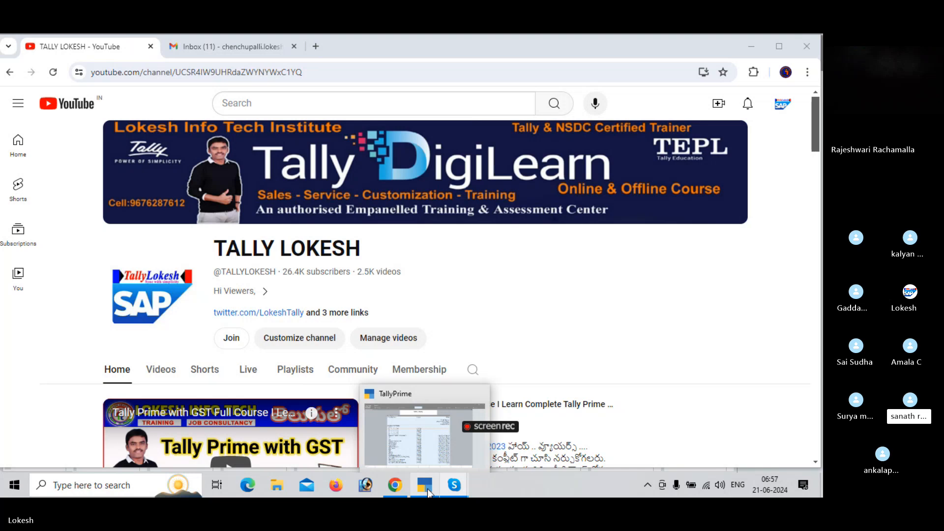
- Dismiss the recording notice in the Skype call and switch to TallyPrime's company selection screen
mouse_move(454, 487)
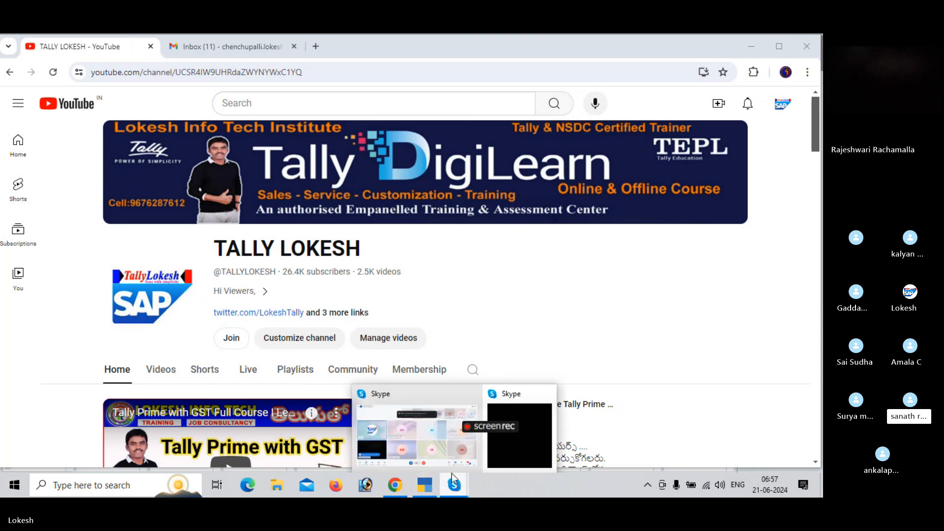
click(438, 434)
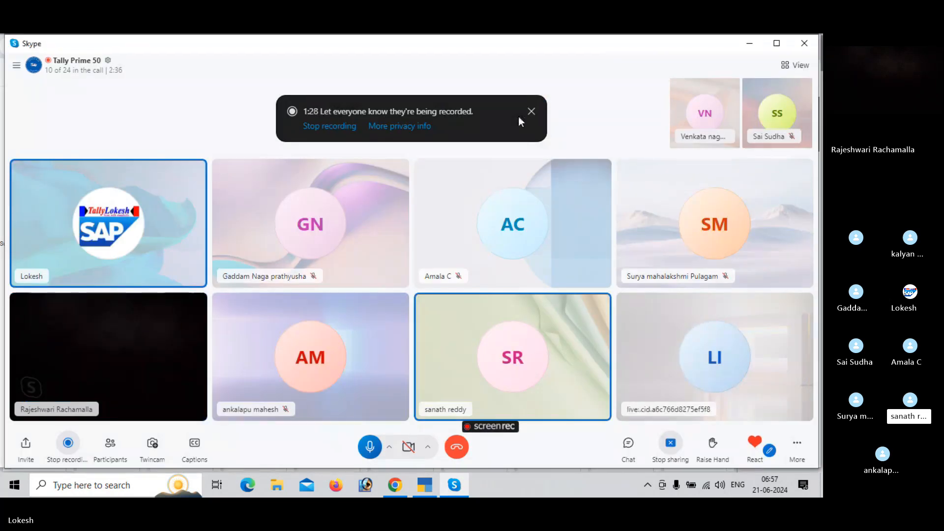
click(531, 112)
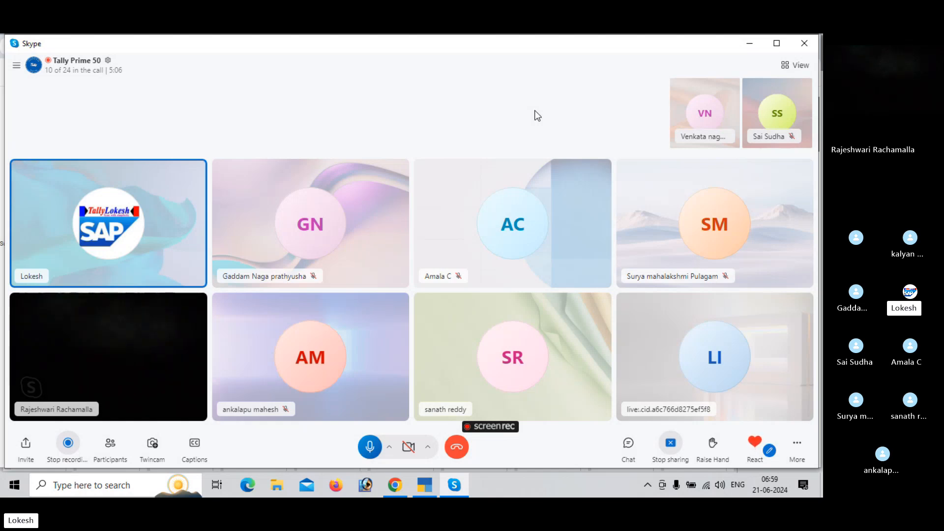
click(756, 43)
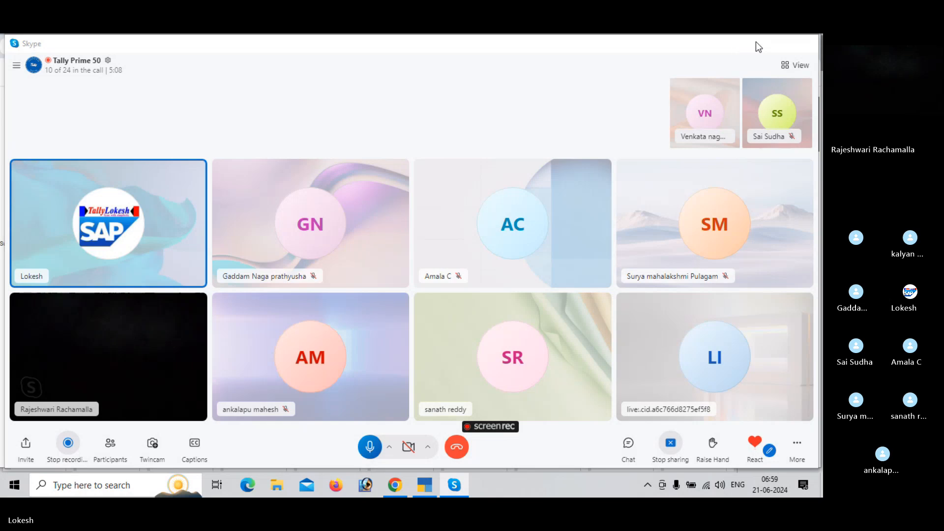
click(756, 47)
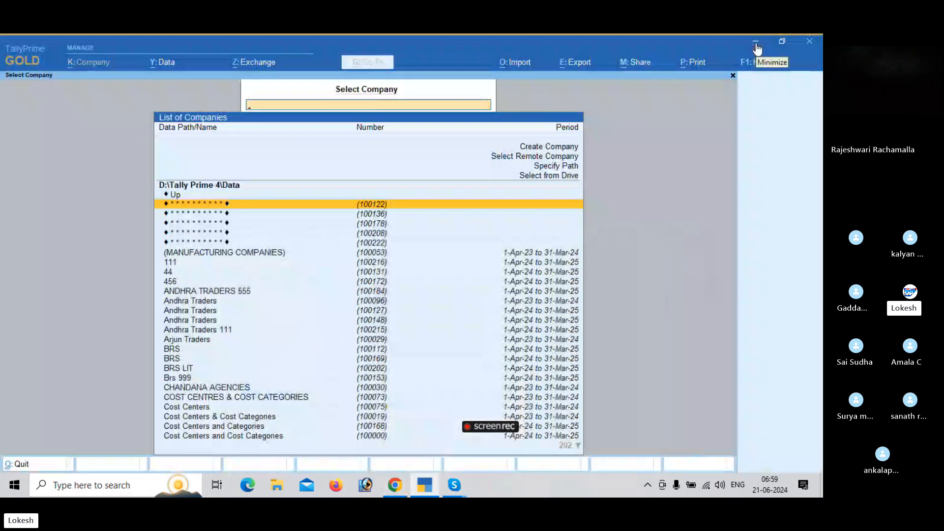
- Start creating a company named Rk Mobile Store June, using the same mailing name and leaving the address blank
key(Up)
key(Up)
key(Up)
key(Up)
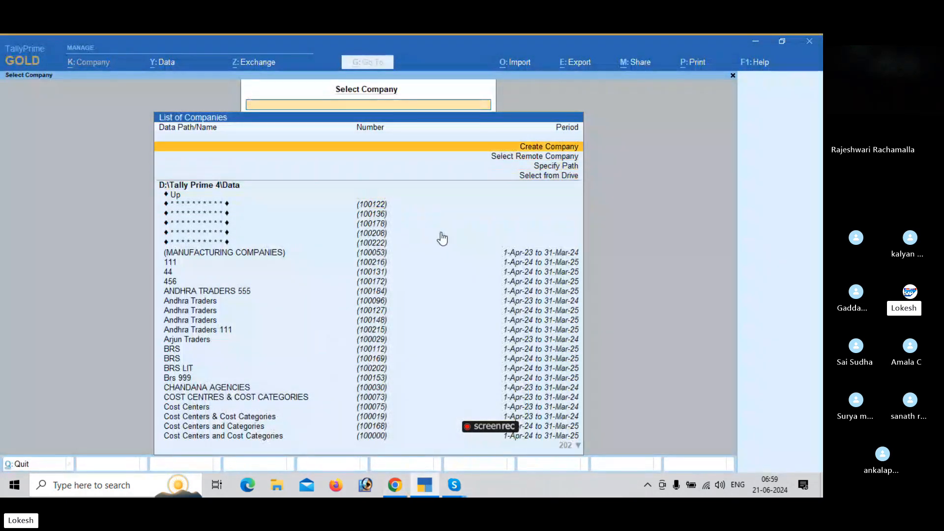
key(Return)
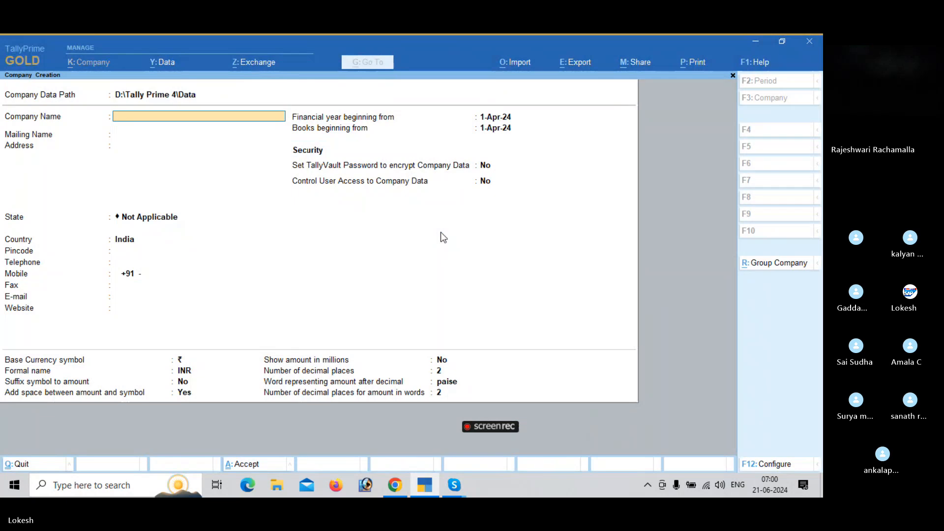
text(Rk Mobi)
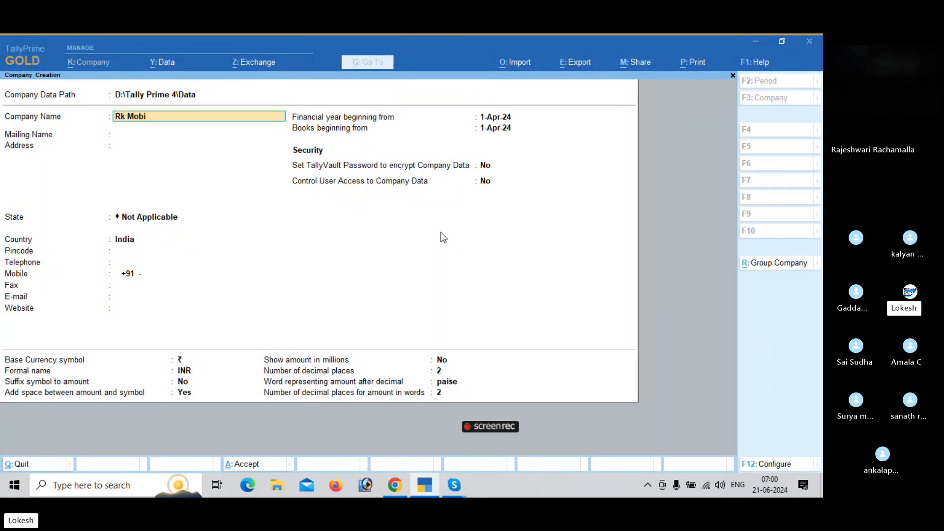
text(il)
key(BackSpace)
key(BackSpace)
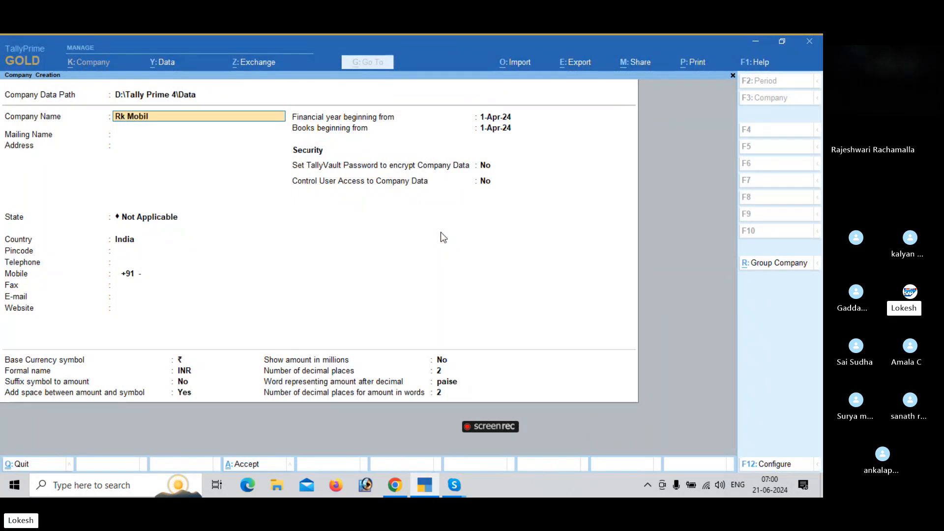
text(le Store)
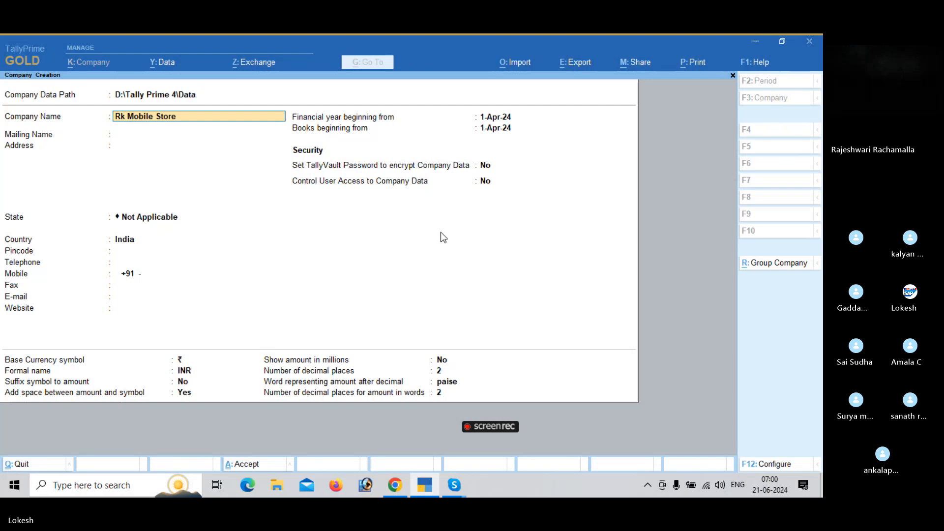
text( June)
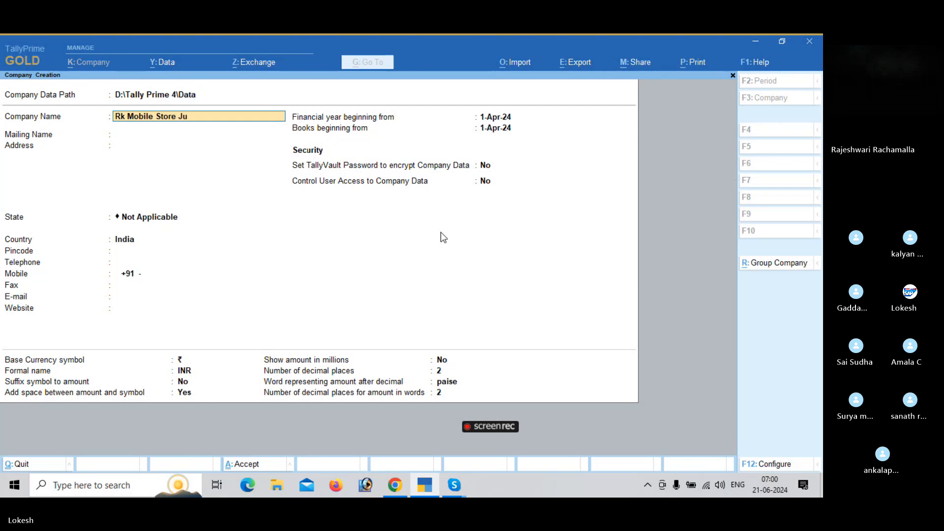
key(Return)
key(Return)
key(Return)
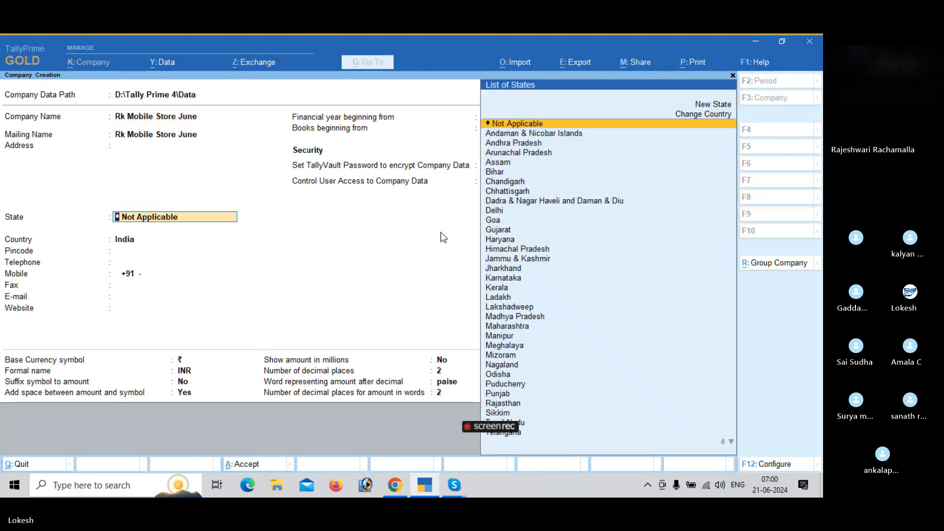
- Set the company's state to Andhra Pradesh and save the new company
key(Down)
key(Down)
key(Return)
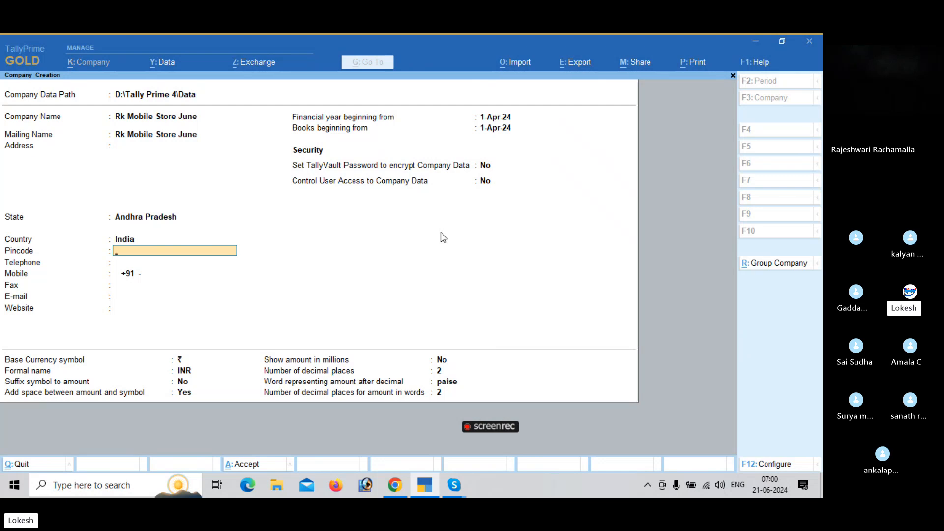
key(ctrl)
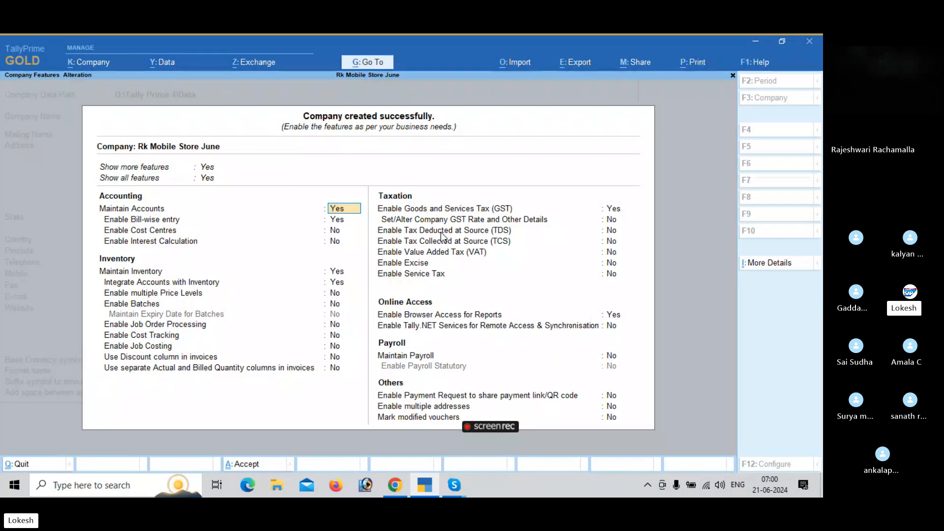
- Disable bill-wise entry in the company's accounting features, leaving cost centres and interest calculation set to No
key(Return)
text(n)
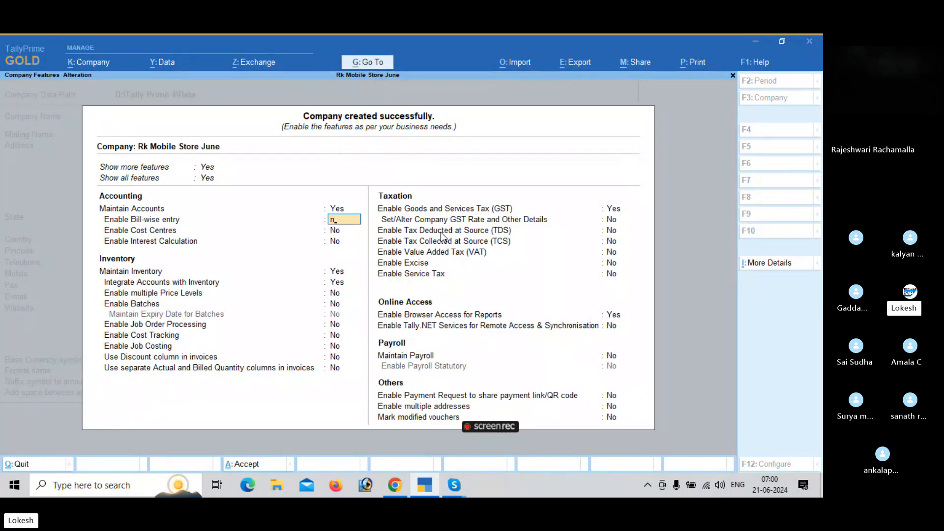
key(Return)
key(Return)
key(Return)
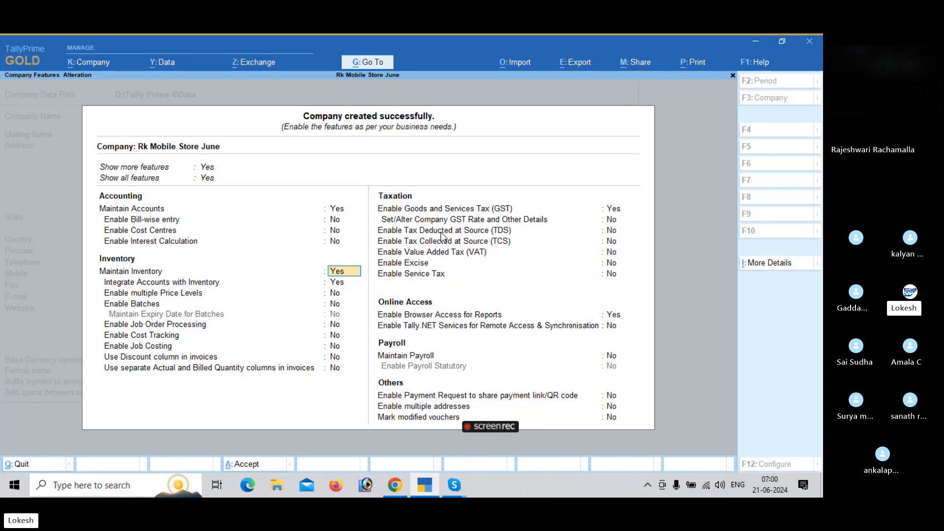
- Leave the inventory features at their defaults and set Enable Goods and Services Tax (GST) to No
key(Return)
key(Return)
key(Return)
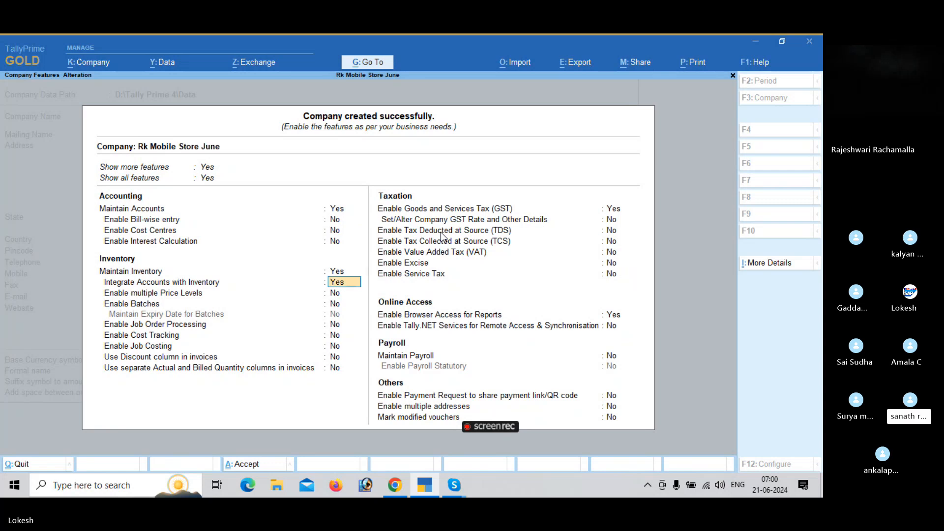
key(Return)
key(Return)
key(Return)
key(Return)
key(Return)
key(Return)
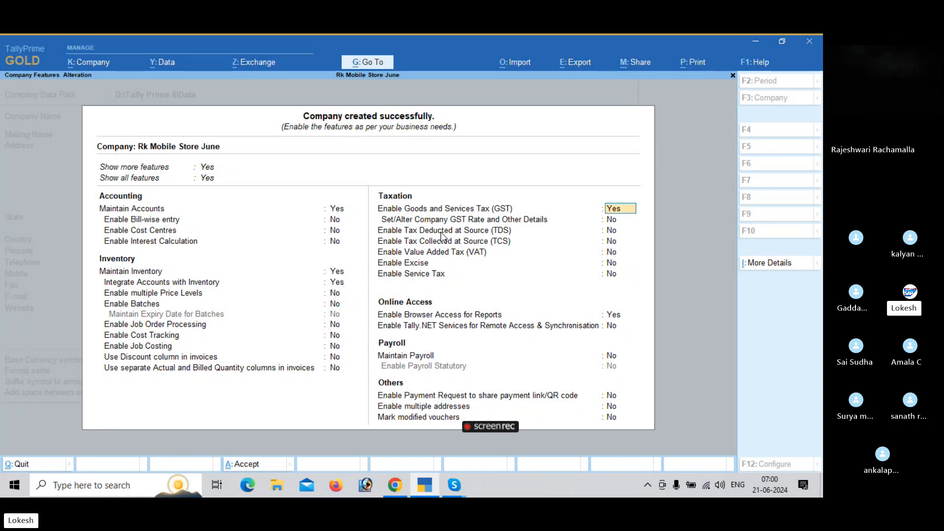
text(n)
key(Return)
- Set Enable Browser Access for Reports to No, leave the remaining features off, and accept the company features
key(Return)
key(Return)
key(Return)
key(Return)
key(Return)
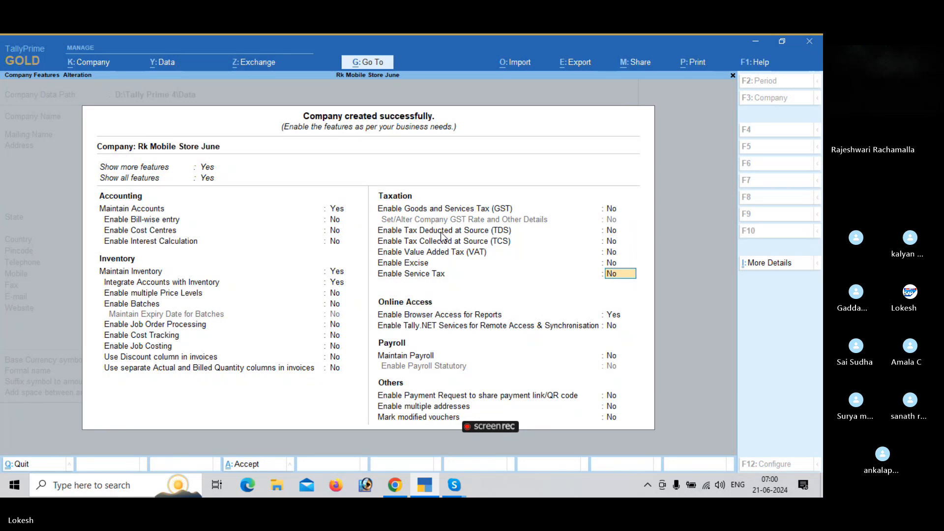
text(n)
key(Return)
key(Return)
key(Return)
key(Return)
key(Return)
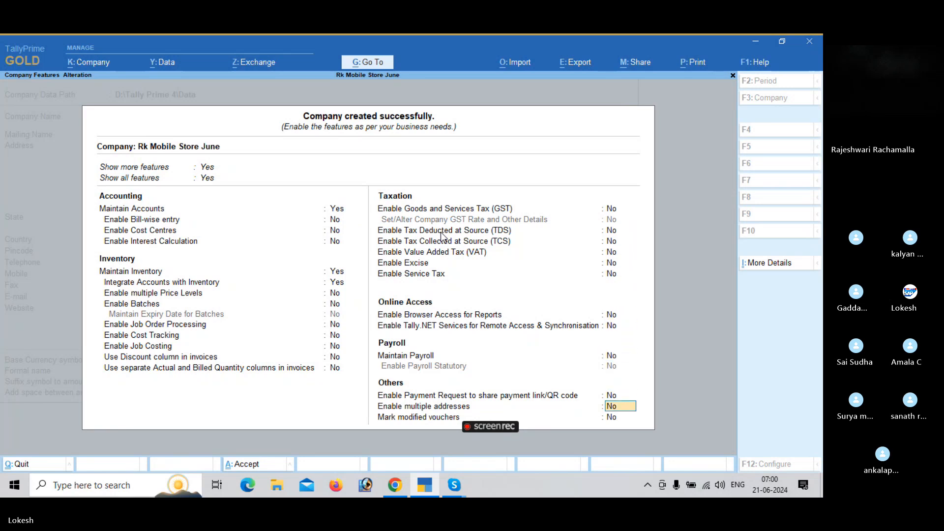
key(Return)
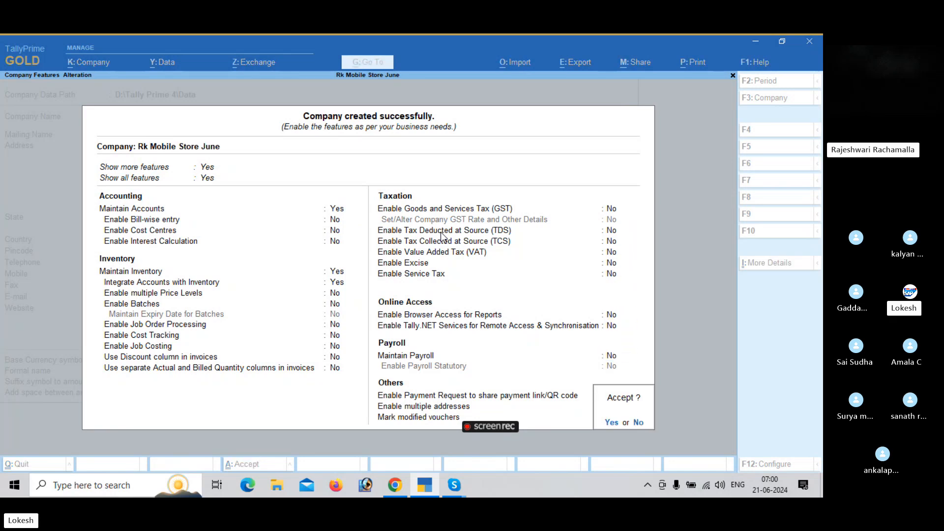
key(y)
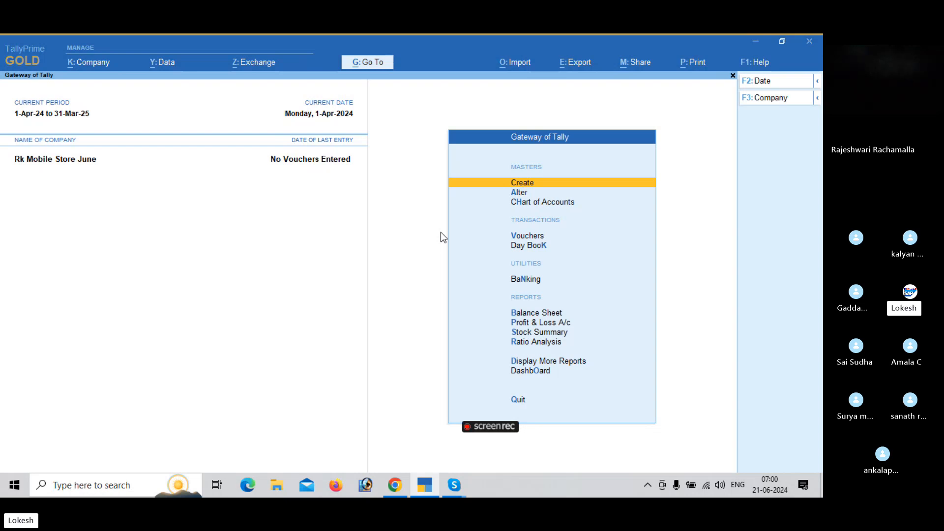
- Open the list of masters that can be created and review its accounting and inventory masters
key(Return)
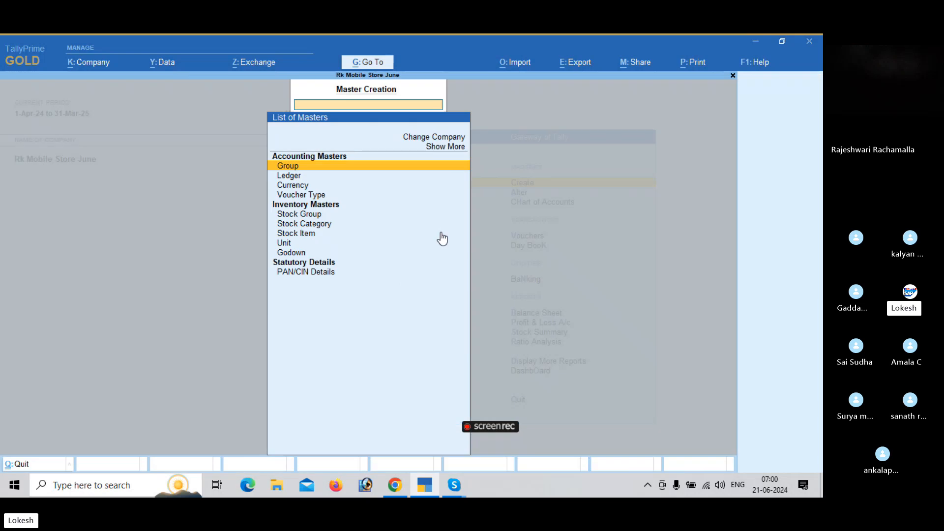
key(Up)
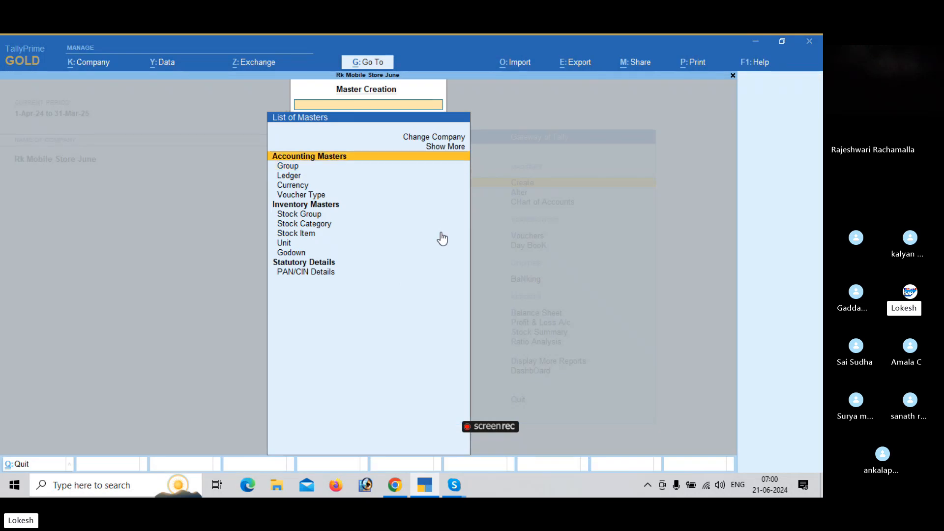
key(Down)
key(Down)
key(Down)
key(Down)
key(Up)
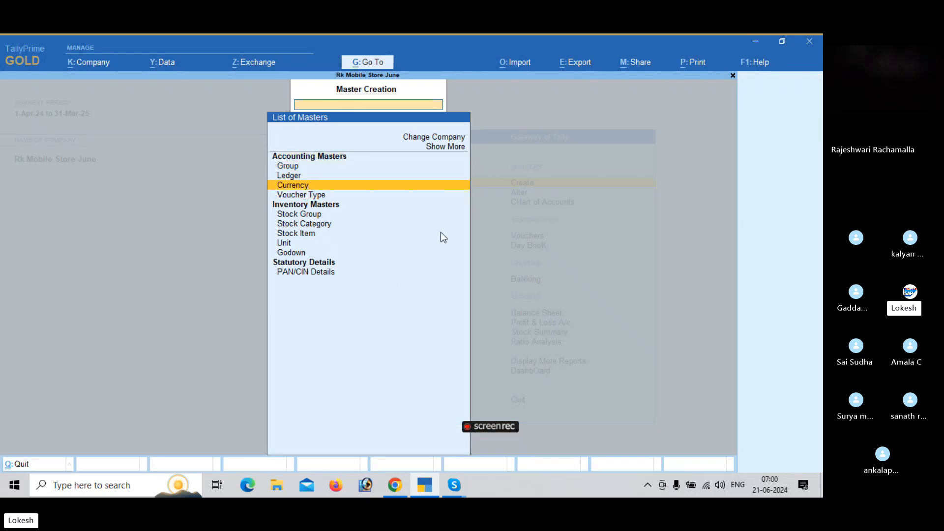
key(Up)
key(Up)
key(Up)
key(Down)
key(Down)
key(Down)
key(Down)
key(Down)
key(Down)
key(Down)
key(Down)
key(Down)
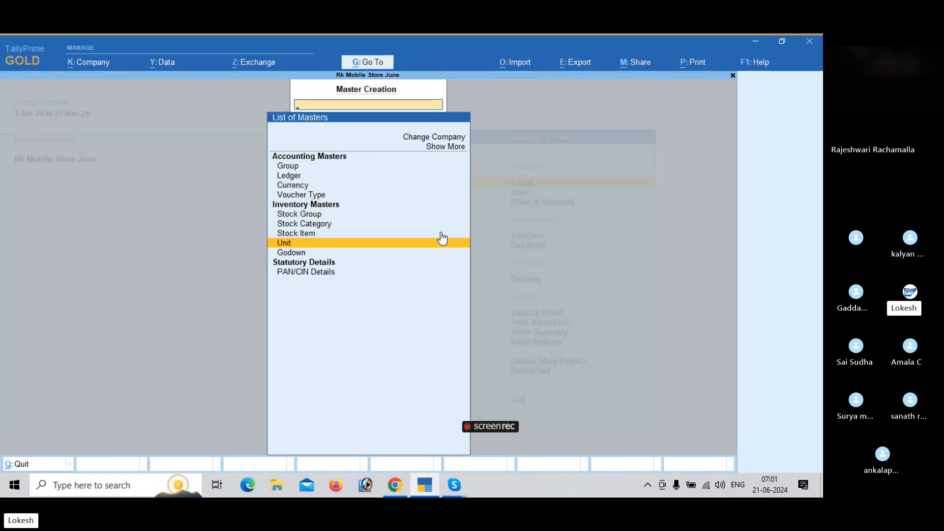
- Set Maintain Inventory to No in the company features and accept the change
click(103, 63)
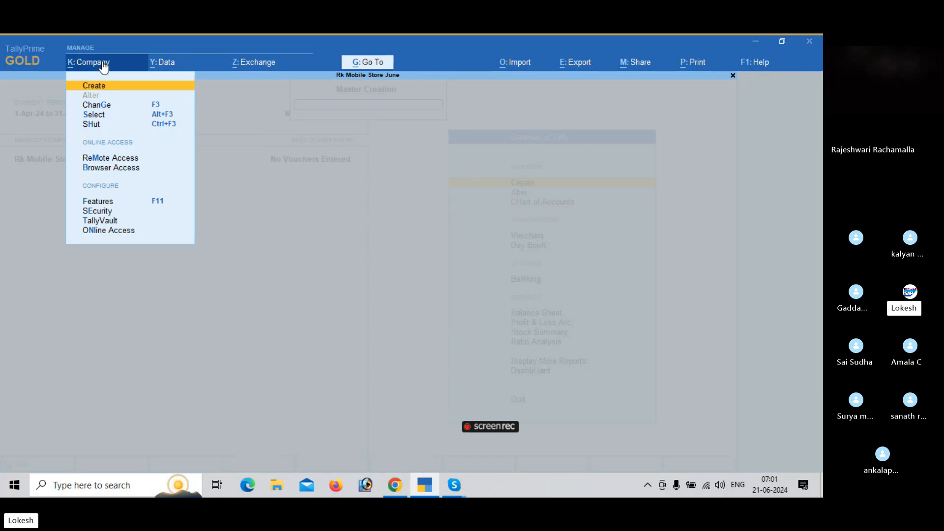
click(158, 203)
click(341, 260)
key(n)
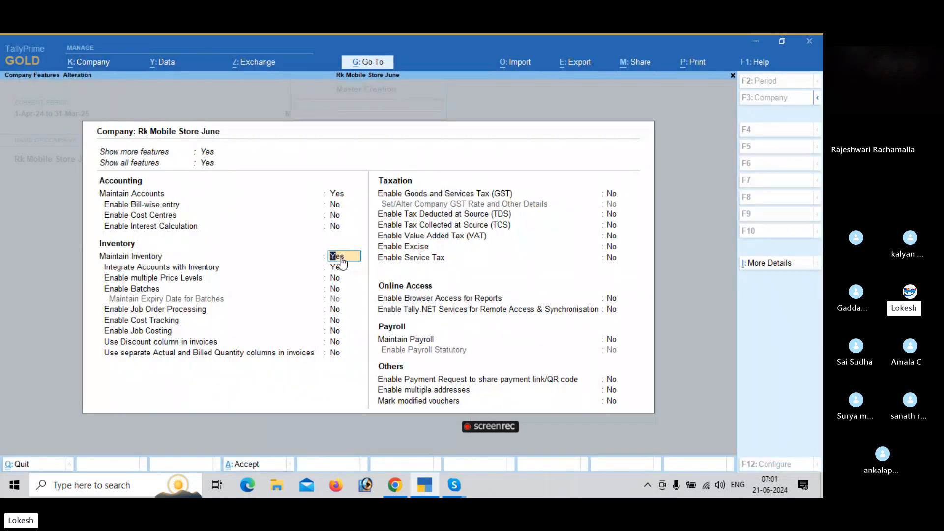
key(Return)
key(ctrl)
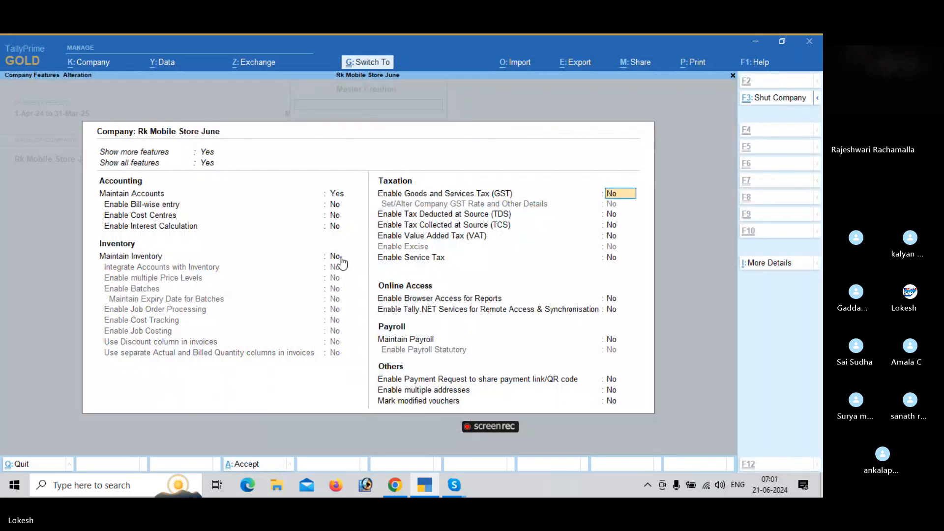
key(ctrl+a)
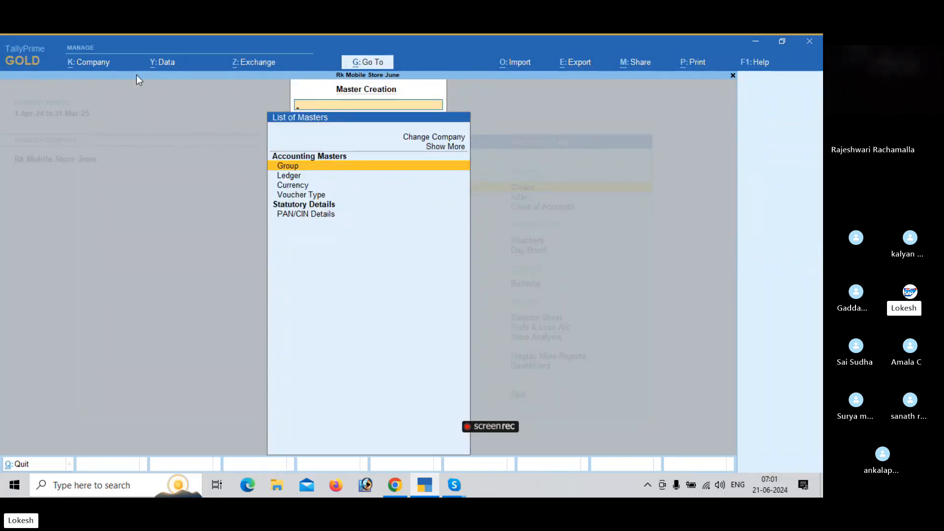
- Set Maintain Inventory back to Yes in the company features and accept the change
click(93, 63)
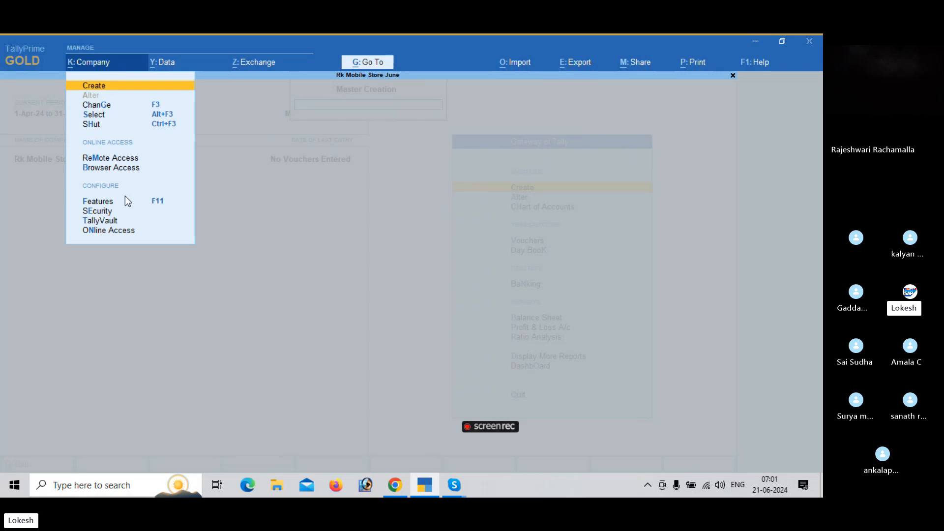
click(137, 203)
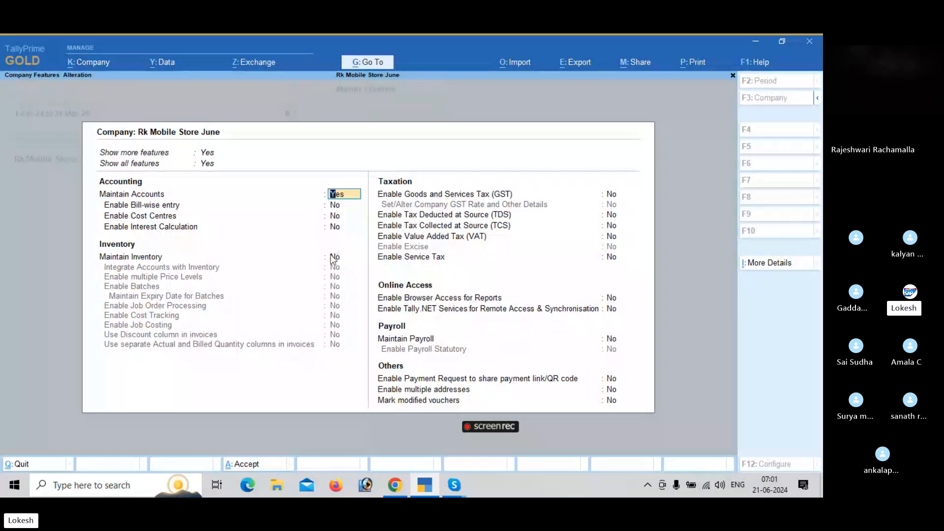
click(334, 256)
key(y)
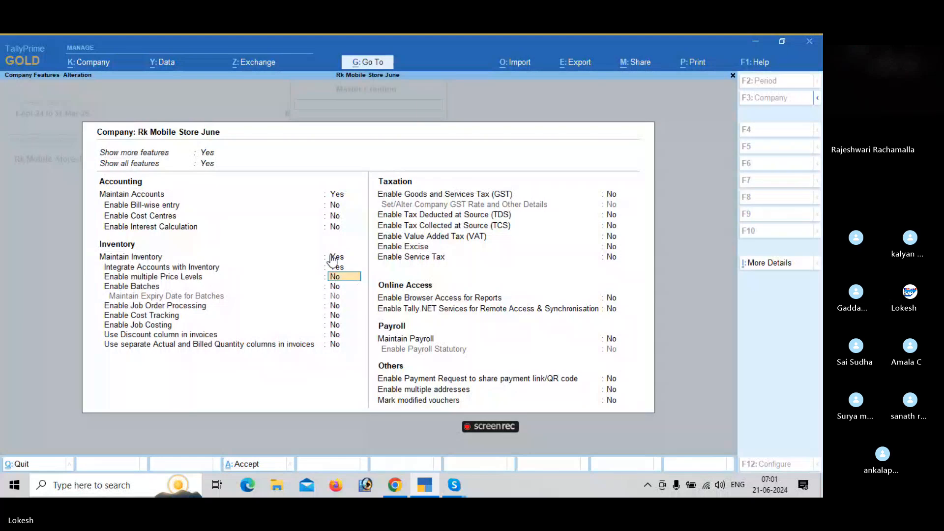
key(ctrl+a)
- Create a ledger named Capital under the Capital Account group and save it
key(c)
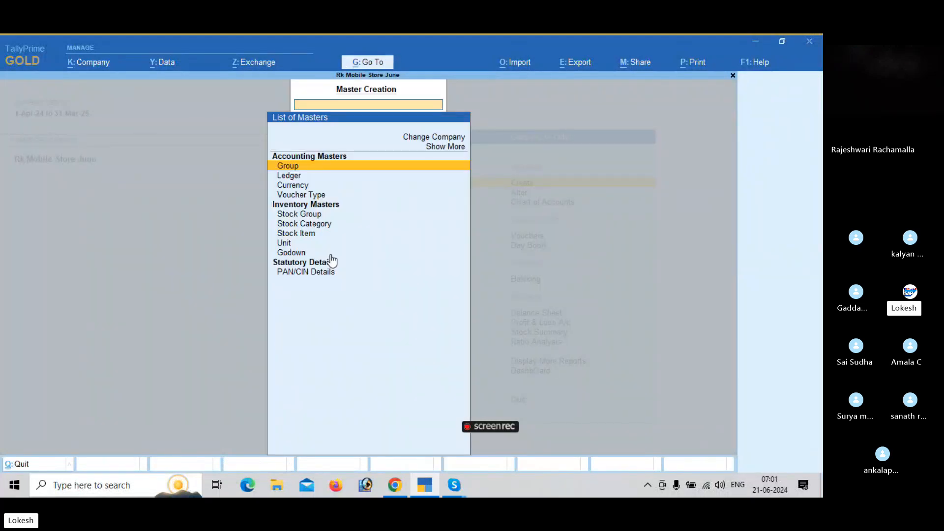
key(Down)
key(Return)
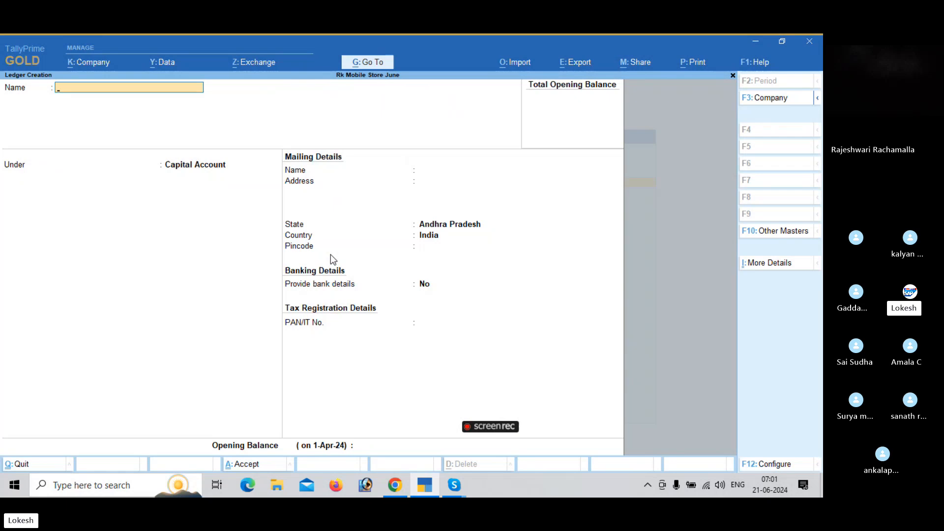
text(Capital)
key(Return)
key(Return)
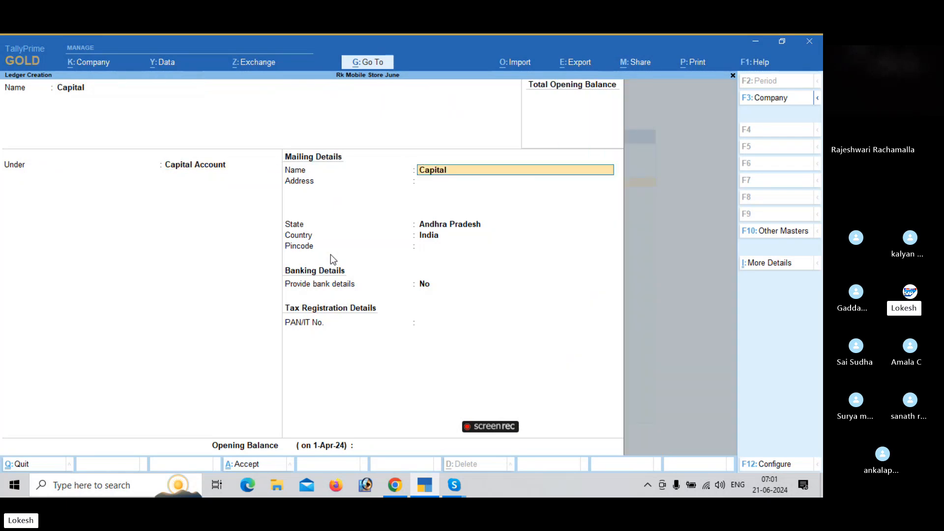
key(Return)
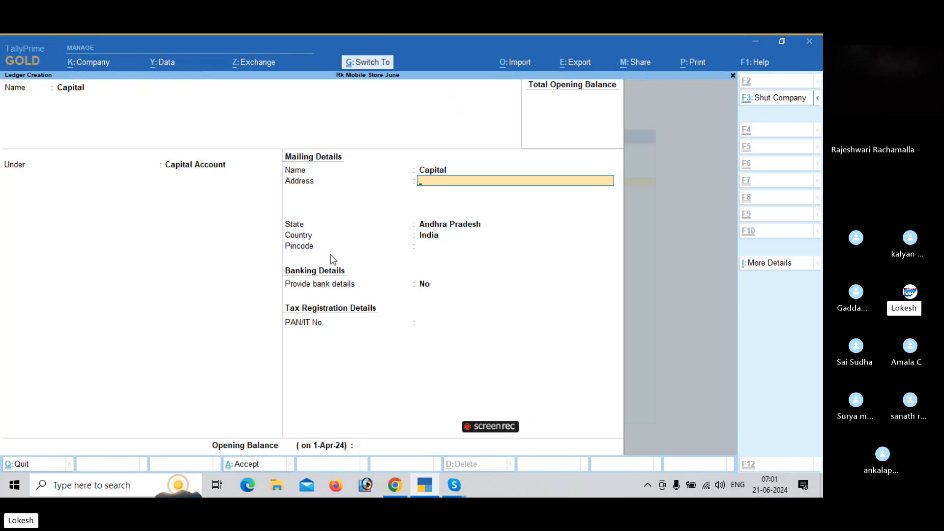
key(ctrl+a)
- Create a ledger named Sbi Bank under the Bank Accounts group and save it without bank account details
text(Sbi Bna)
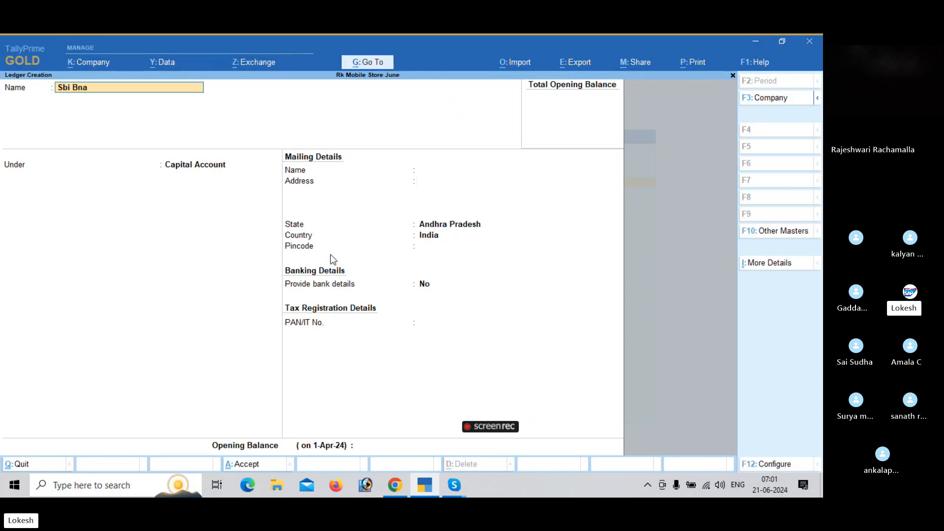
key(BackSpace)
key(BackSpace)
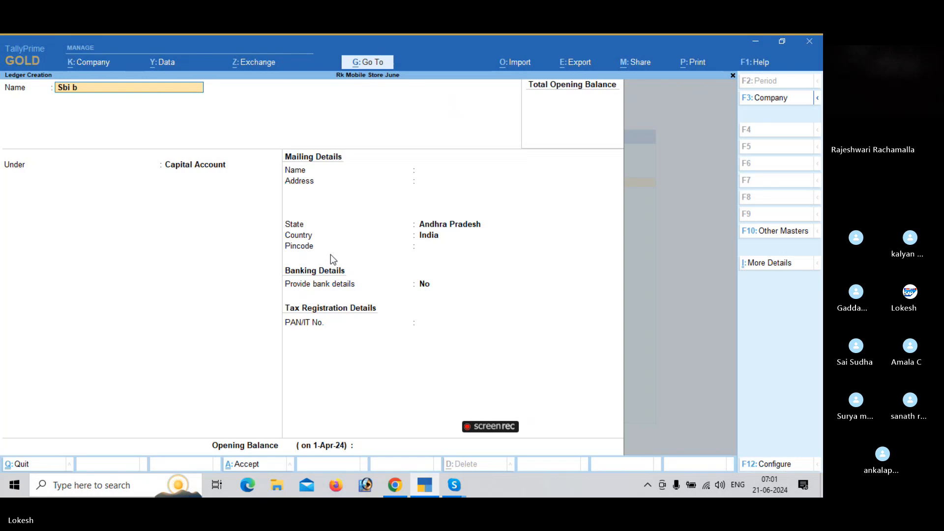
text(ank)
key(Return)
text(ba)
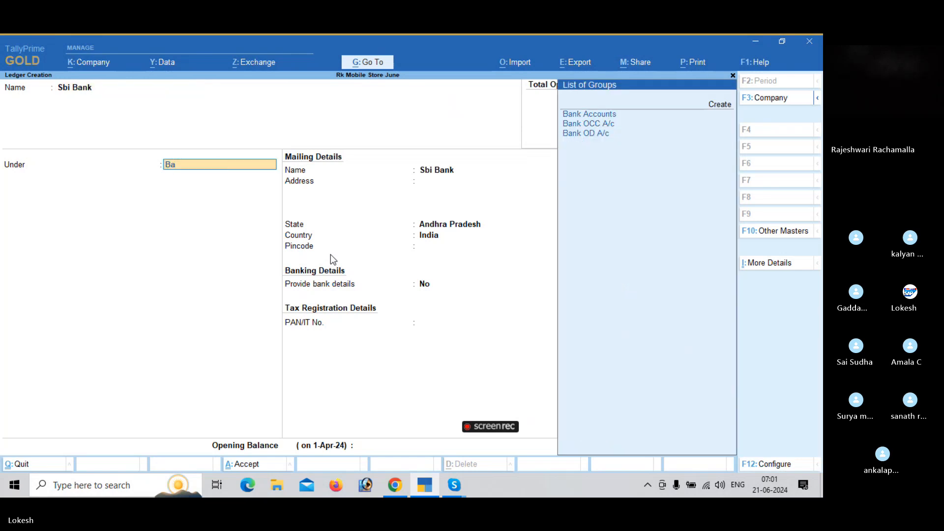
key(Return)
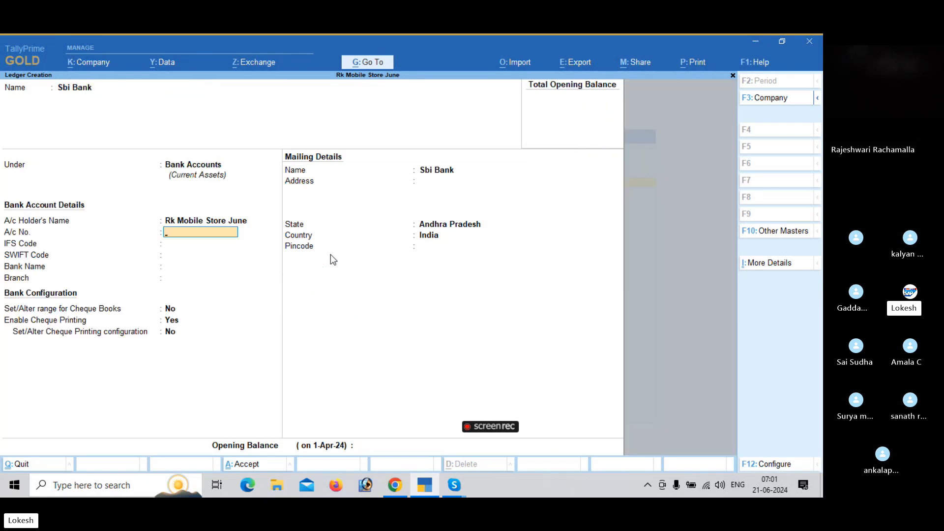
key(ctrl+a)
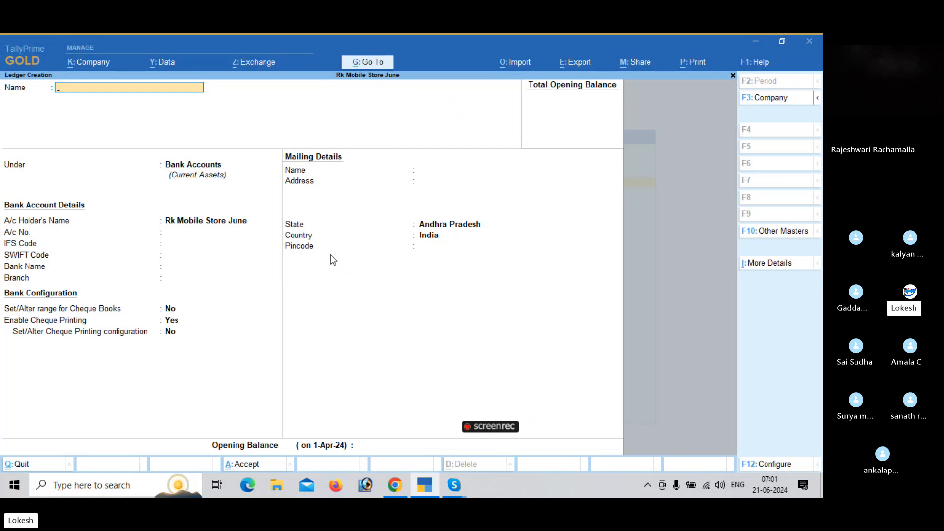
- Create a ledger named Purchase under Purchase Accounts, with Type of Ledger left as Not Applicable, and save it
text(Purchase)
key(Return)
text(pur)
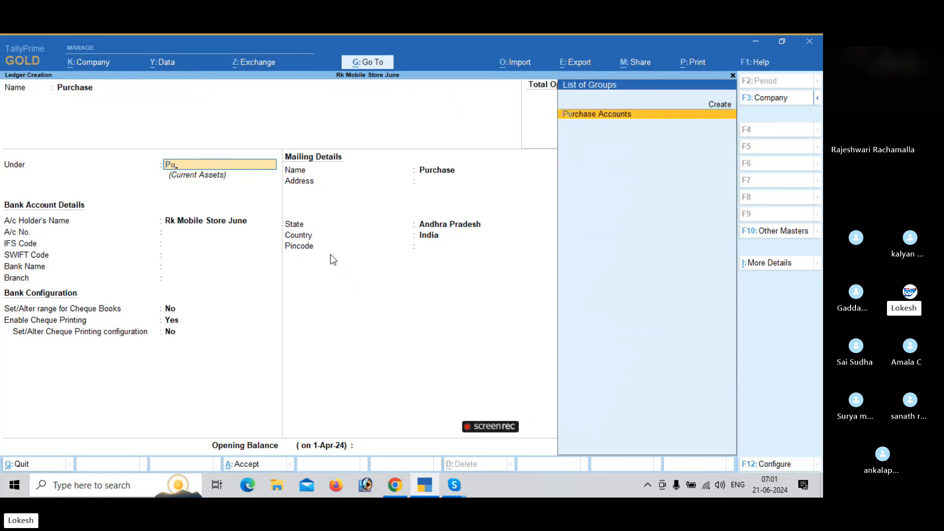
key(Return)
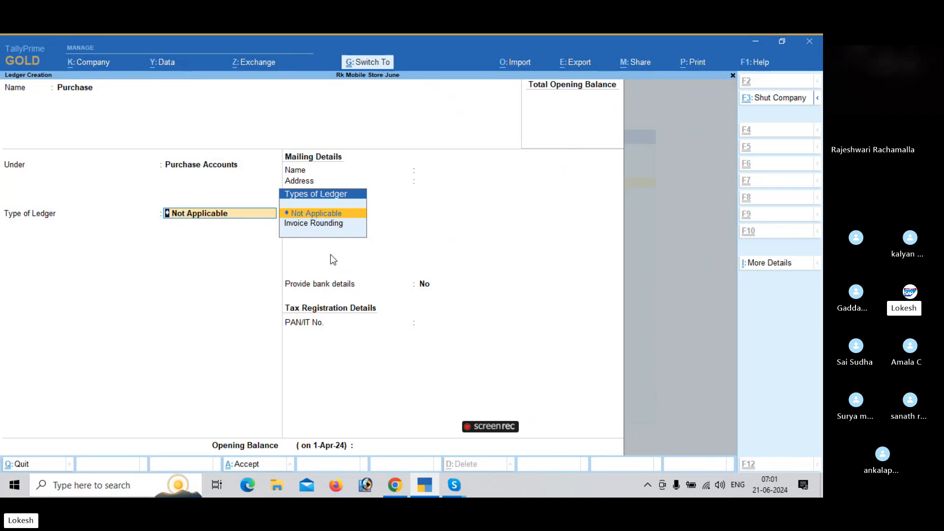
key(ctrl+a)
- Create a supplier ledger named Balu Mobile Store under Sundry Creditors and save it without an address
text(Balu m)
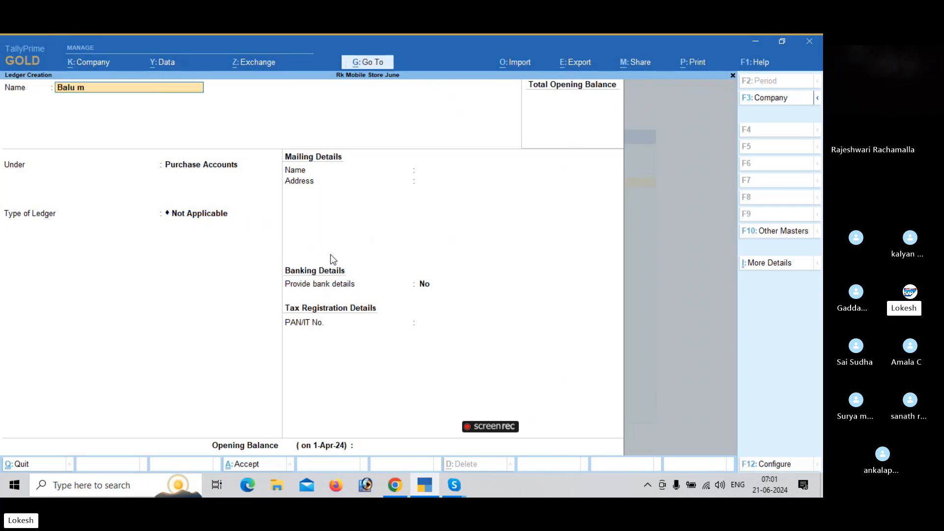
key(BackSpace)
text(Mobile Store)
key(Return)
text(Sun)
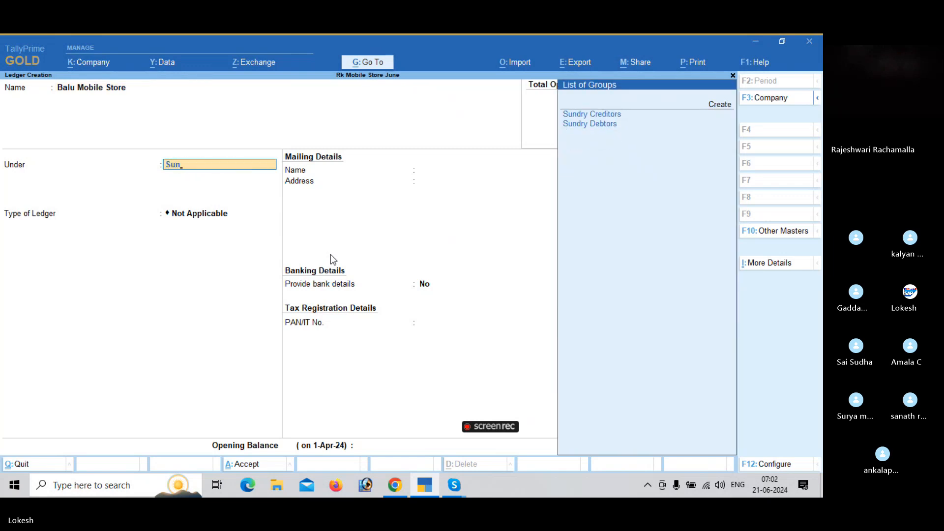
key(Return)
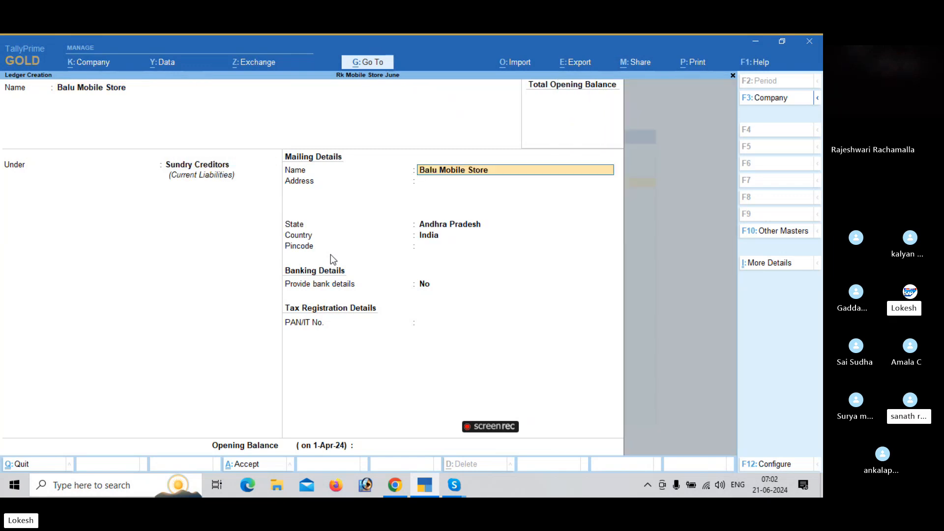
key(Return)
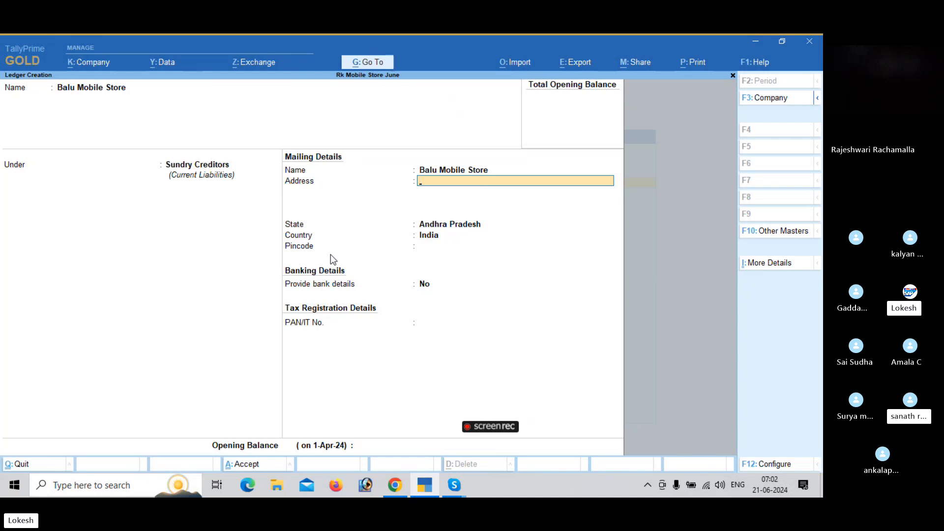
key(ctrl+a)
- Create a ledger named Sales under Sales Accounts, with Type of Ledger left as Not Applicable, and save it
text(S)
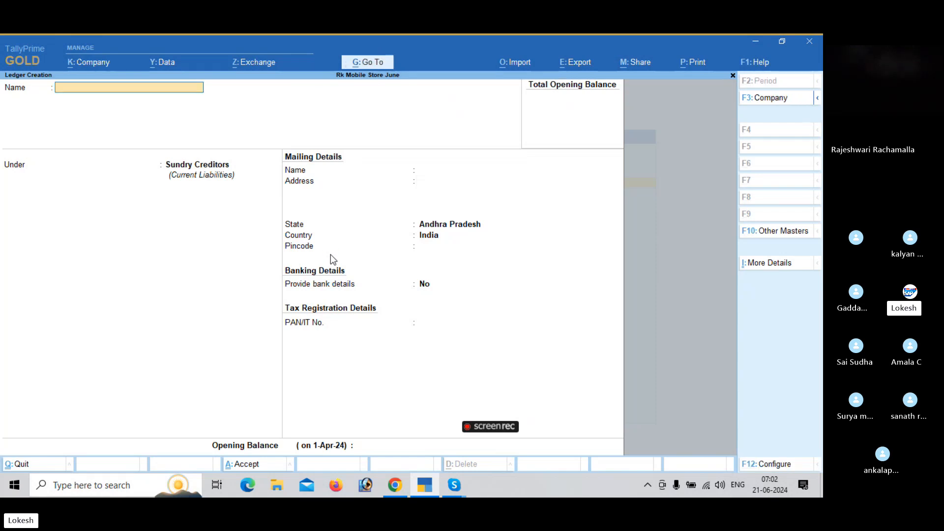
text(ales)
key(Return)
text(Sa)
key(Return)
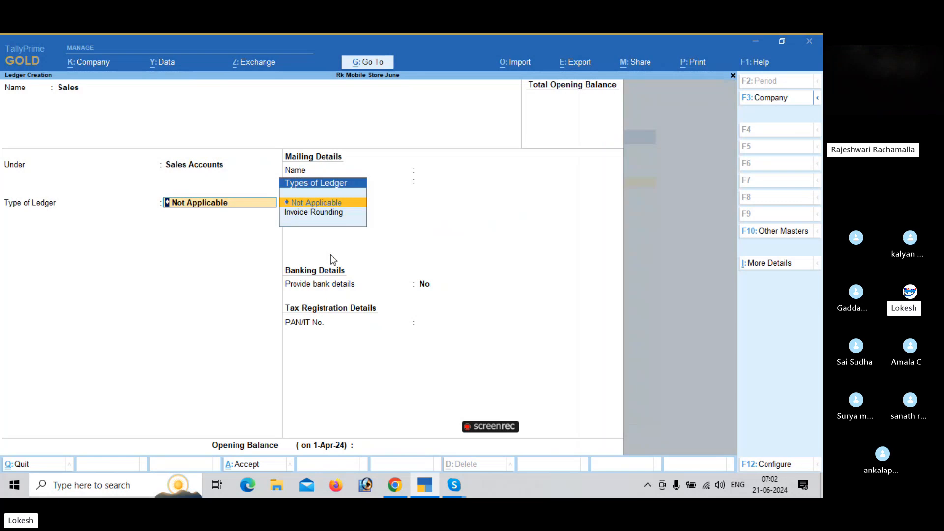
key(ctrl+a)
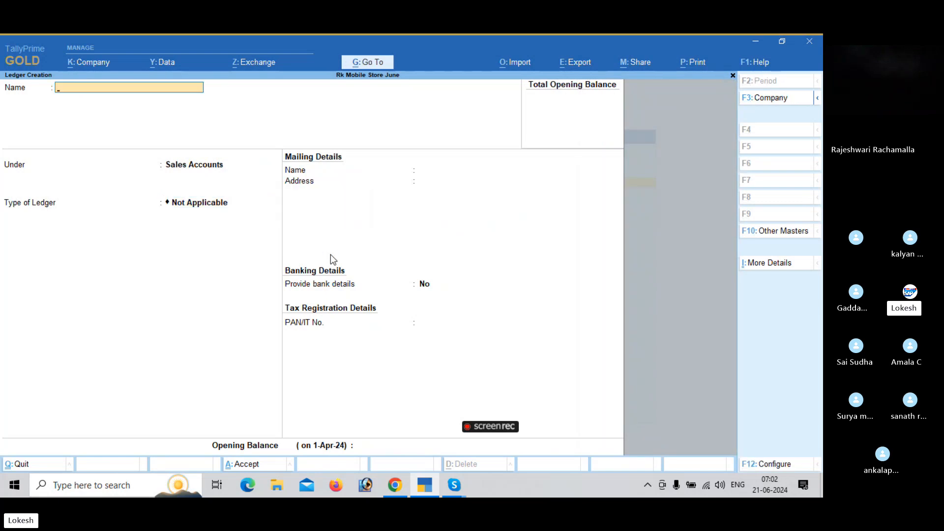
- Create a customer ledger named Kamal Mobile Store under Sundry Debtors and save it
text(Kamal Mobile Store)
key(Return)
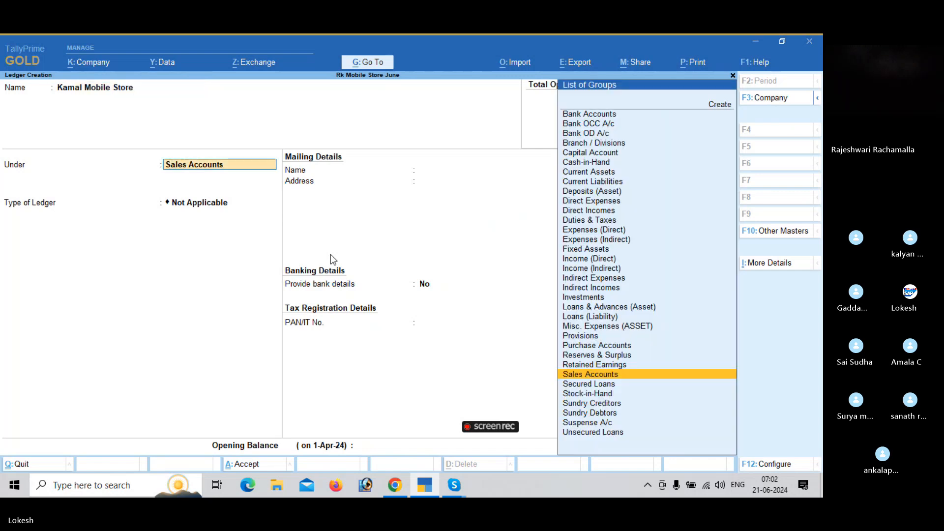
text(Sun)
key(Down)
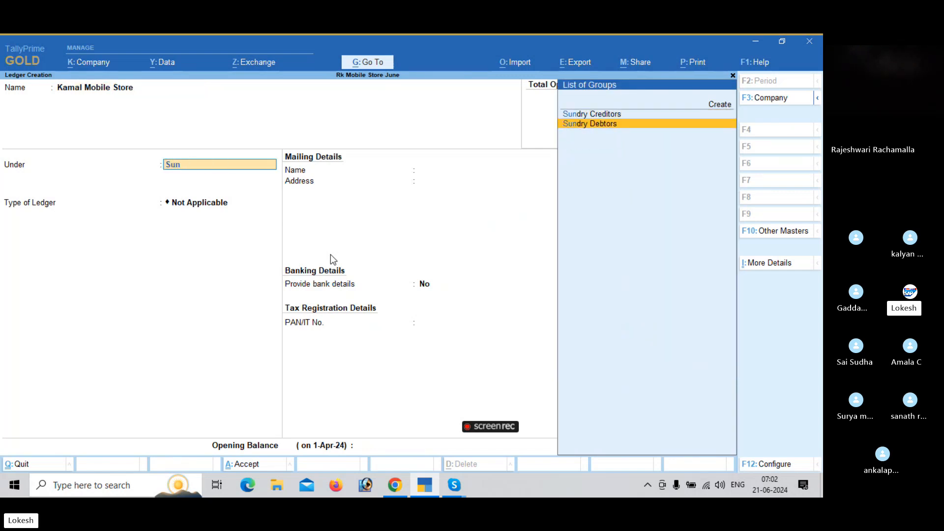
key(Return)
key(ctrl+a)
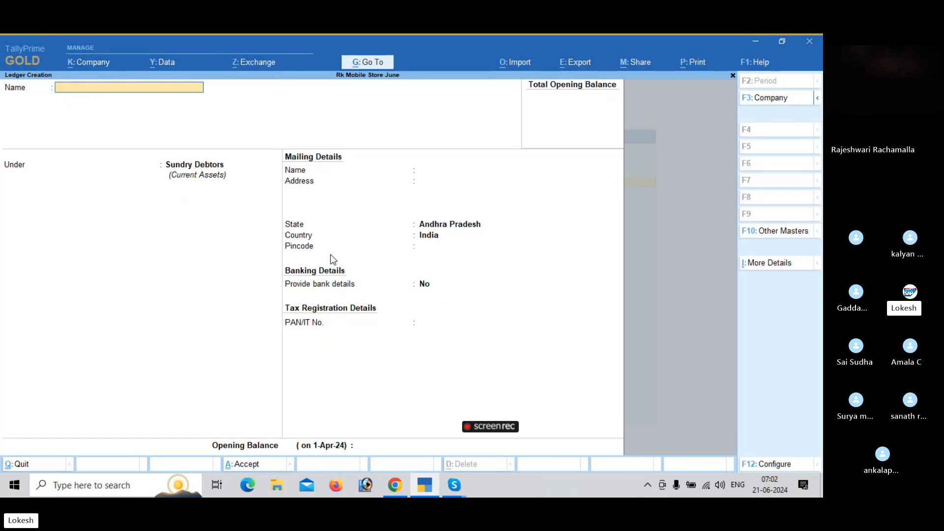
- Create a ledger named Tally Software under the Fixed Assets group and save it
text(Tally Software')
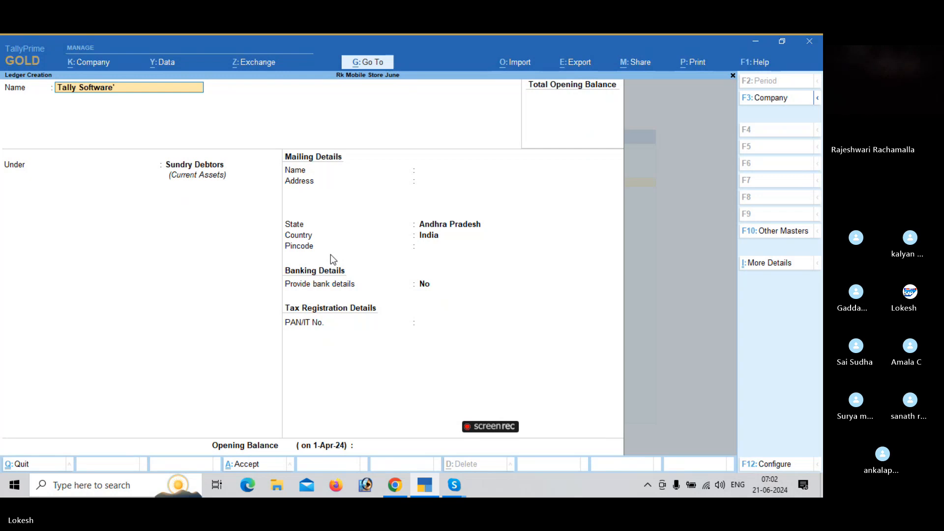
key(Return)
text(f)
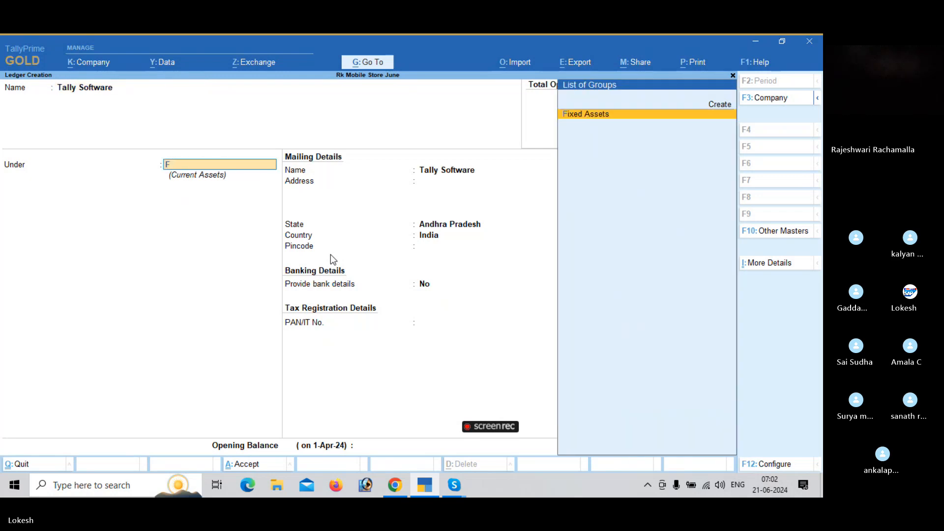
key(Return)
key(ctrl+a)
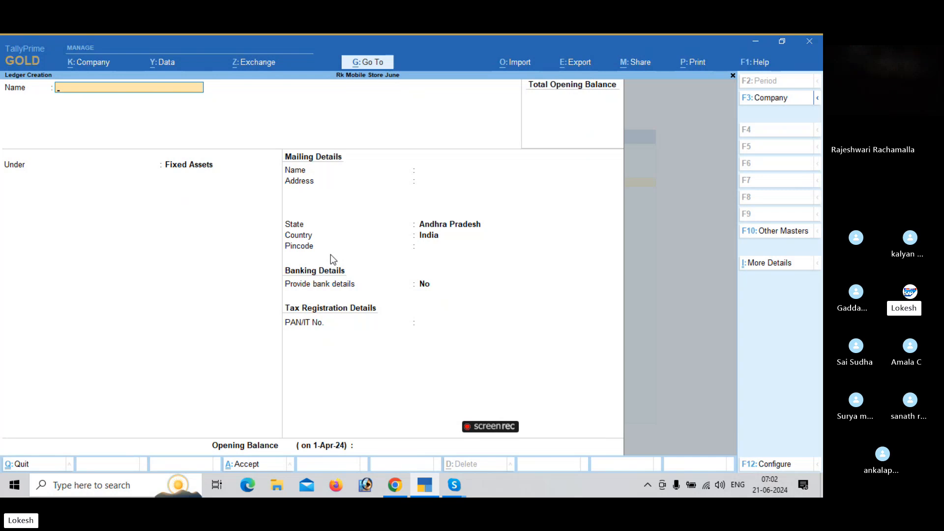
- Create a supplier ledger named Infotech Solutions under Sundry Creditors and save it
text(Inte)
key(BackSpace)
text(fotech)
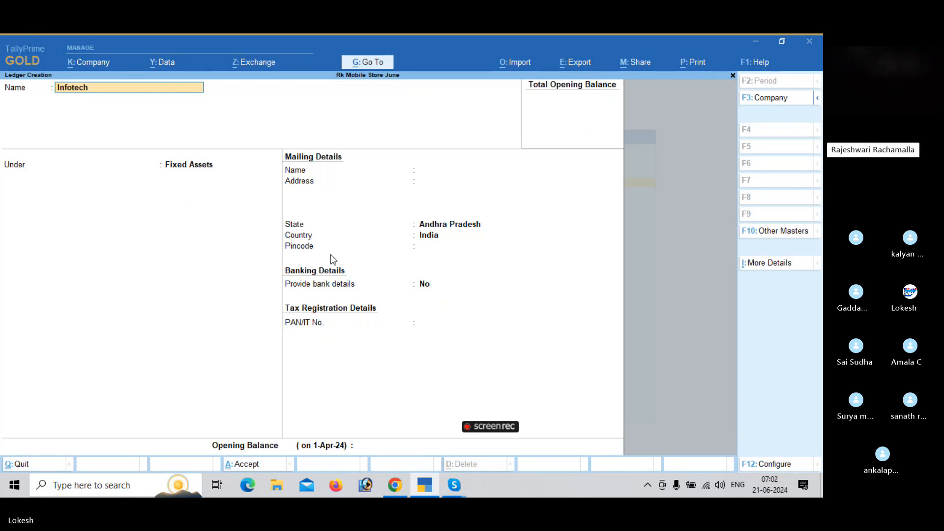
text( Solutions)
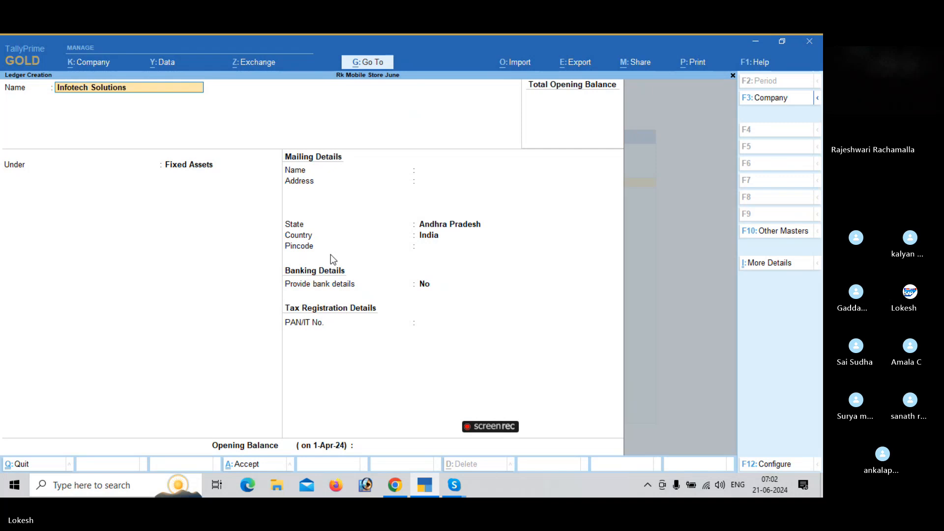
key(Return)
text(sun)
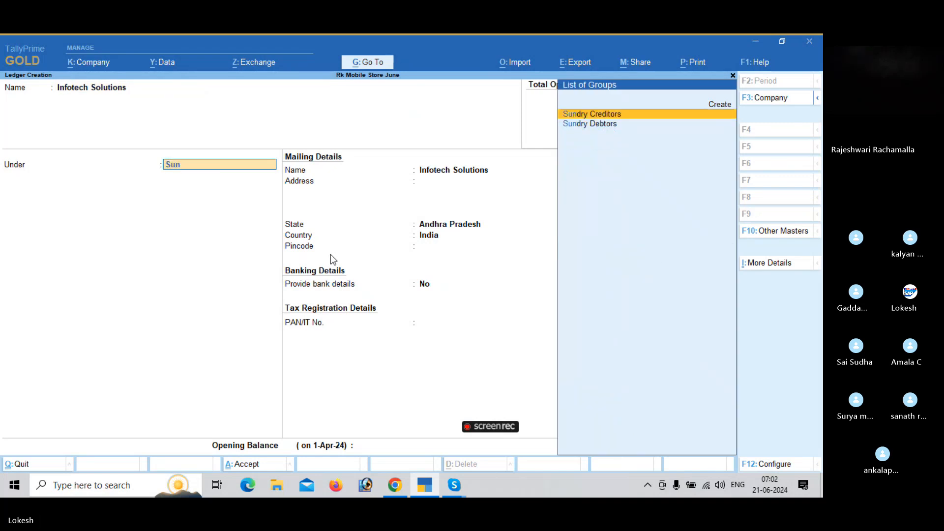
key(Return)
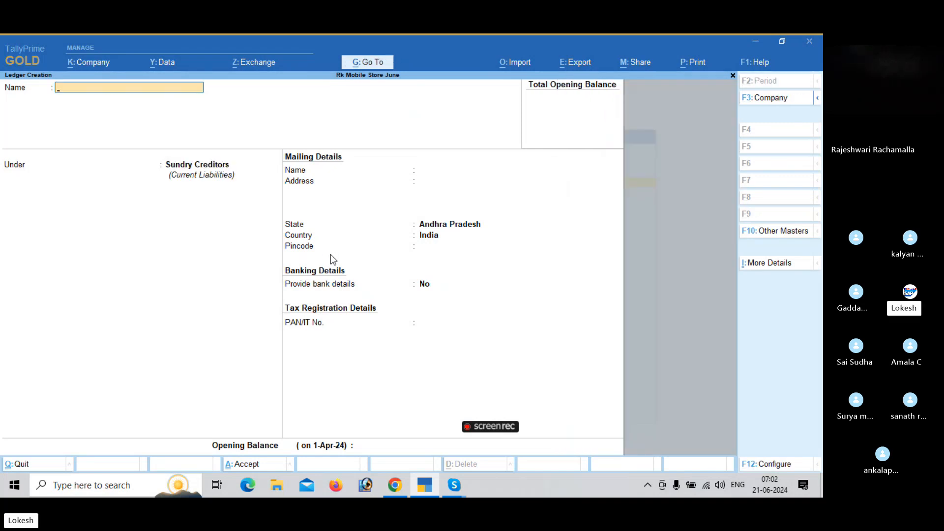
- Create a ledger named Rent under Indirect Expenses, with Type of Ledger left as Not Applicable, and save it
text(Rent)
key(Return)
text(ind)
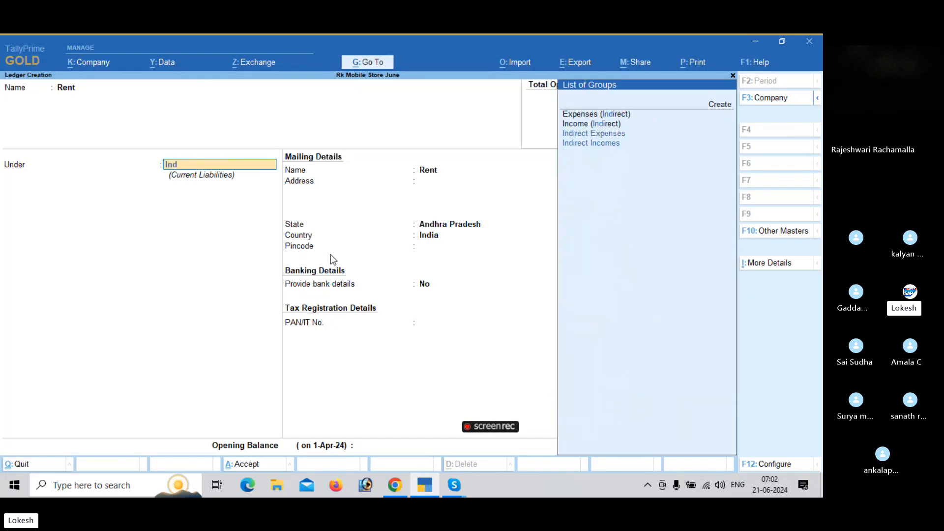
key(Down)
key(Down)
key(Return)
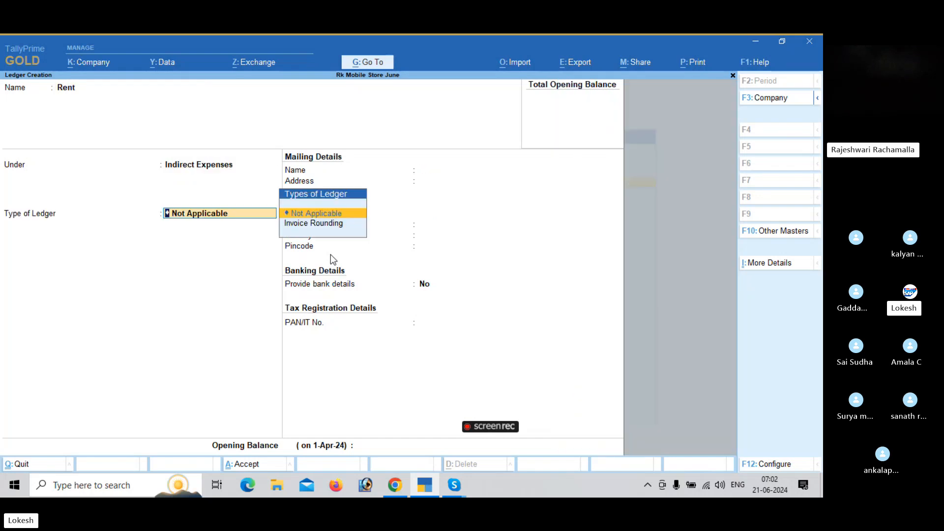
key(ctrl+a)
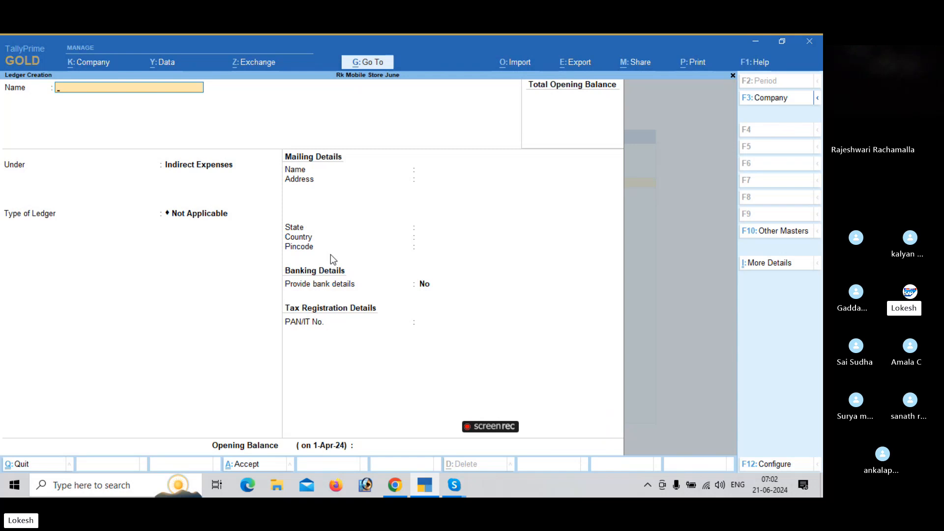
- Leave ledger creation and open the creation form for a Unit under Inventory Masters
key(Escape)
key(Return)
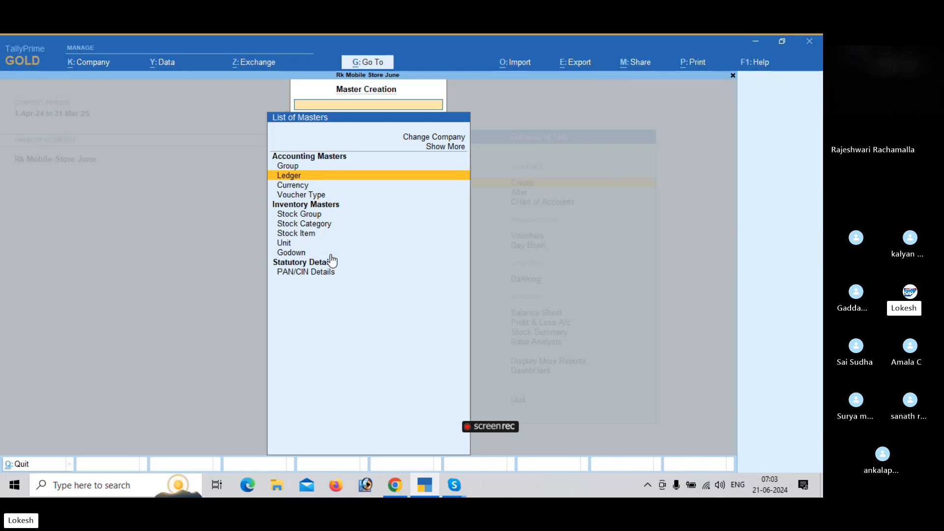
key(Down)
key(Down)
key(Down)
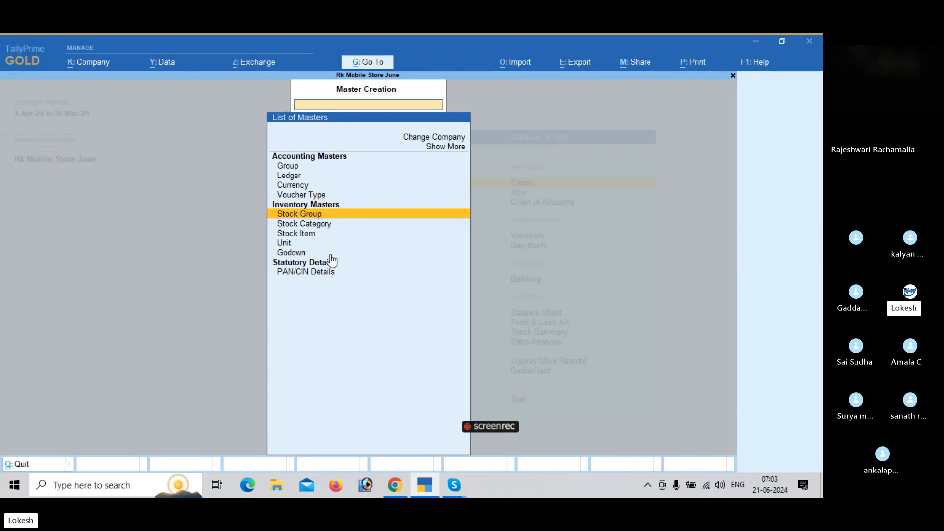
key(Down)
key(Down)
key(Down)
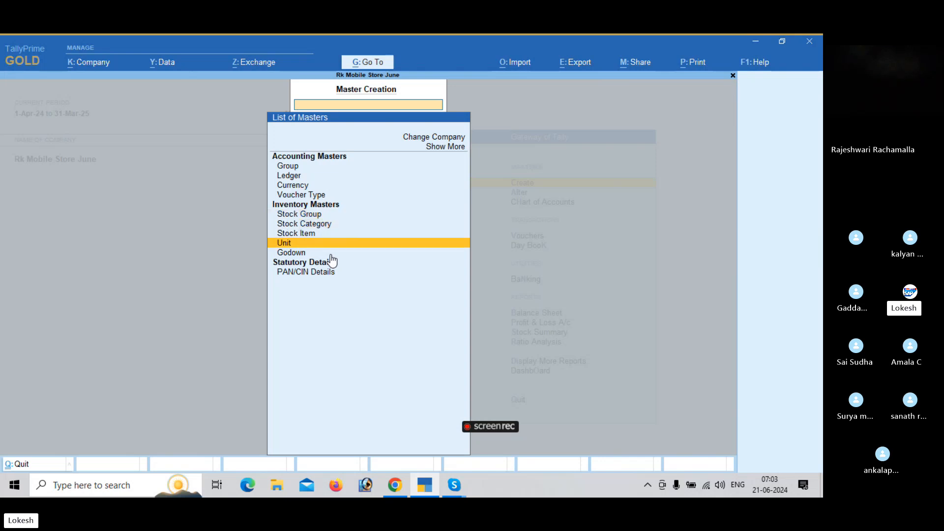
key(Up)
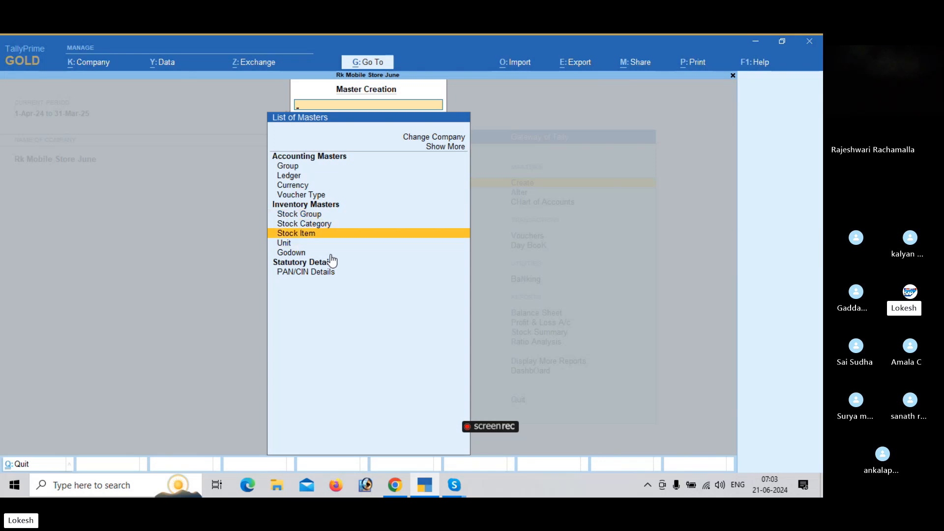
key(Up)
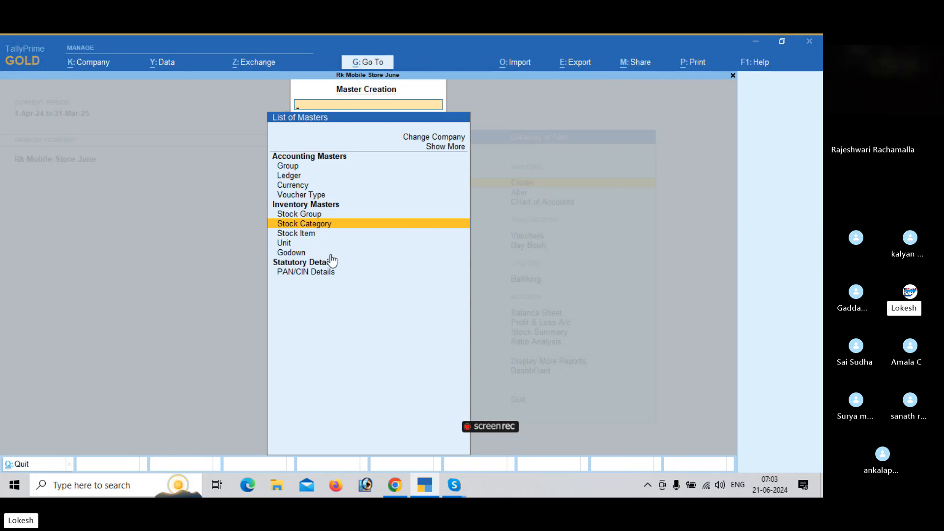
key(Down)
key(Down)
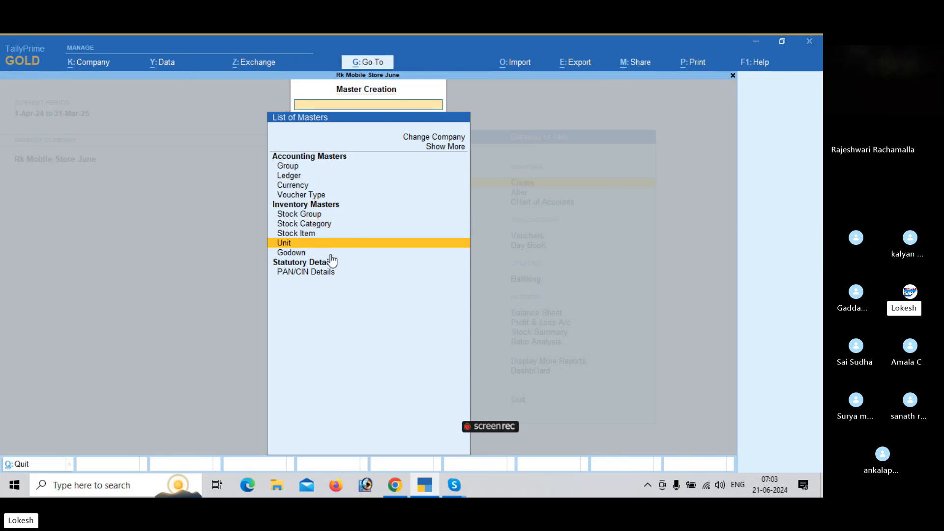
key(Return)
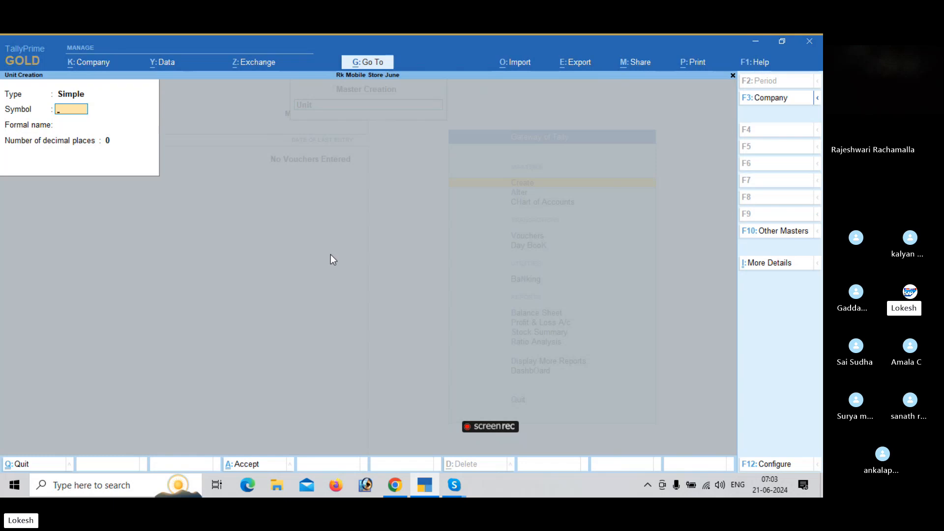
- Create a simple unit with symbol nos and a formal name for numbers, keeping 0 decimal places, and save it
text(nos)
key(Return)
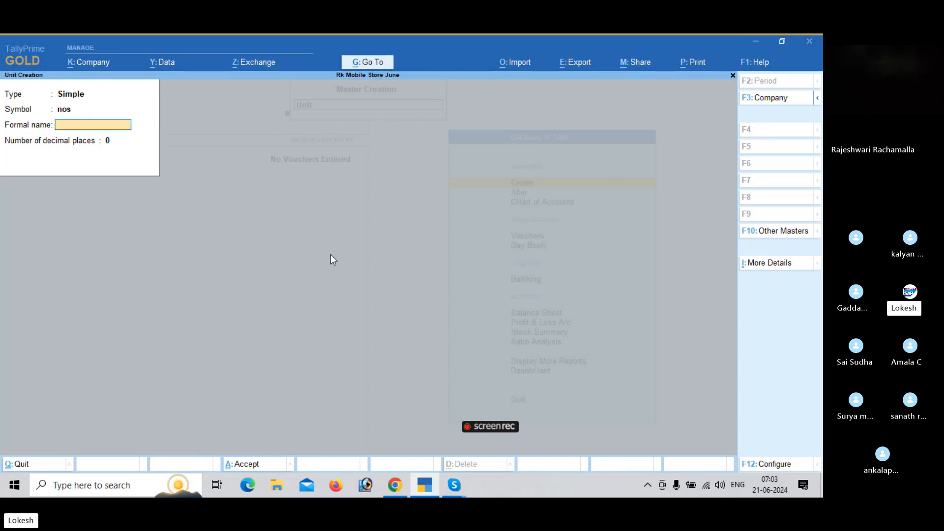
text(Numbe)
key(Return)
key(Return)
key(Return)
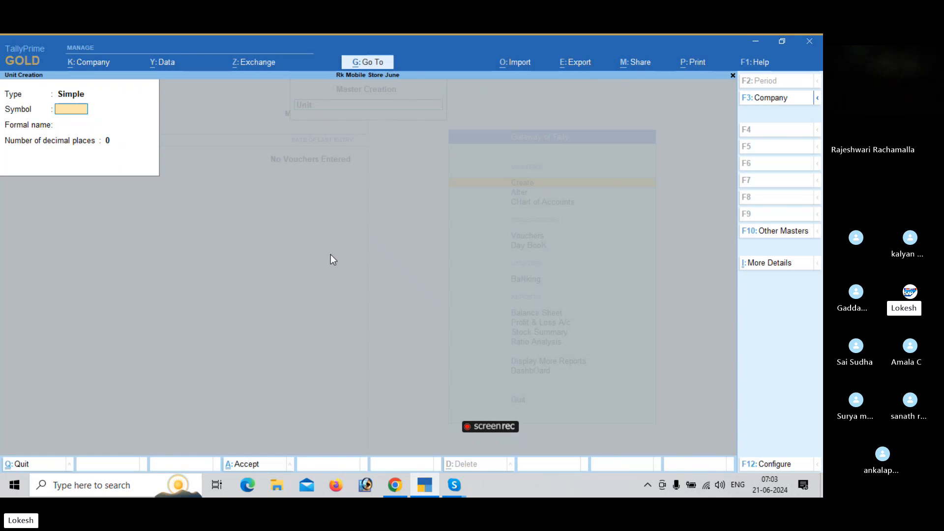
- Create a simple unit with symbol bx and formal name Boxes, keeping 0 decimal places, and save it
text(bx)
key(Return)
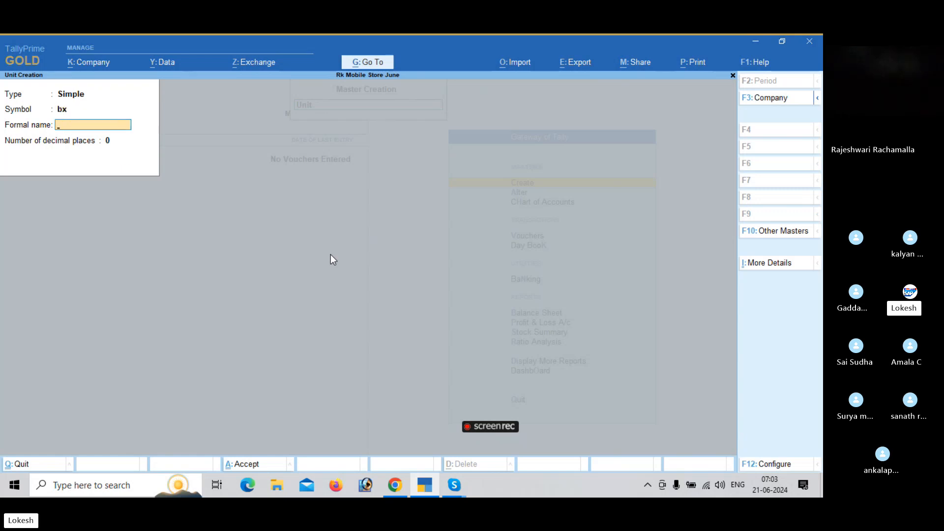
text(Boxe)
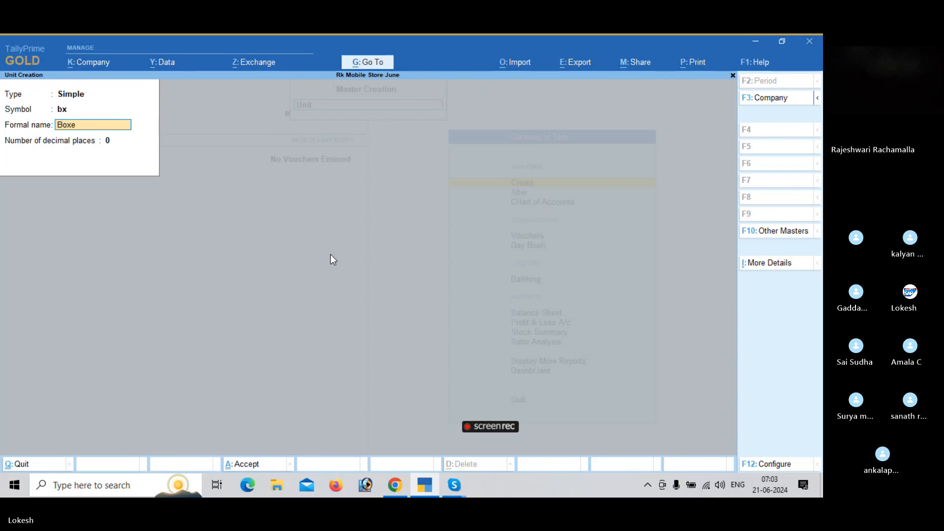
text(s)
key(Return)
key(Return)
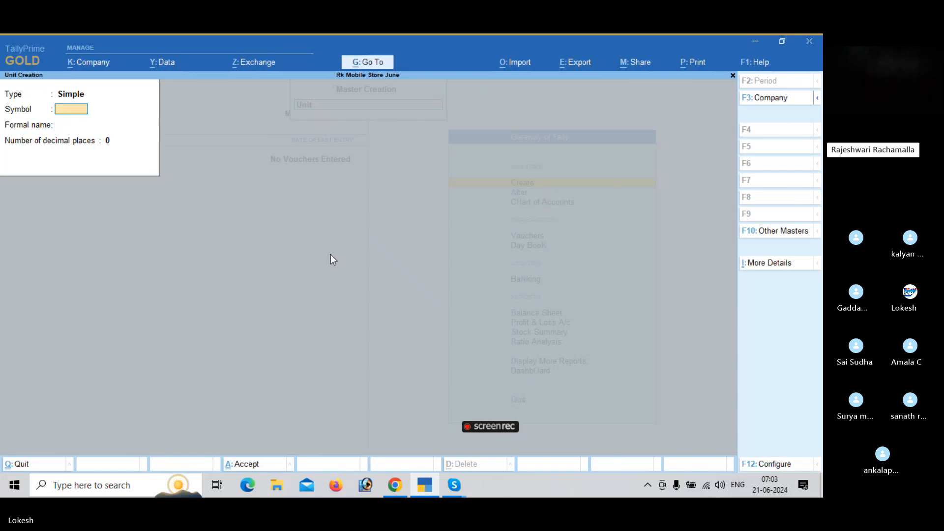
- Create a simple unit with symbol pc and formal name Pices, keeping 0 decimal places, and save it
text(pc)
key(Return)
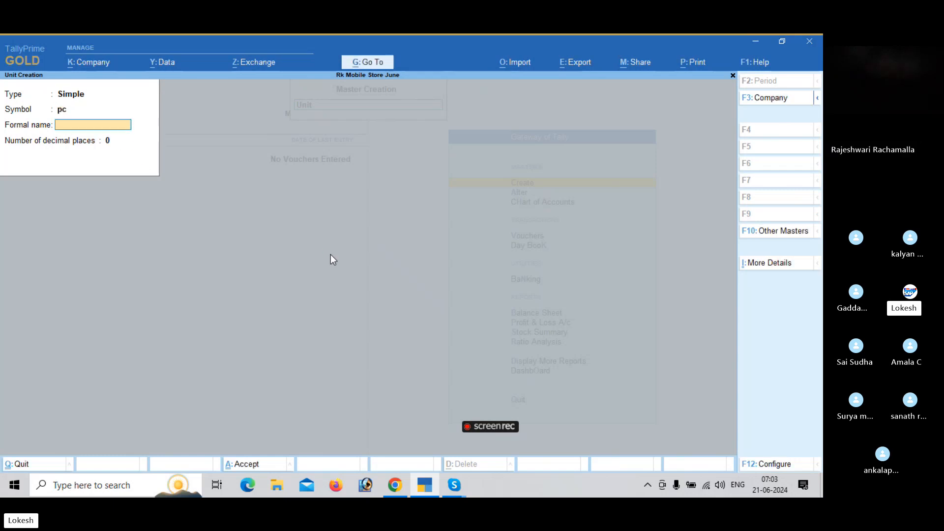
text(Pices)
key(Return)
key(Return)
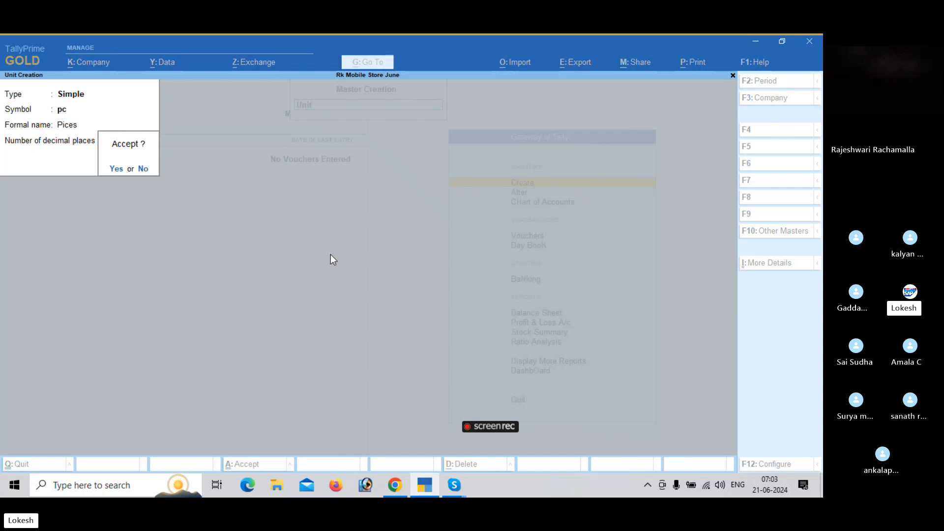
key(Return)
- Create a simple unit with symbol pk and formal name Packes, keeping 0 decimal places, and save it
text(pk)
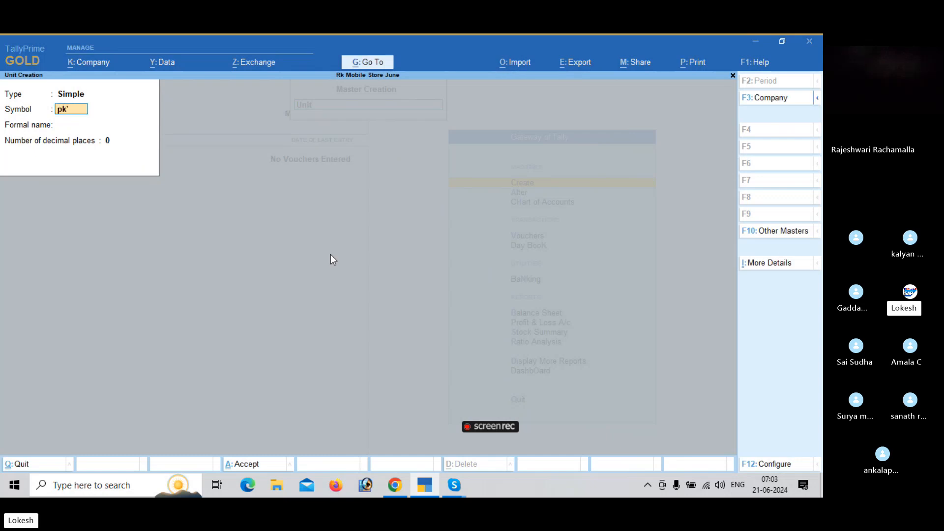
key(Return)
text(Packes)
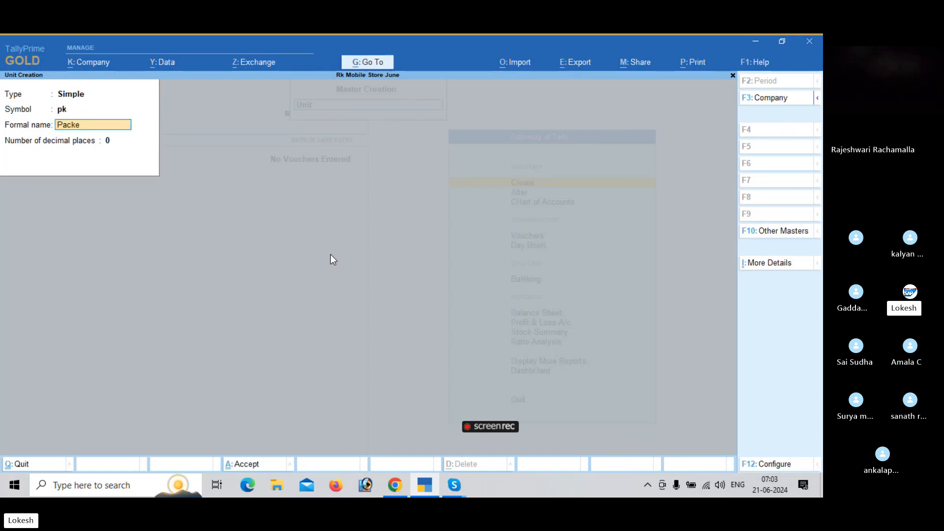
key(Return)
key(Return)
key(Return)
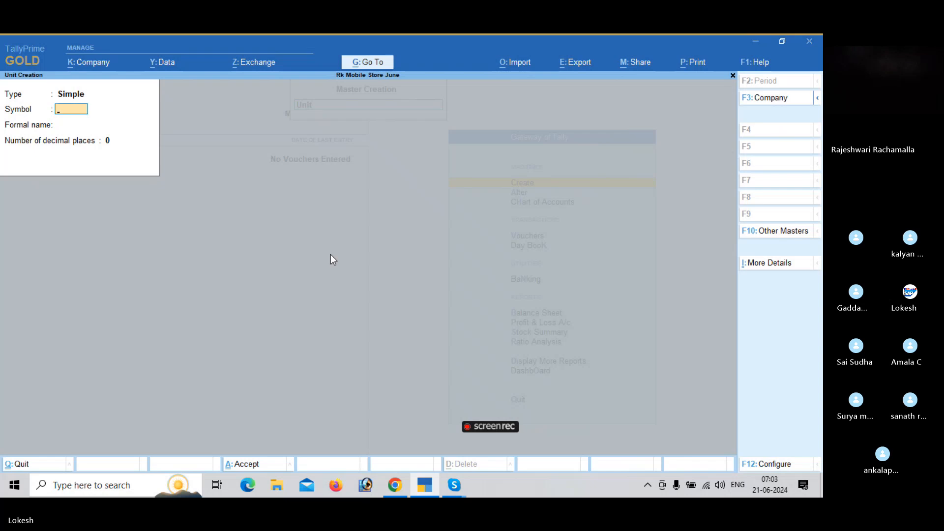
- Create a simple unit with symbol dz and formal name Dozens, keeping 0 decimal places, and save it
text(dz)
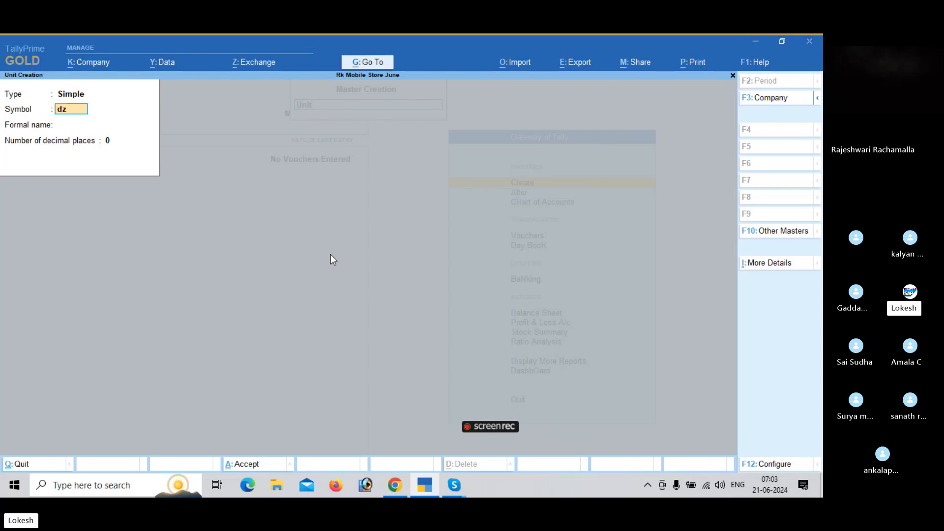
key(Return)
text(Dozen)
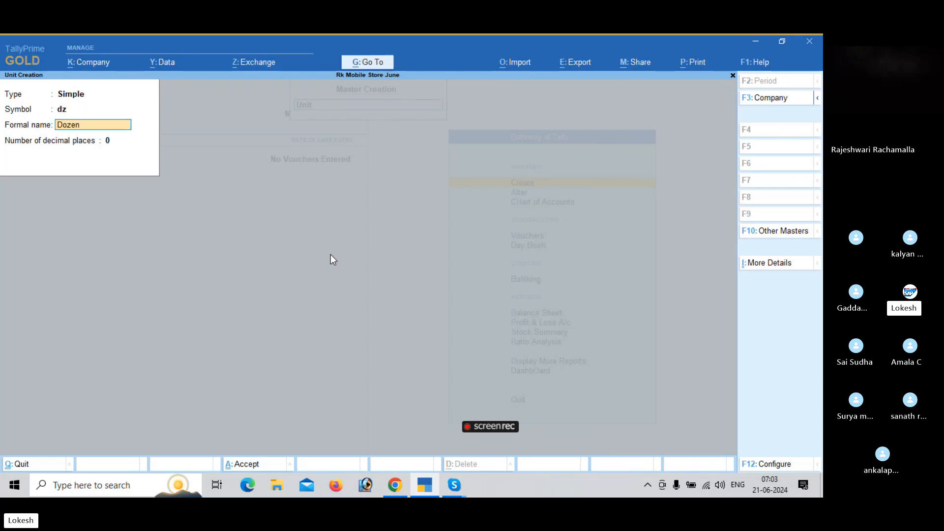
key(Return)
key(Return)
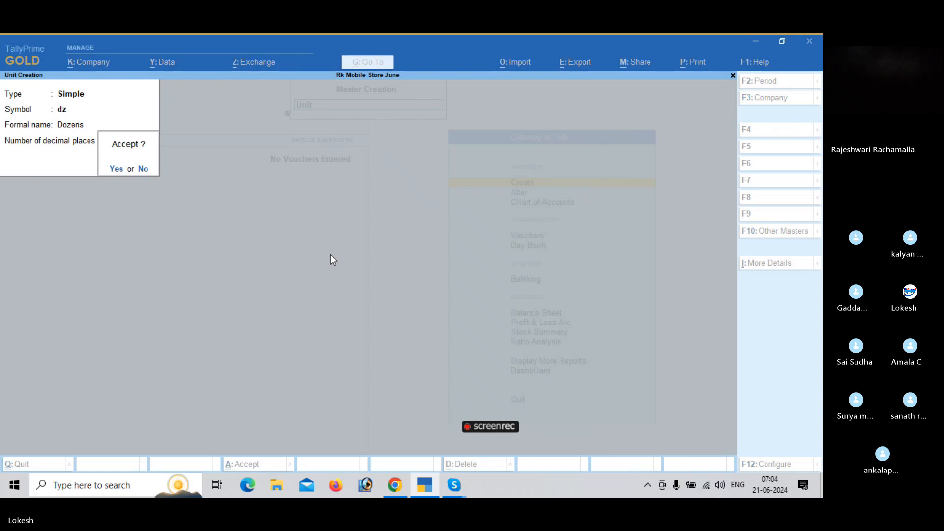
key(Return)
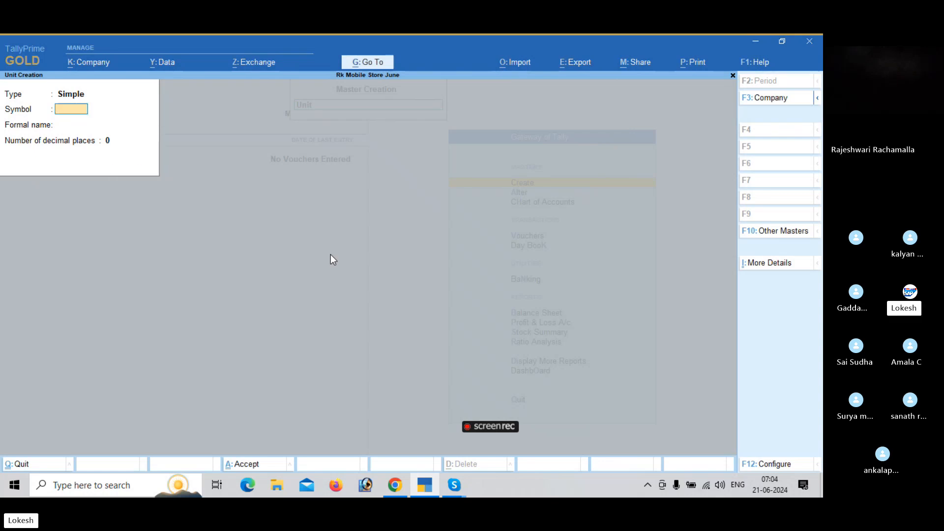
- Create a simple unit with symbol kg and formal name Killogrms, keeping 0 decimal places, and save it
text(kg)
key(Return)
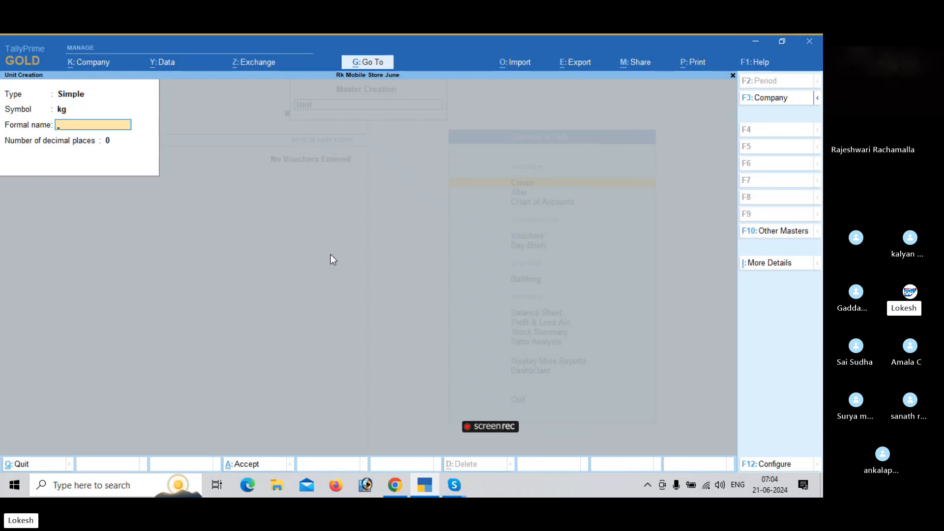
text(Killogrms)
key(Return)
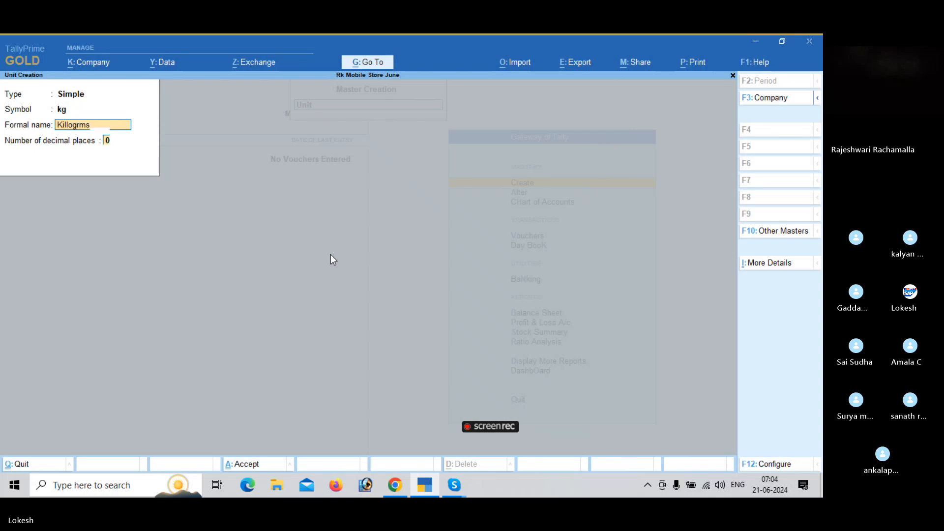
key(Return)
key(Return)
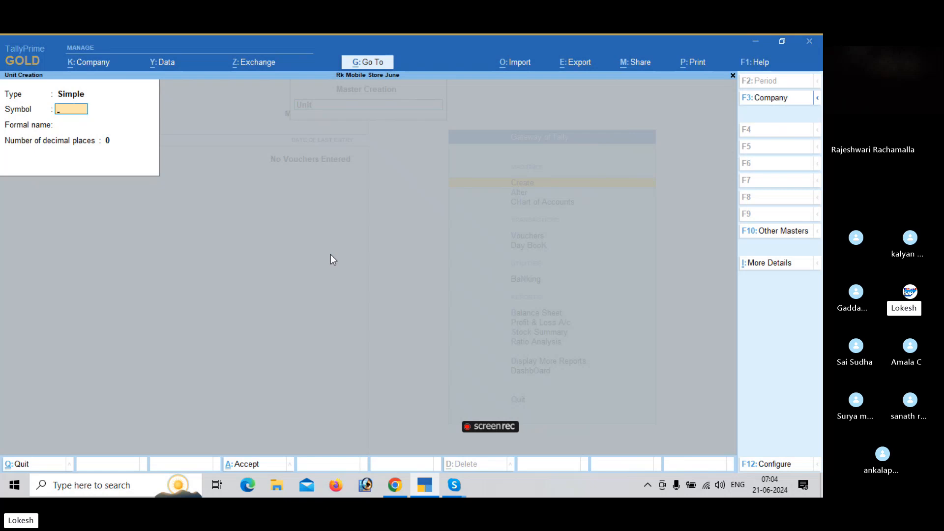
- Create a simple unit with symbol bt and formal name Bottels, save it, and leave unit creation
text(bt)
key(Return)
text(Bottles)
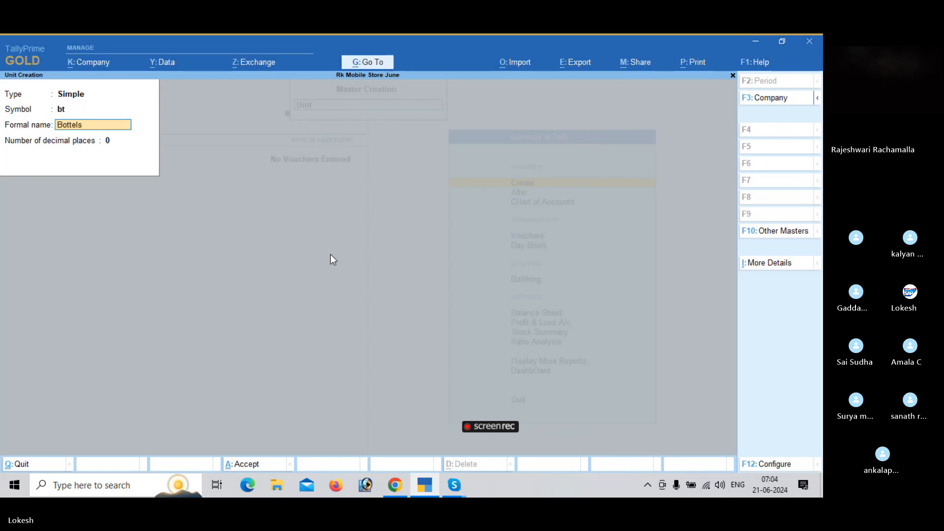
key(Return)
key(Return)
key(Return)
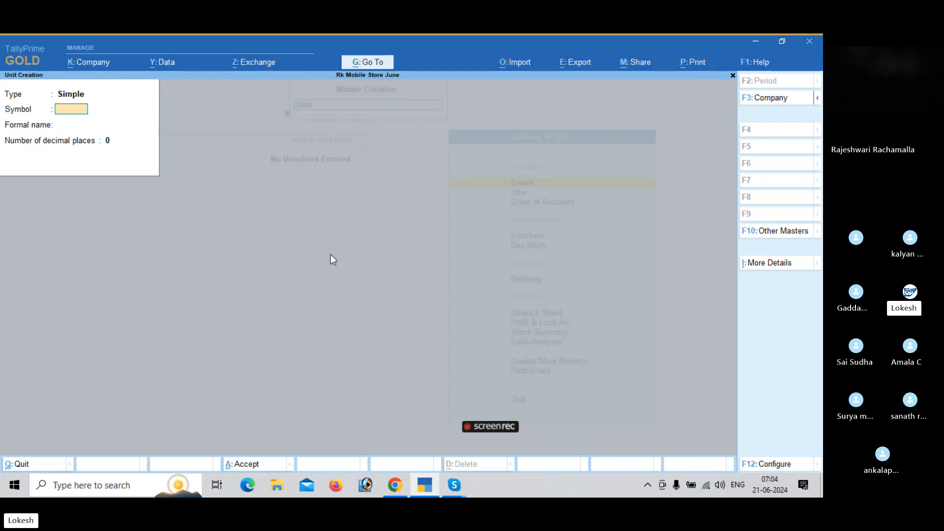
key(Escape)
key(y)
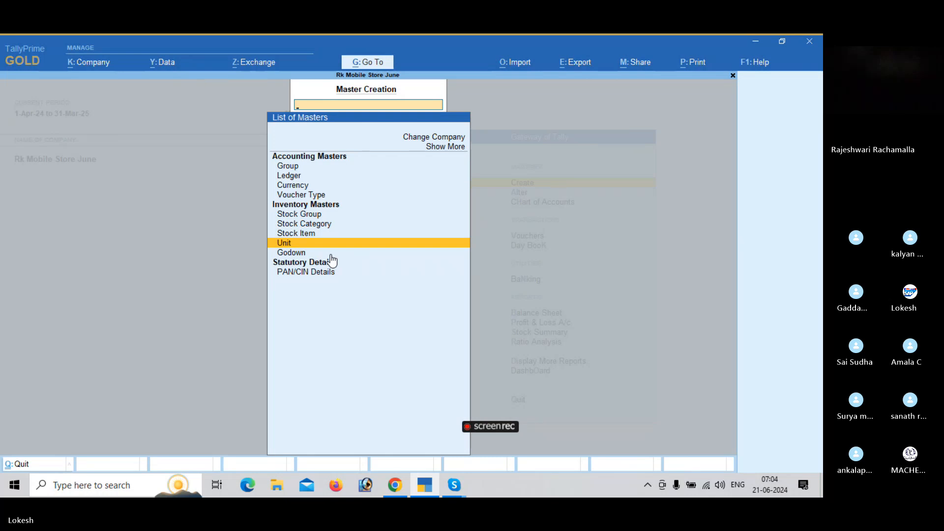
- Create a stock group named Mobiles under Primary, leaving the adding of item quantities at No, and save it
key(Up)
key(Up)
key(Return)
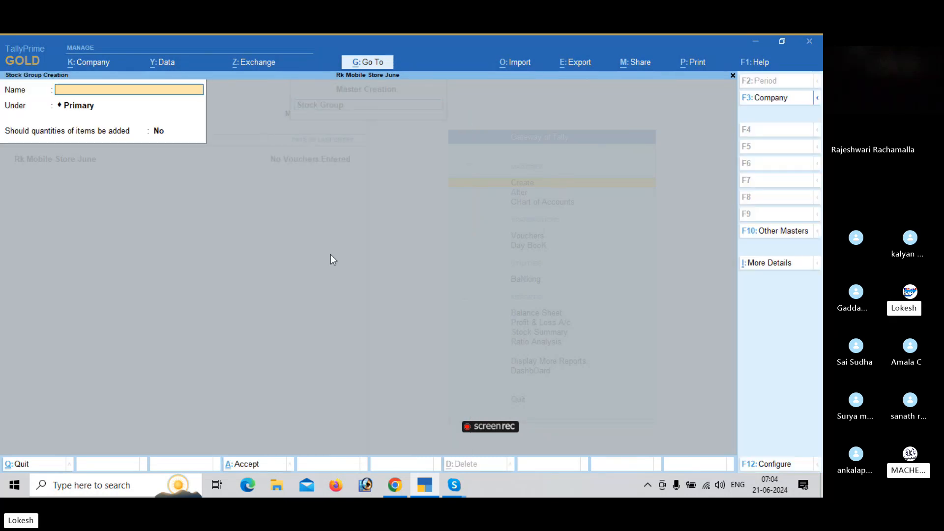
text(Mobiles)
key(Return)
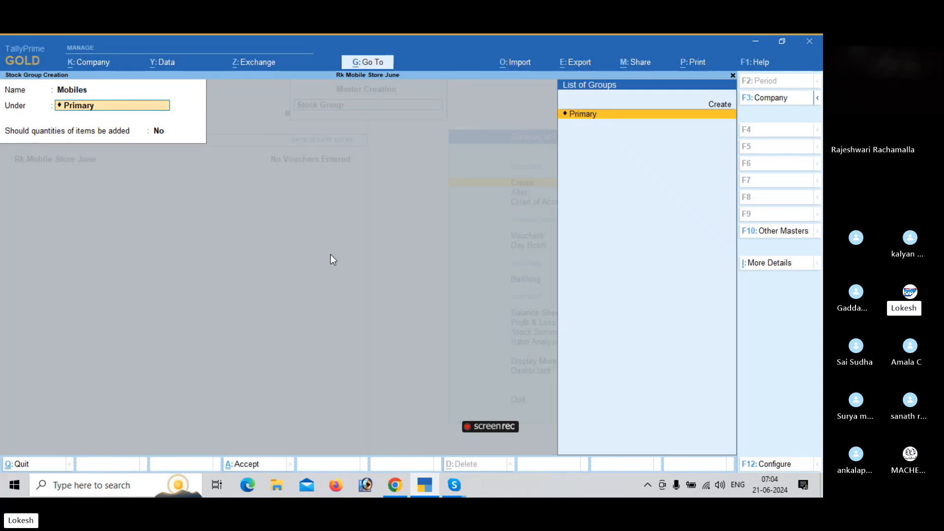
key(Return)
key(Return)
key(Return)
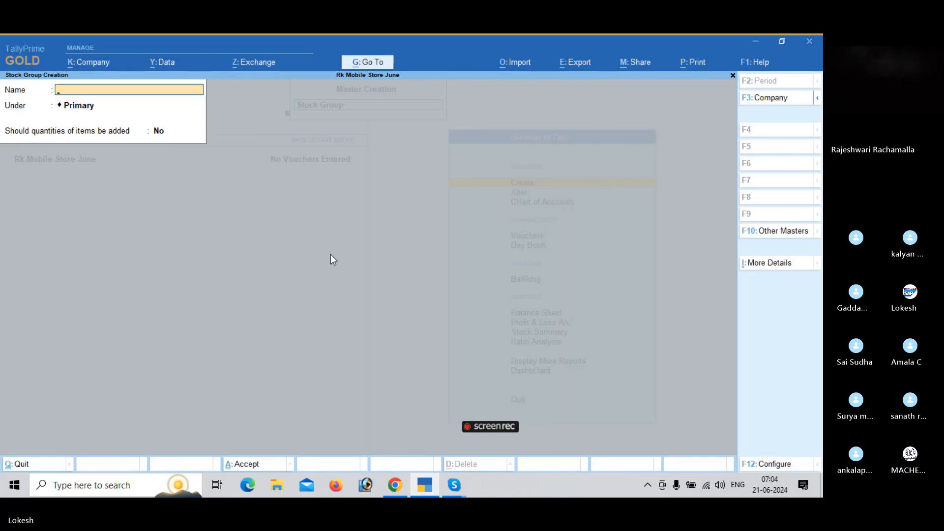
- Create a stock group named Airdopes under Primary, leaving the adding of item quantities at No, and save it
text(Airdopes)
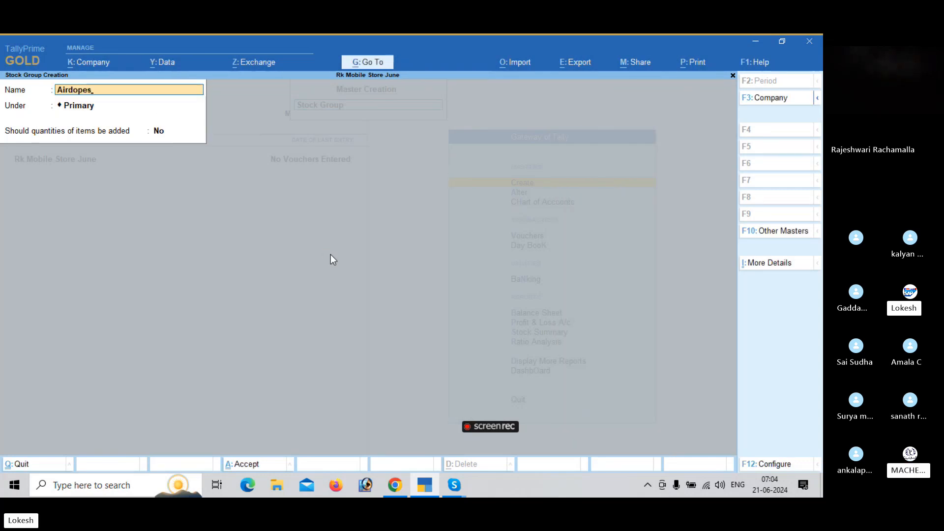
key(Return)
key(Return)
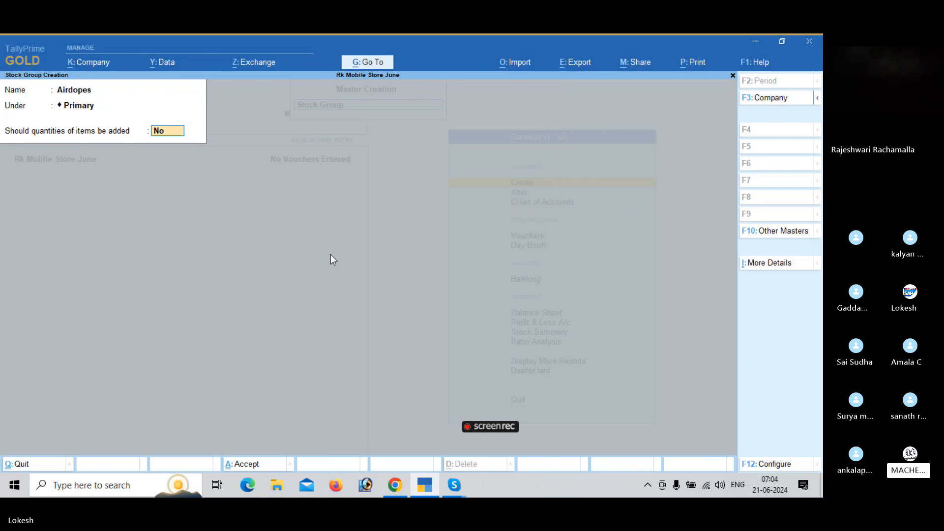
key(Return)
key(Return)
- Create a stock group named Pendrives under Primary, leaving the adding of item quantities at No, and save it
text(Ped)
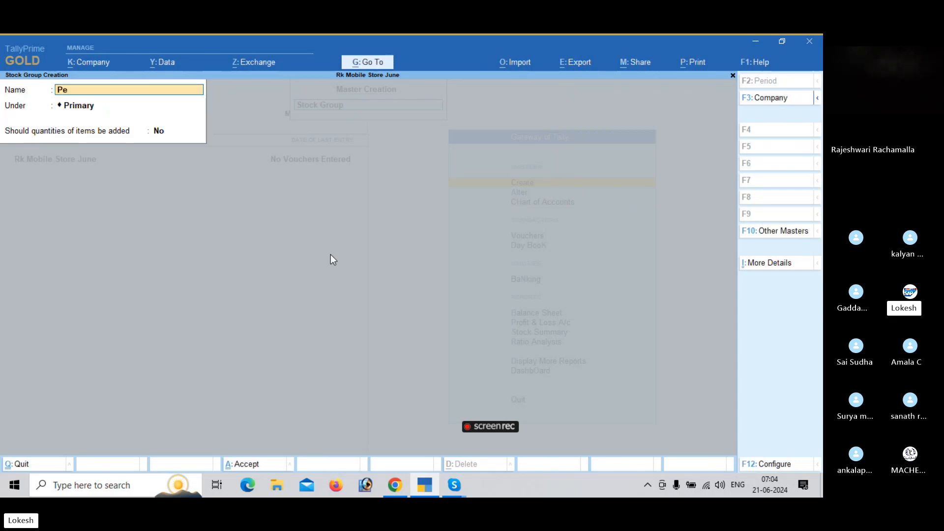
key(BackSpace)
text(ndrives)
key(Return)
key(Return)
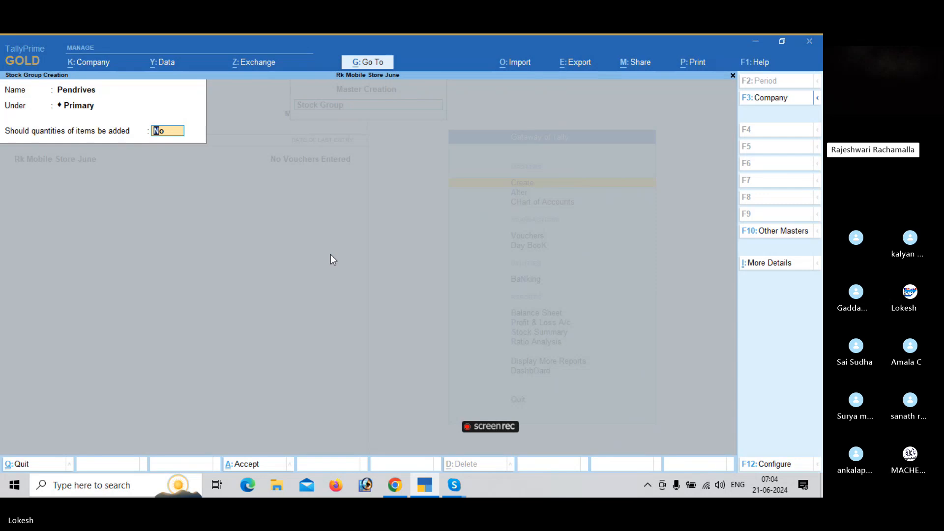
key(Return)
key(Return)
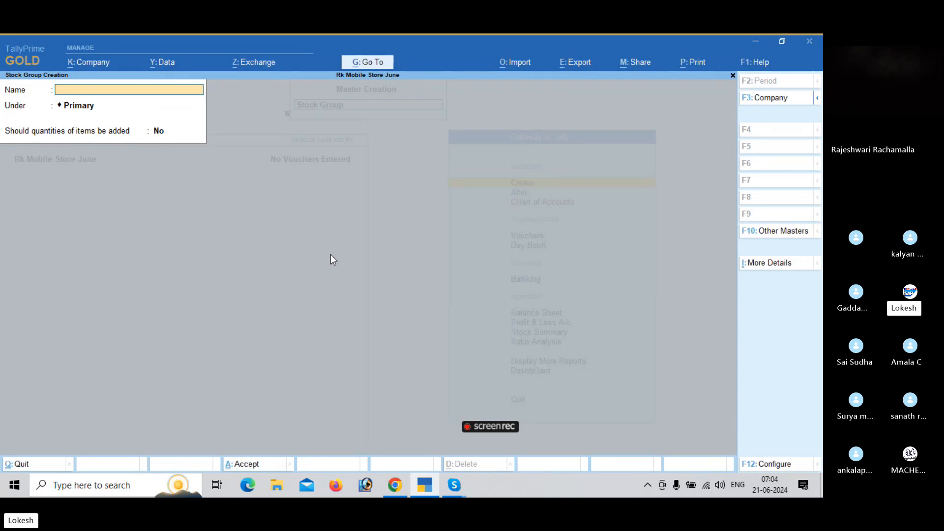
- Leave stock group creation and start a new stock item named Vivo under the Mobiles group
key(Escape)
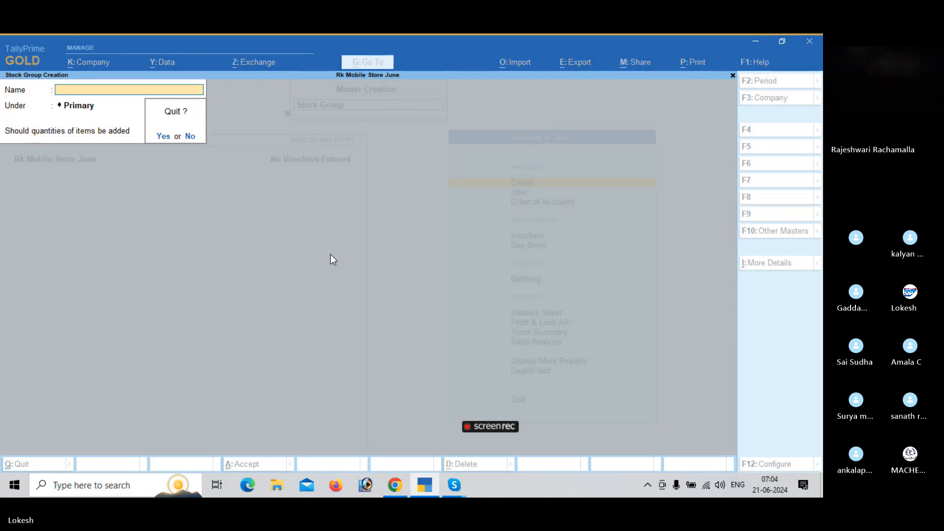
key(Return)
key(Down)
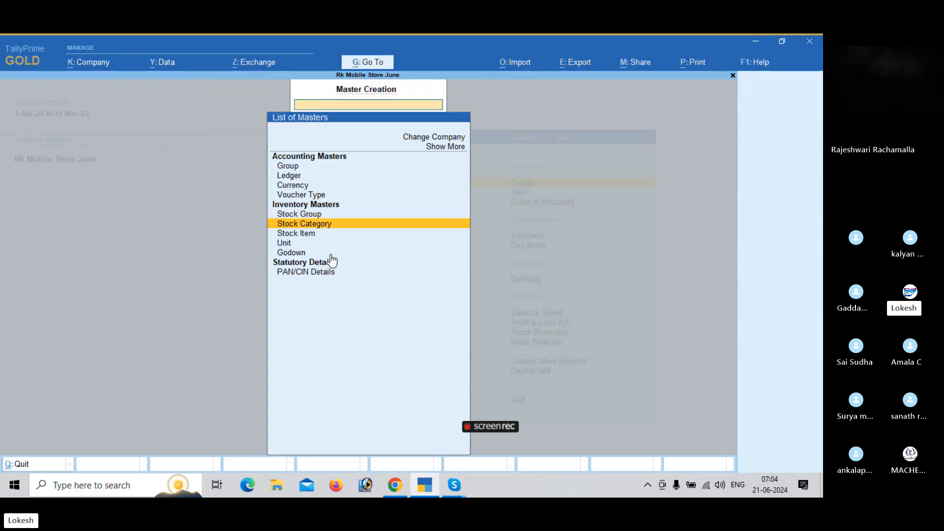
key(Down)
key(Return)
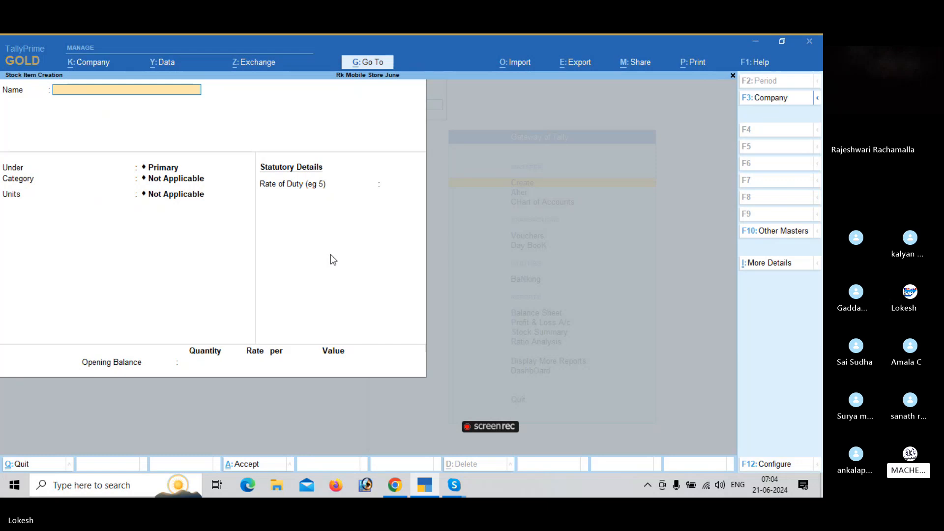
text(V)
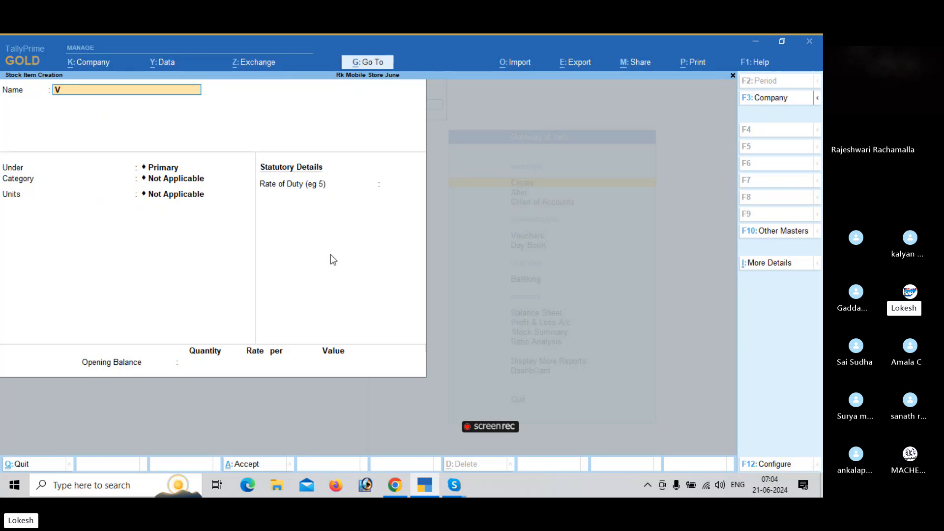
text(ivo)
key(Return)
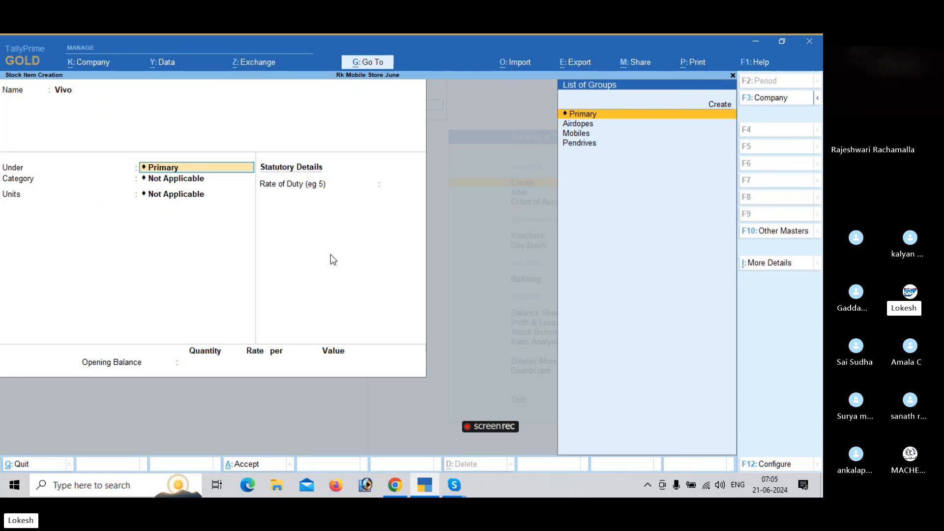
key(Down)
key(Down)
key(Return)
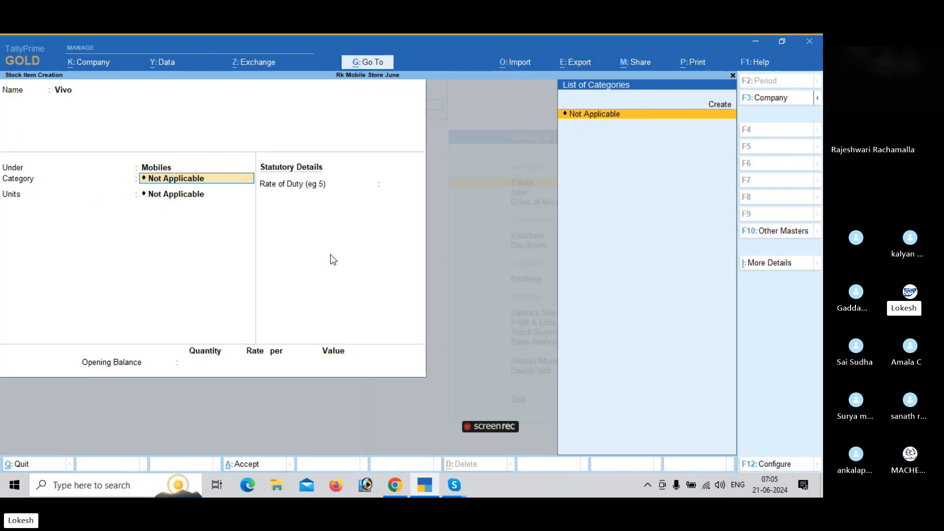
- Configure stock item creation so that stock categories are not used for stock items, and save the configuration
click(772, 465)
key(Down)
key(Down)
key(Down)
key(Down)
key(Down)
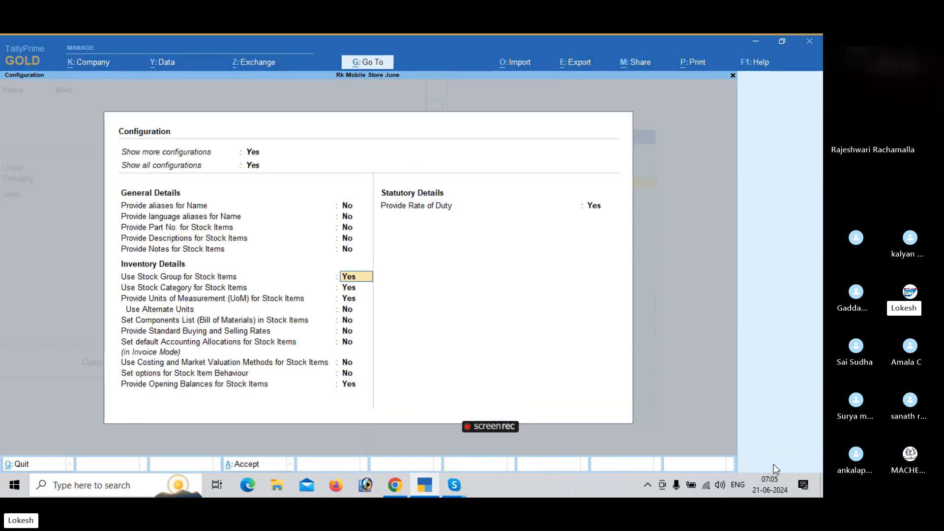
text(n)
key(Return)
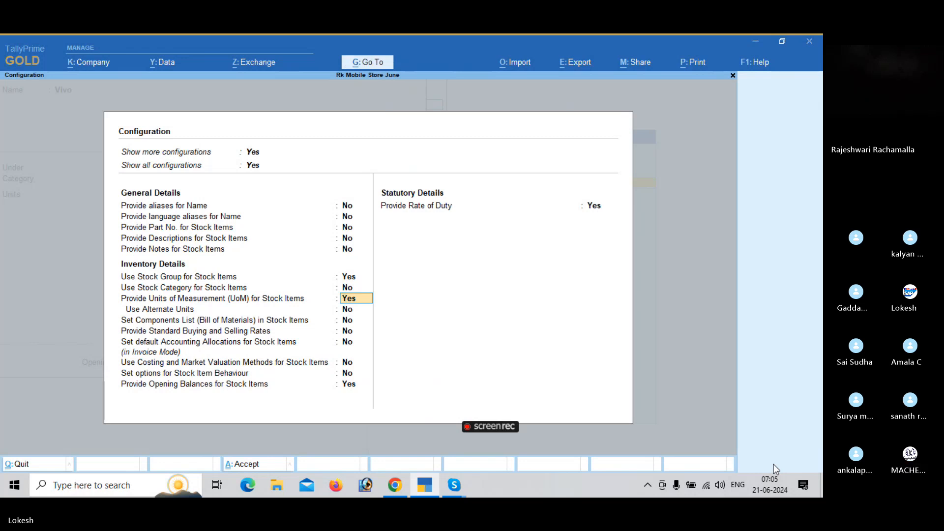
key(ctrl+a)
- Assign the unit nos to the Vivo stock item, leave its duty rate and opening balance blank, and save it
key(Return)
key(Return)
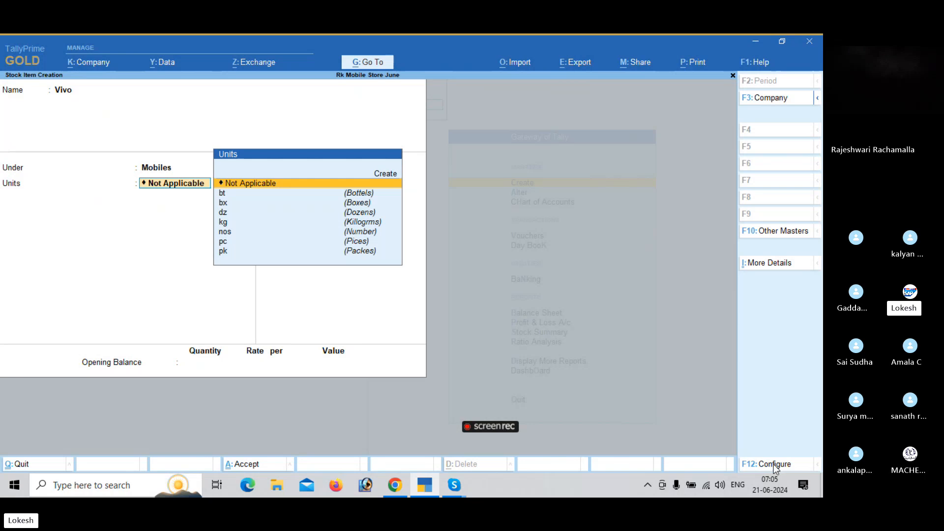
key(Down)
key(Down)
key(Down)
key(Down)
key(Down)
key(Return)
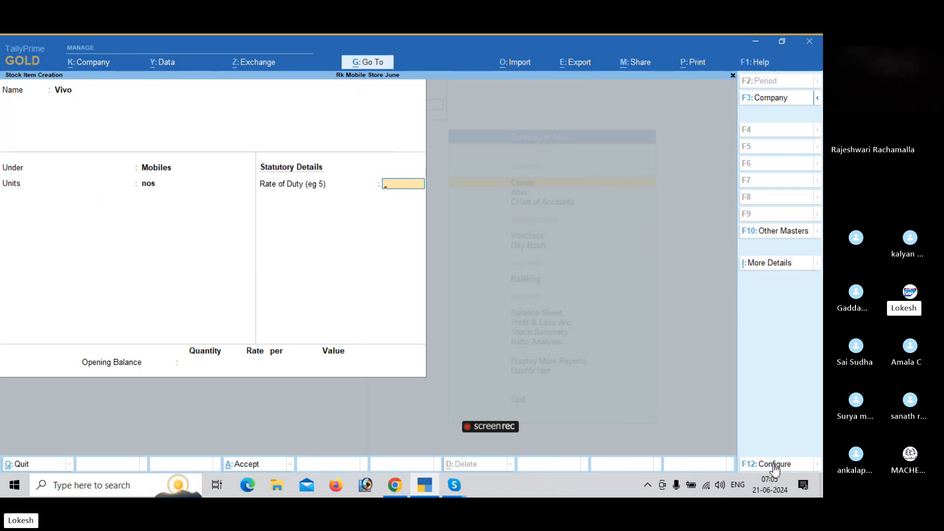
key(Return)
key(Return)
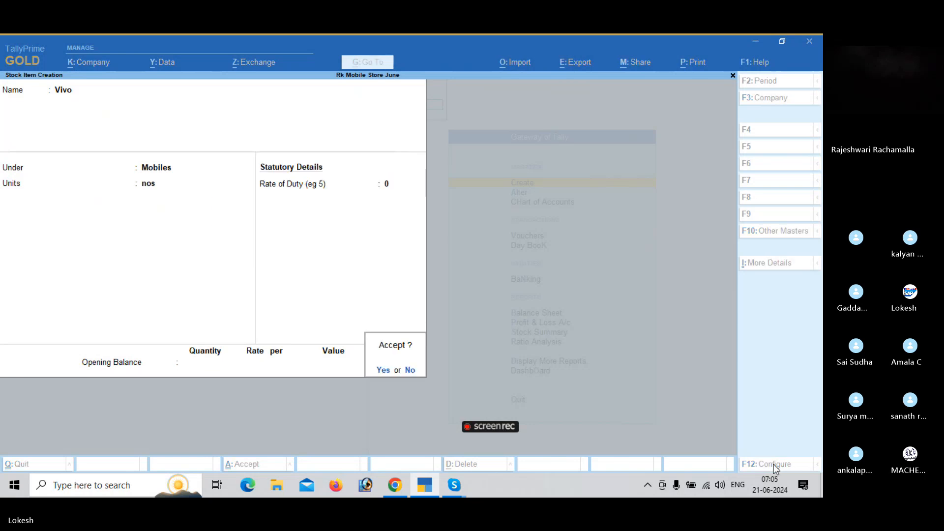
key(Return)
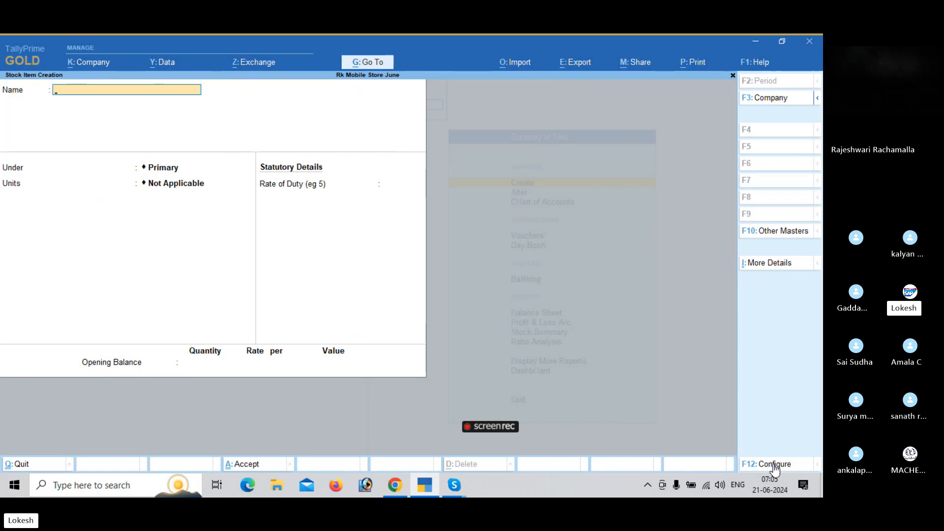
- Create a stock item named Nokia under Mobiles with the unit nos, without duty rate or opening balance, and save it
text(Nokia)
key(Return)
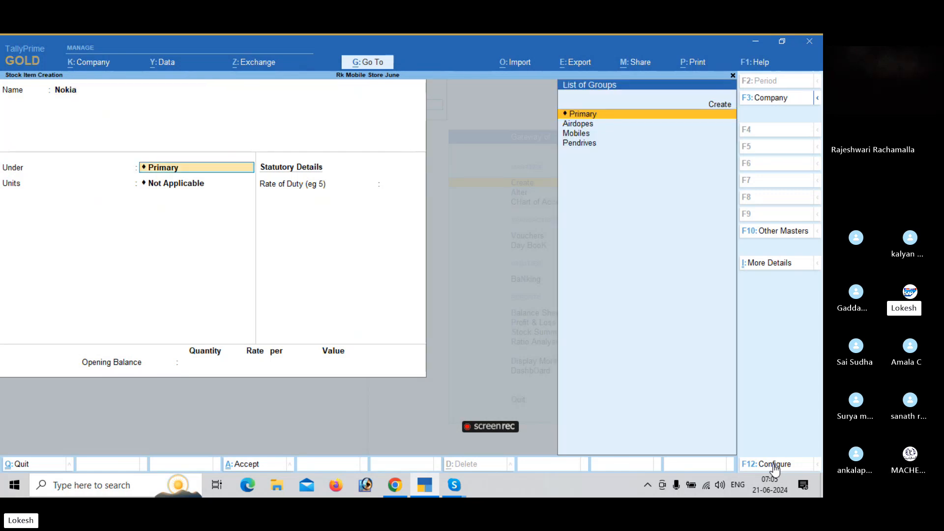
key(Down)
key(Down)
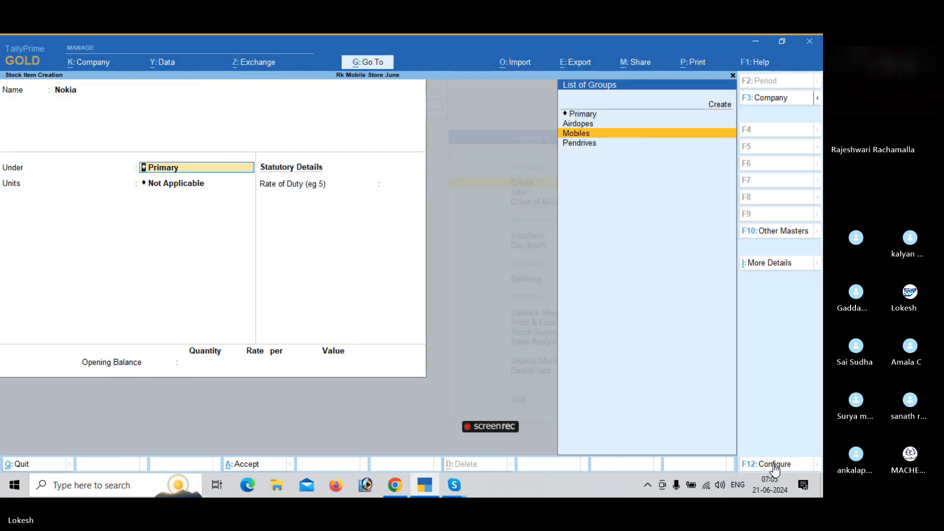
key(Return)
key(Return)
key(Return)
key(Return)
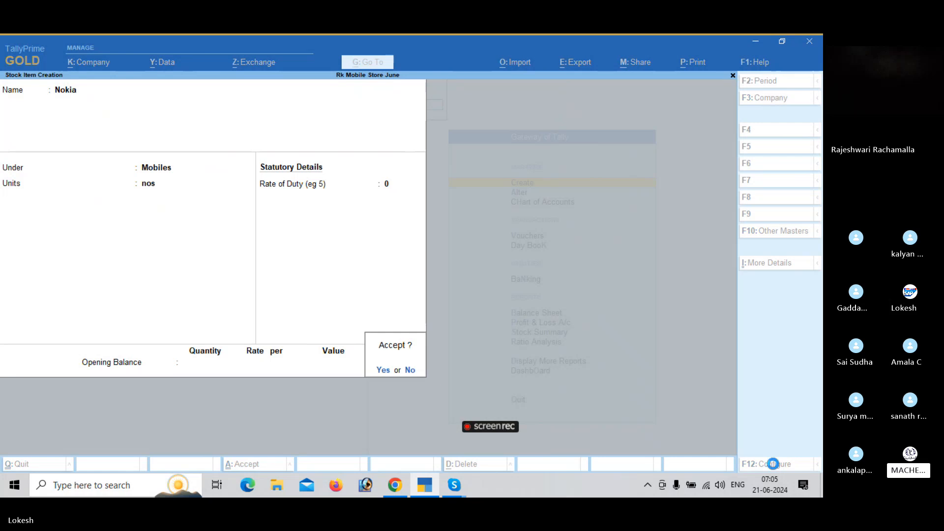
key(Return)
- Create a stock item named Oppo under Mobiles with the unit nos, without duty rate or opening balance, and save it
text(Oppo)
key(Return)
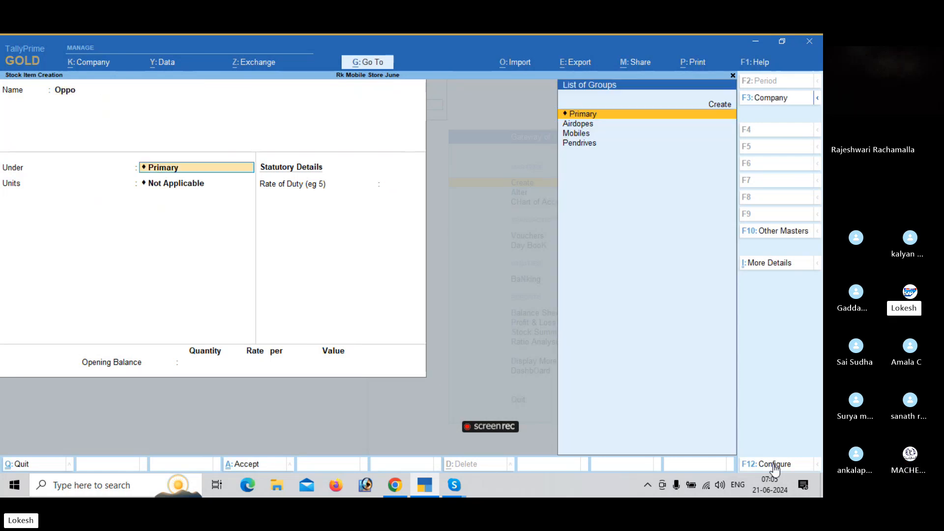
key(Down)
key(Down)
key(Return)
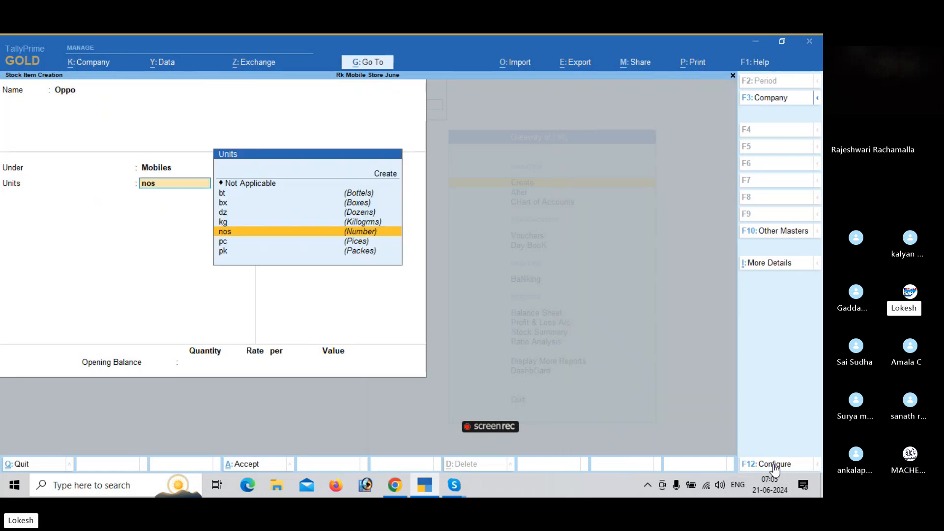
key(Return)
key(Return)
key(Return)
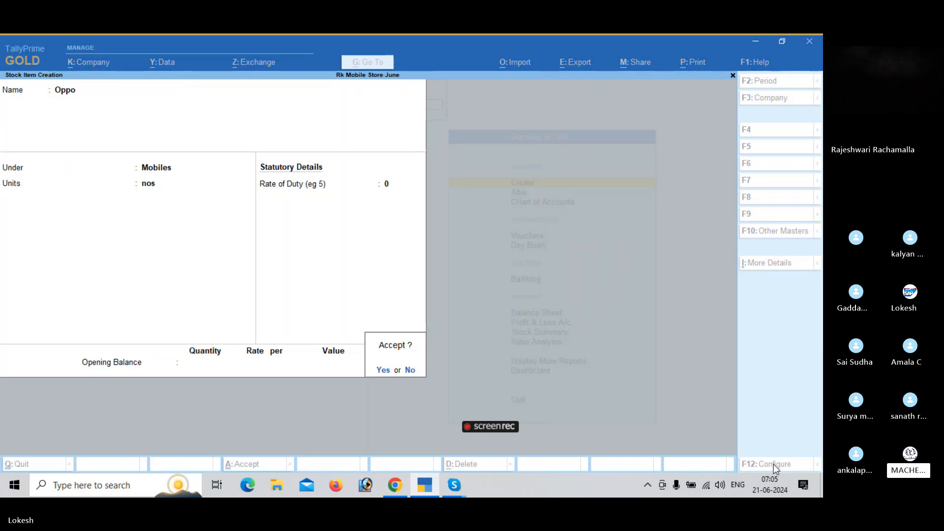
key(Return)
- Create a stock item named Boat under Airdopes with the unit nos, without duty rate or opening balance, and save it
text(Boat)
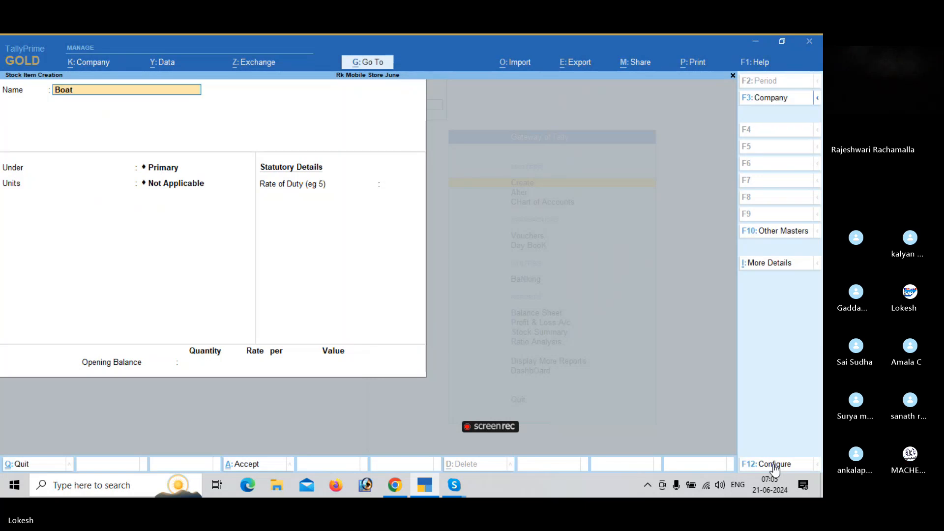
key(Return)
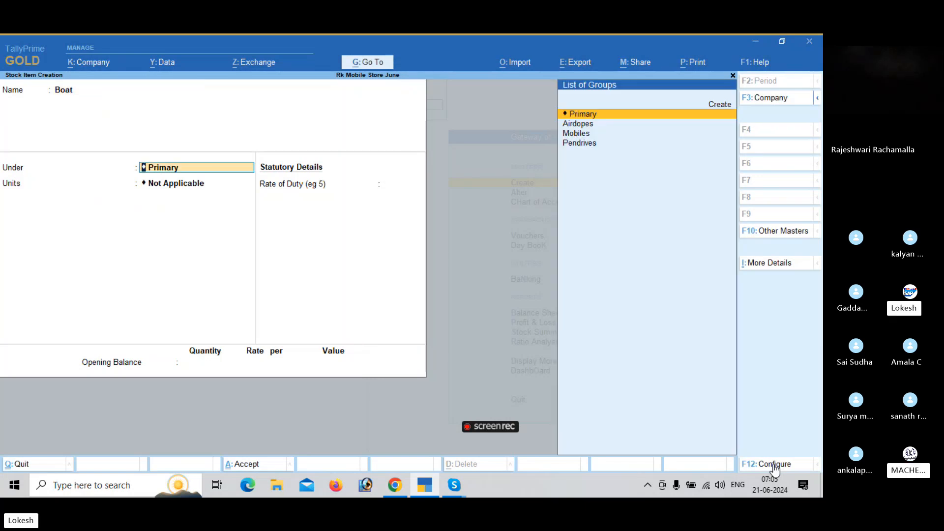
key(Down)
key(Return)
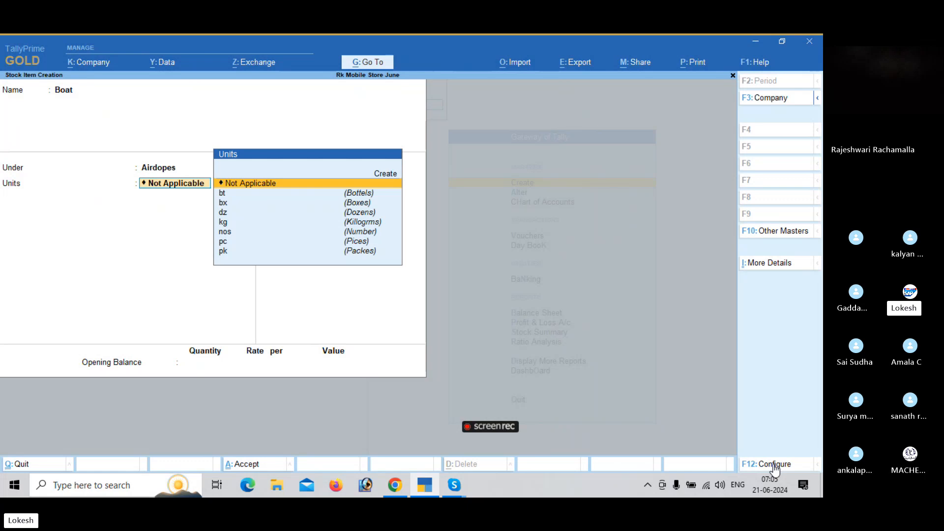
key(Down)
key(Down)
key(Down)
key(Down)
key(Down)
key(Return)
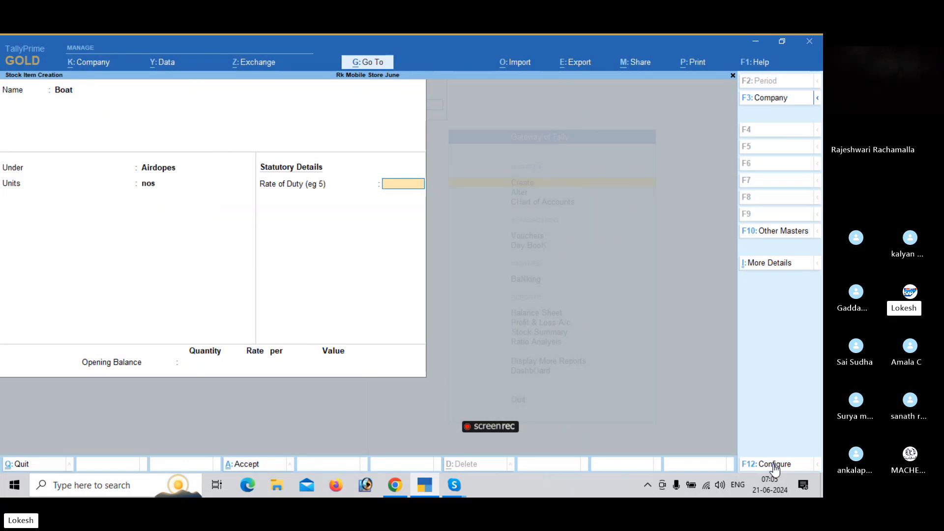
key(Return)
key(Return)
key(Return)
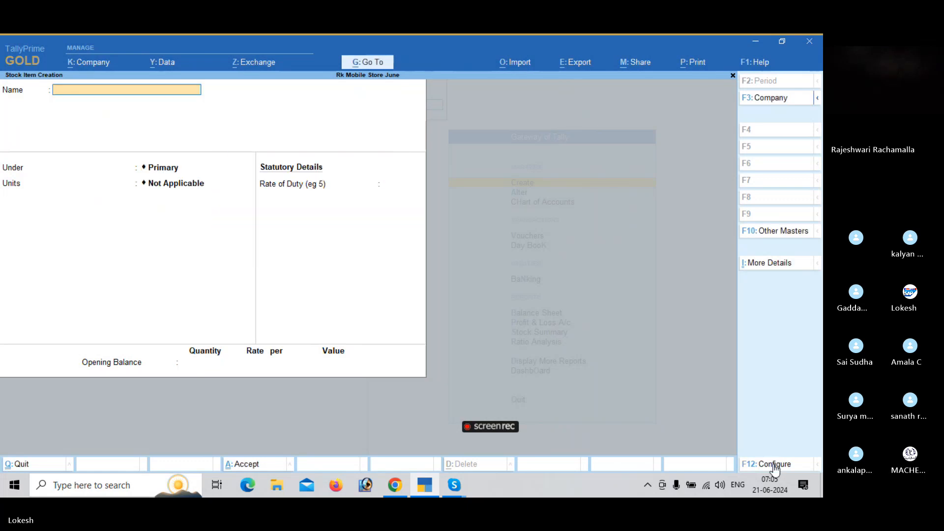
- Create a stock item named Jbl under Airdopes with the unit nos, without duty rate or opening balance, and save it
text(Jbl)
key(Return)
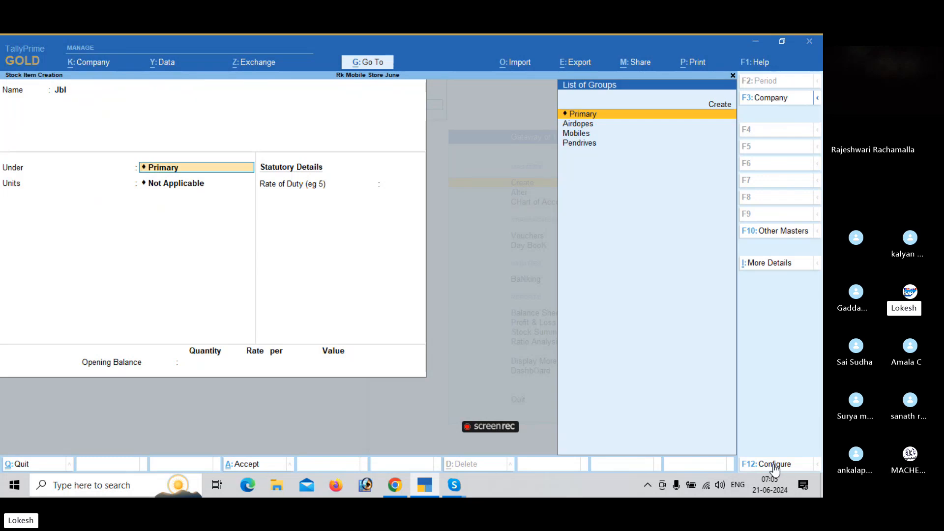
key(Down)
key(Down)
key(Up)
key(Return)
text(nos)
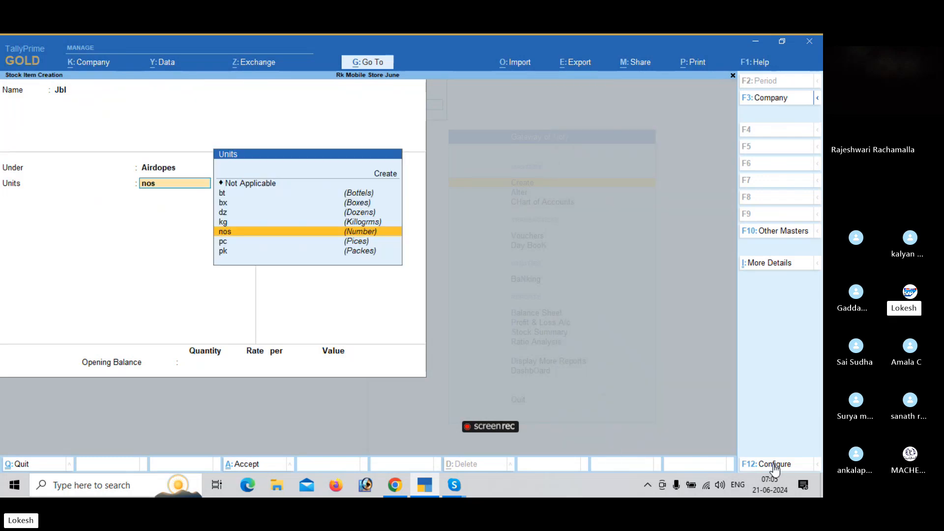
key(Return)
key(Return)
key(Return)
key(Return)
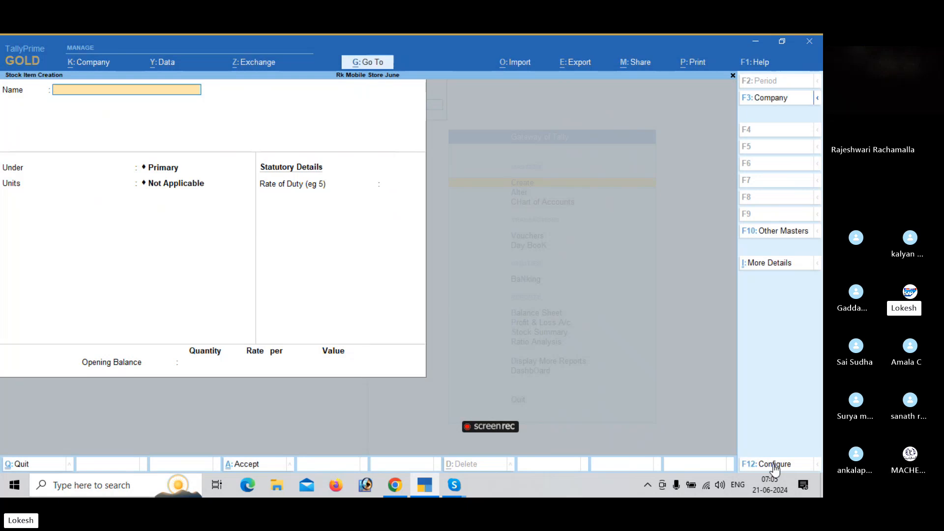
- Create a stock item named Noise under Airdopes with the unit nos, without duty rate or opening balance, and save it
text(Noise)
key(Return)
key(Down)
key(Down)
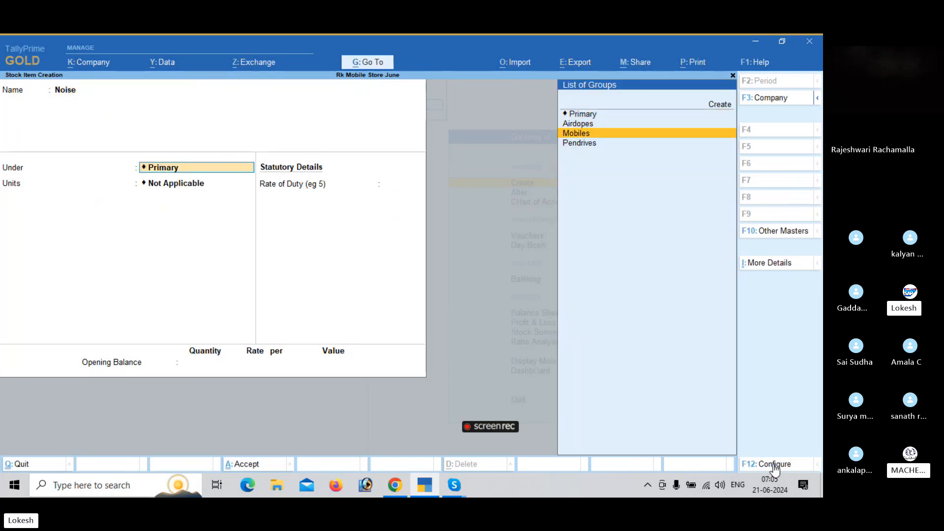
key(Up)
key(Return)
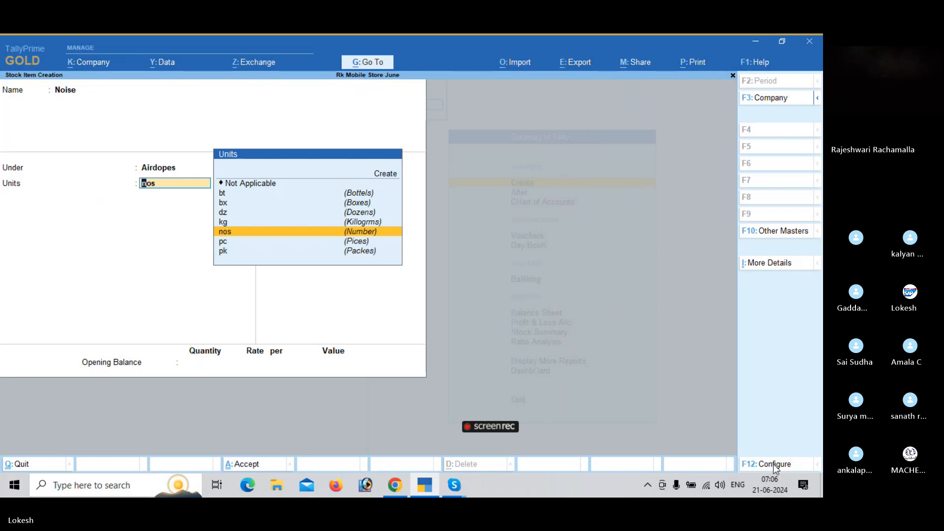
key(Return)
key(Return)
key(Return)
key(Return)
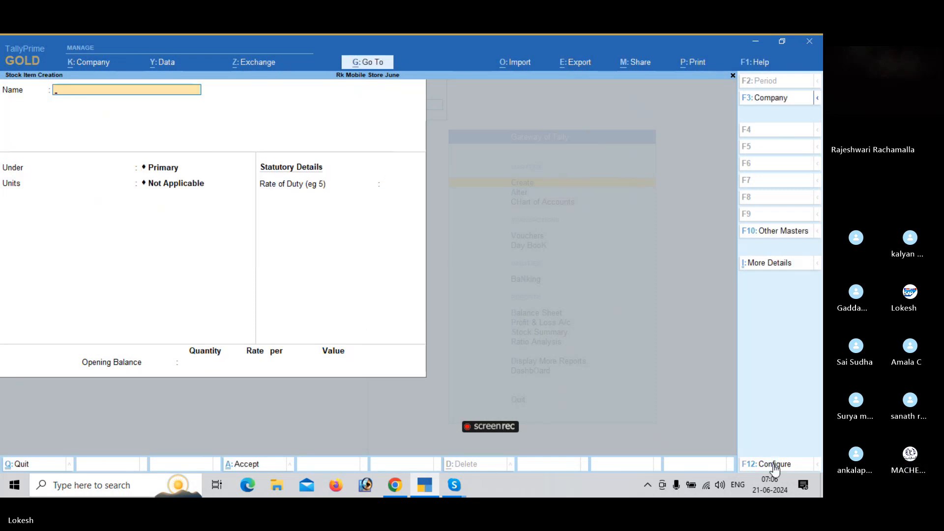
- Create a stock item named Hp under Pendrives with the unit nos, without duty rate or opening balance, and save it
text(Hp)
key(Return)
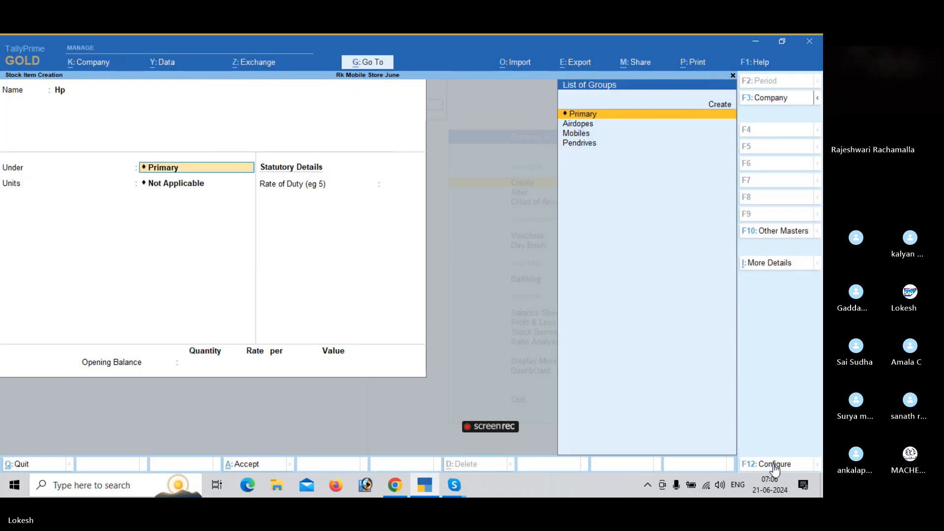
key(Down)
key(Return)
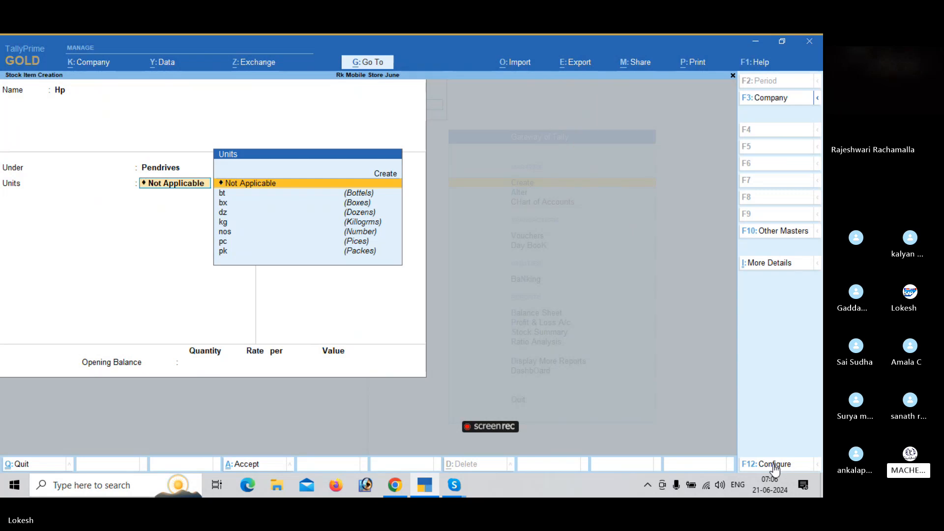
key(Down)
key(Down)
key(Down)
key(Down)
key(Down)
key(Return)
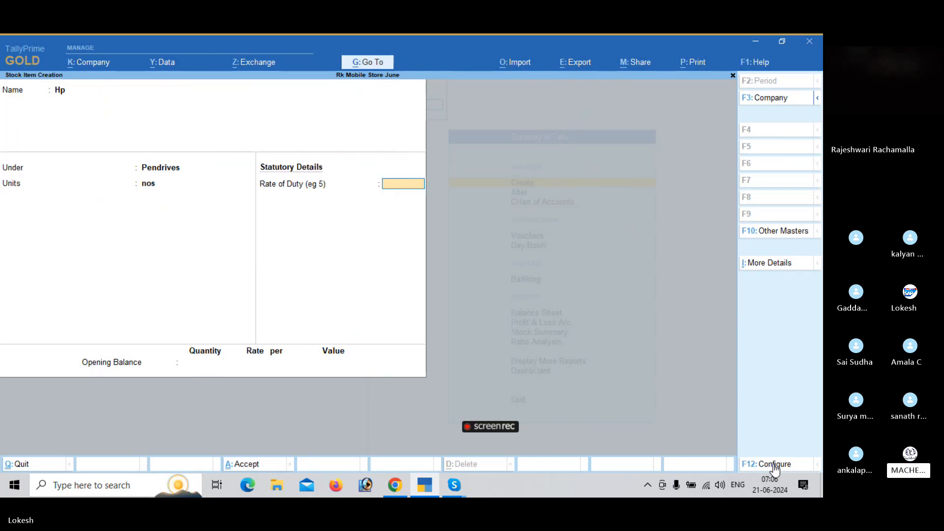
key(Return)
key(Return)
key(Return)
- Create a stock item named Sandisk under Pendrives with the unit nos, without duty rate or opening balance, and save it
text(Sa)
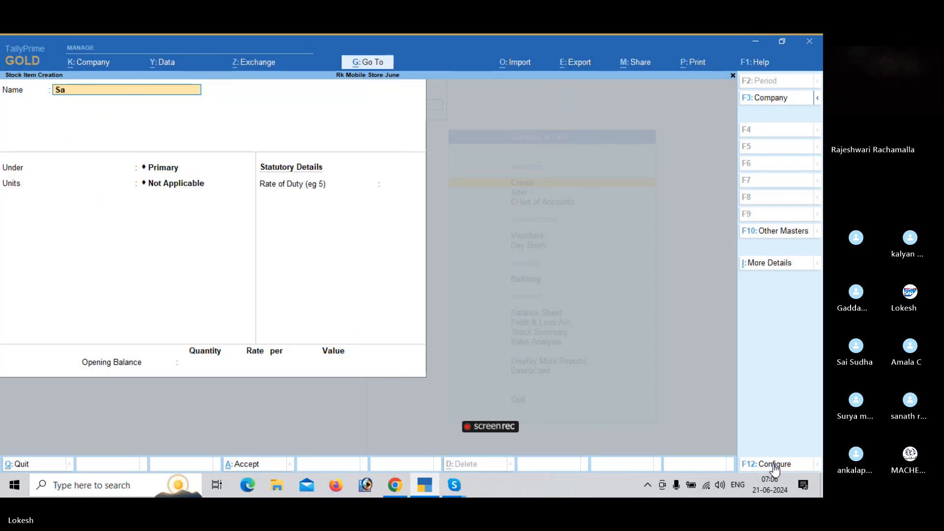
text(ndisk)
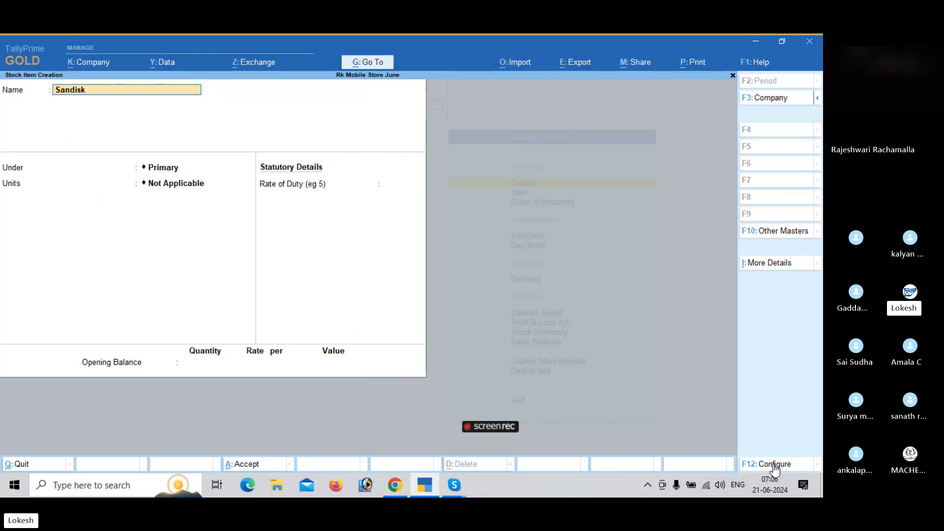
key(Return)
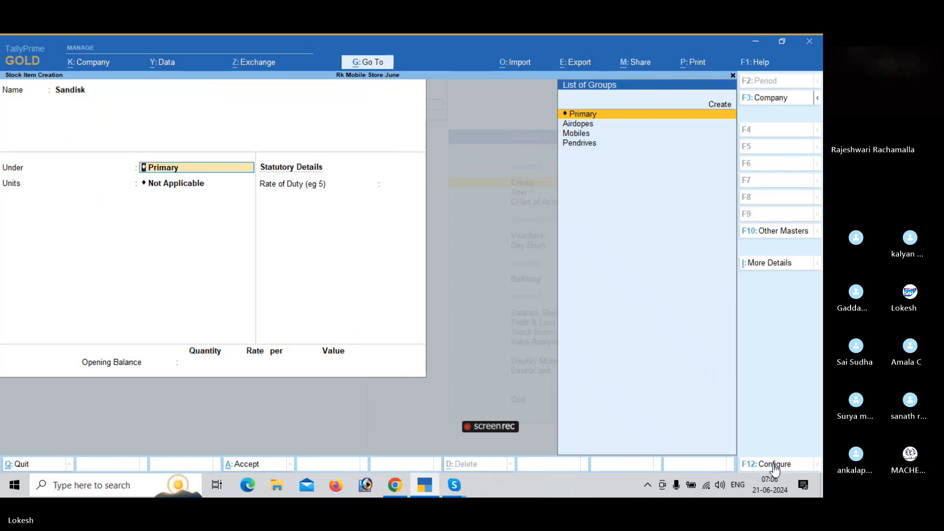
key(Down)
key(Down)
key(Down)
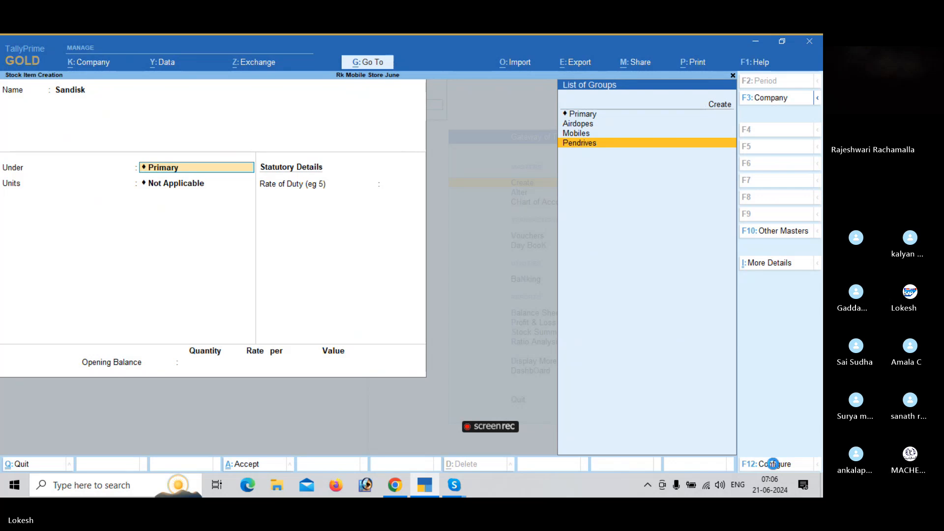
key(Return)
key(Return)
key(Return)
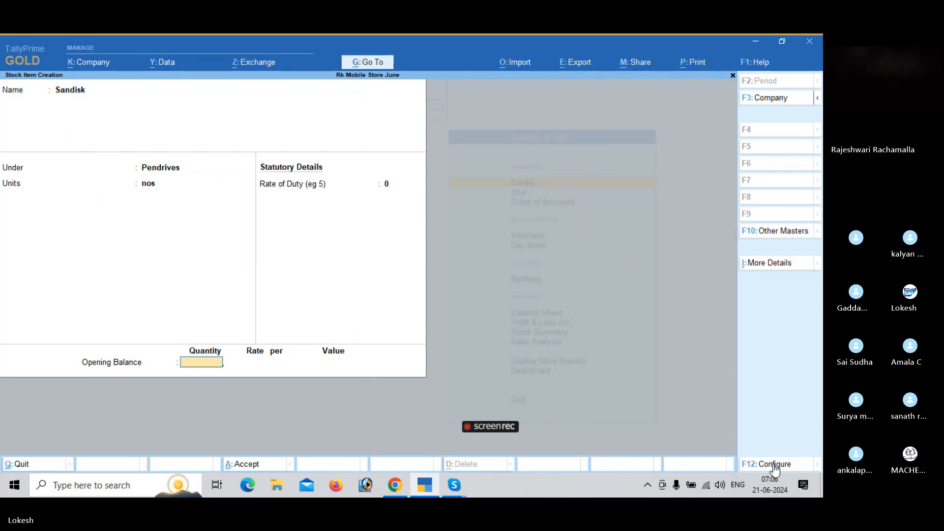
key(Return)
key(Return)
- Create a stock item named Samsung under Pendrives with the unit nos, without duty rate or opening balance, and save it
text(Samsung)
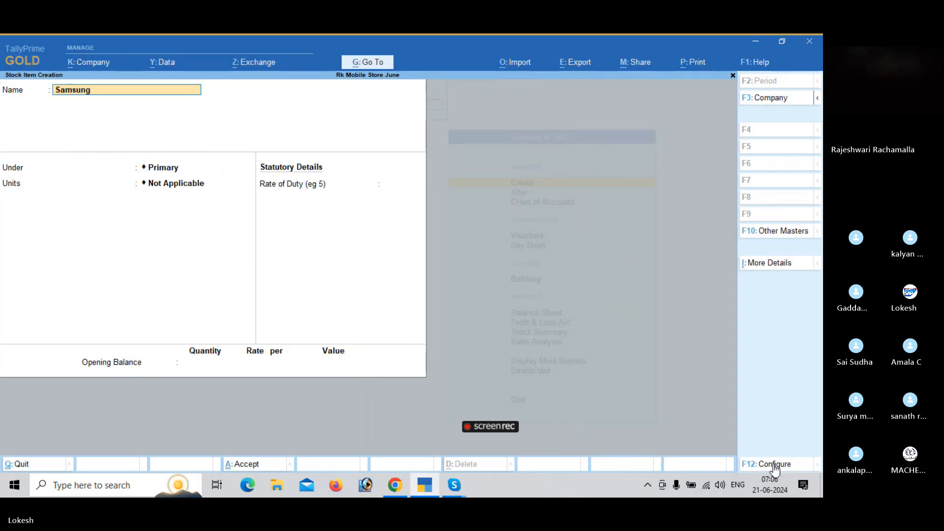
key(Return)
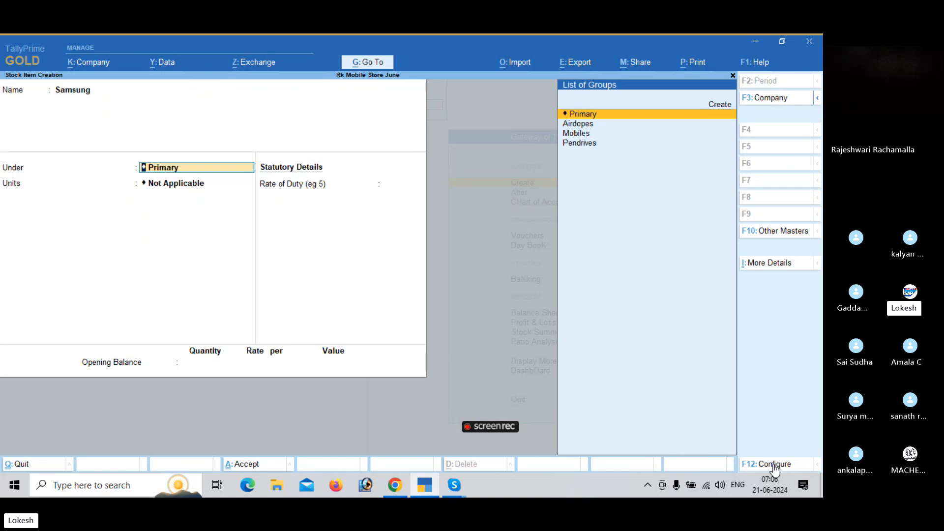
key(Down)
key(Down)
key(Down)
key(Return)
key(Return)
key(Return)
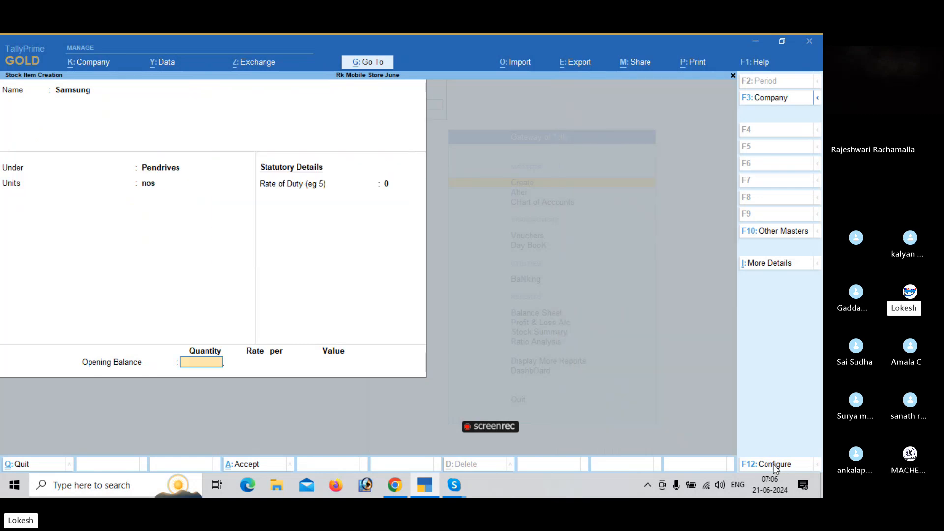
key(Return)
key(Return)
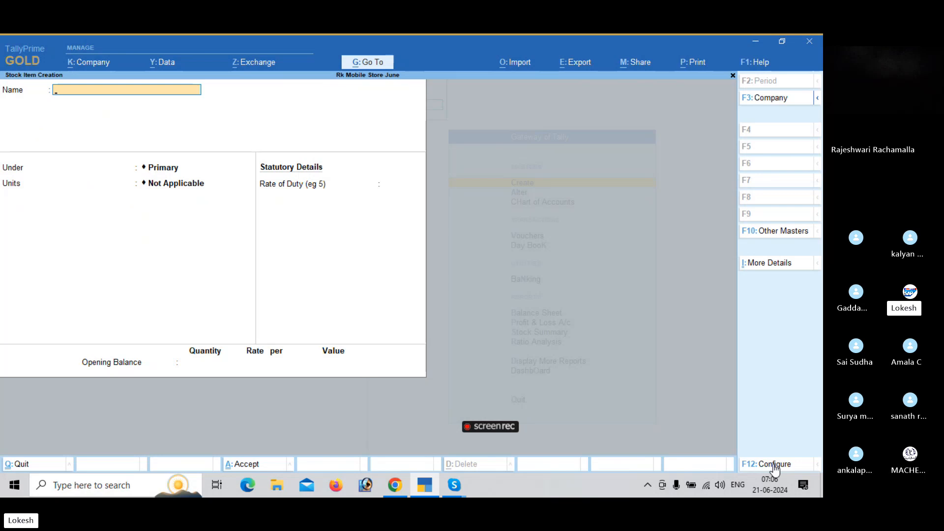
- Leave stock item and master creation, and open voucher entry for the company
key(Escape)
key(Return)
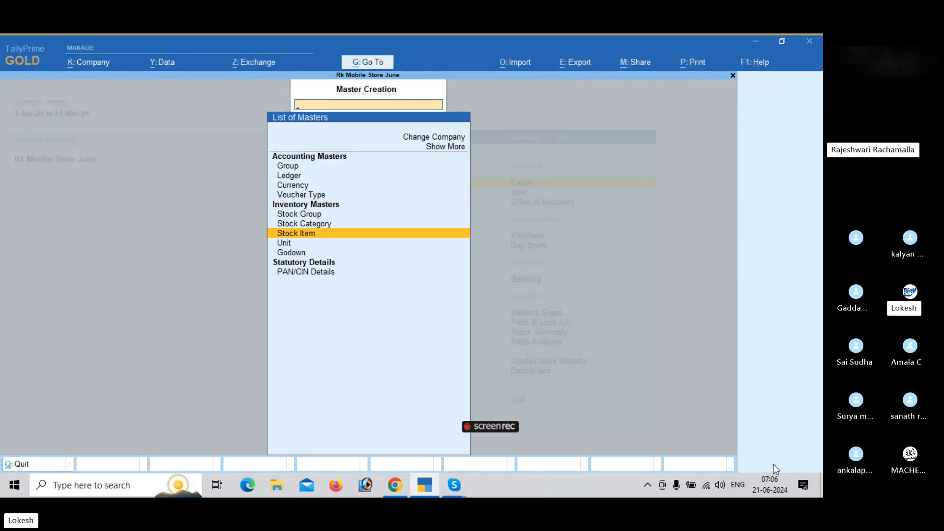
key(Escape)
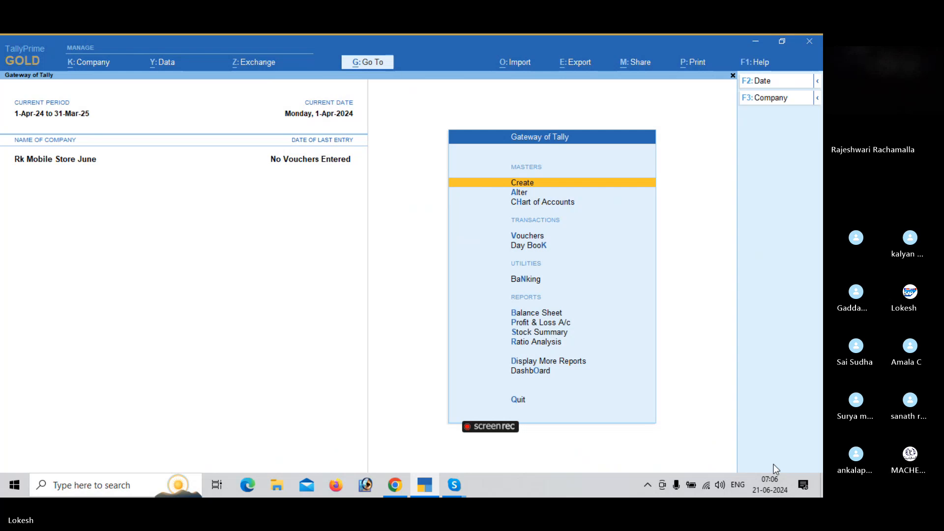
key(Down)
key(Down)
key(Down)
key(Return)
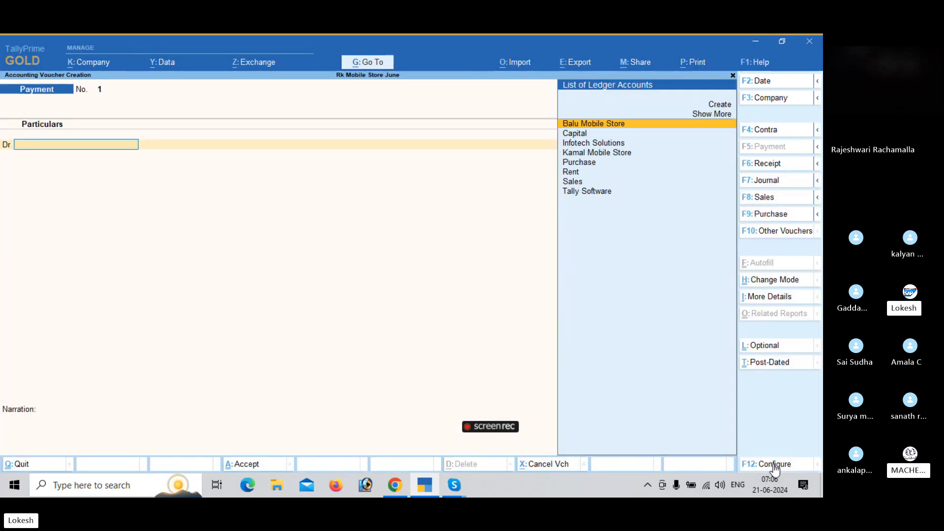
- Record a receipt voucher crediting Capital with 15,00,000 and debiting Cash for the same amount, without narration, and save it
click(763, 169)
key(Down)
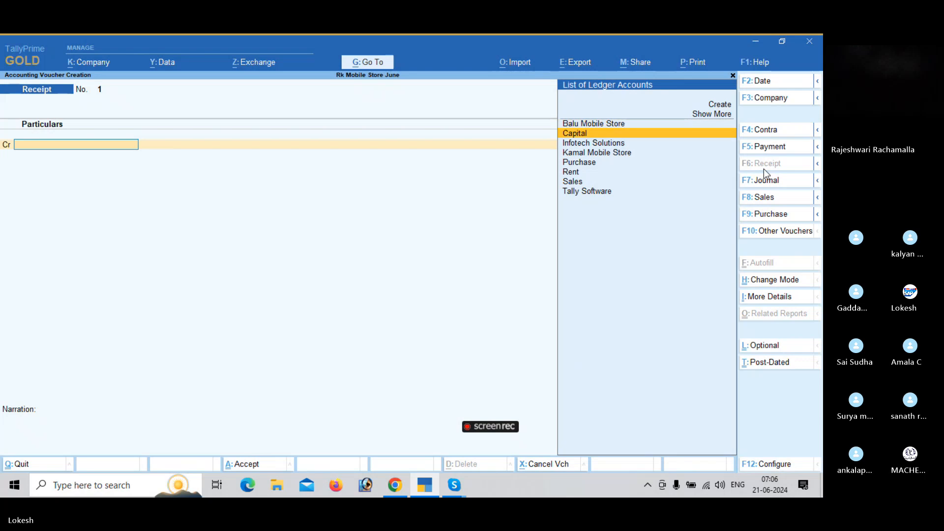
key(Return)
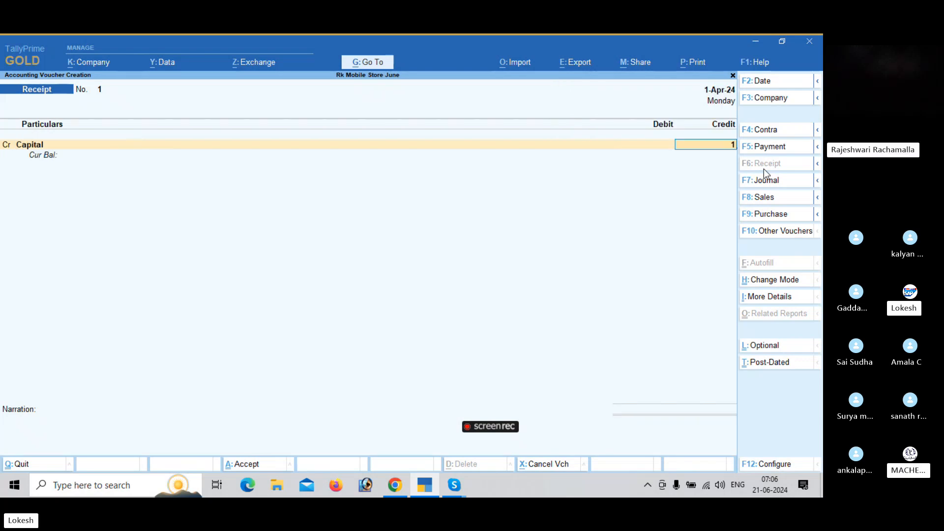
text(1500000)
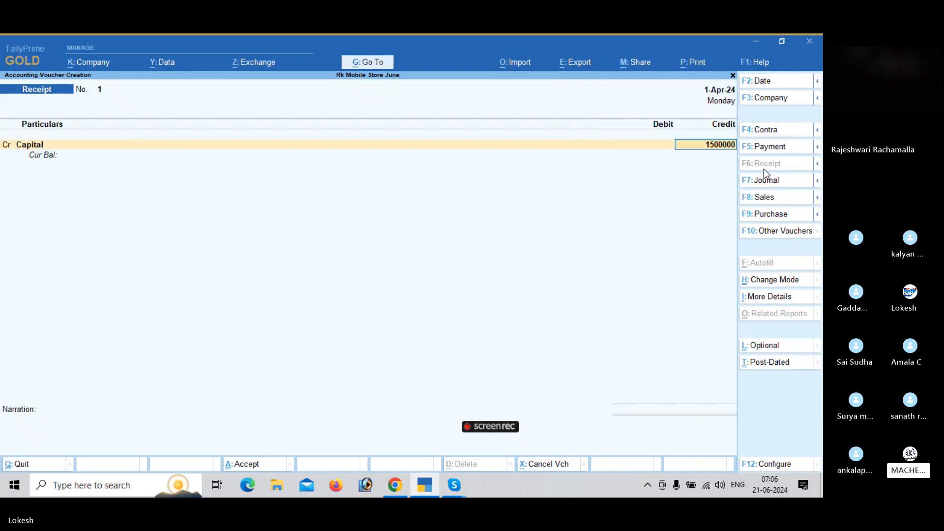
key(Return)
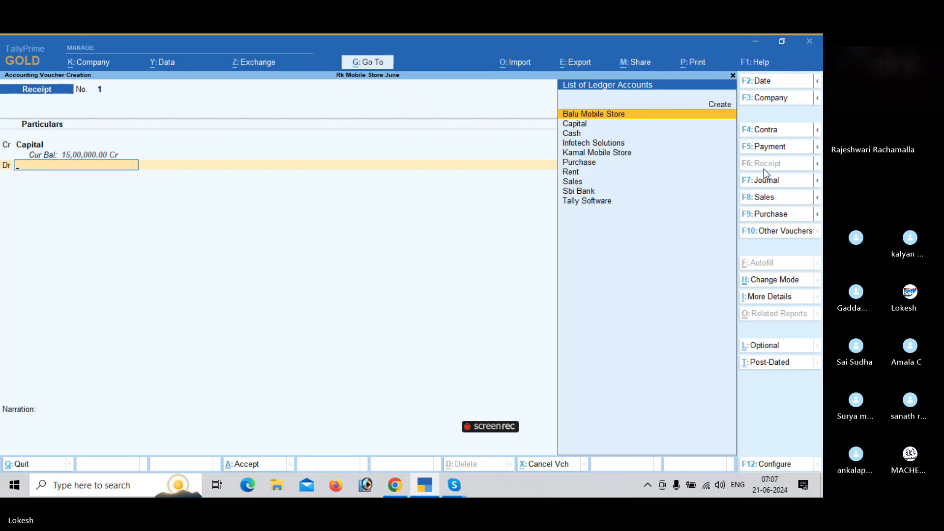
key(Down)
key(Down)
key(Return)
key(Return)
key(Return)
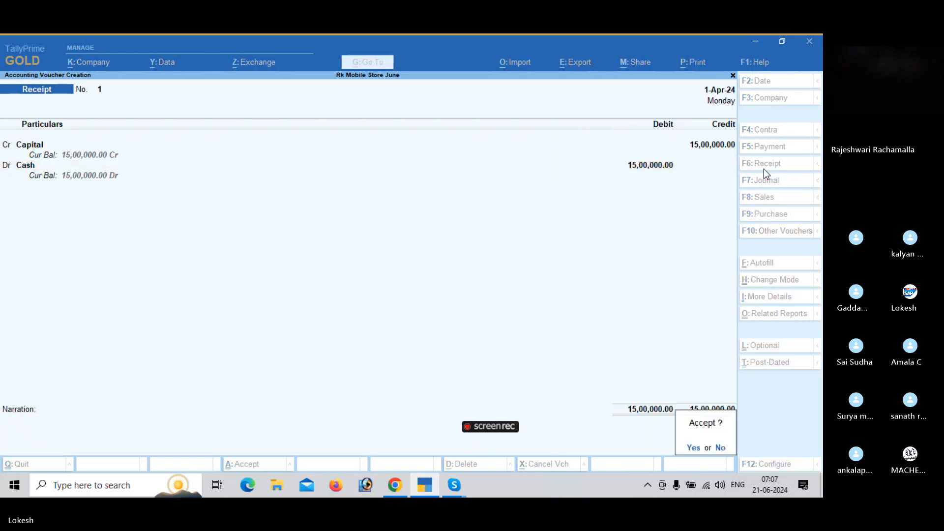
key(Return)
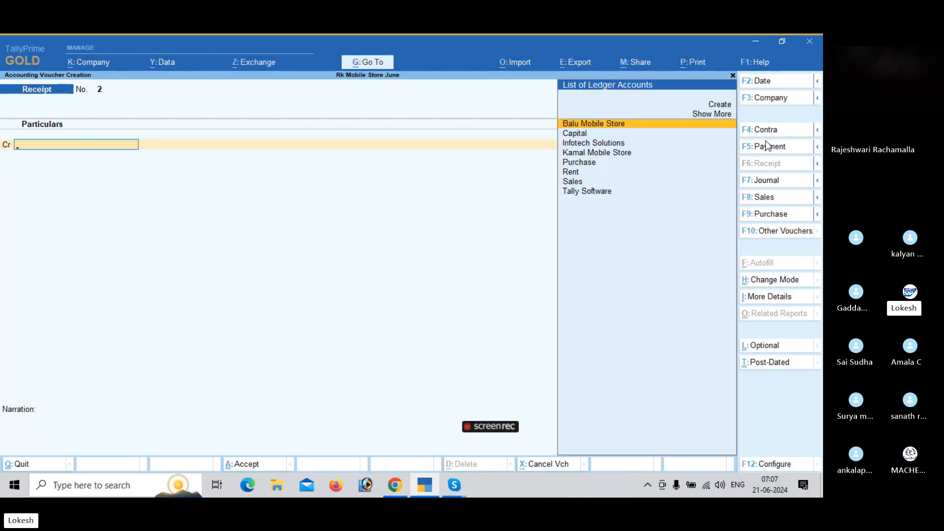
- Begin a contra voucher that credits Cash with 5,00,000
click(777, 130)
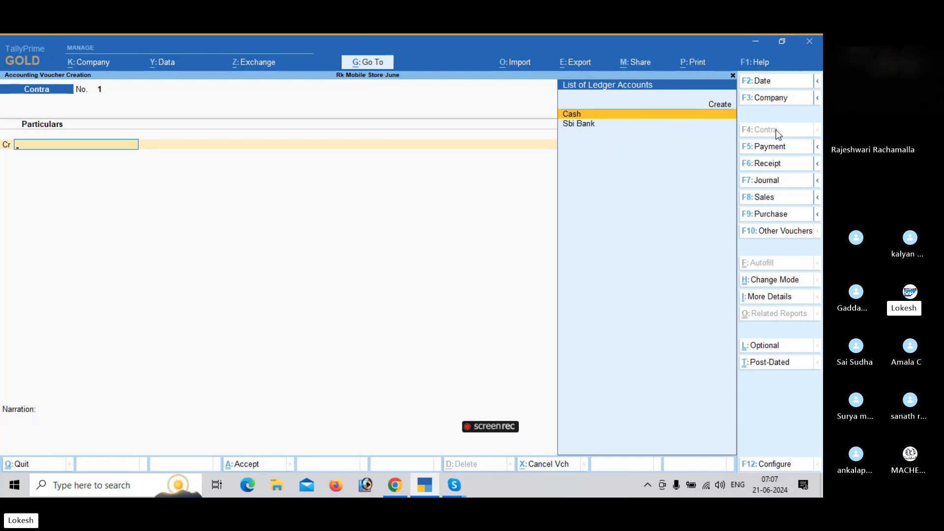
key(Return)
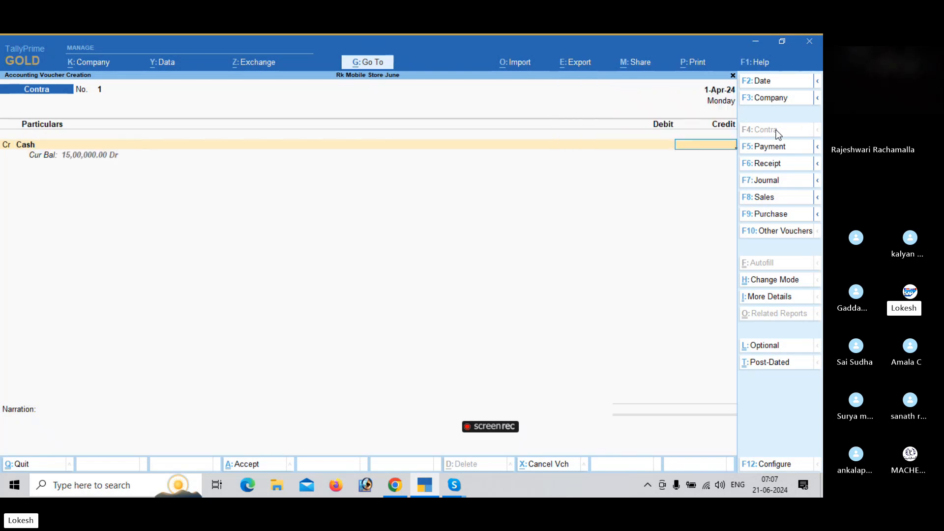
text(5,00,)
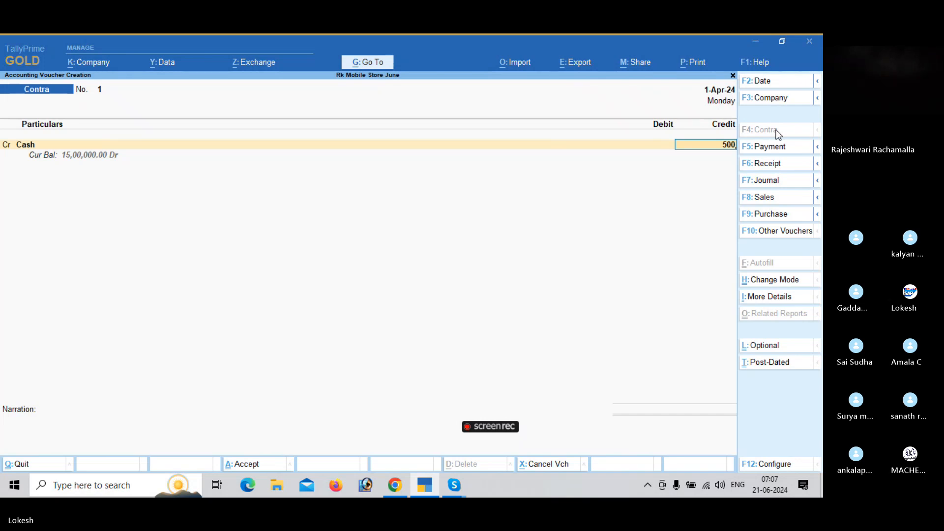
text(000)
key(Return)
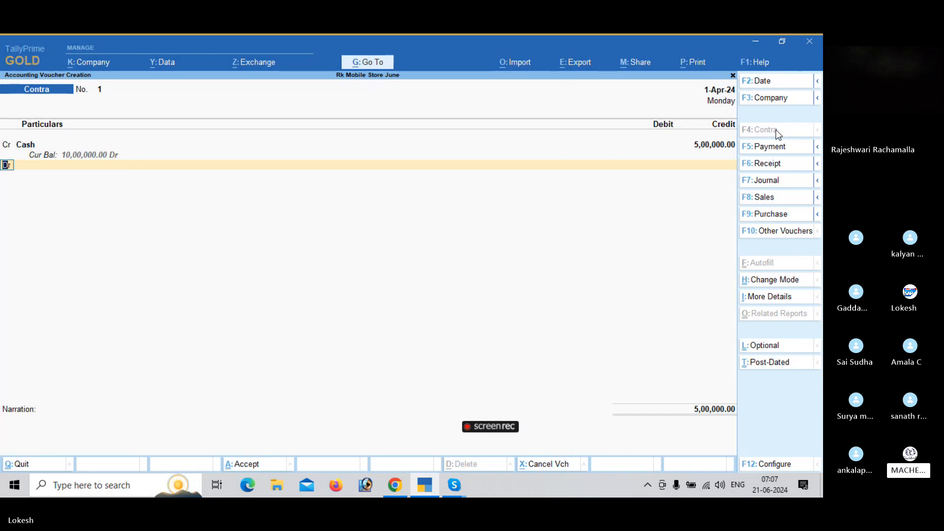
- Debit Sbi Bank with 5,00,000 in the contra voucher, leave the bank allocation's cash denominations blank, and save the voucher
key(Return)
key(Down)
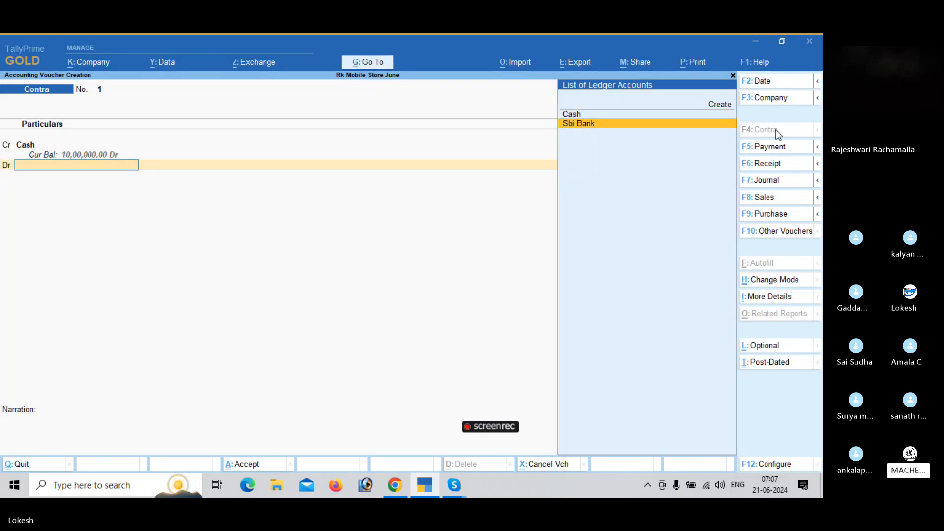
key(Return)
key(Return)
key(Return)
key(Return)
key(Return)
key(Return)
key(Return)
key(Return)
key(Return)
key(Return)
key(Return)
key(Return)
key(Return)
key(Return)
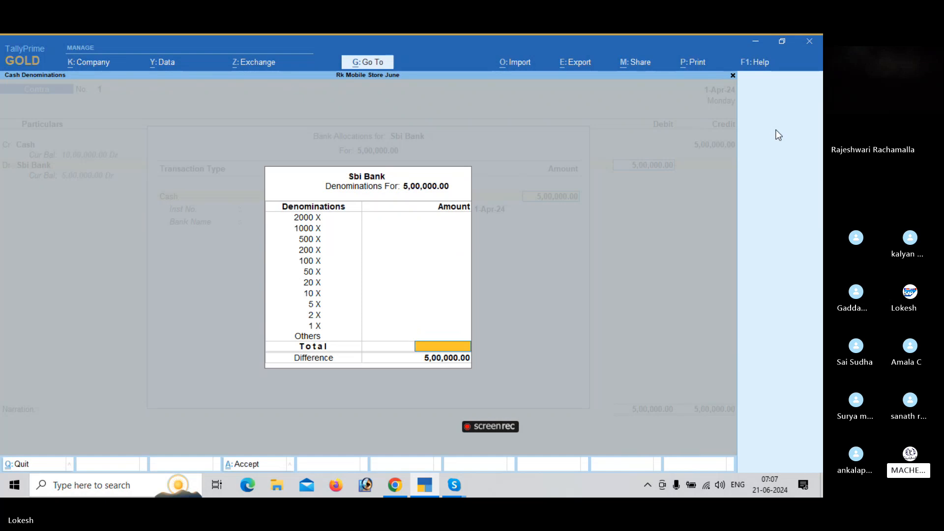
key(Return)
key(Return)
key(Return)
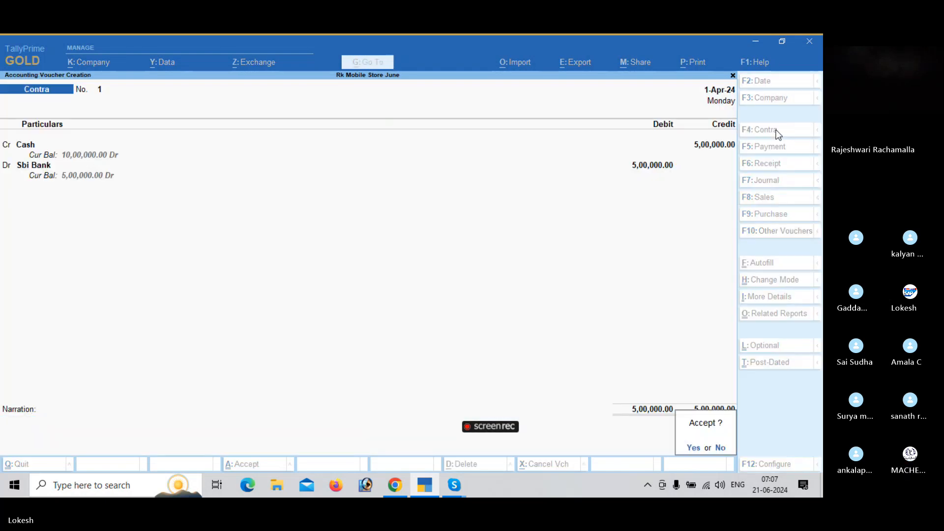
key(Return)
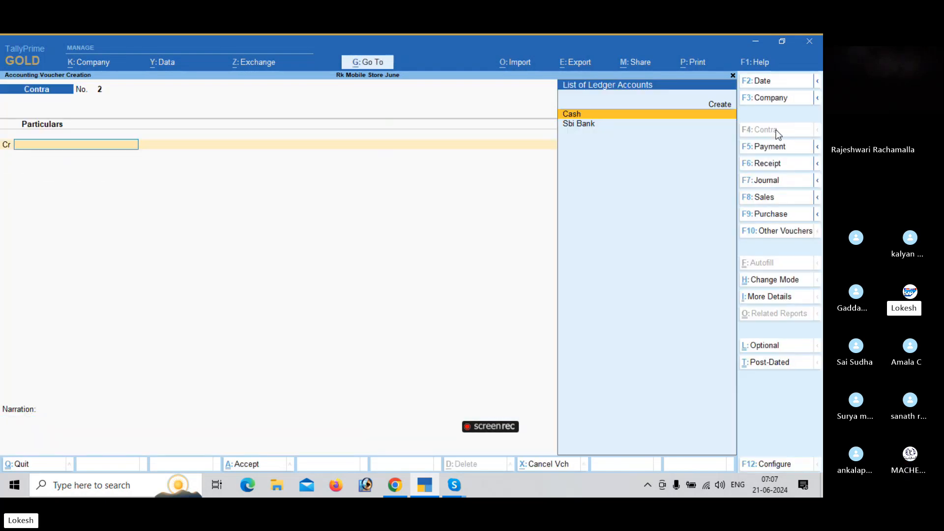
- Start a purchase voucher with party Balu Mobile Store and the Purchase ledger, leaving supplier invoice and receipt details blank
click(774, 212)
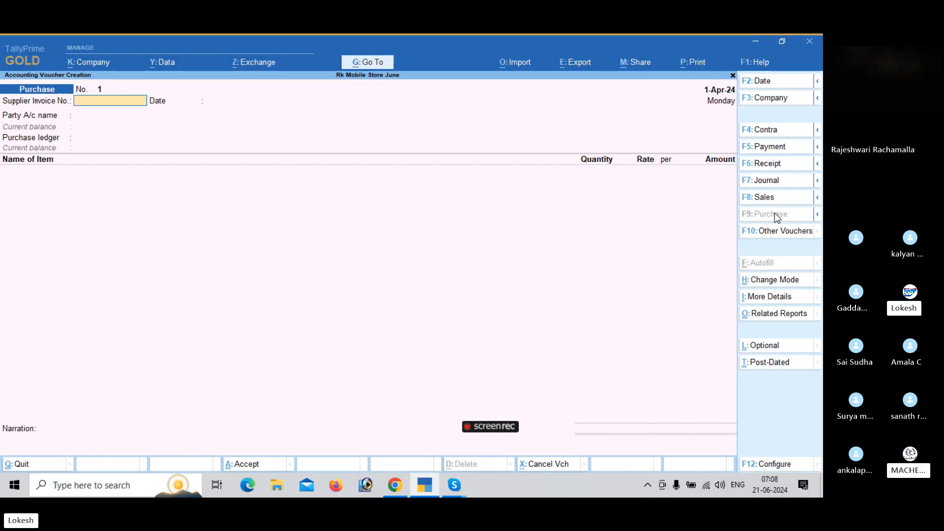
key(Return)
key(Return)
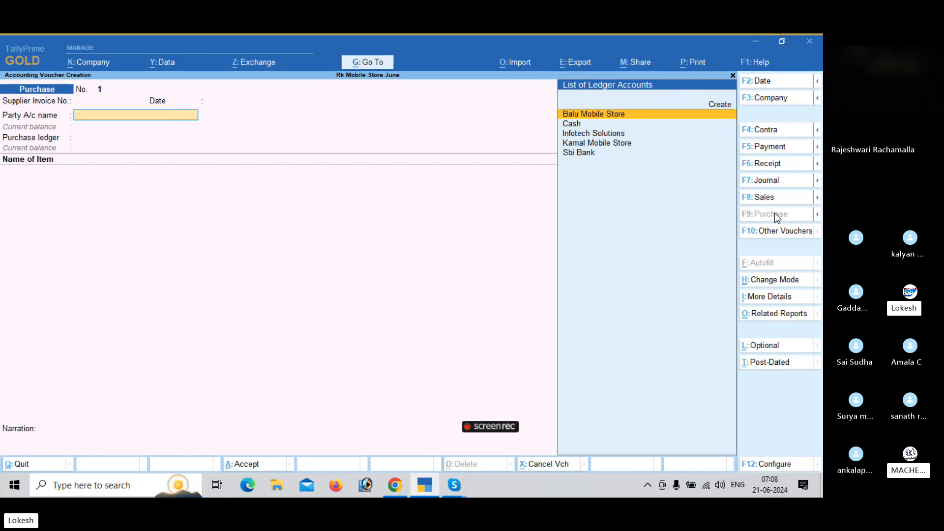
key(Return)
key(Return)
key(Return)
key(Return)
key(Return)
key(Return)
key(Return)
key(Return)
key(Return)
key(Return)
key(Return)
key(Return)
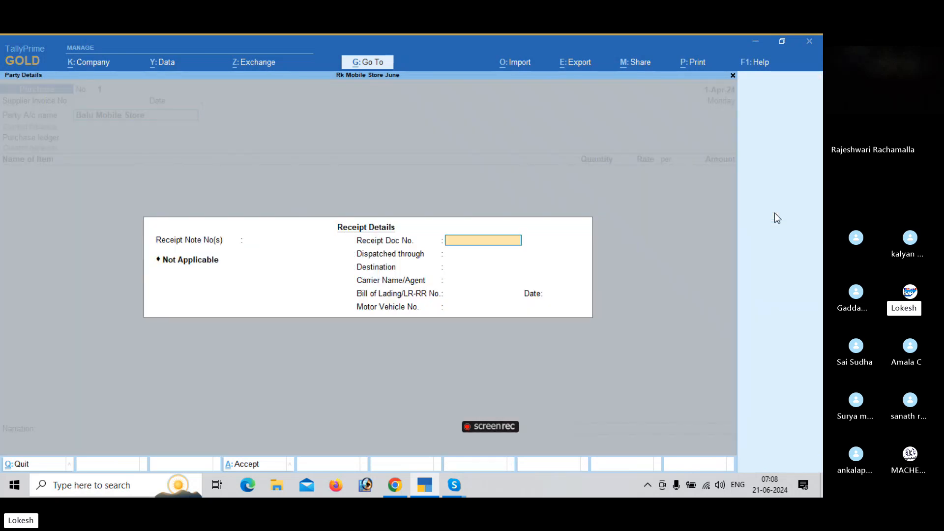
key(Return)
key(Return)
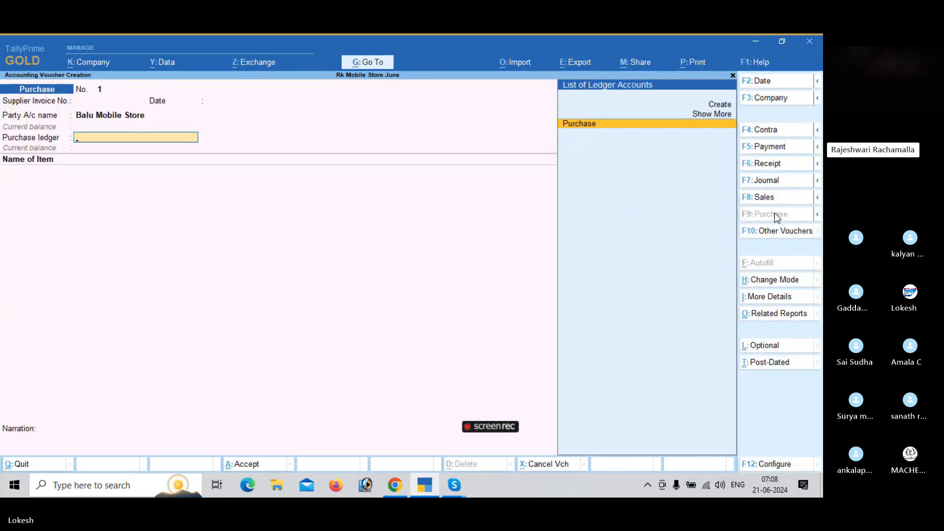
key(Return)
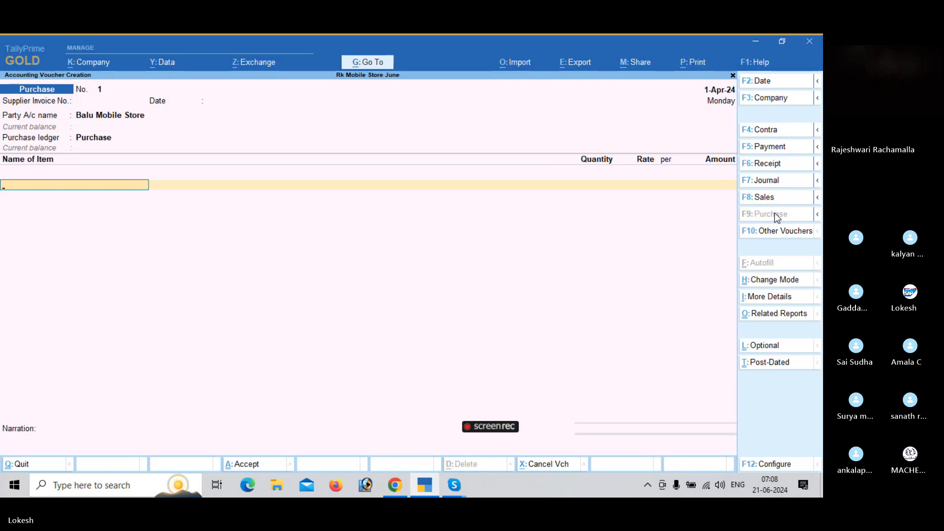
- Add the stock item Vivo to the purchase voucher with 50 nos at a rate of 15,000 and no tracking number
text(Vivo)
key(Return)
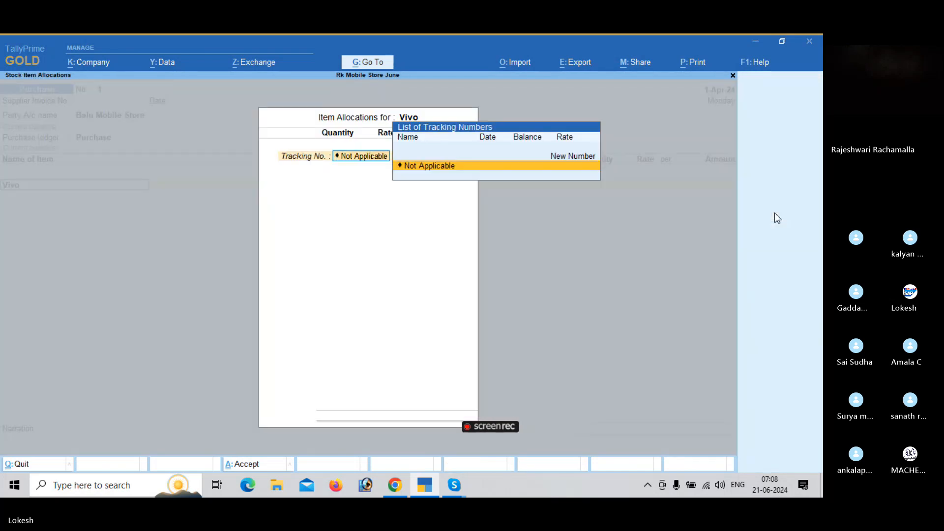
key(Escape)
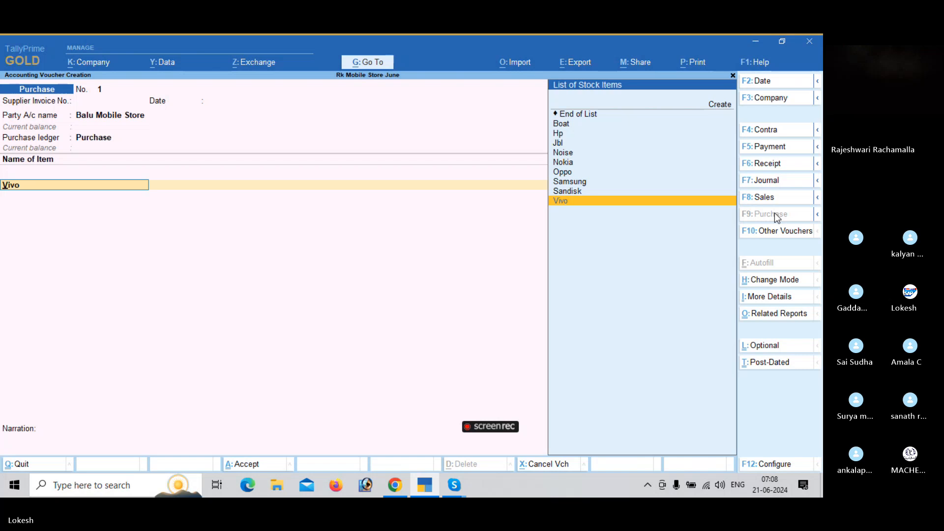
key(Return)
key(Return)
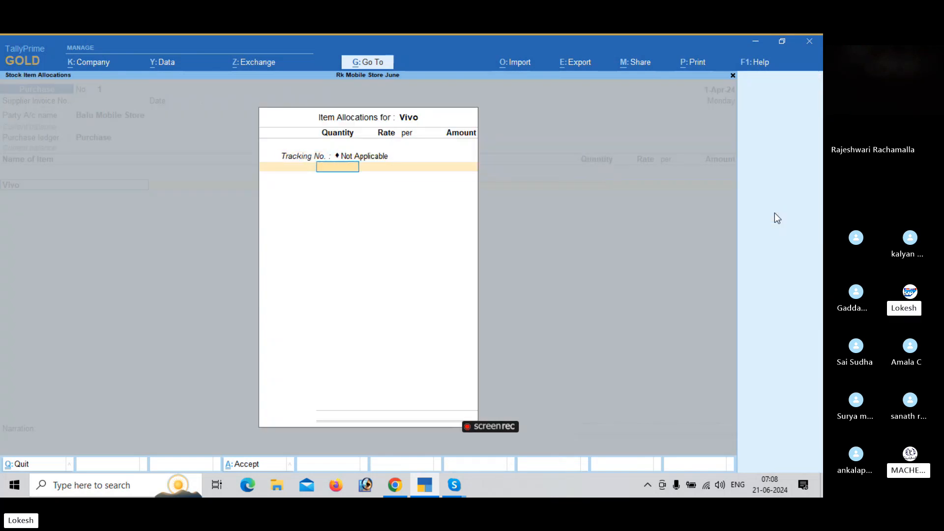
text(50)
key(Return)
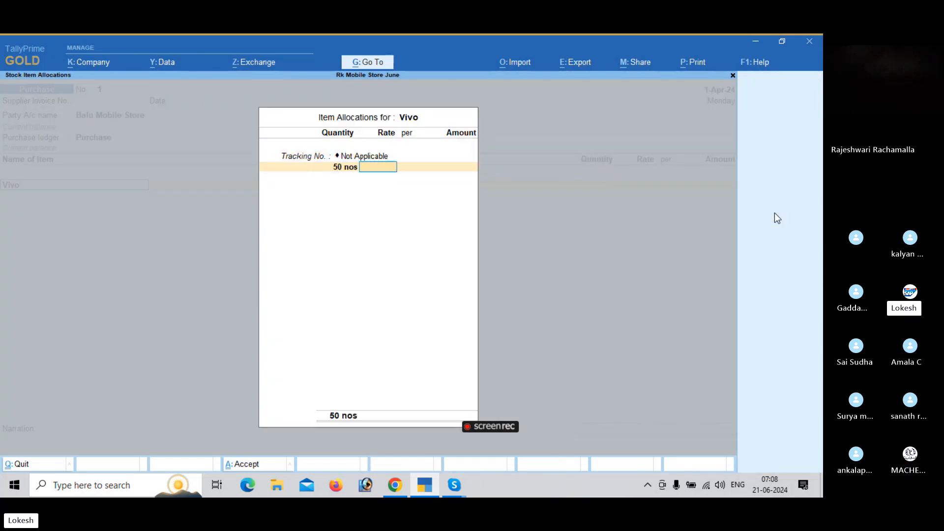
text(15000)
key(Return)
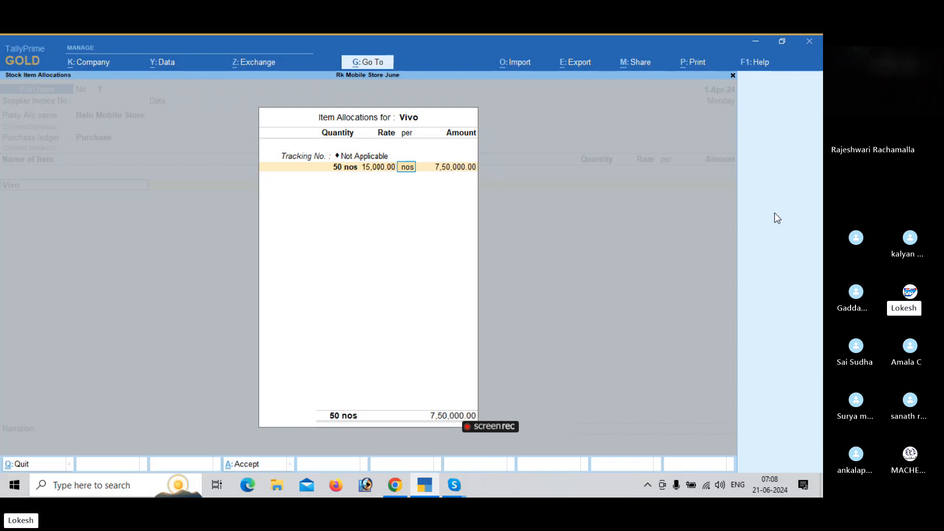
key(Return)
key(Return)
key(Return)
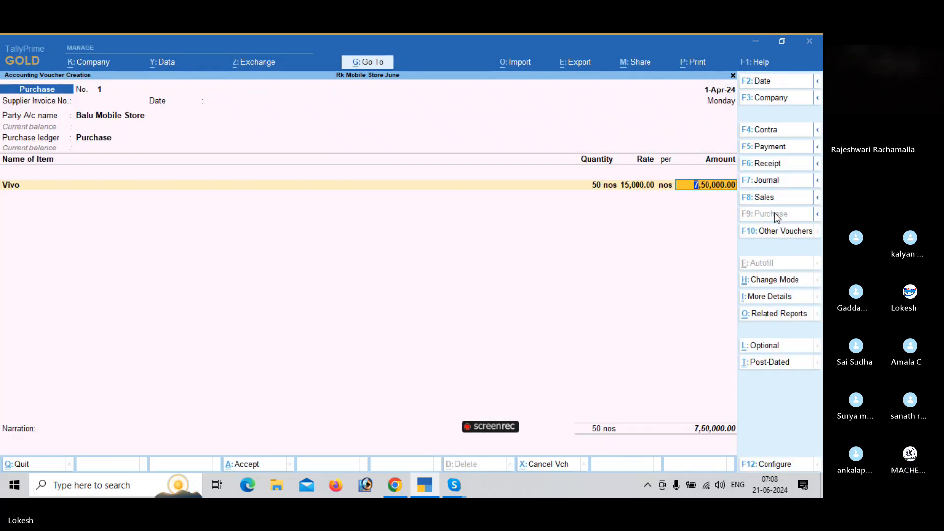
key(Return)
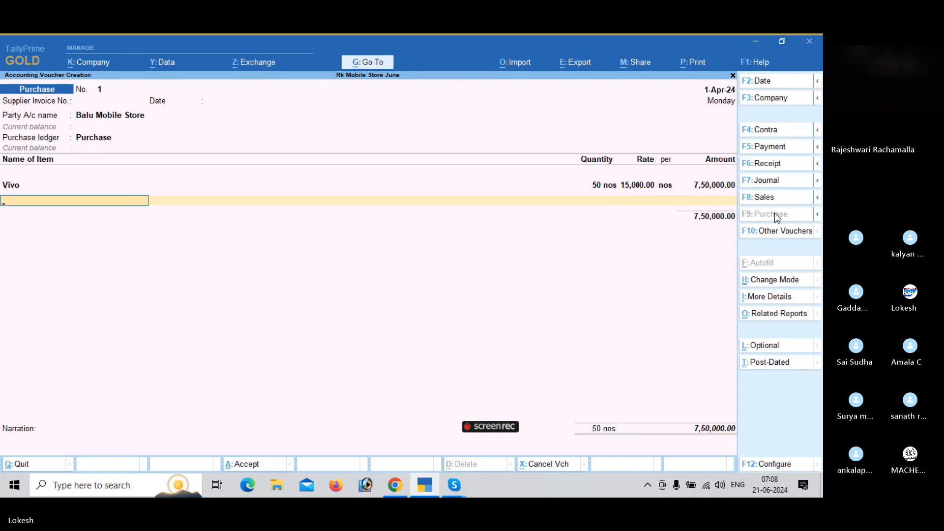
- Add the stock item Nokia to the purchase voucher with 50 nos at a rate of 20,000 and no tracking number
text(No)
key(Down)
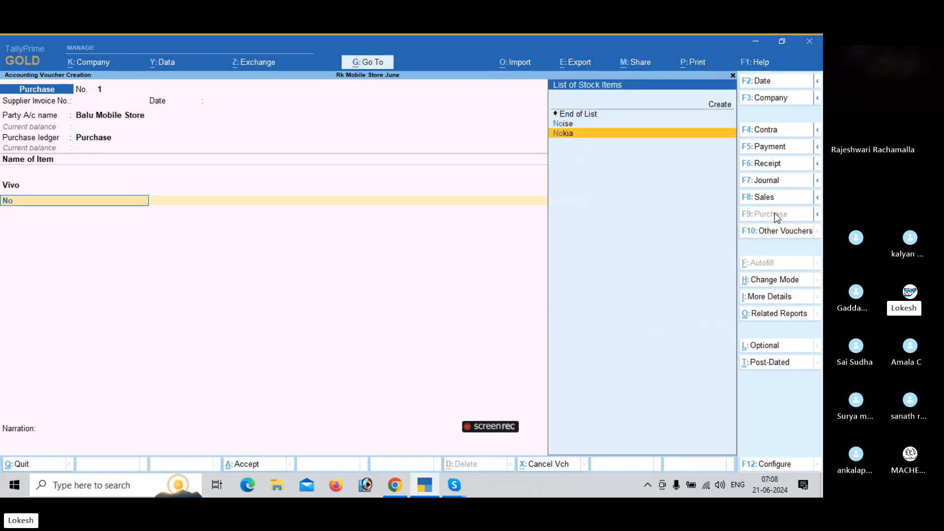
key(Return)
key(Return)
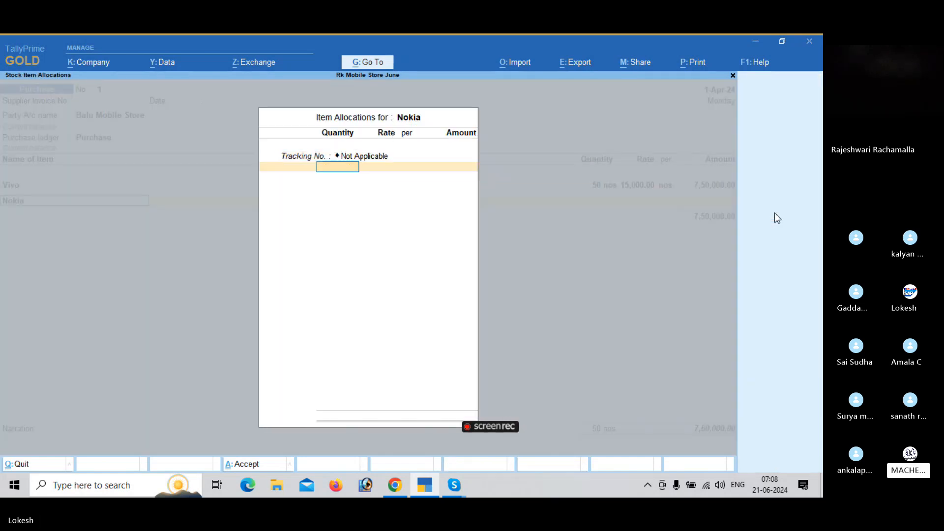
text(50)
key(Return)
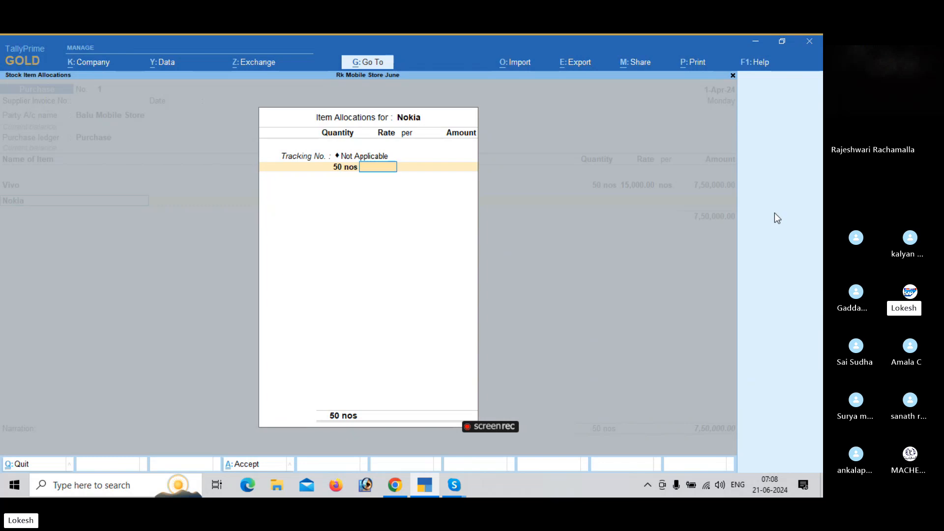
text(20,00)
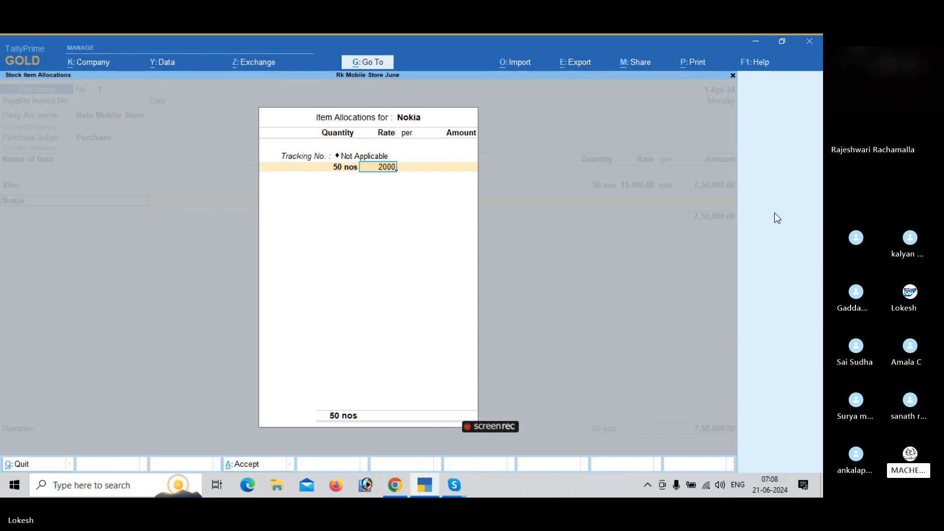
text(0)
key(Return)
key(Return)
key(Return)
key(Return)
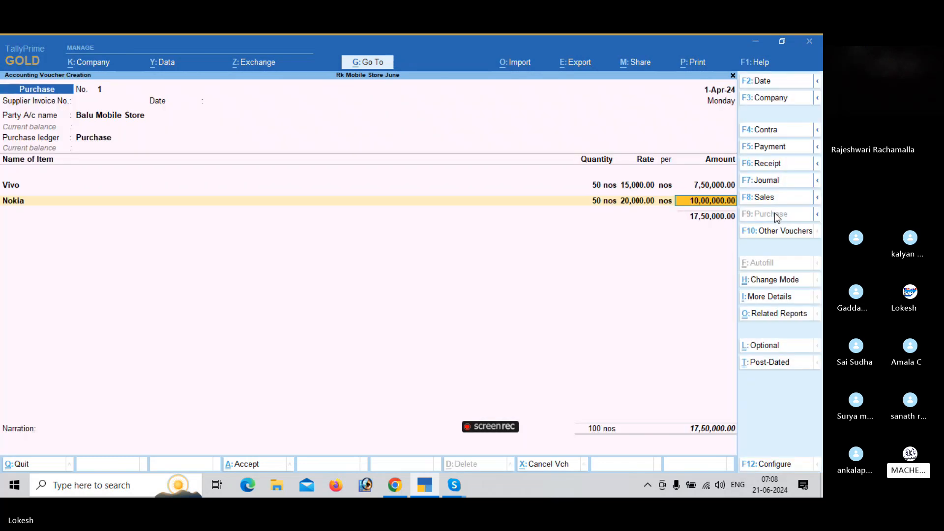
key(Return)
- Add the stock item Oppo to the purchase voucher with 50 nos at a rate of 25,000 and no tracking number
text(op)
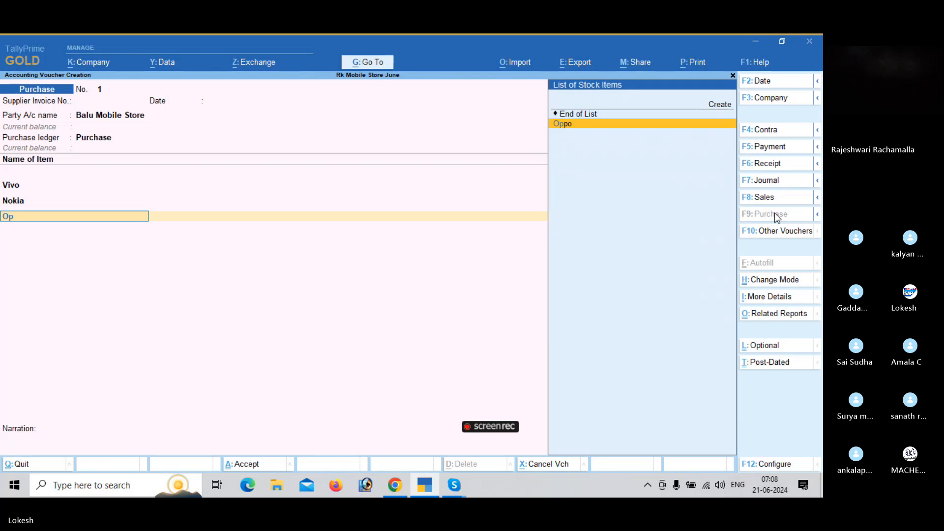
key(Return)
key(Return)
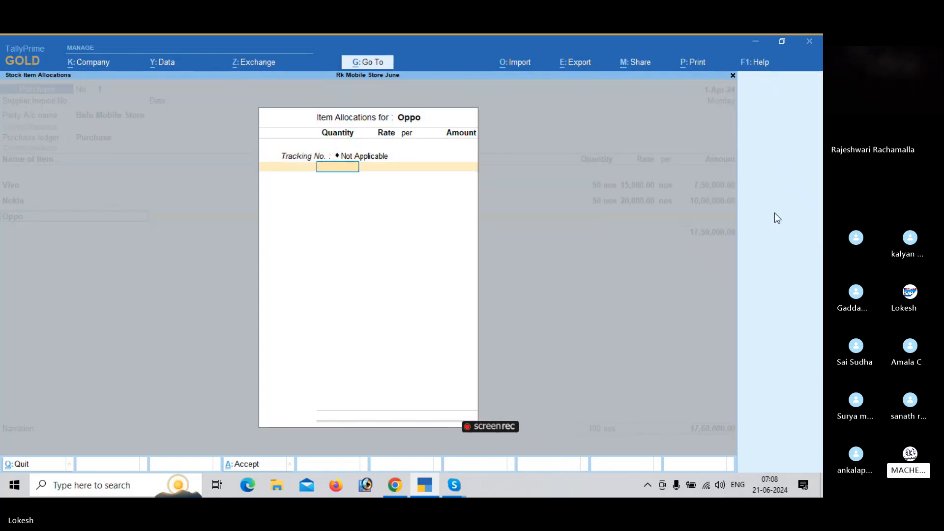
text(50)
key(Return)
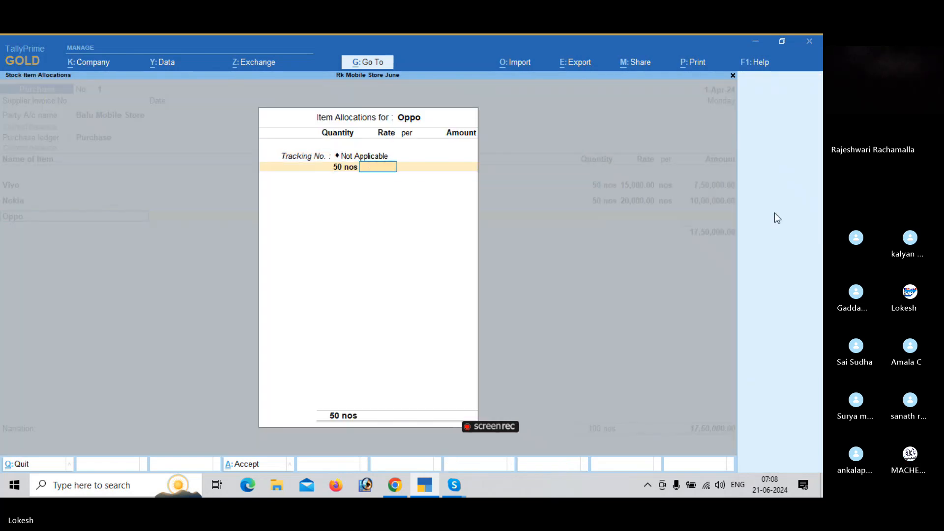
text(25)
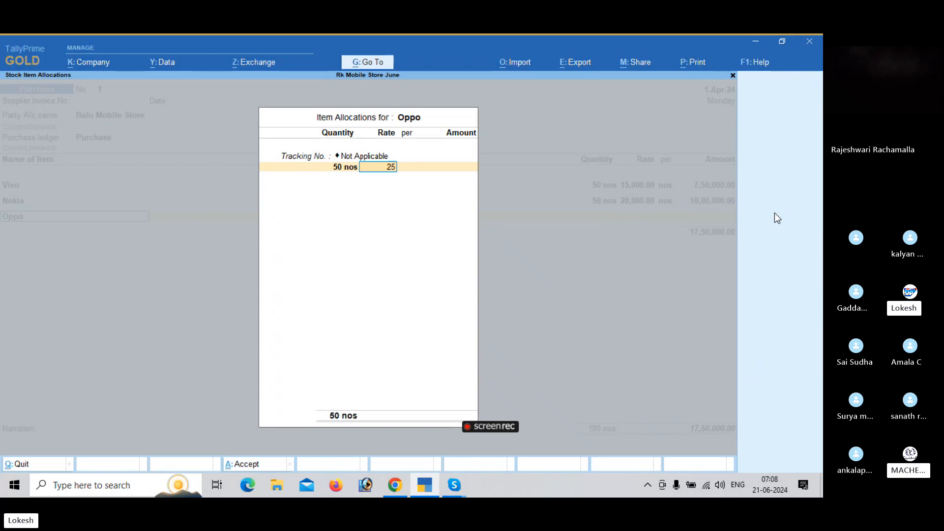
text(,000)
key(Return)
key(Return)
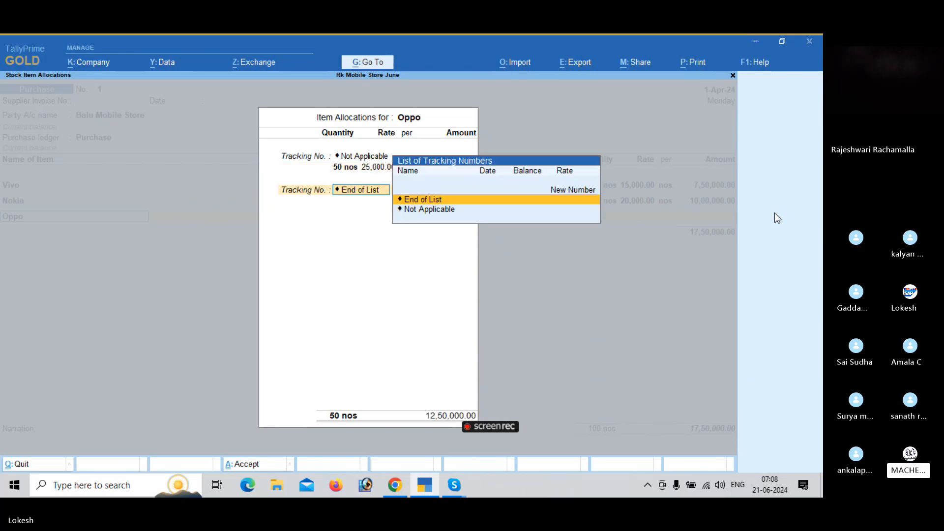
key(Return)
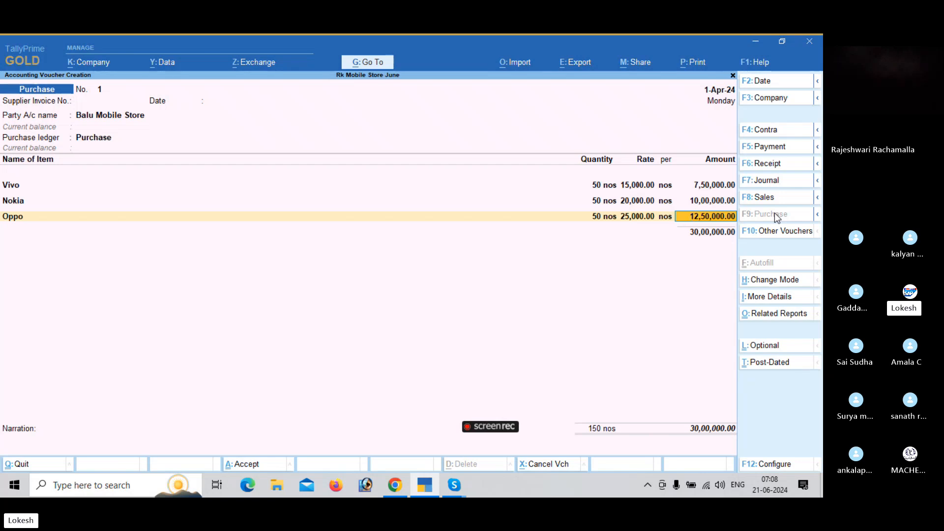
key(Return)
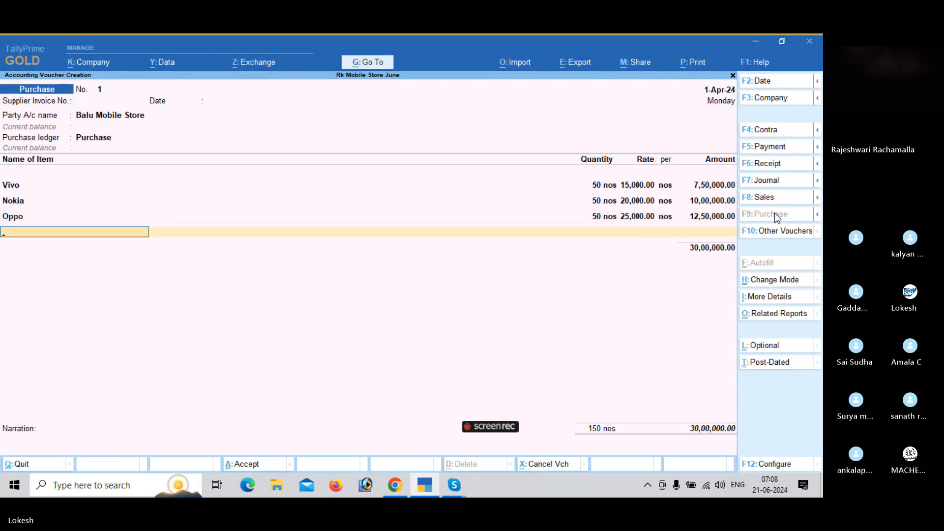
- Add the stock item Boat to the purchase voucher with 30 nos at a rate of 1,500 and no tracking number
text(bo)
key(Return)
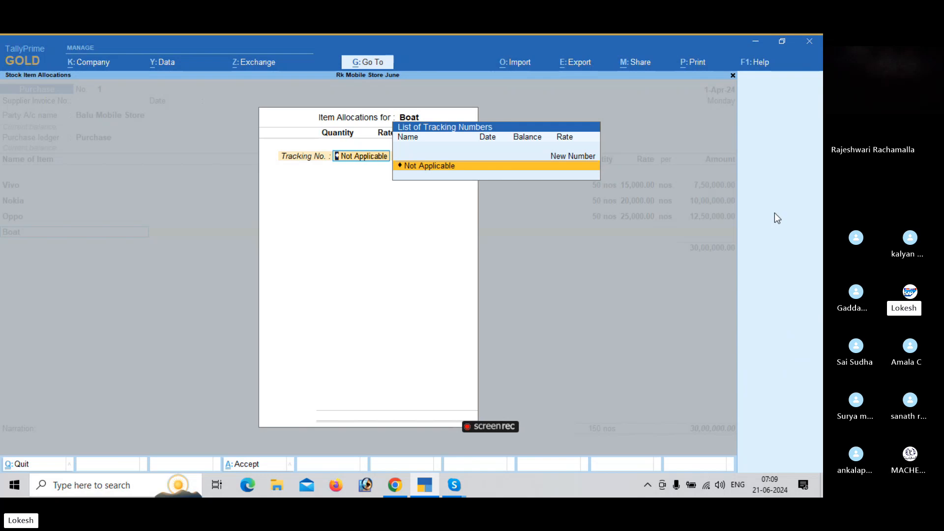
key(Return)
text(30)
key(Return)
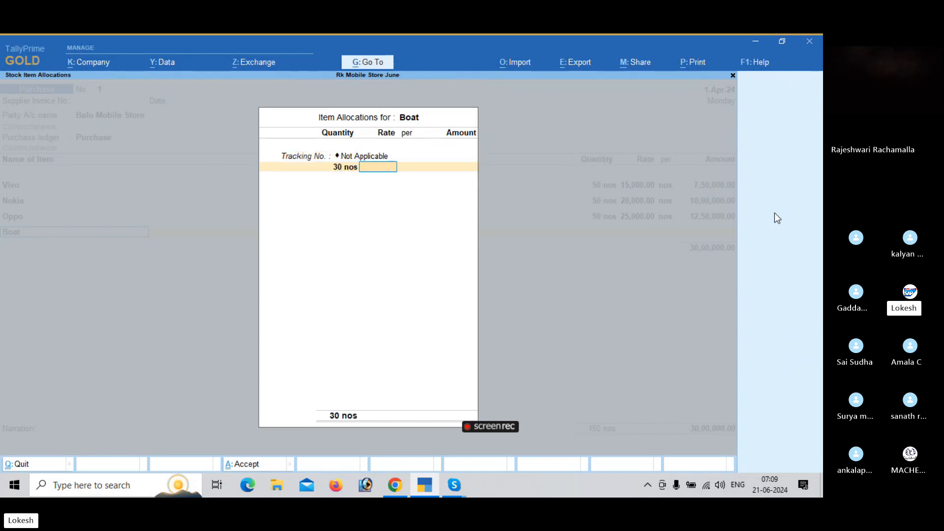
text(1,5)
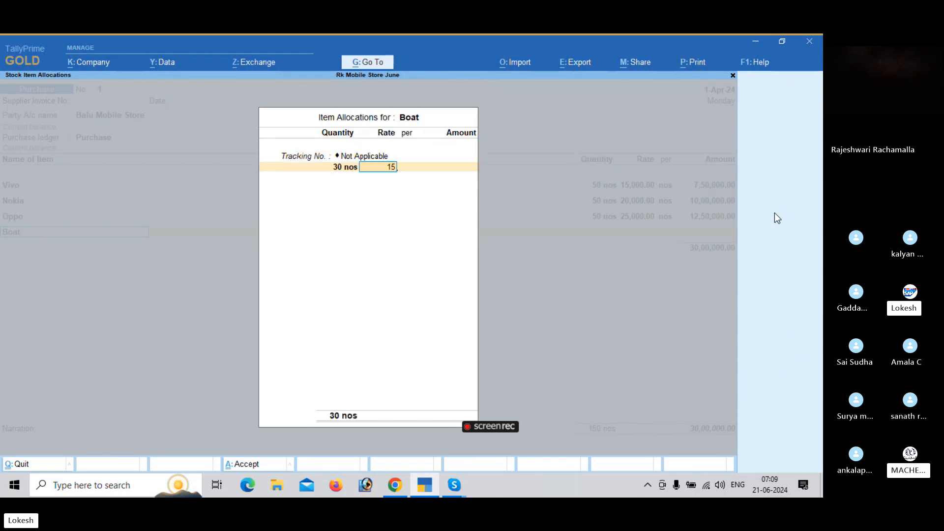
text(00)
key(Return)
key(Return)
key(Return)
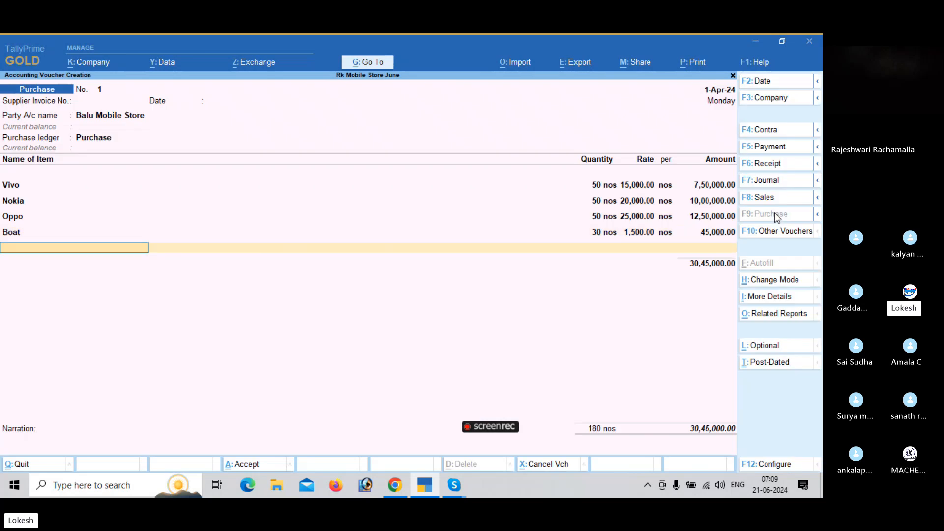
- Add the stock item Jbl to the purchase voucher with 40 nos at a rate of 500 and no tracking number
text(J)
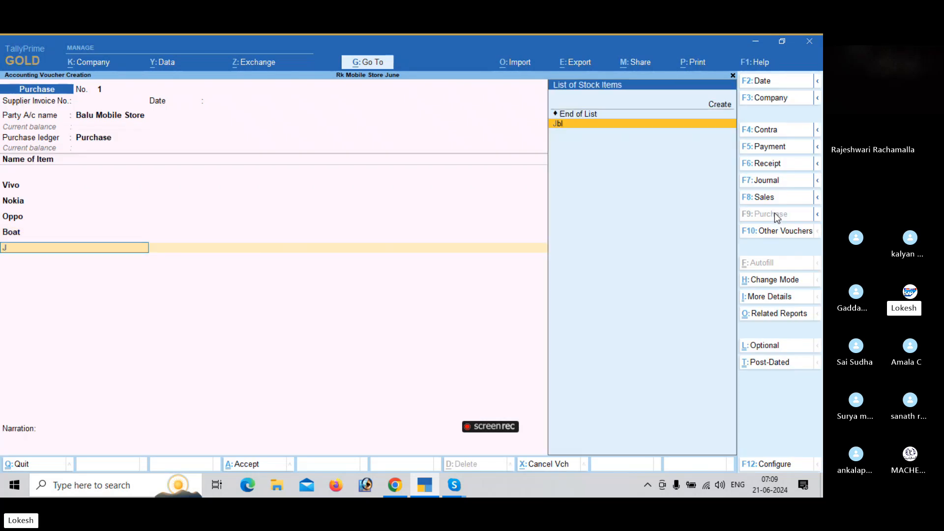
key(Return)
key(Return)
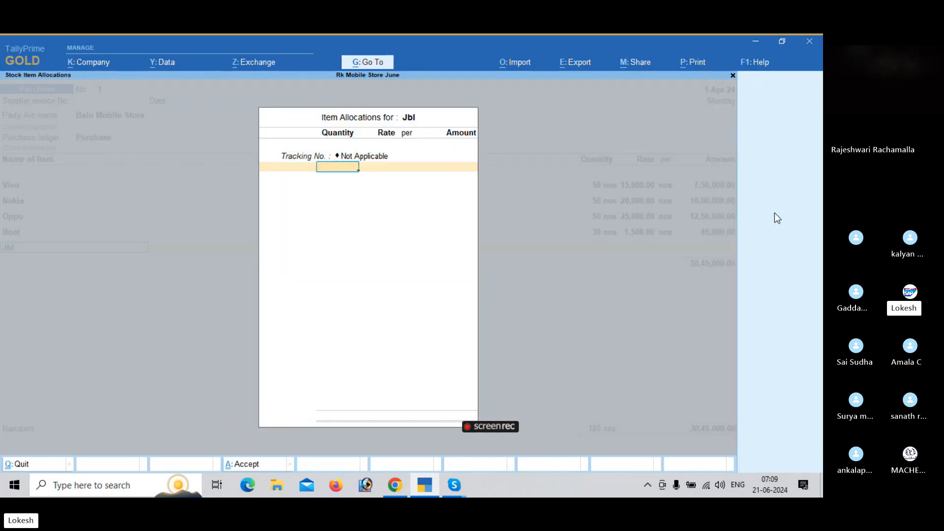
text(40)
key(Return)
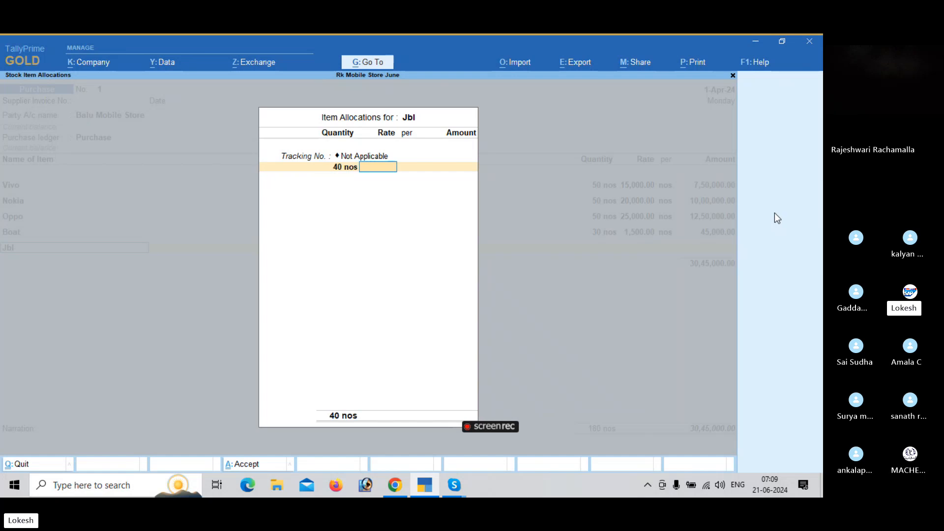
text(500)
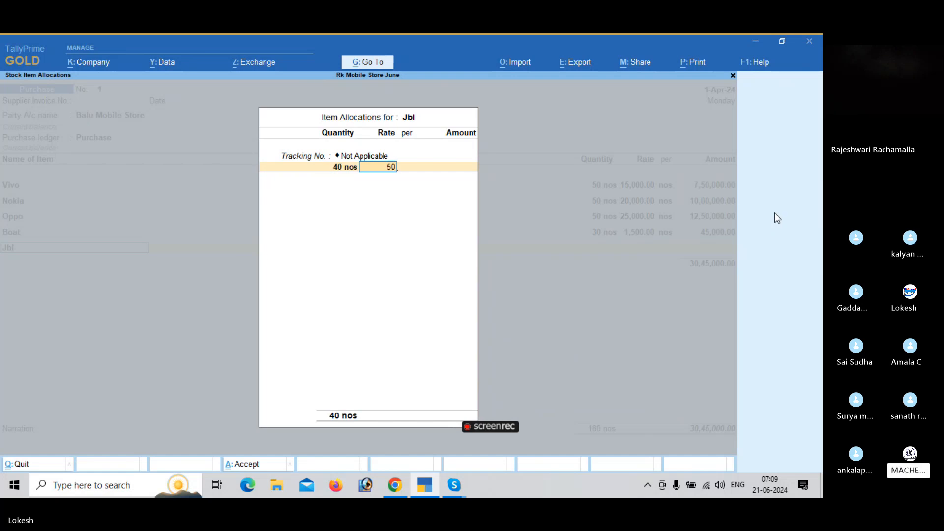
key(Return)
key(Return)
key(Return)
key(Return)
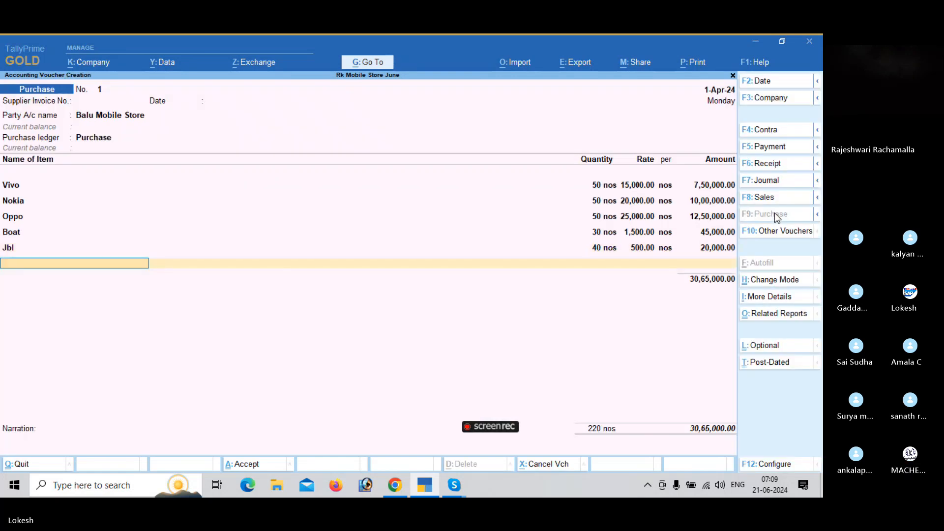
- Add the stock item Noise to the purchase voucher with 50 nos at a rate of 1,000 and no tracking number
text(No)
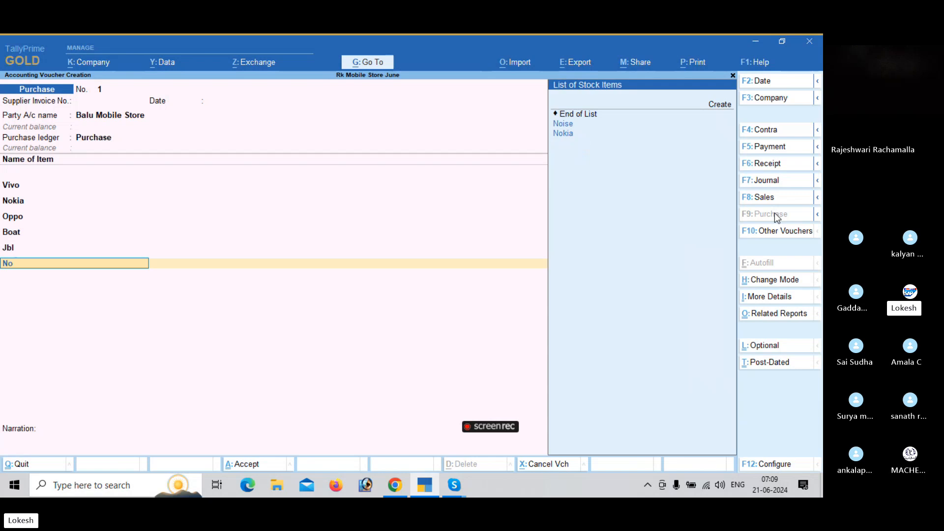
key(Return)
key(Return)
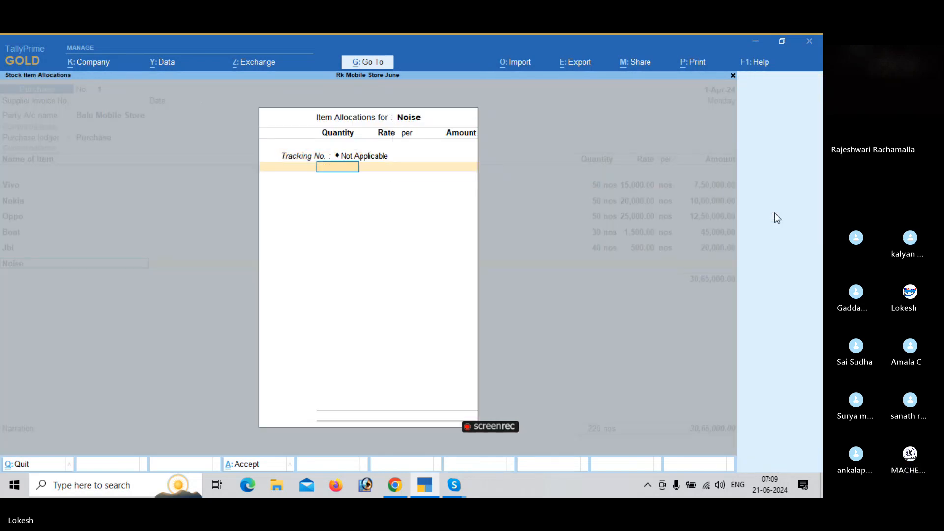
text(50)
key(Return)
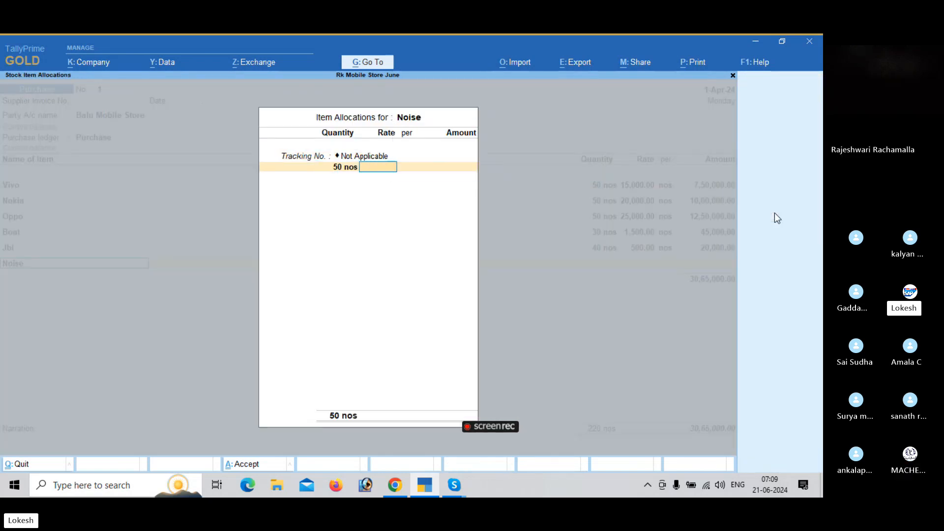
text(1,000)
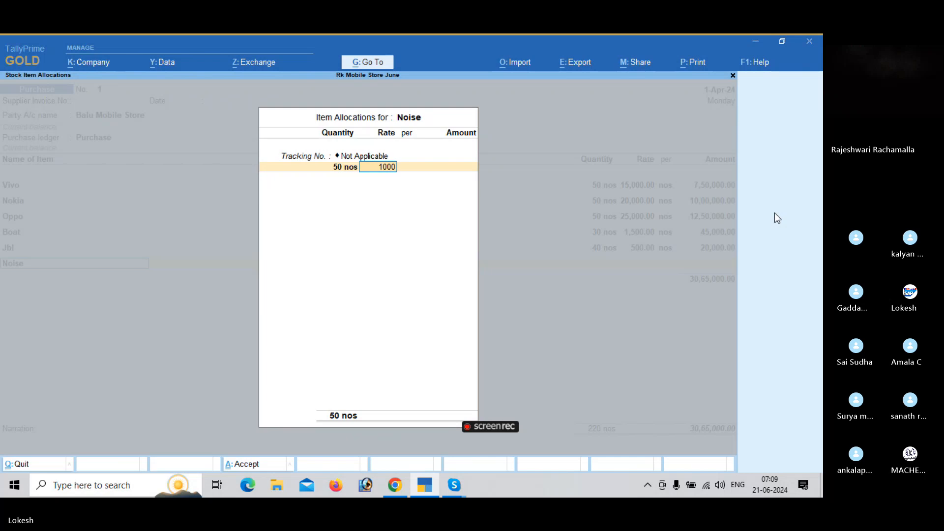
key(Return)
key(Return)
key(Return)
key(Return)
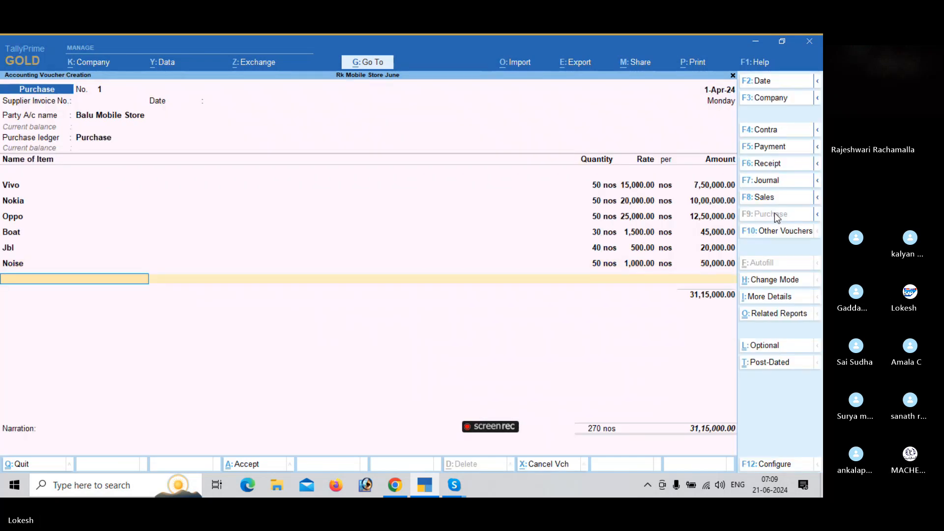
- Add the stock item Hp to the purchase voucher with 60 nos at a rate of 500 and no tracking number
text(Hp)
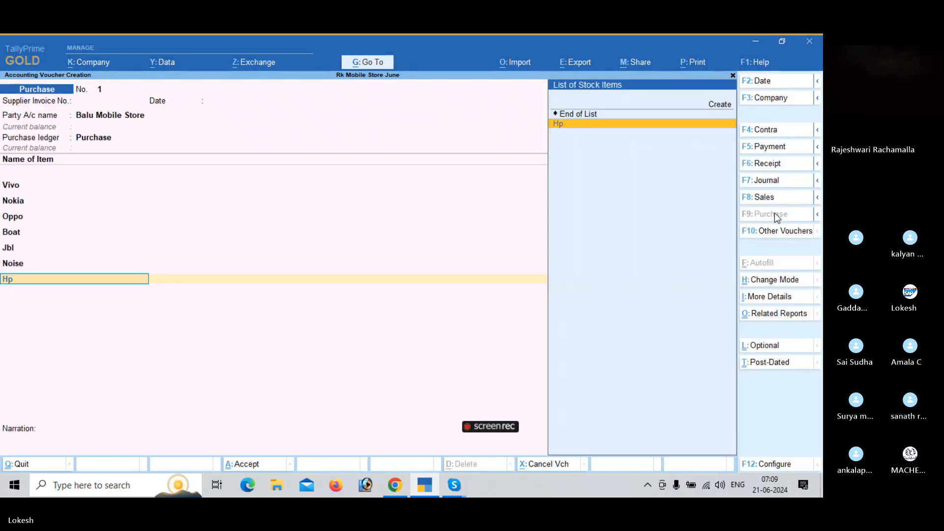
key(Return)
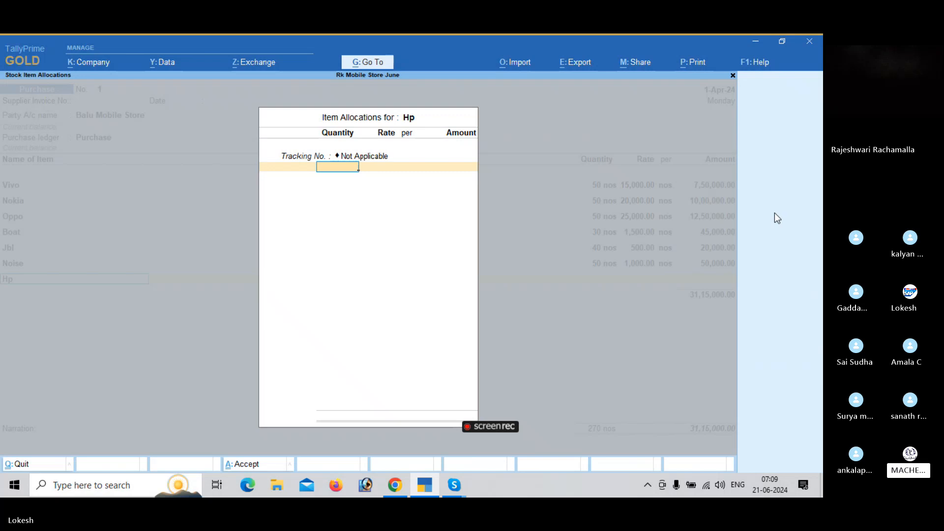
text(60)
key(Return)
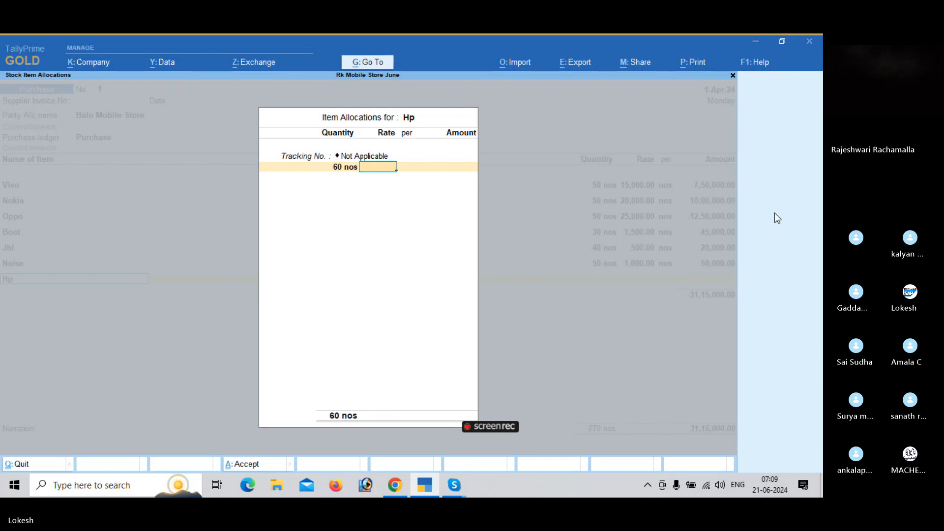
text(500)
key(Return)
key(Return)
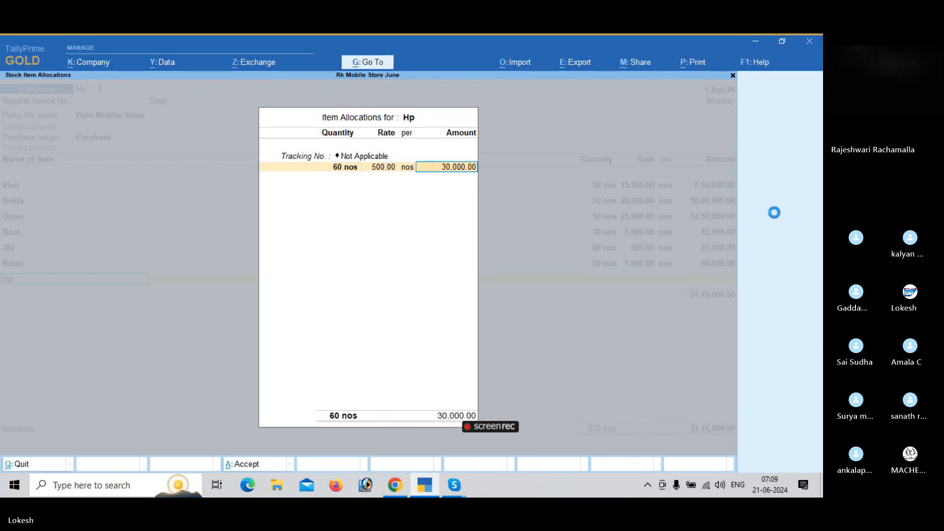
key(Return)
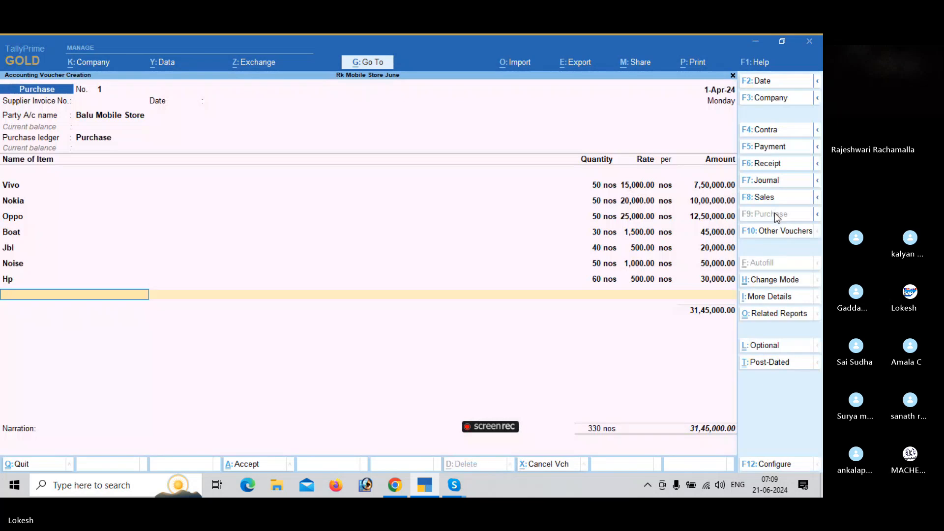
- Add the stock item Sandisk to the purchase voucher with 70 nos at a rate of 600 and no tracking number
text(Sa)
key(Down)
key(Return)
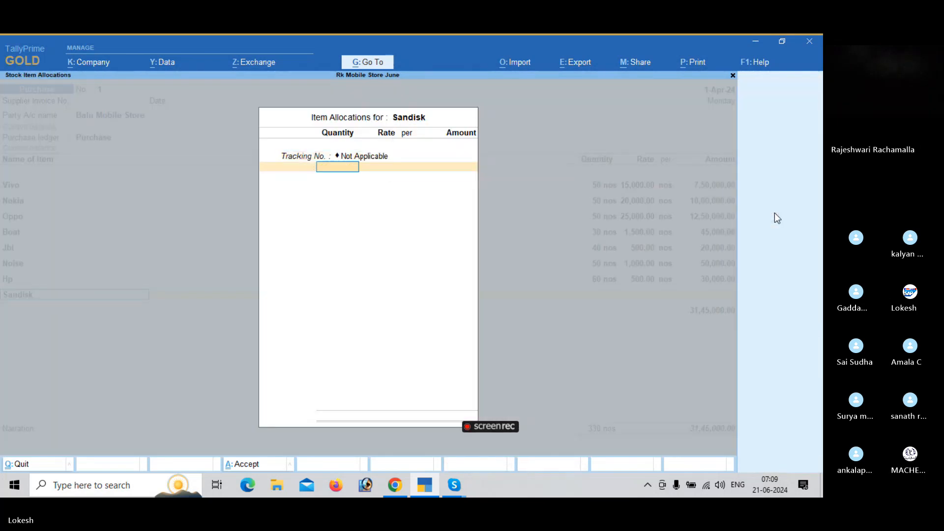
text(70)
key(Return)
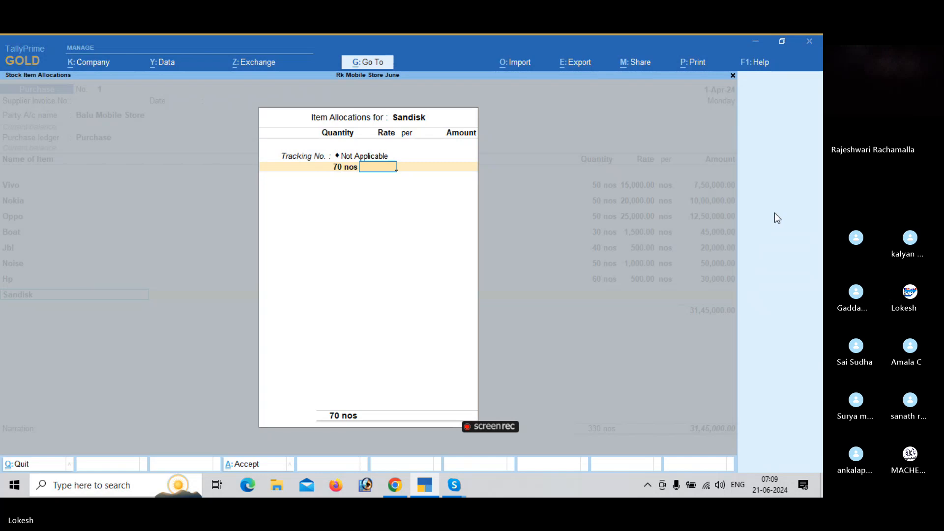
text(600)
key(Return)
key(Return)
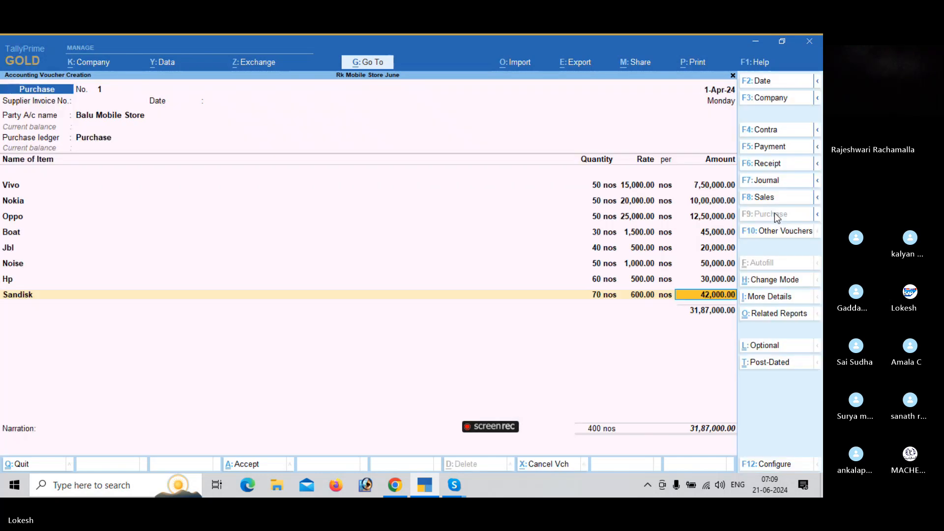
key(Return)
- Add the stock item Samsung to the purchase voucher with 80 nos at a rate of 800 and no tracking number
text(Sam)
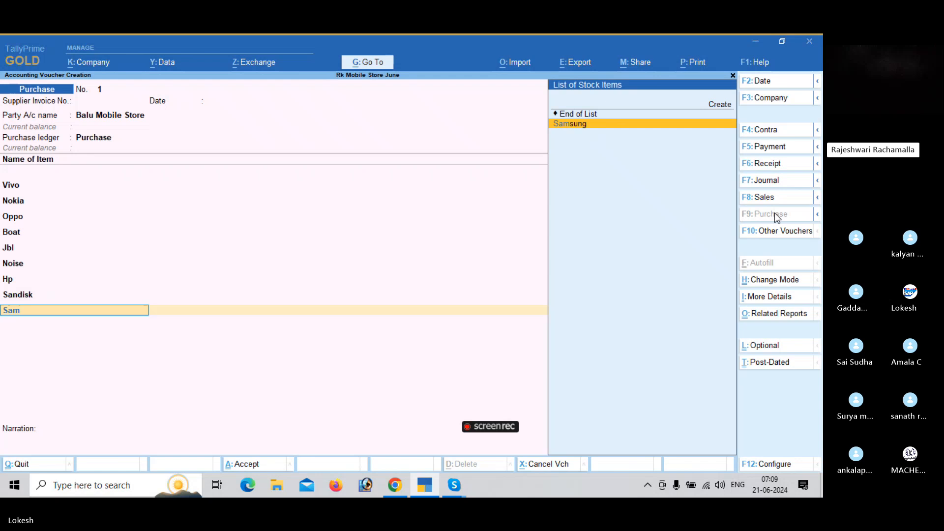
key(Return)
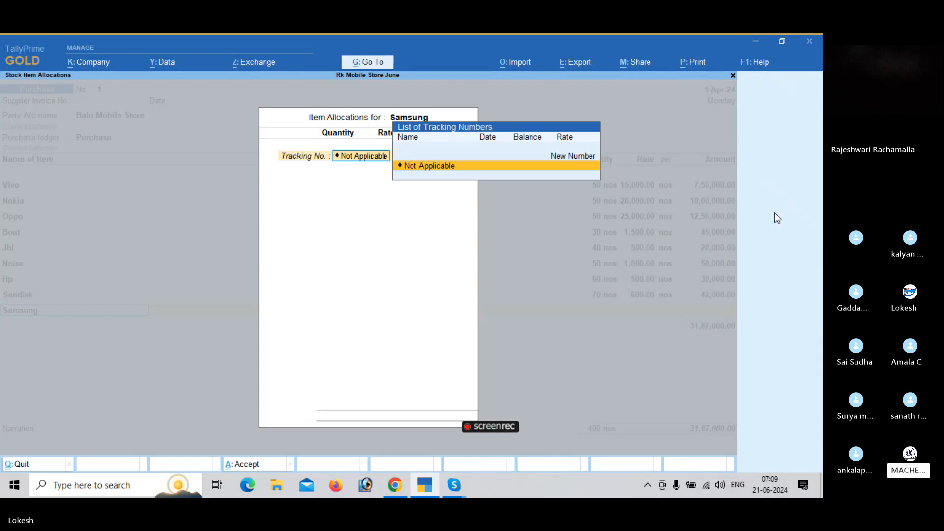
key(Return)
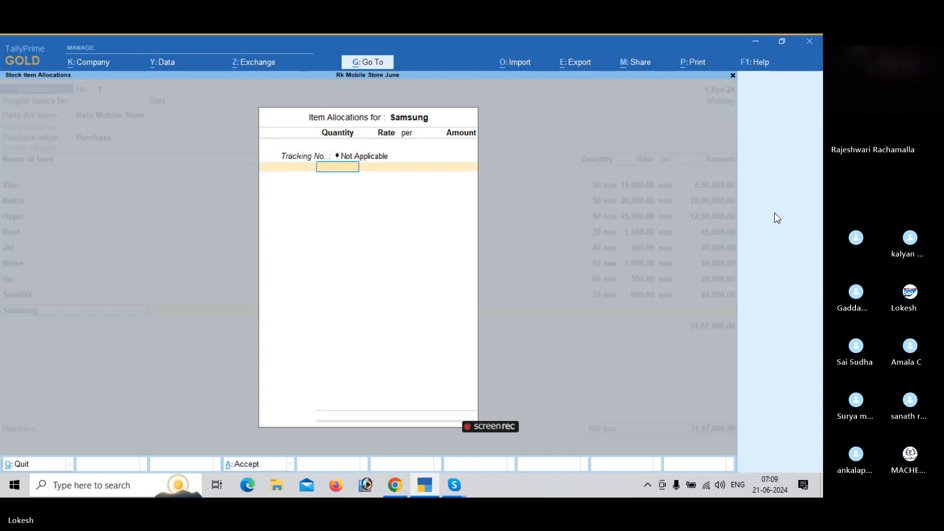
text(80)
key(Return)
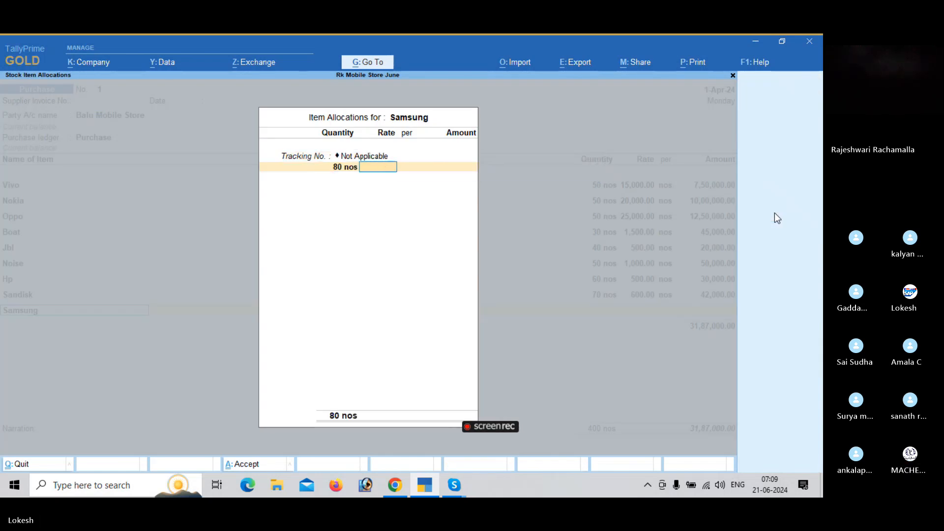
text(800)
key(Return)
key(Return)
key(Return)
key(Return)
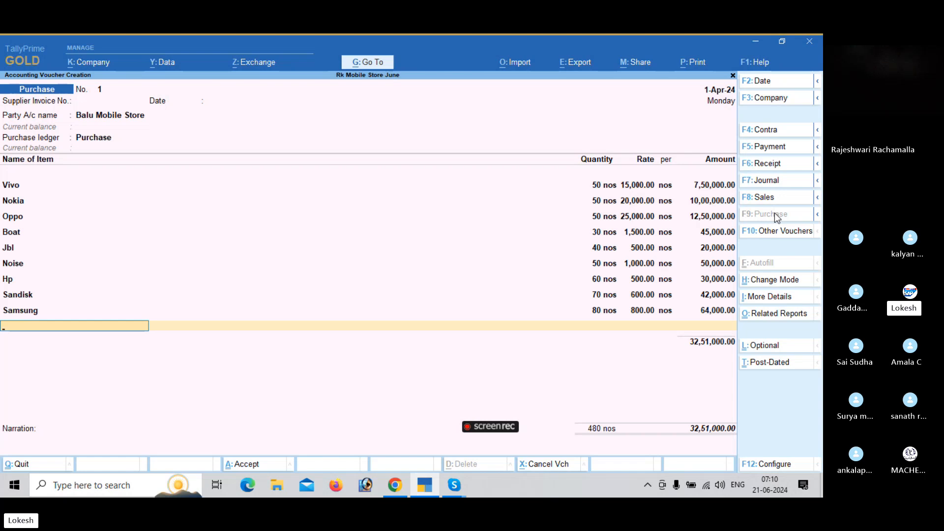
- End the item list of the purchase voucher without a narration and save the voucher
key(Return)
key(Return)
key(Return)
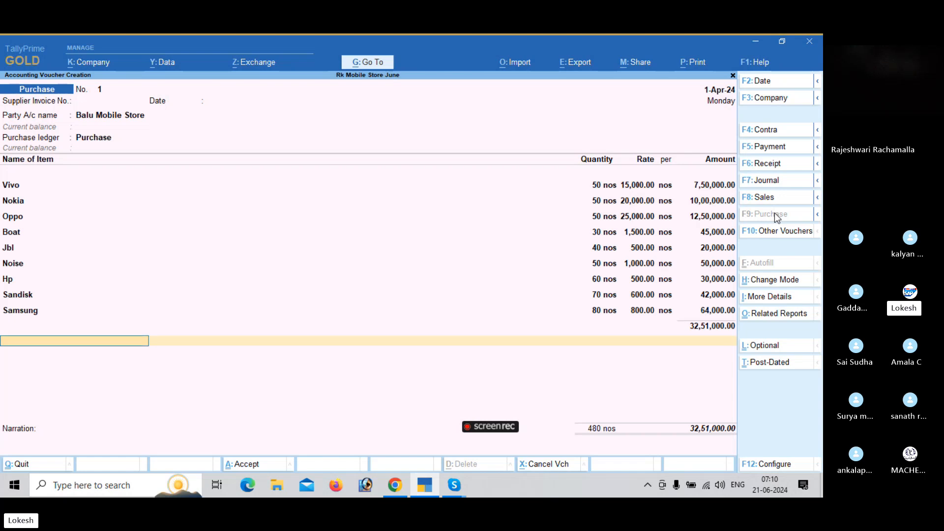
key(Return)
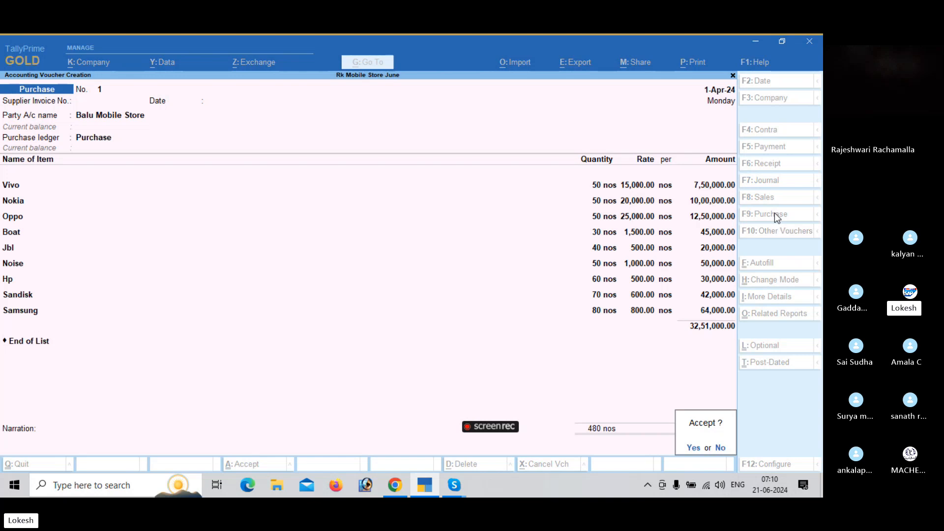
key(Return)
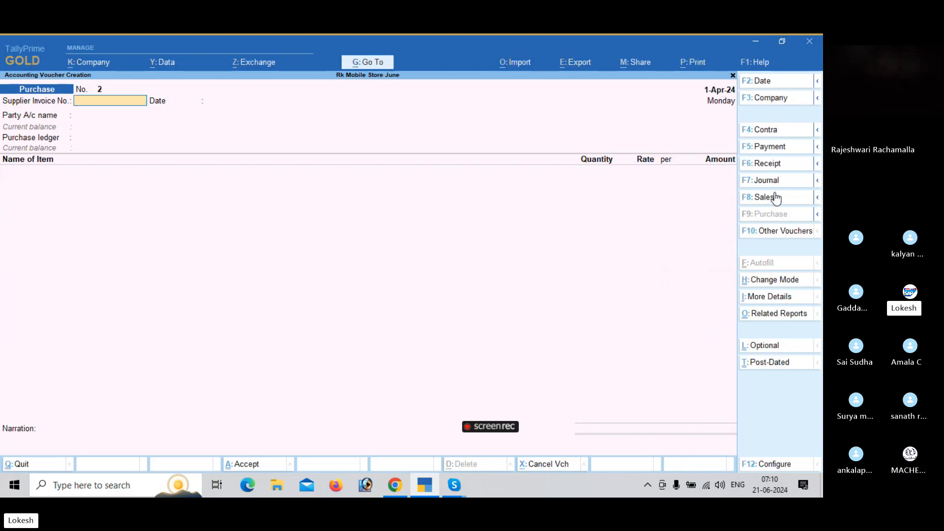
- Start a sales voucher with Kamal Mobile Store as the party account and Sales as the sales ledger
click(775, 197)
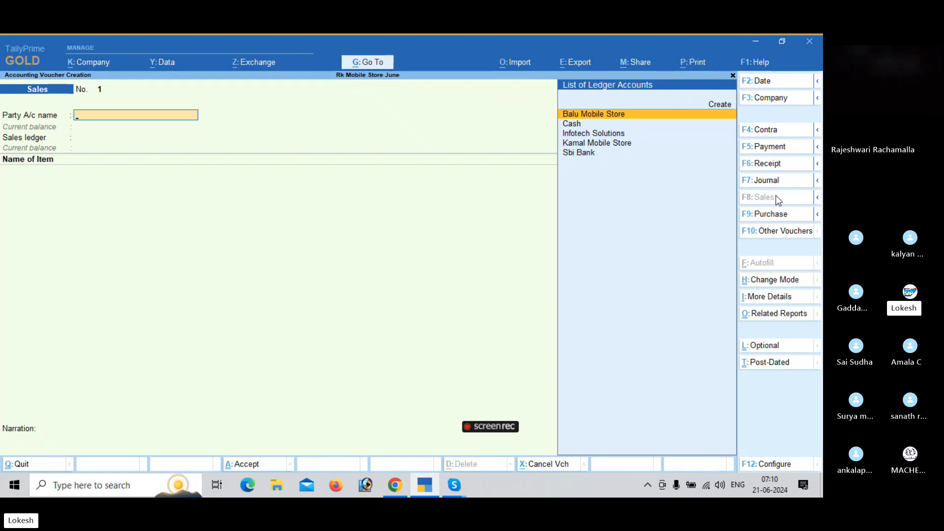
text(k)
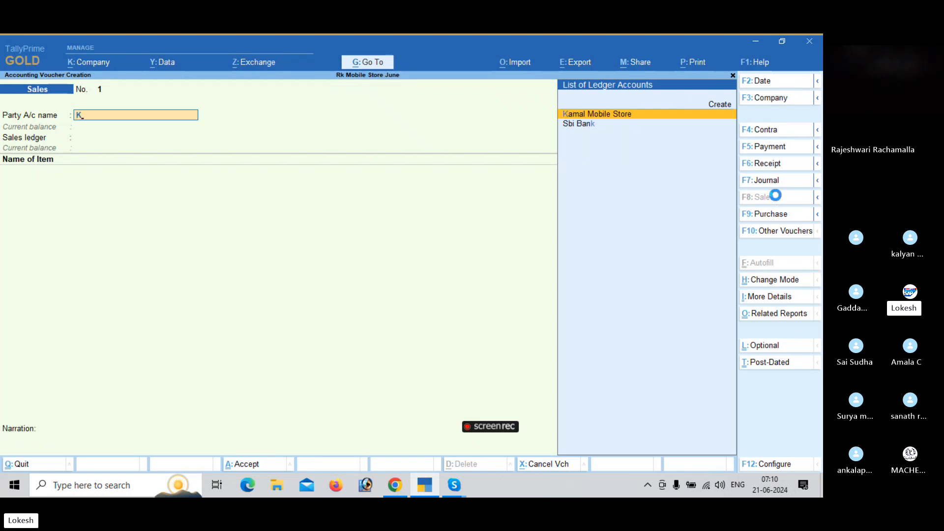
key(Return)
key(Return)
key(Return)
key(Return)
key(Return)
key(Return)
key(Return)
key(Return)
key(Return)
key(Return)
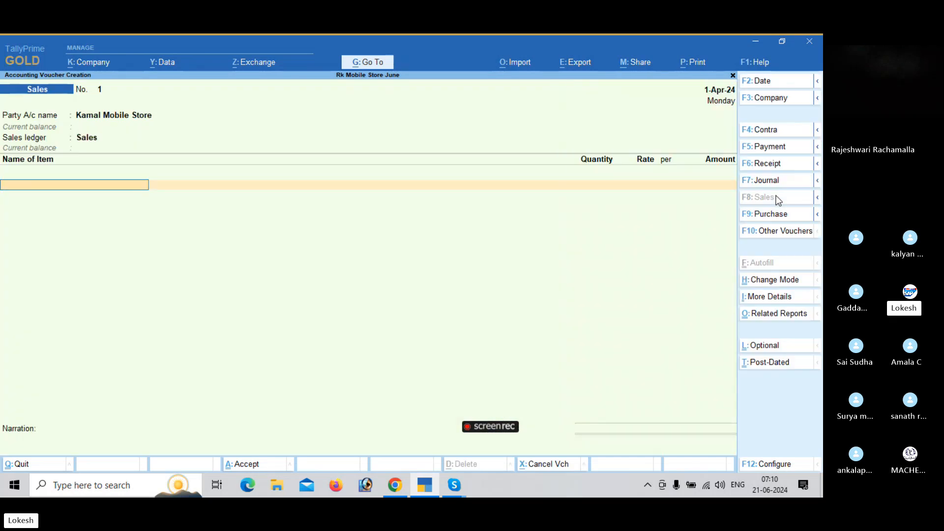
- Select the stock item Vivo as the first item of the sales voucher with no tracking number
text(V)
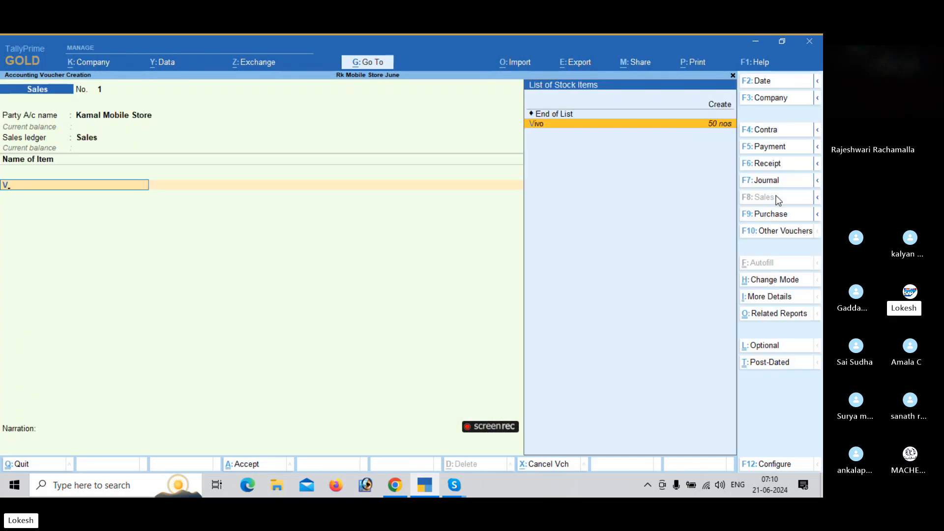
key(Return)
key(Return)
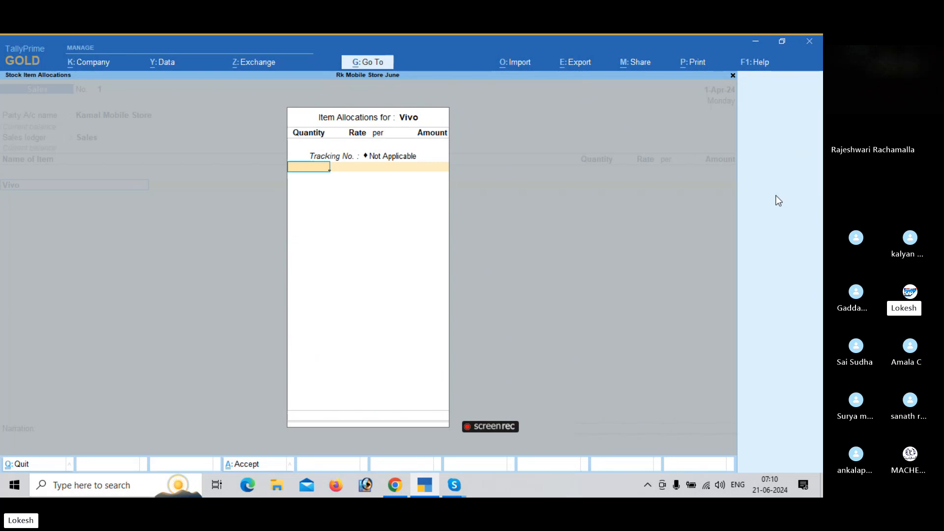
- Allocate 30 nos of Vivo at a rate of 20,000 in the sales voucher, with no tracking number
key(Return)
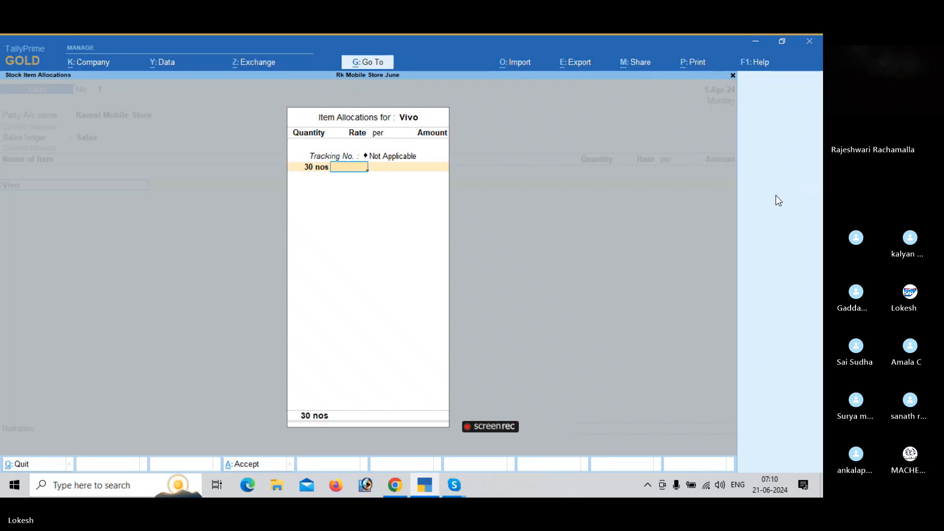
text(20,000)
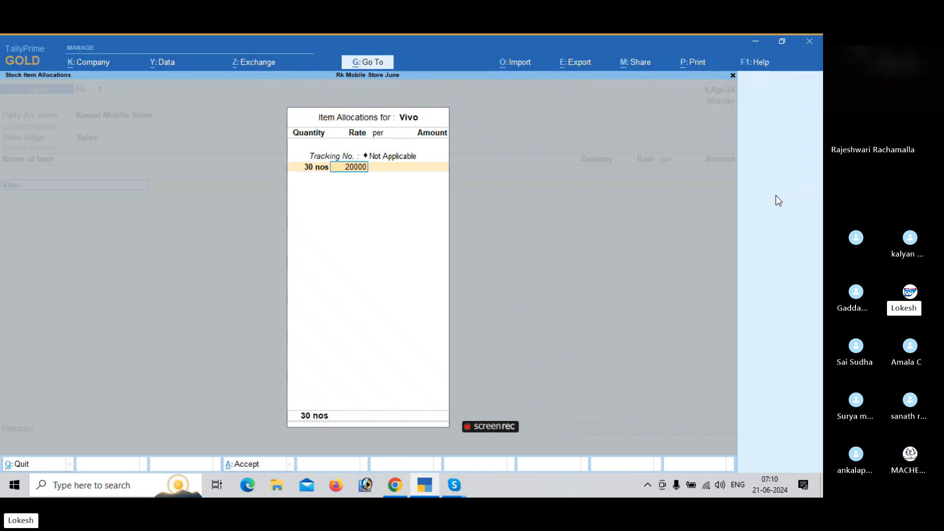
key(Return)
key(Return)
key(Return)
key(Return)
key(Return)
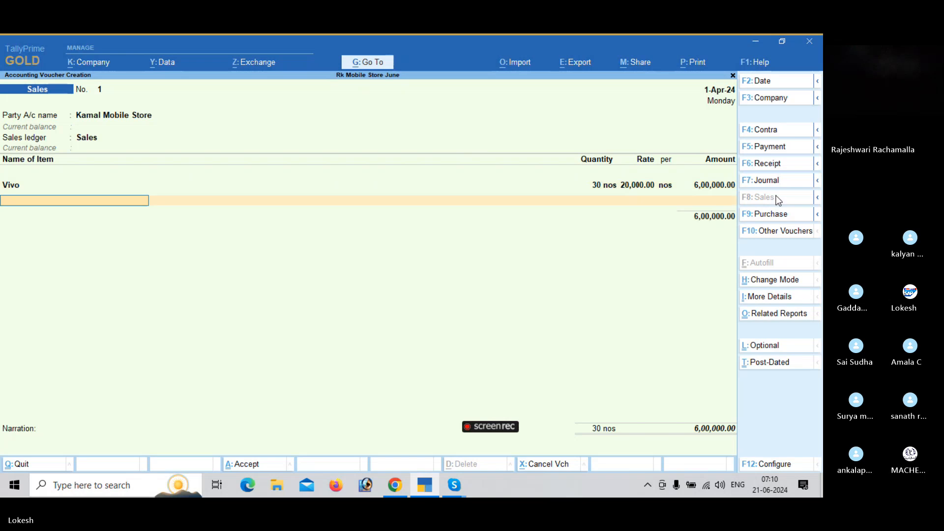
- Add Nokia to the sales voucher with a quantity of 20 nos at a rate of 25,000
text(N)
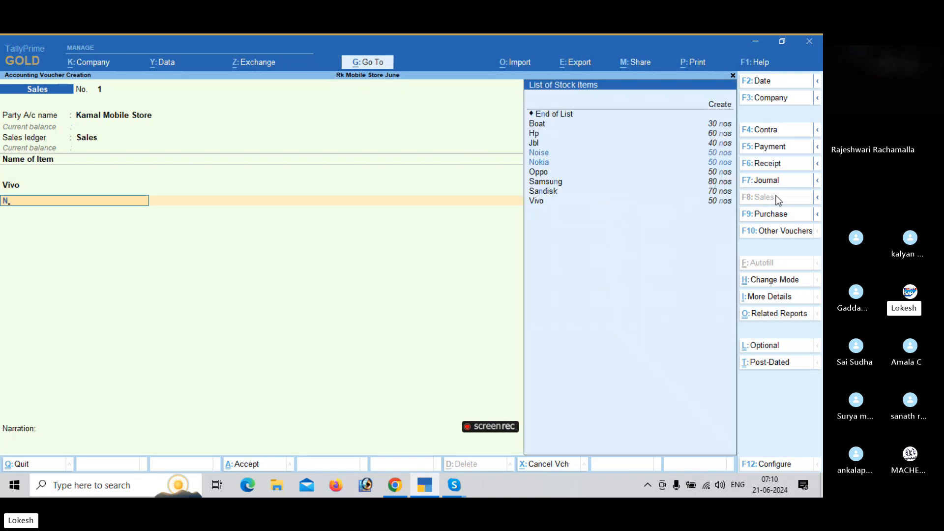
text(ok)
key(Return)
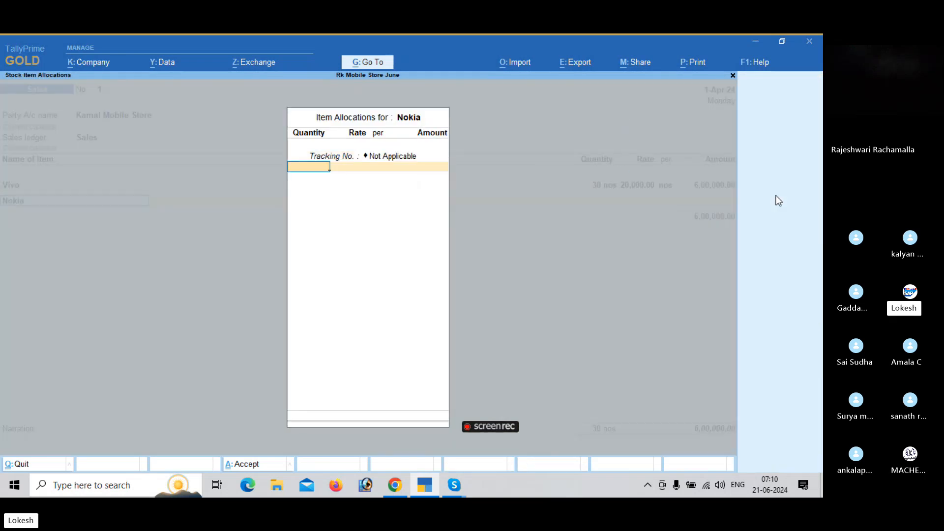
text(20)
key(Return)
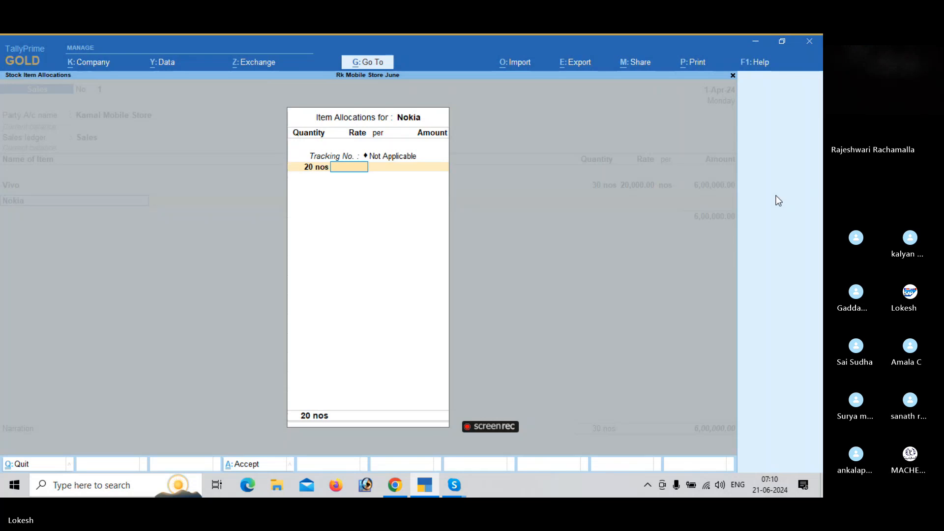
text(25000)
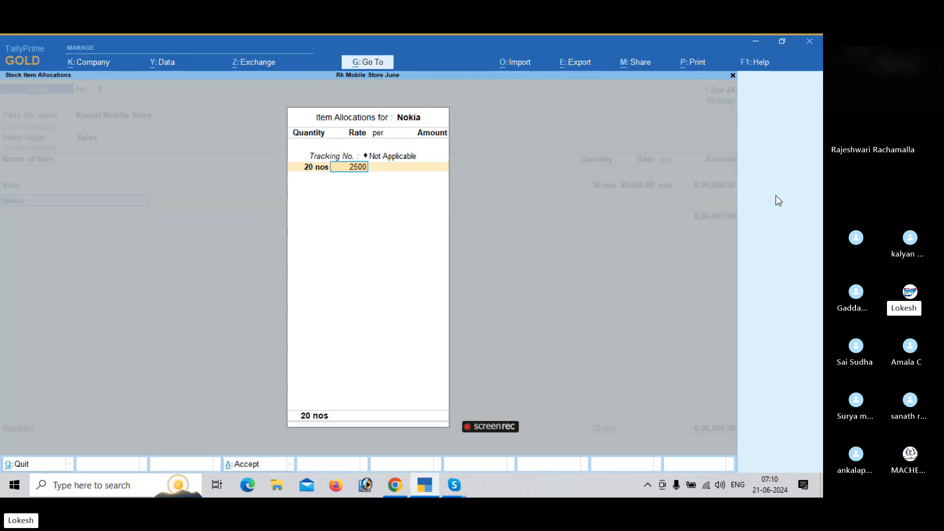
key(Return)
key(Return)
key(Return)
key(Return)
key(Return)
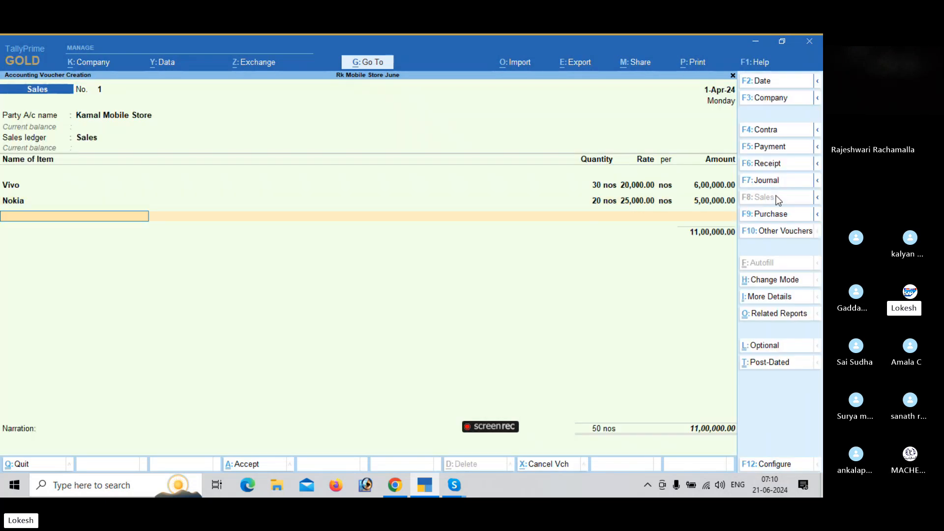
- Add Sandisk to the sales voucher with a quantity of 40 nos at a rate of 1,000
text(S)
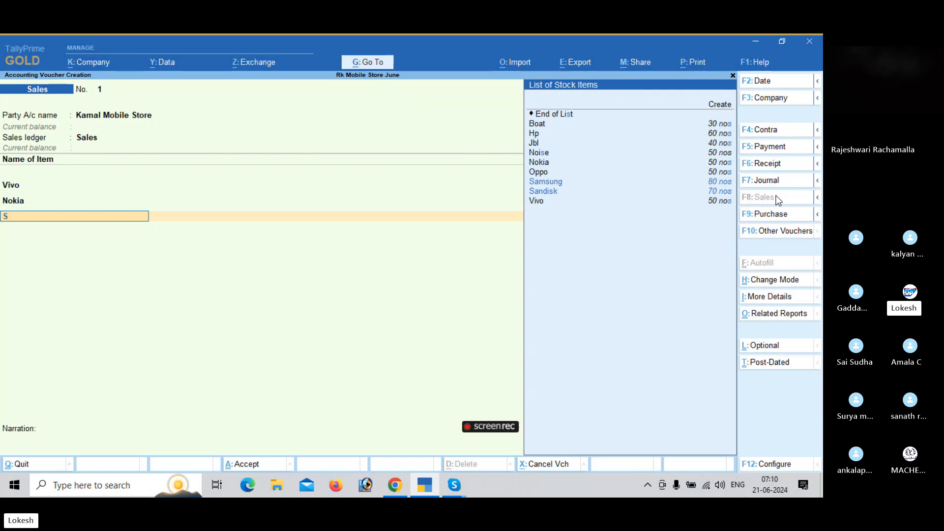
text(a)
key(Down)
key(Return)
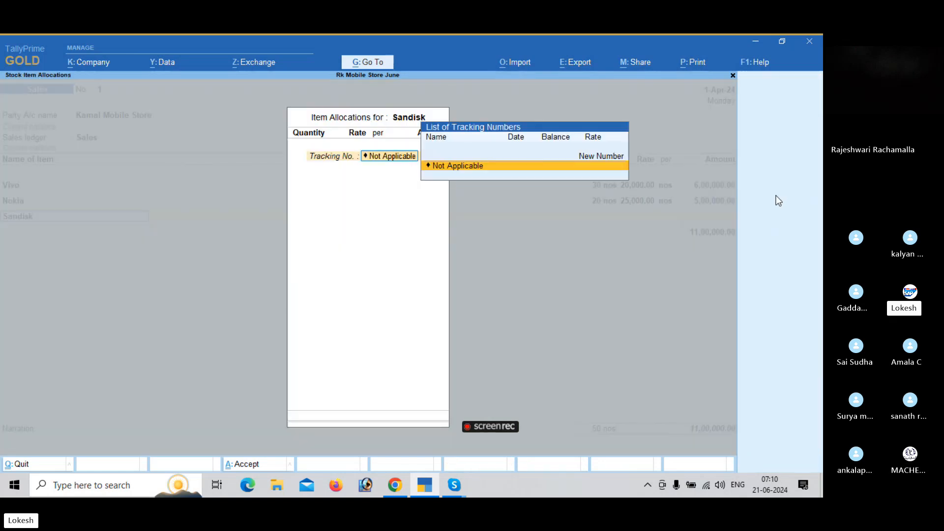
key(Return)
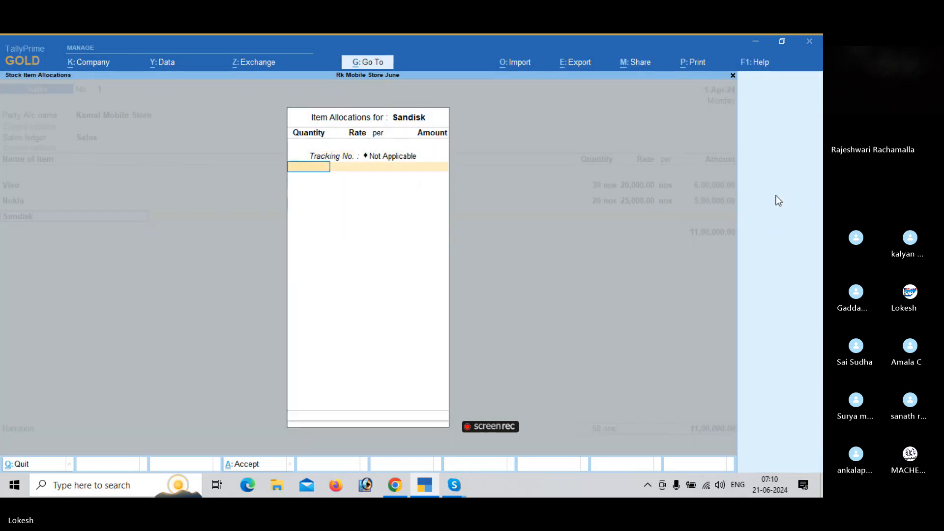
text(40)
key(Return)
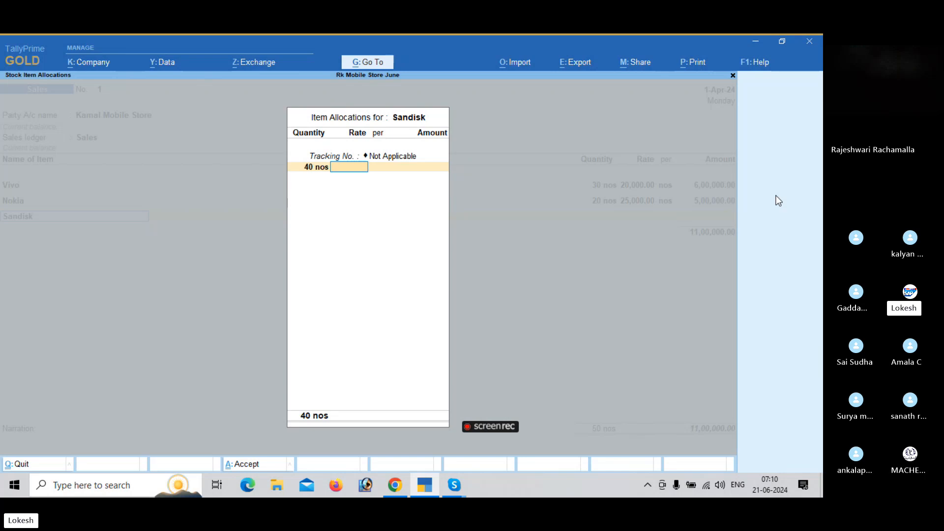
text(1000)
key(Return)
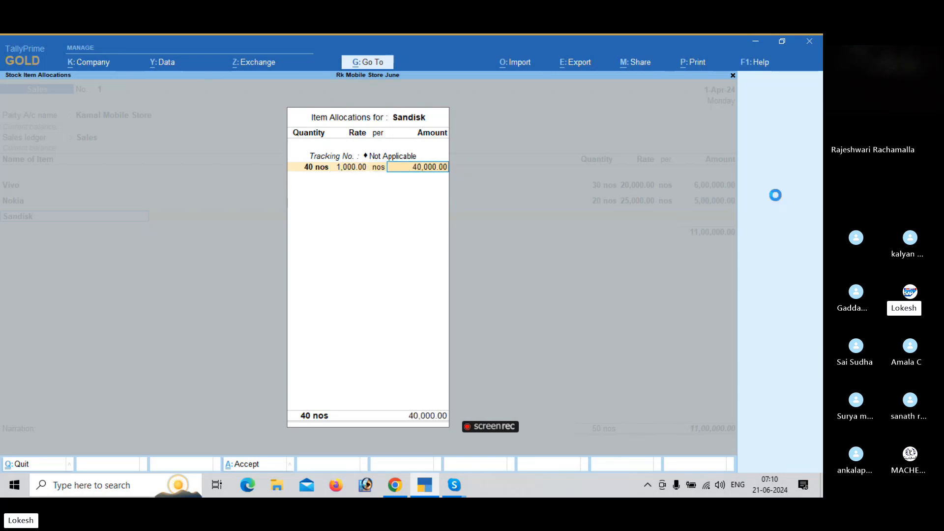
key(Return)
key(Return)
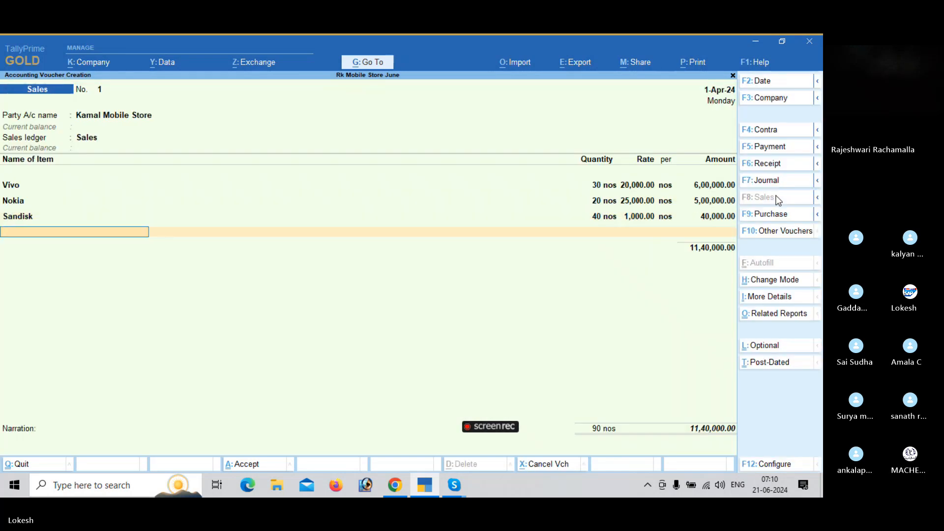
- Add Boat to the sales voucher with a quantity of 30 nos at a rate of 2,000
text(b)
key(Return)
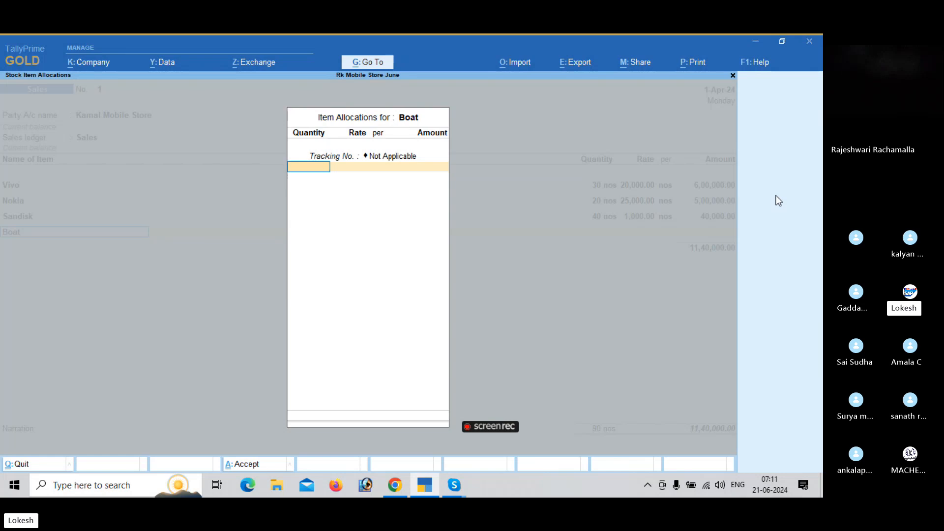
key(Return)
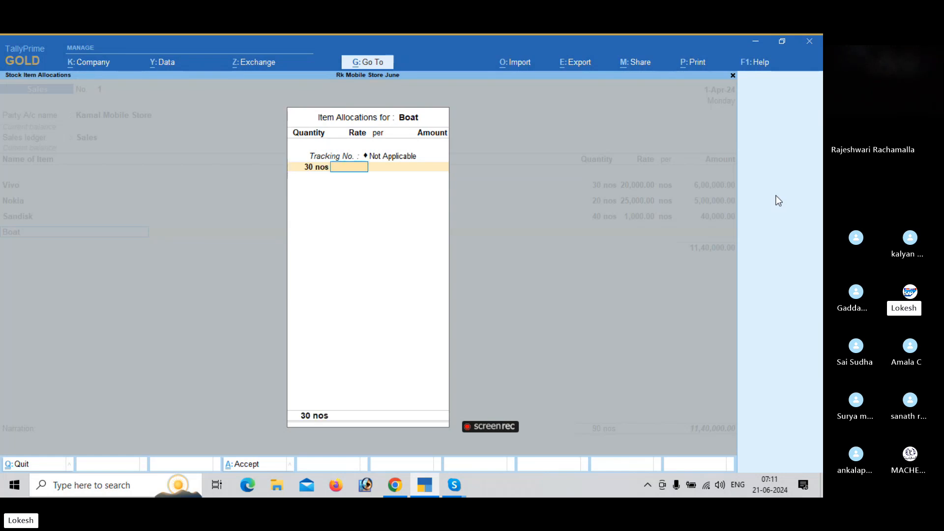
text(2,000)
key(Return)
key(Return)
key(Return)
key(Return)
key(Return)
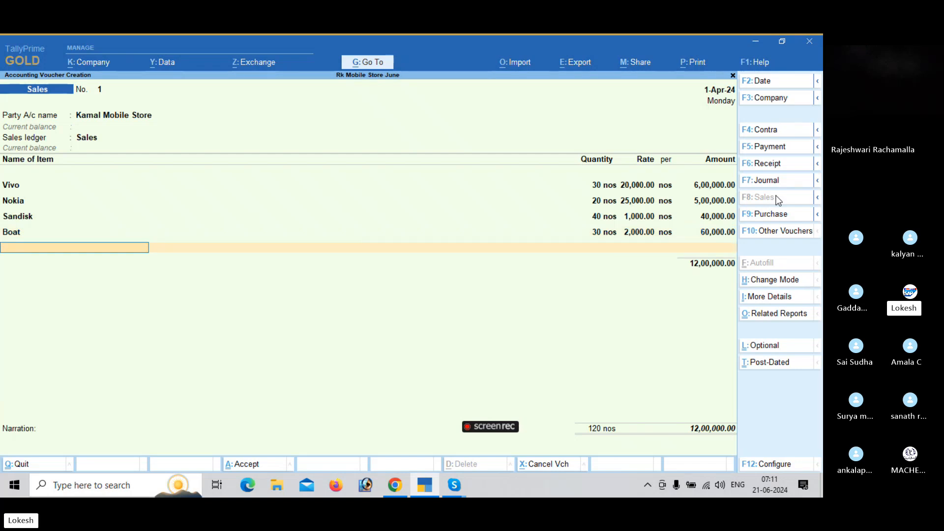
- Add Jbl to the sales voucher with a quantity of 20 nos at a rate of 1,000
text(Jb)
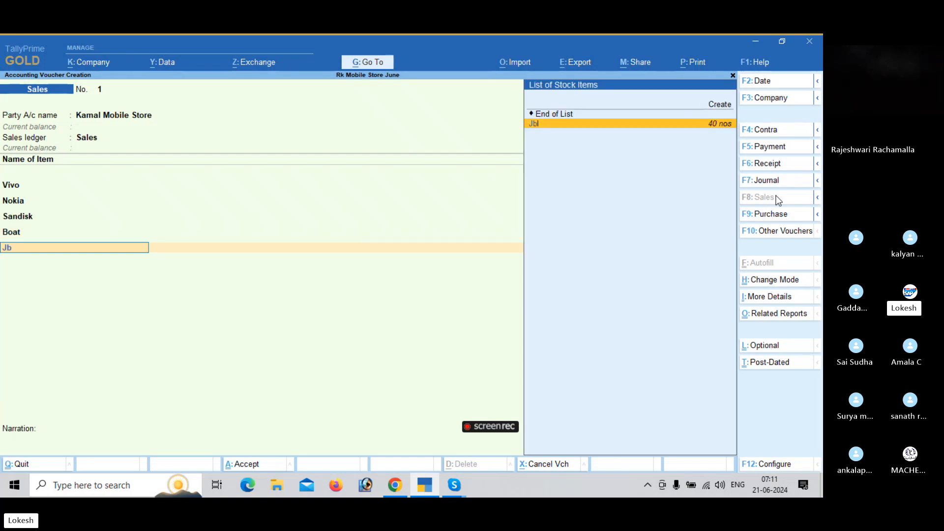
key(Return)
key(Return)
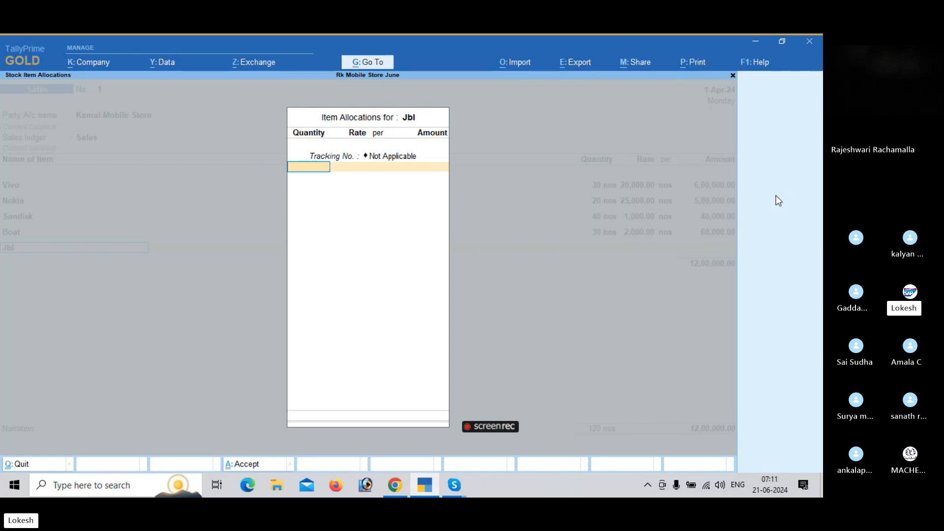
key(Return)
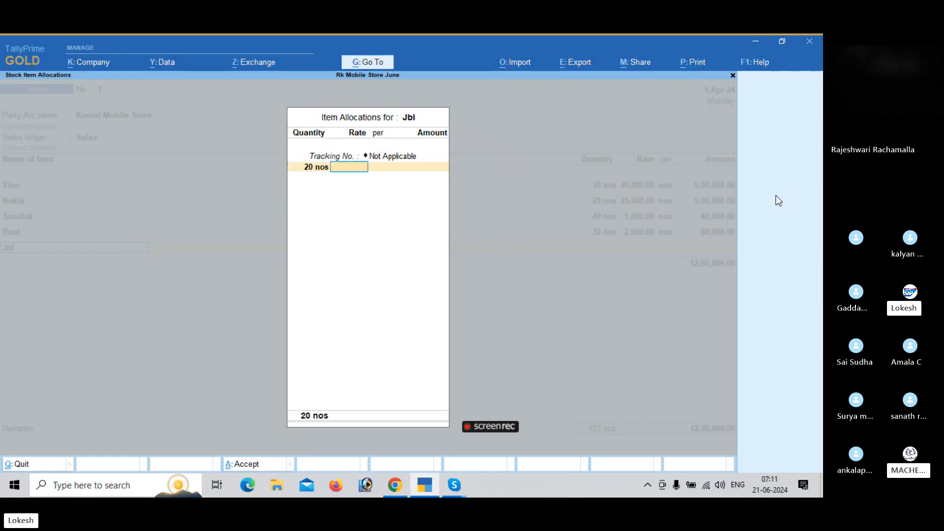
text(1000)
key(Return)
key(Return)
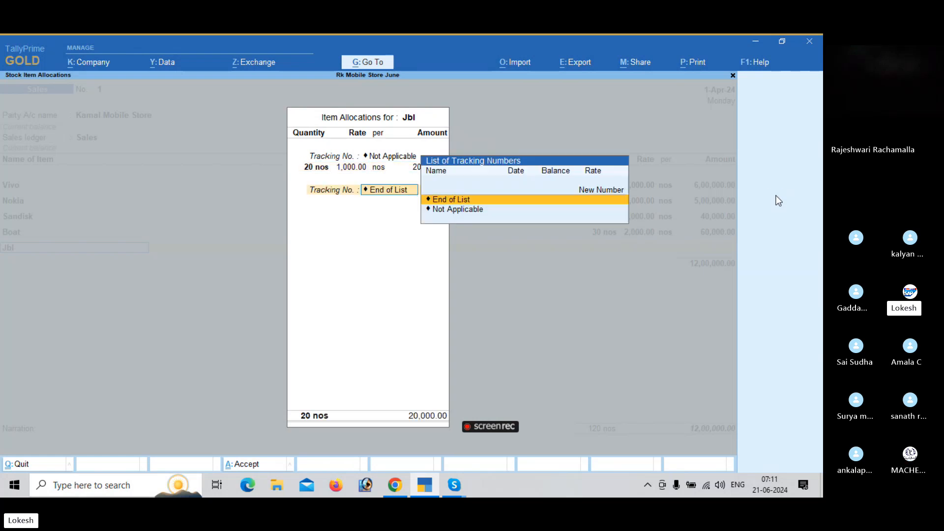
key(Return)
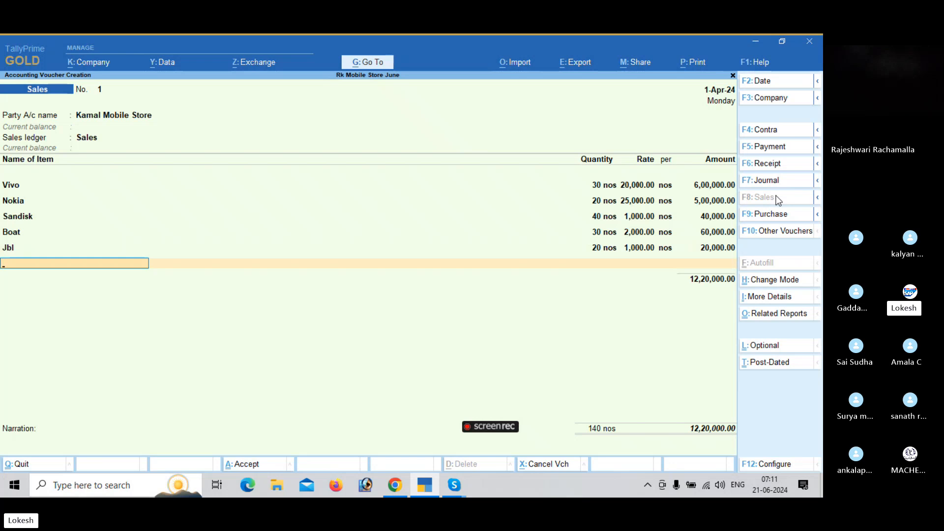
- Add Noise to the sales voucher with a quantity of 25 nos at a rate of 1,200
text(N)
key(Down)
key(Up)
key(Return)
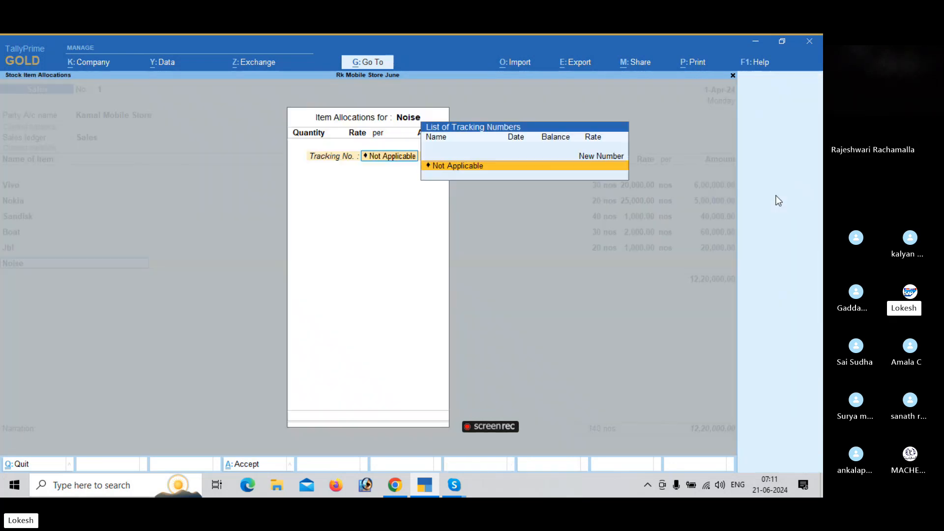
key(Return)
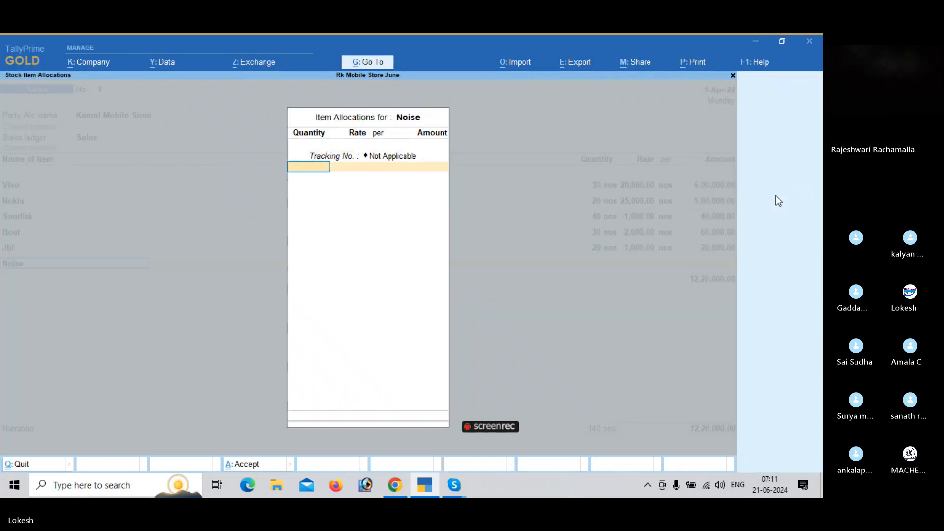
text(25)
key(Return)
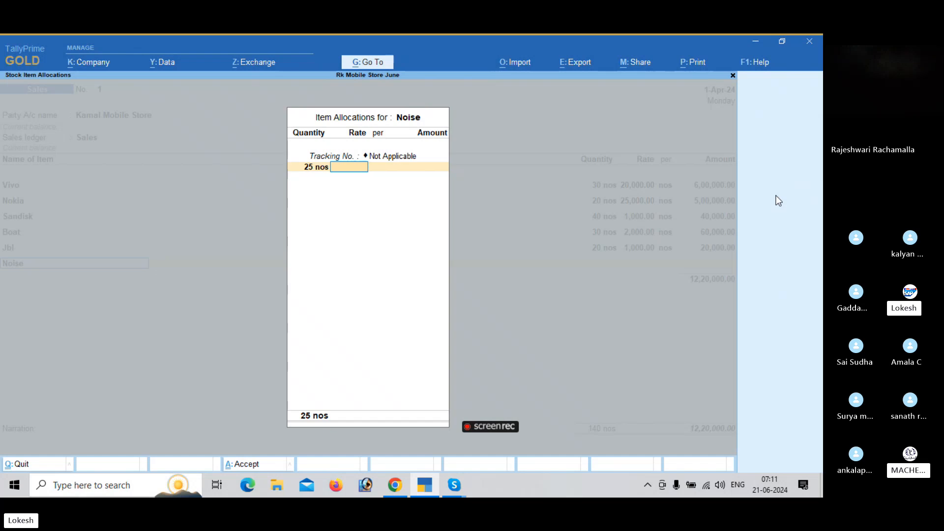
text(1200)
key(Return)
key(Return)
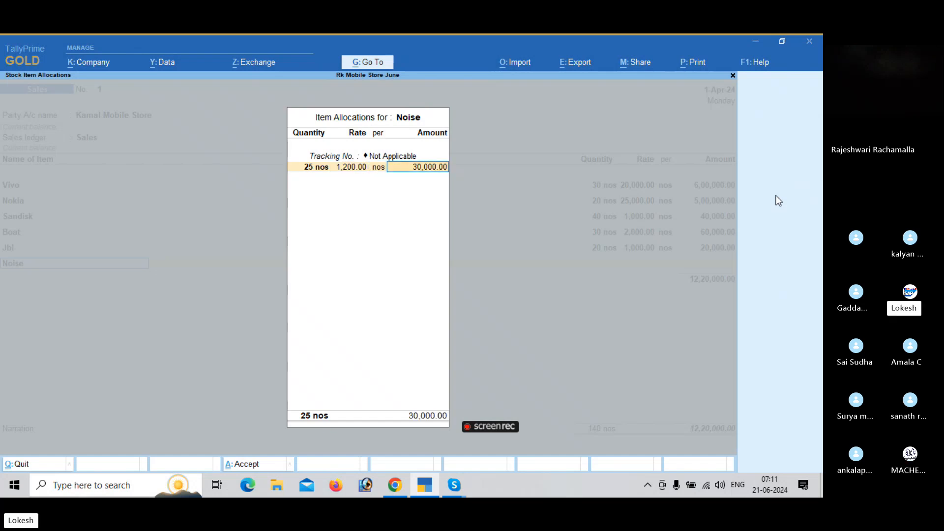
key(Return)
key(Return)
key(Return)
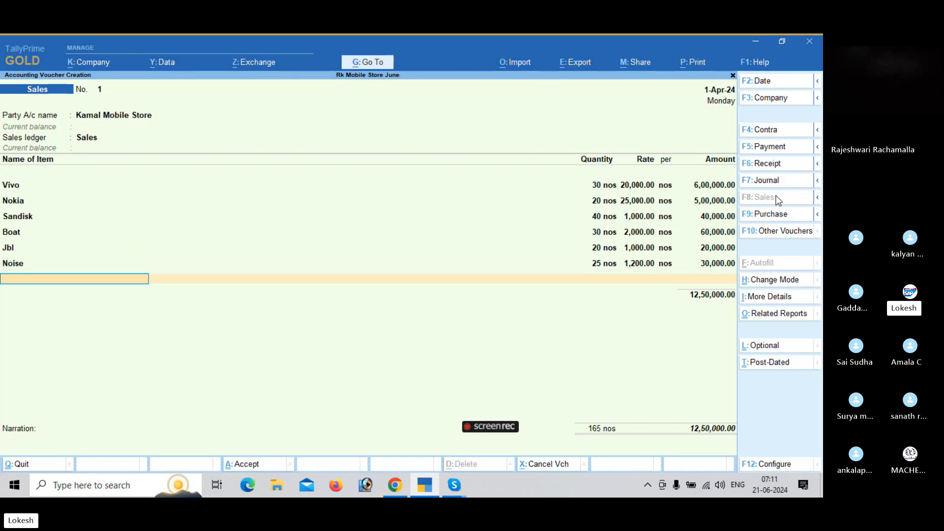
- End the item list, leave the narration empty and save the sales voucher for Kamal Mobile Store
key(Return)
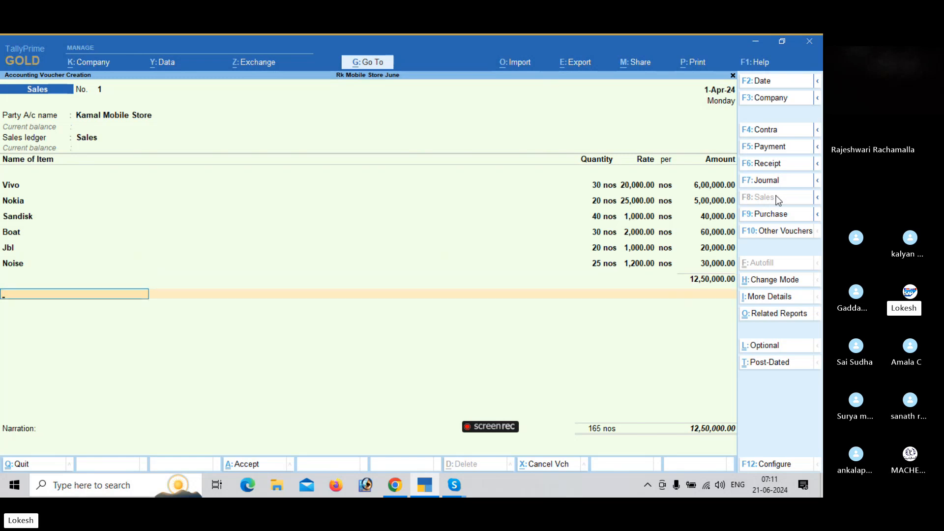
key(Return)
key(Return)
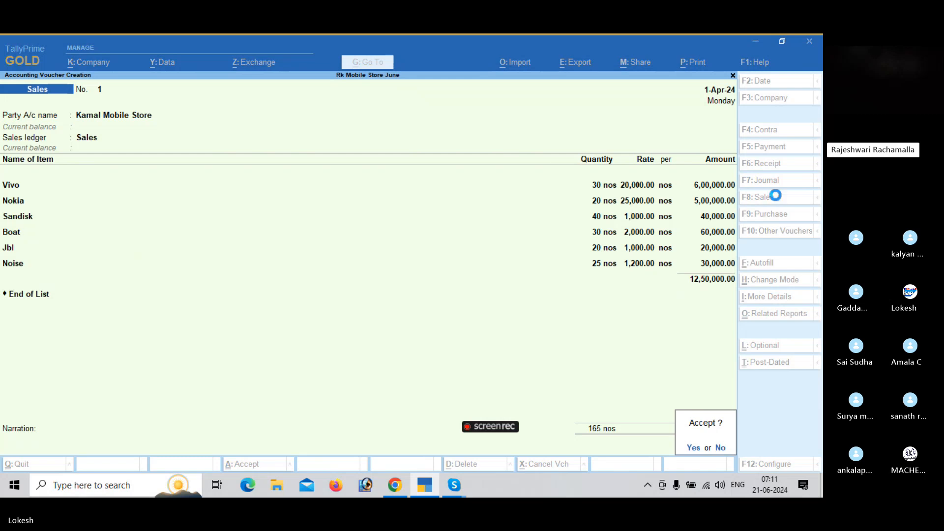
key(Return)
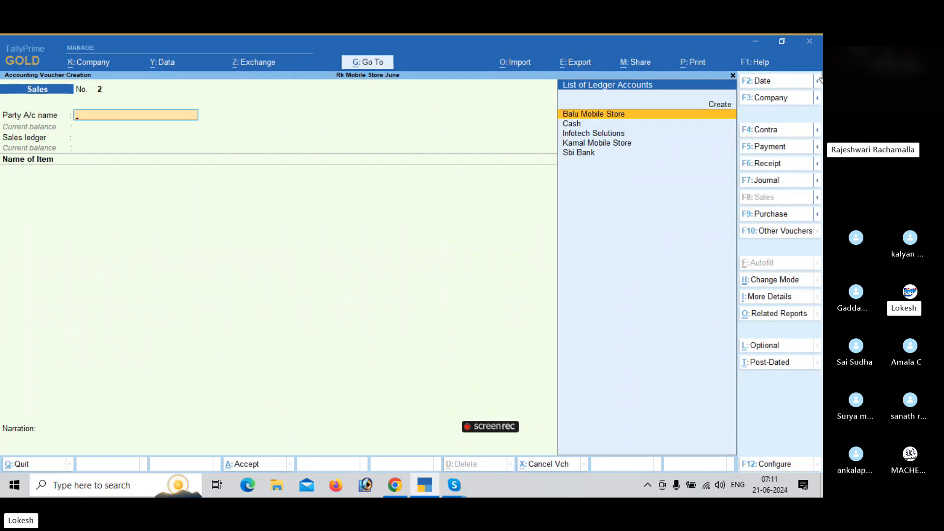
- Start a journal voucher and debit the Tally Software ledger with 22,000
click(772, 181)
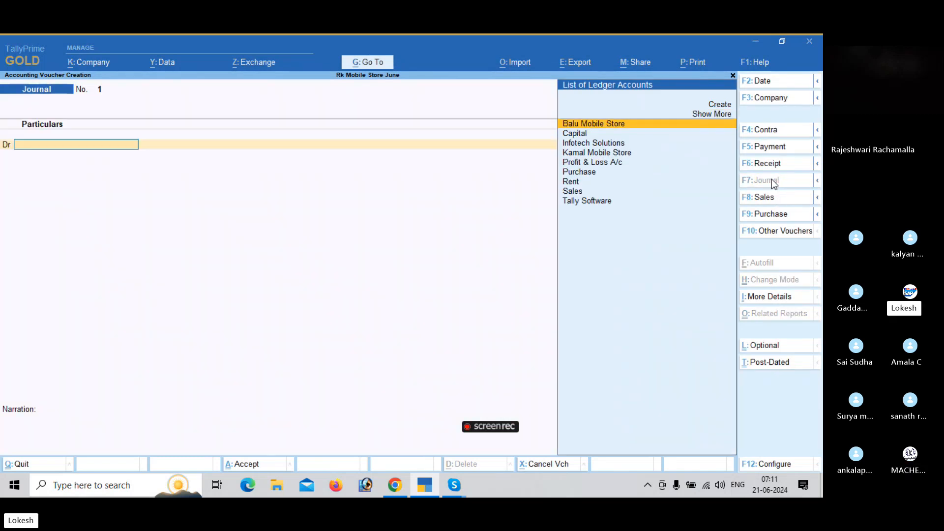
text(t)
key(Return)
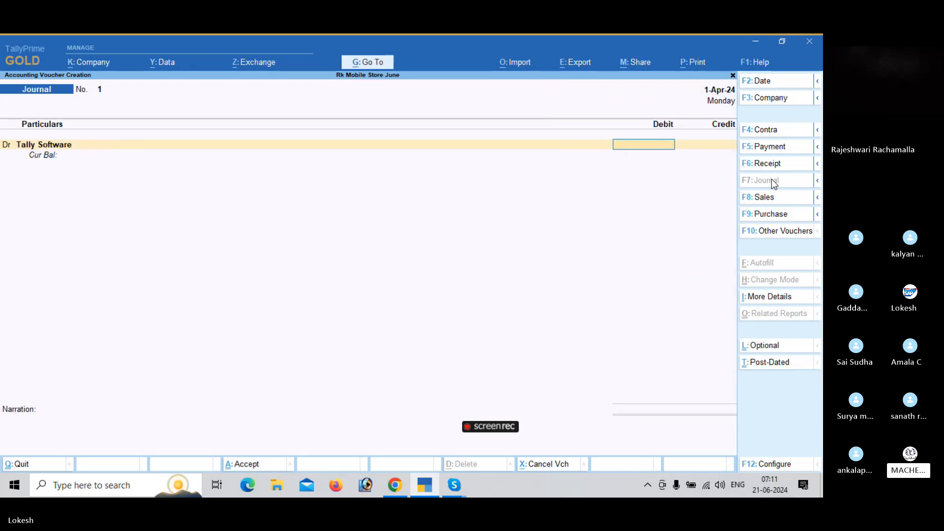
text(22)
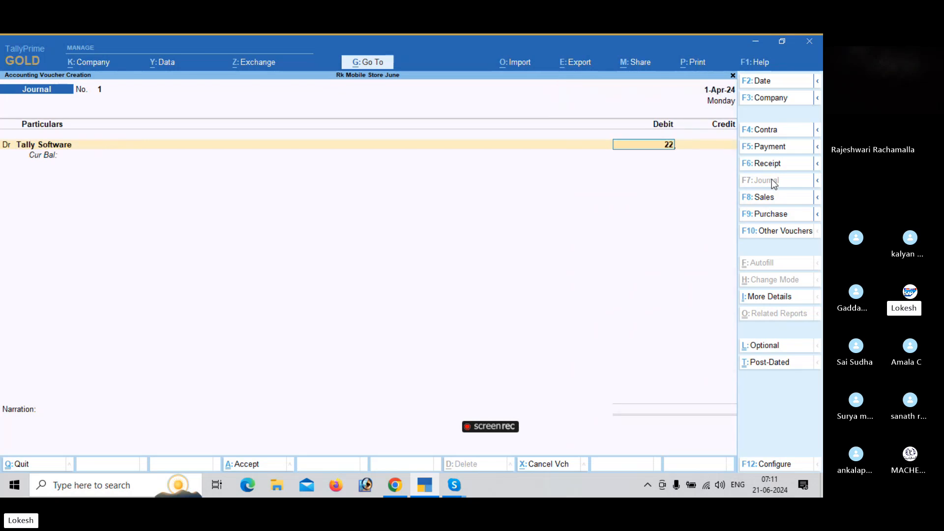
text(000)
key(Return)
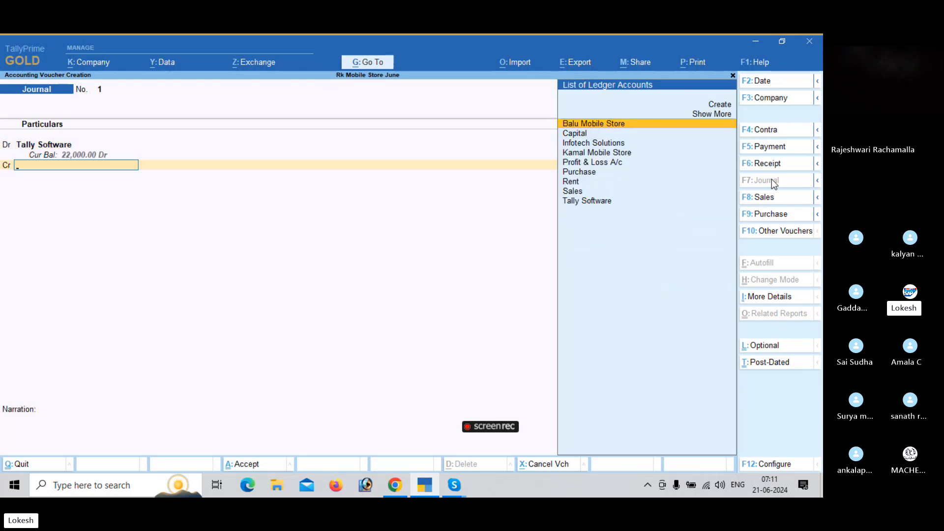
- Credit Infotech Solutions with 22,000 in the journal, leave the narration empty and save the voucher
text(In)
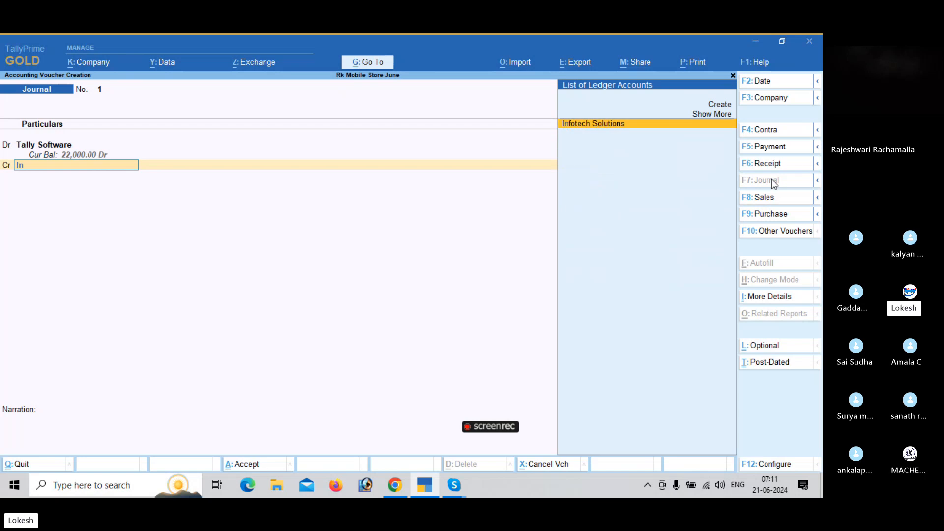
key(Return)
key(Return)
key(Return)
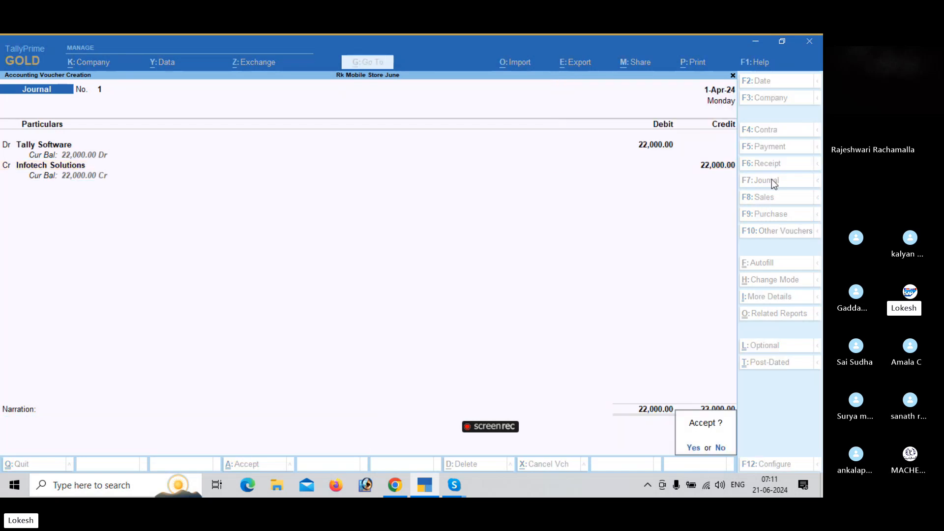
key(Return)
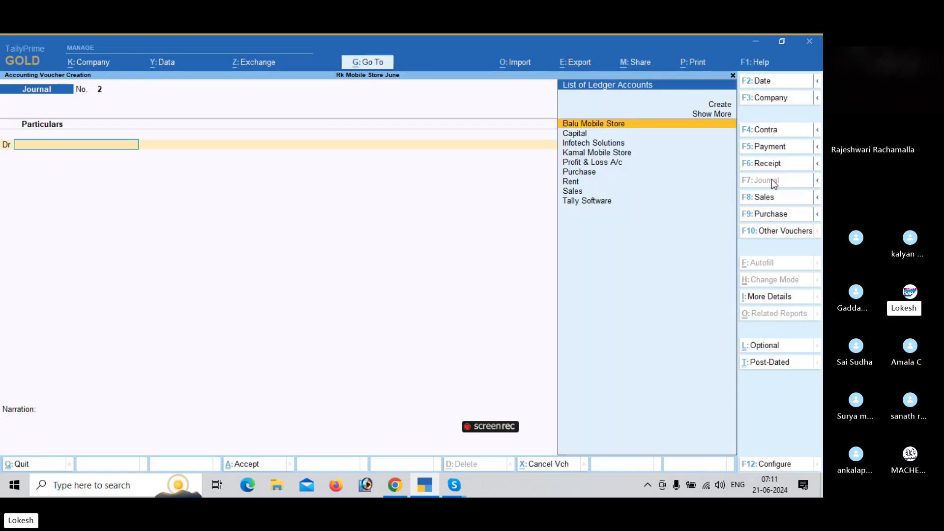
- Start a payment voucher and debit Balu Mobile Store with 2,00,000
click(782, 149)
key(Down)
key(Down)
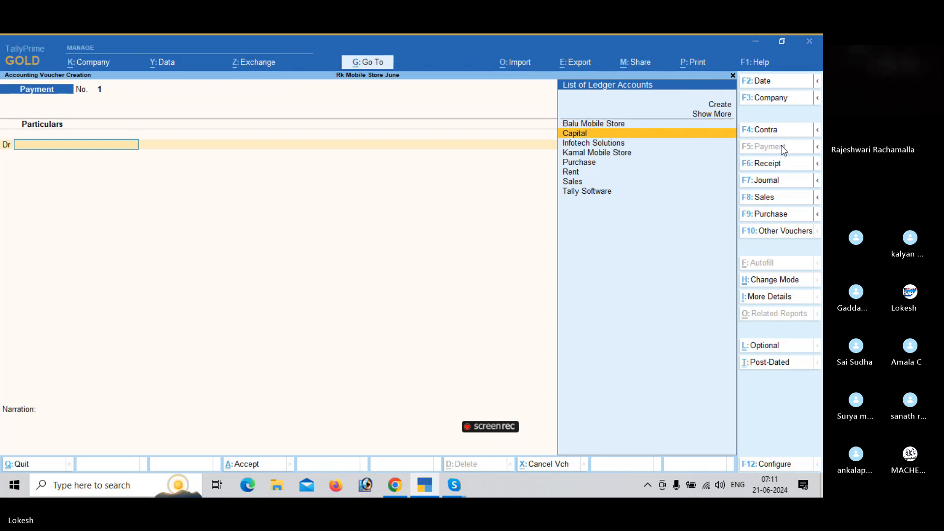
key(Down)
key(Down)
key(Down)
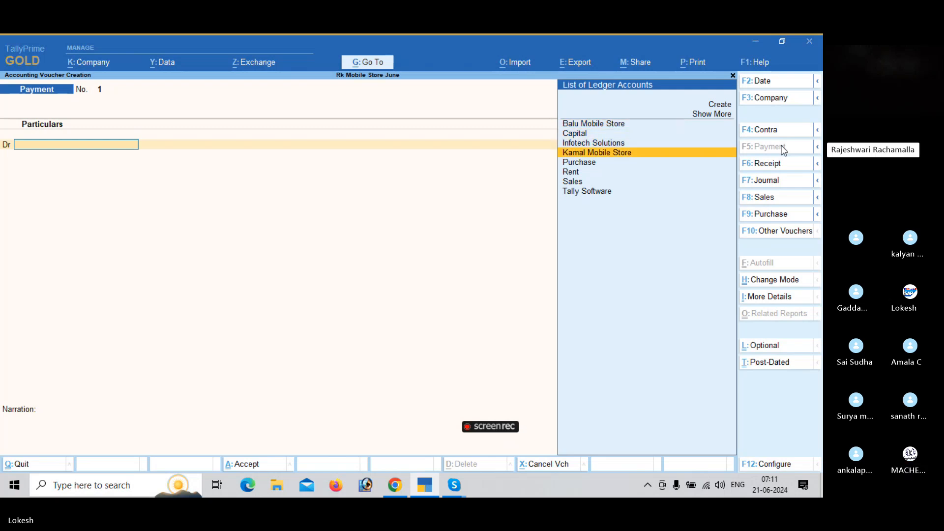
key(Up)
key(Up)
key(Up)
key(Up)
key(Up)
key(Return)
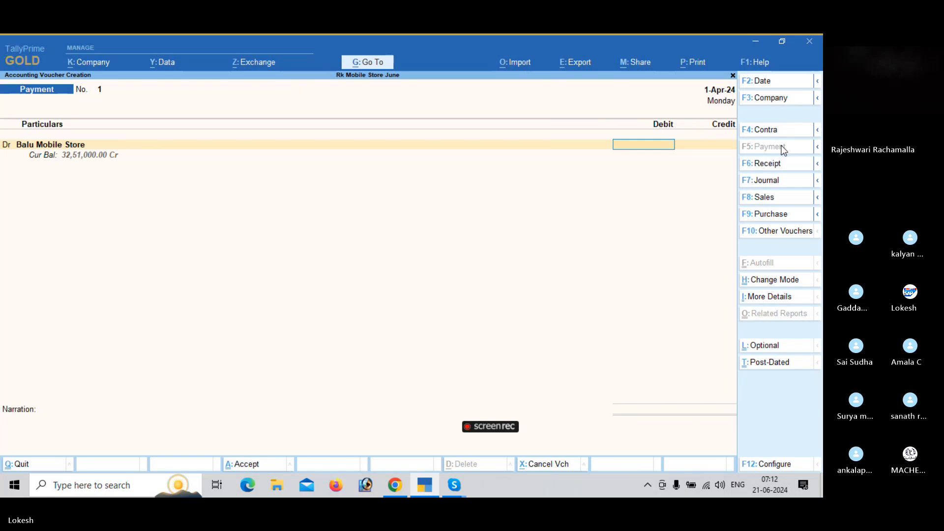
text(200000)
key(Return)
- Credit Cash with 2,00,000 in the payment to Balu Mobile Store and save the voucher without a narration
key(Down)
key(Down)
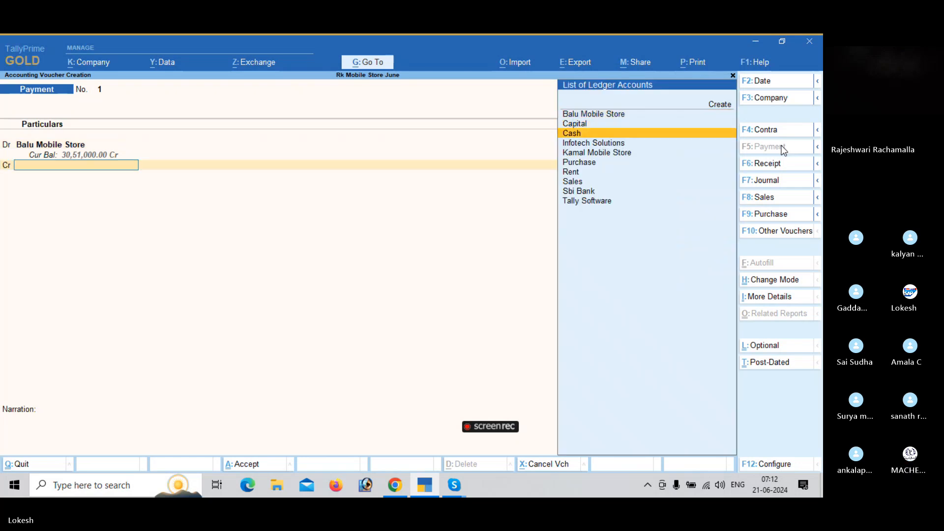
key(Return)
key(Return)
key(Return)
key(Return)
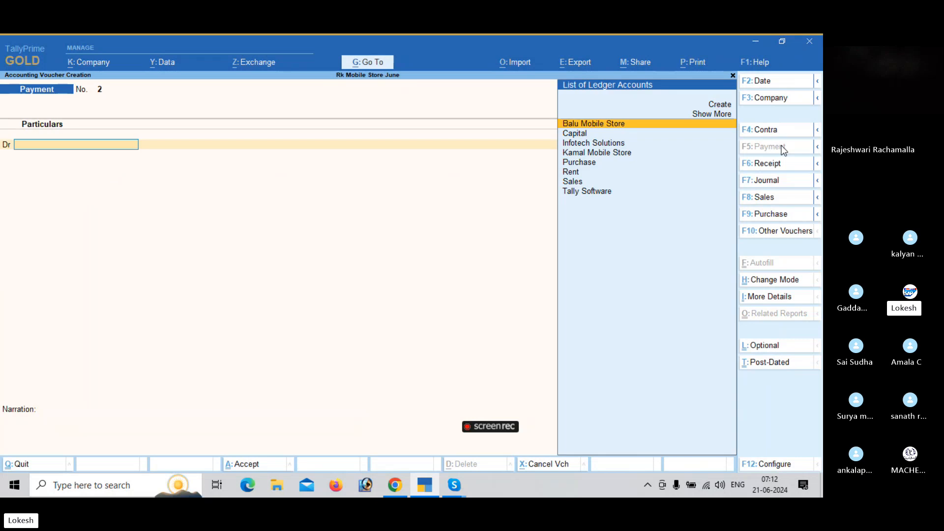
- Start a receipt voucher and credit Kamal Mobile Store with 1,00,000
click(771, 167)
text(K)
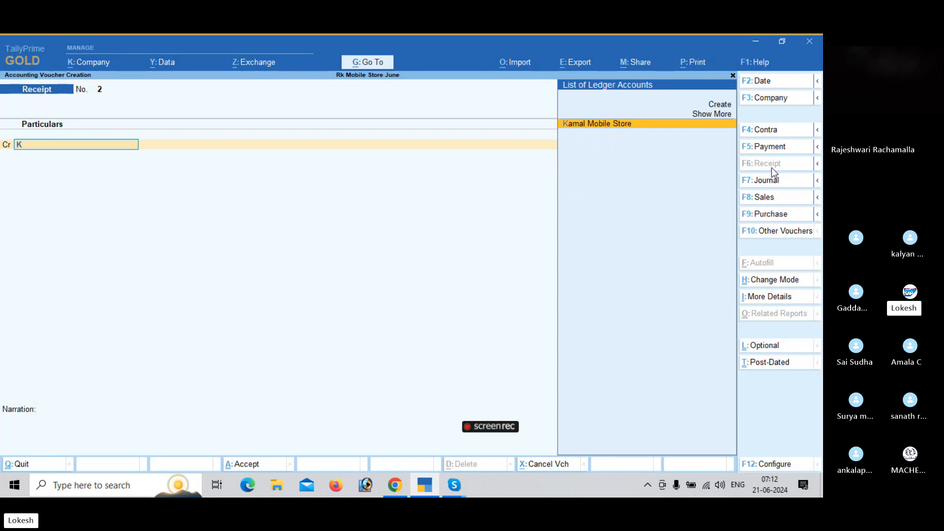
key(Return)
text(1)
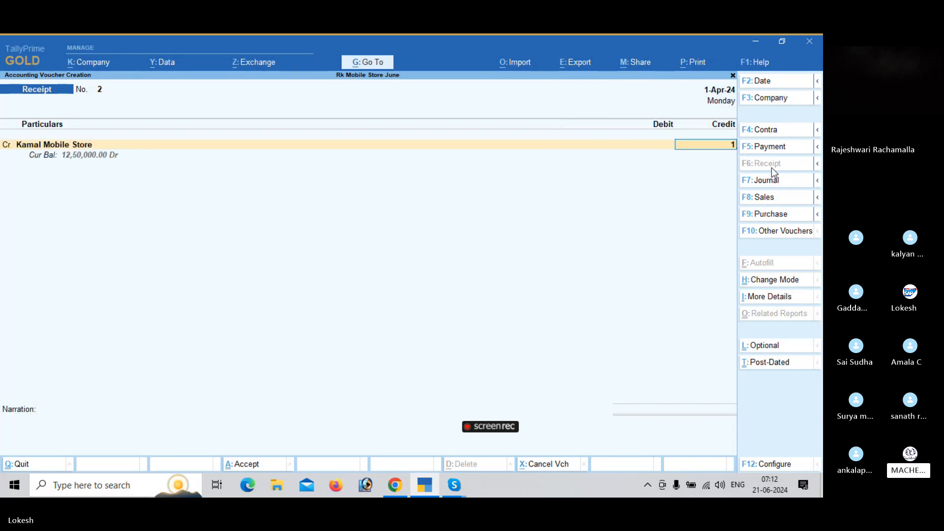
text(,00,000)
key(Return)
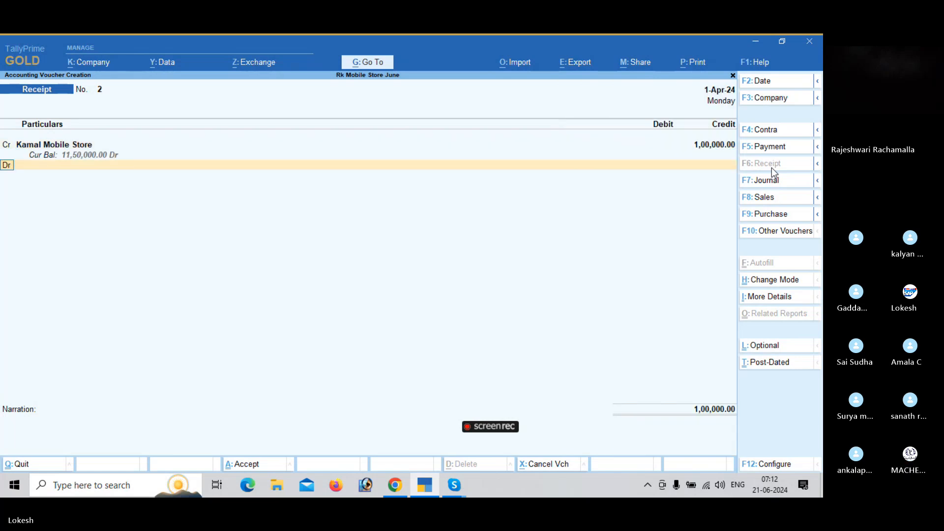
- Debit Cash with 1,00,000 in the receipt from Kamal Mobile Store and save the voucher without a narration
key(Return)
key(Down)
key(Down)
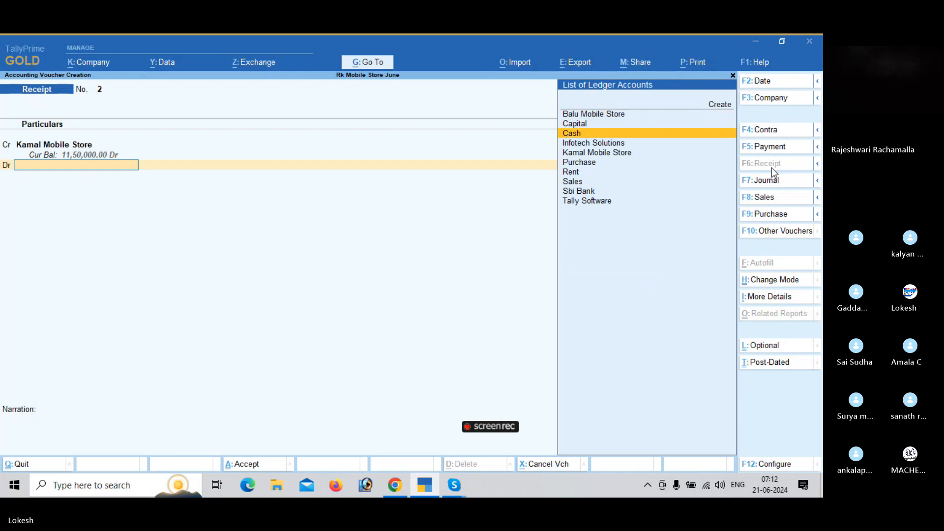
key(Return)
key(Return)
key(Return)
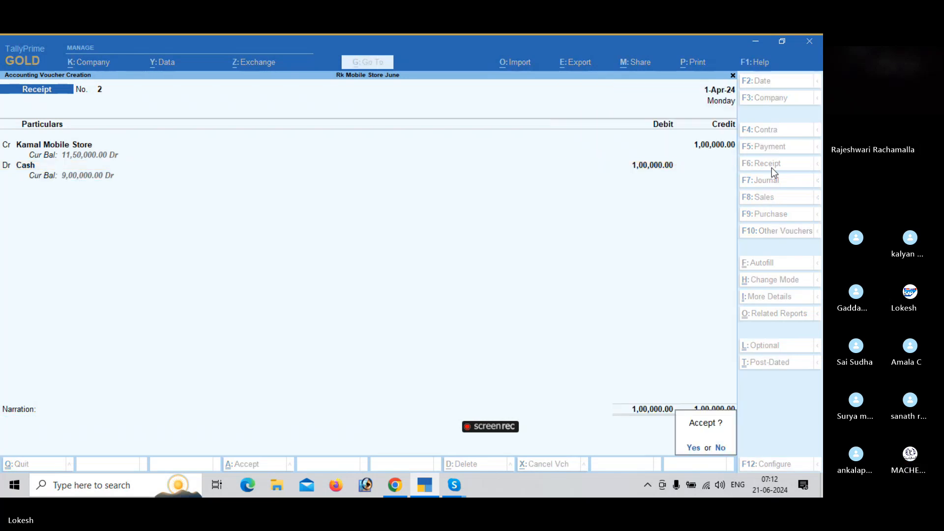
key(Return)
- Start a payment voucher and debit the Rent ledger with 26,000
click(775, 151)
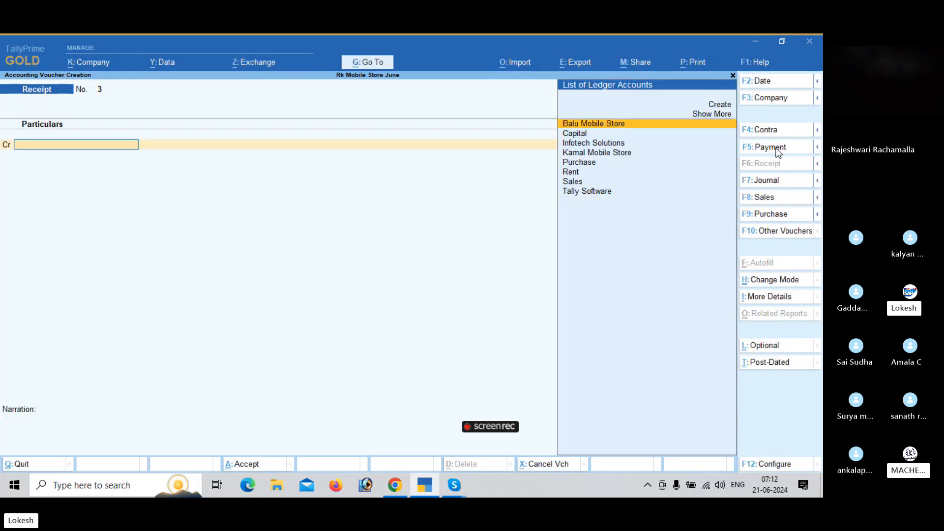
text(Re)
key(Return)
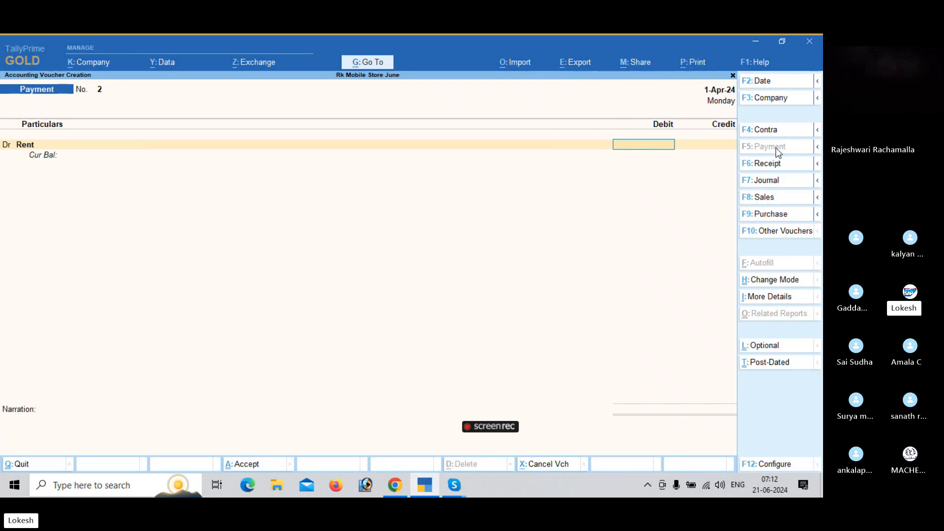
text(26000)
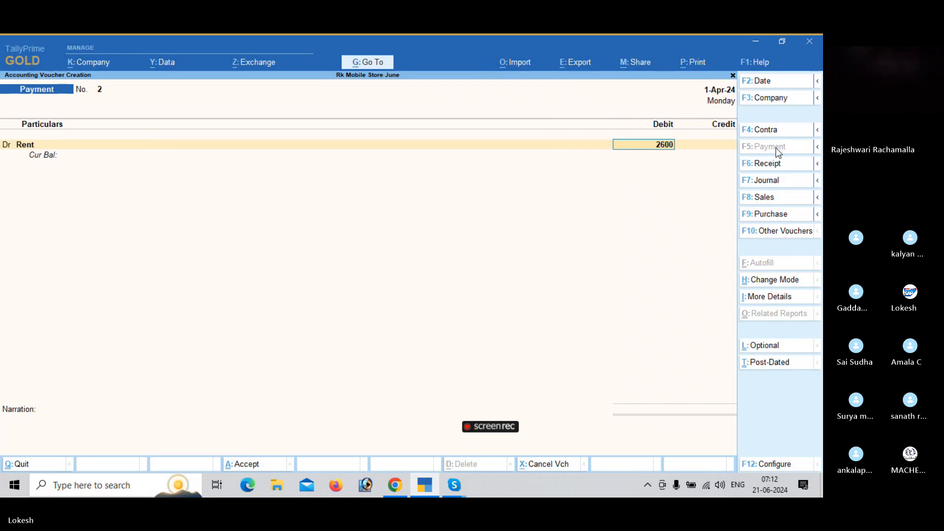
key(Return)
- Credit Cash with 26,000 in the rent payment and save the voucher without a narration
key(Down)
key(Down)
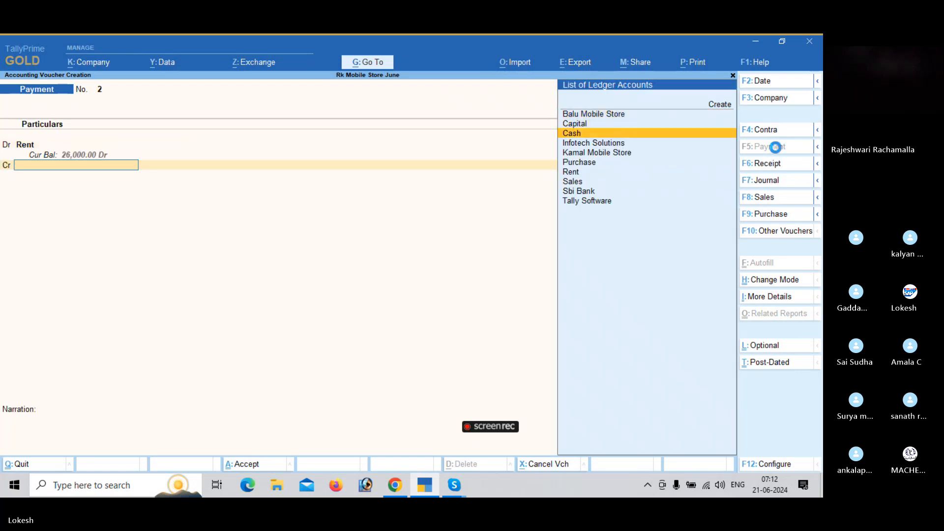
key(Return)
key(Return)
key(Return)
key(Return)
key(Return)
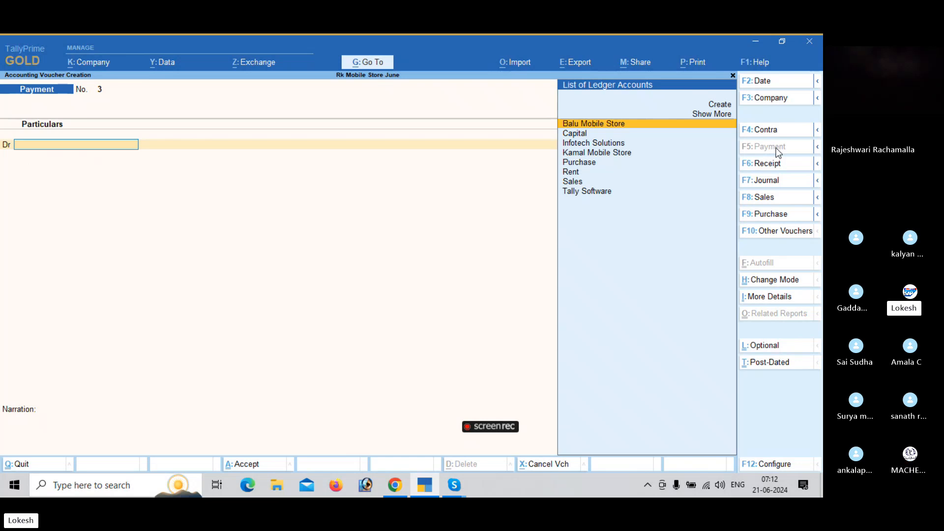
- Quit voucher creation and check the recorded vouchers in the Day Book down to the Balu Mobile Store purchase
key(Escape)
key(Escape)
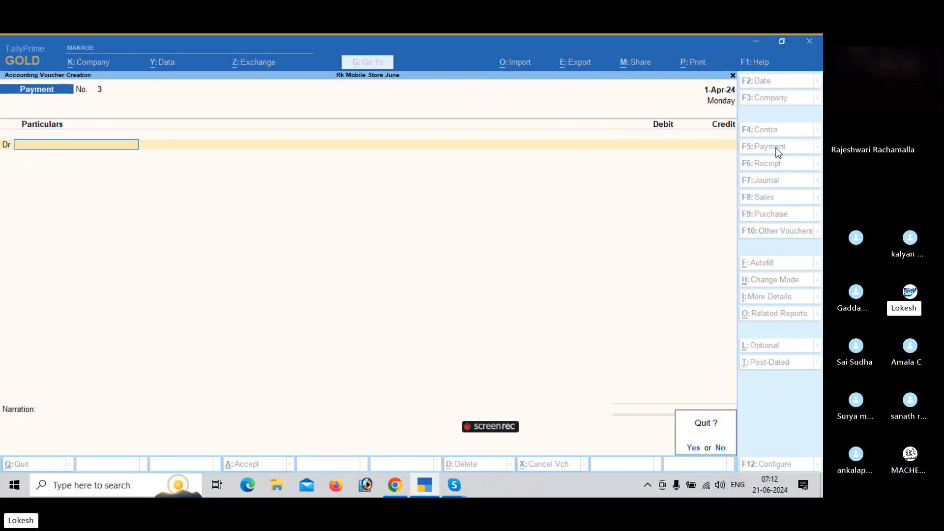
key(Return)
key(Down)
key(Return)
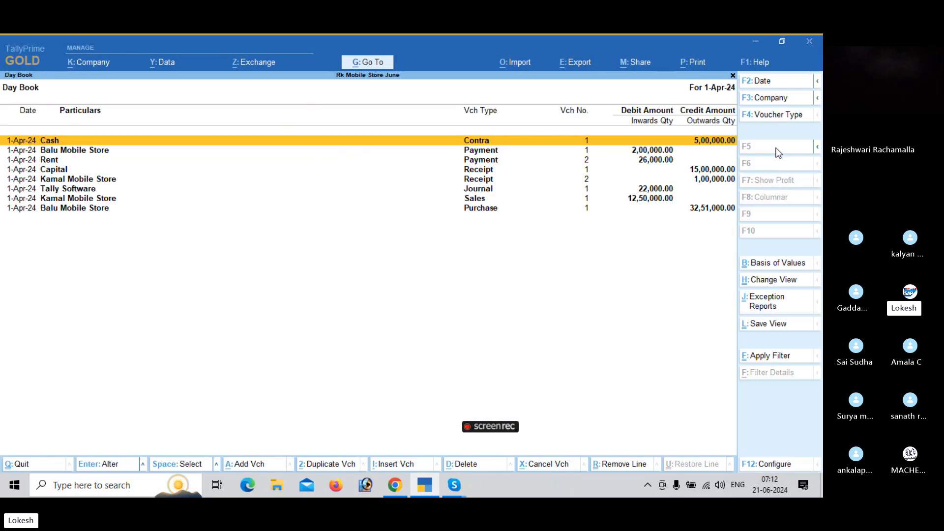
key(Down)
key(Down)
key(Down)
key(Down)
key(Down)
key(Down)
key(Down)
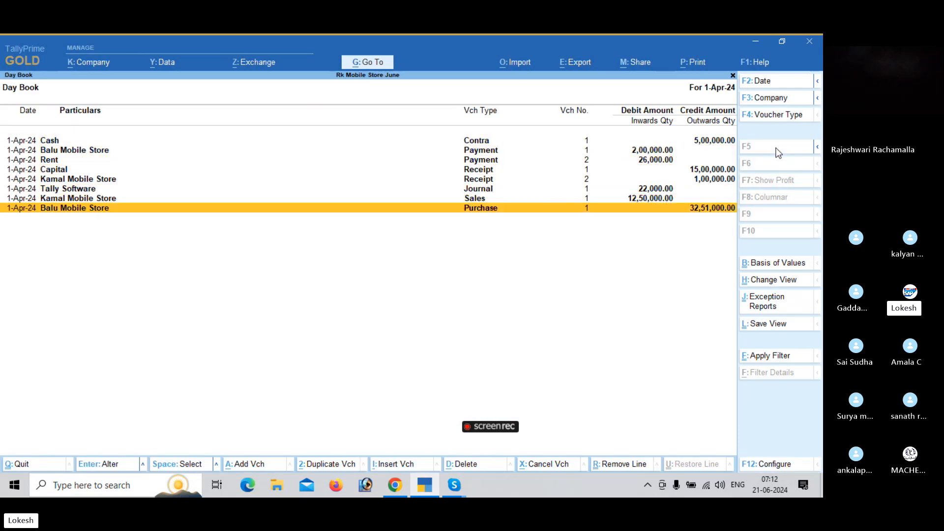
- Leave the Day Book and open the Profit & Loss A/c report
key(Escape)
key(Down)
key(Down)
key(Down)
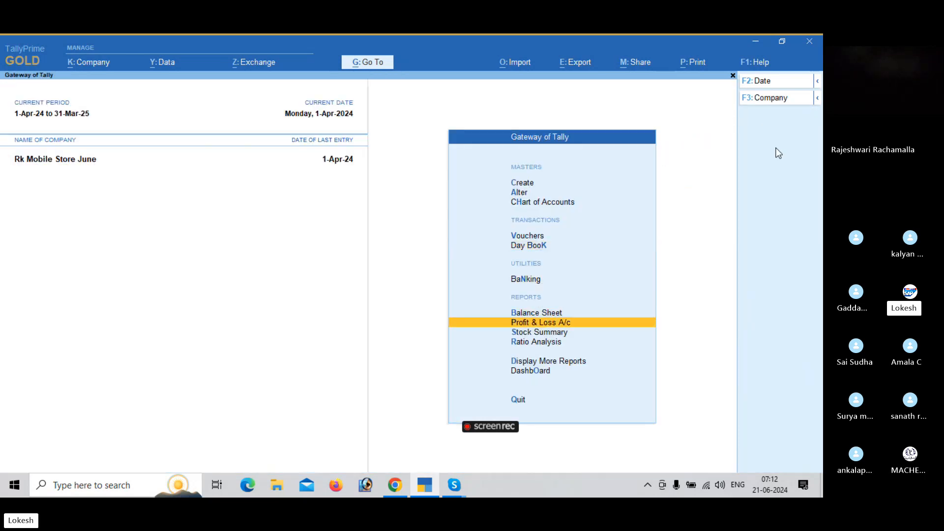
key(Return)
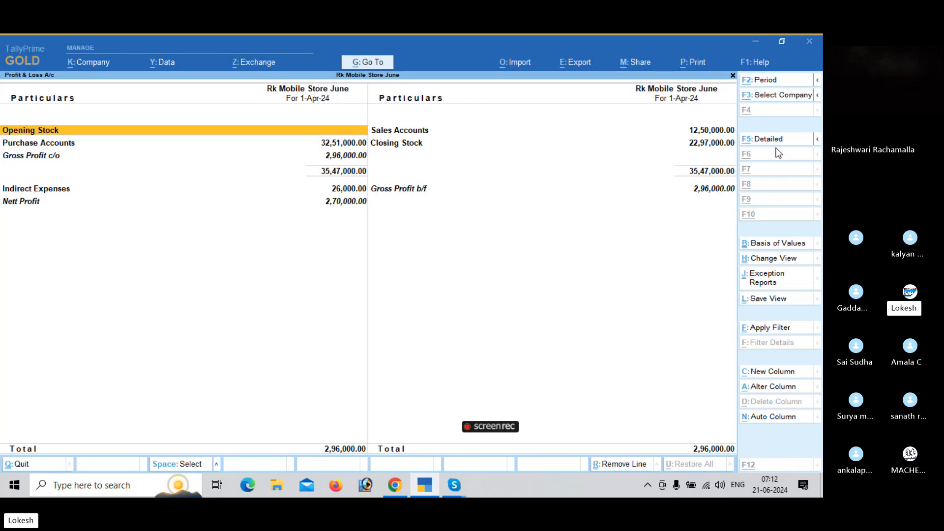
- Expand the Profit & Loss A/c to its detailed format and go through the lines down to Nett Profit
key(alt+F5)
key(Down)
key(Down)
key(Down)
key(Down)
key(Down)
key(Down)
key(Down)
key(Down)
key(Down)
key(Down)
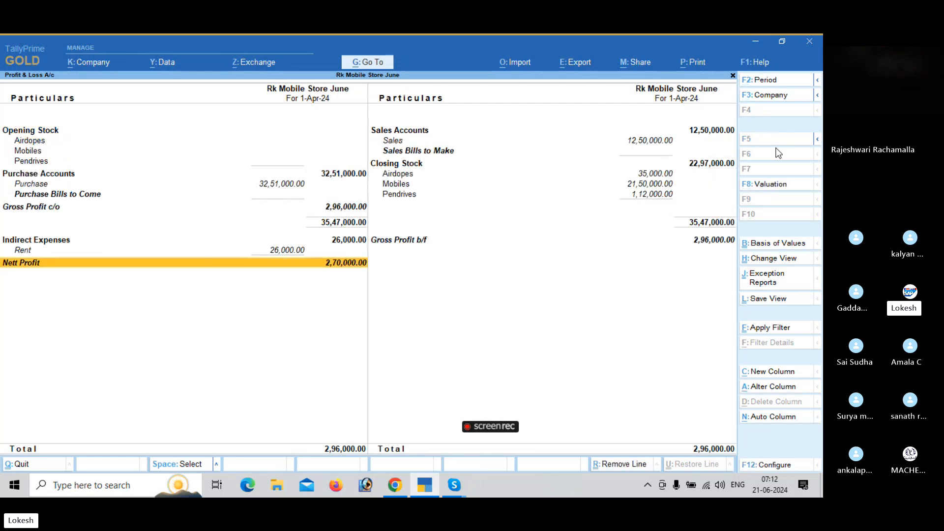
- Open the Stock Summary and expand the stock groups to show their individual items
key(Escape)
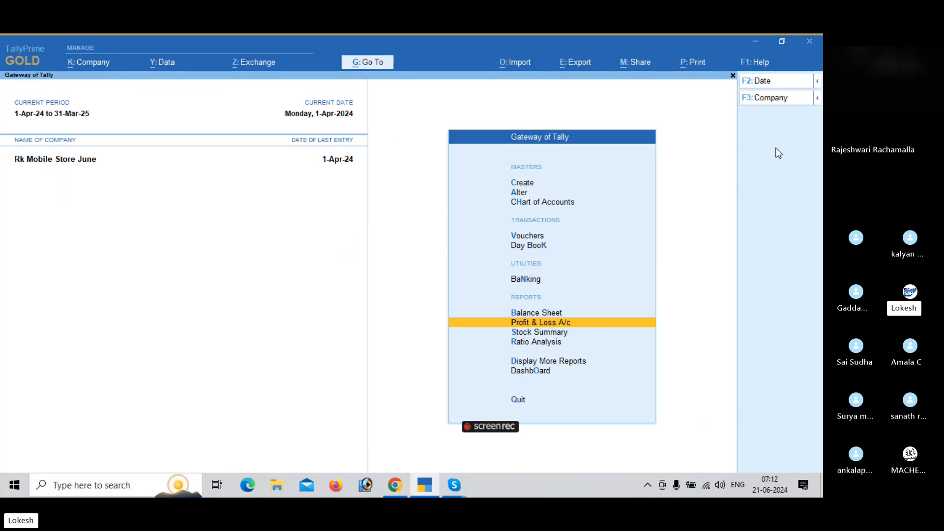
key(Down)
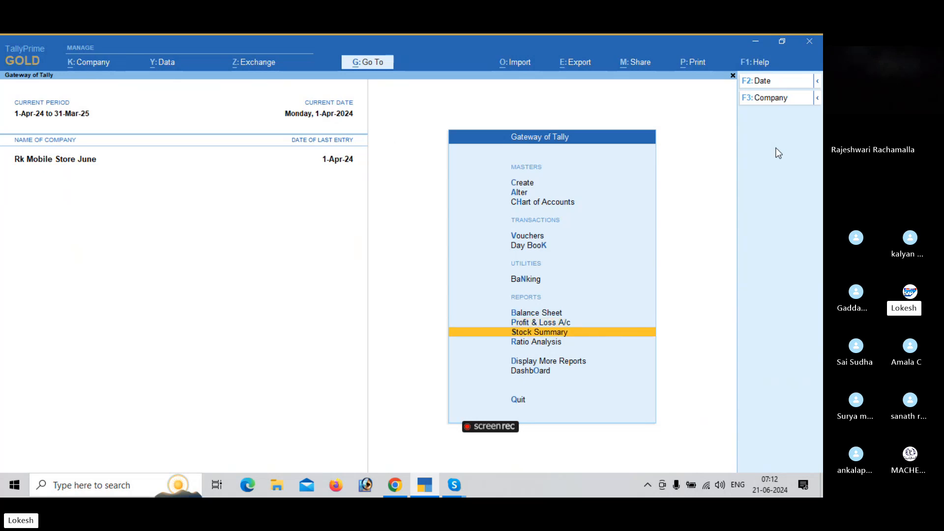
key(Return)
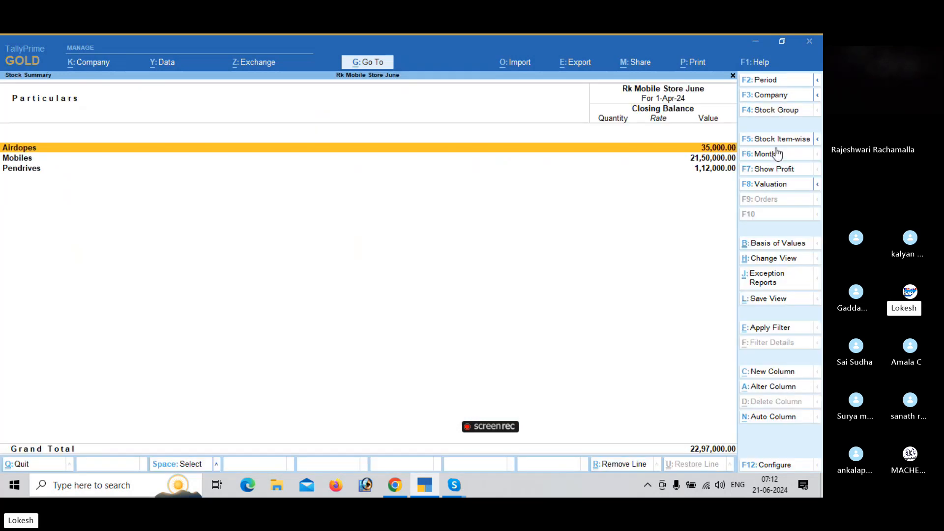
key(alt+F5)
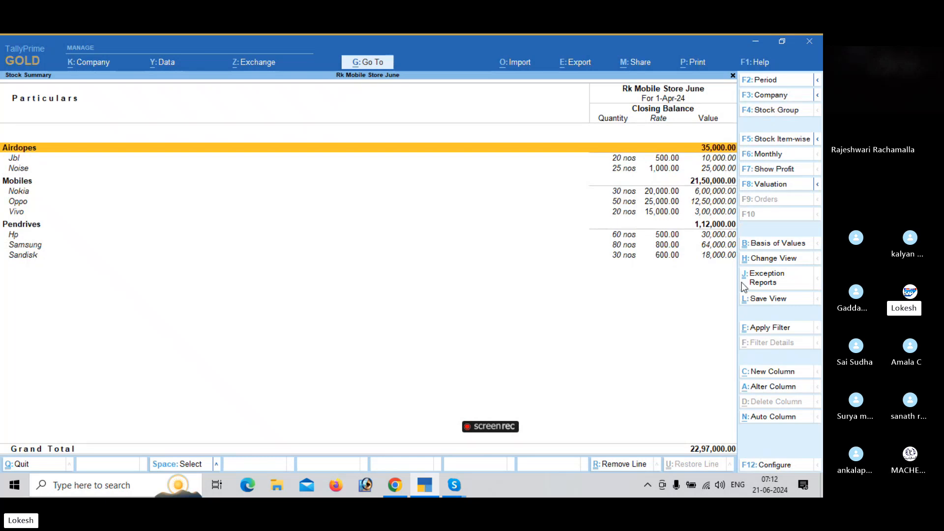
- Configure the Stock Summary with Show Goods Inwards and Show Goods Outwards set to Yes, keeping the other options
click(776, 470)
key(Down)
key(Down)
key(Down)
key(Down)
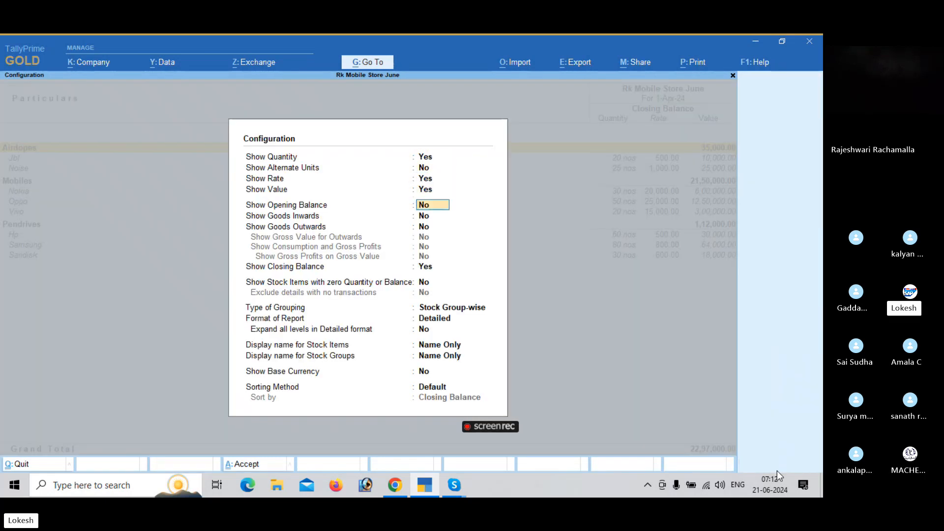
key(Down)
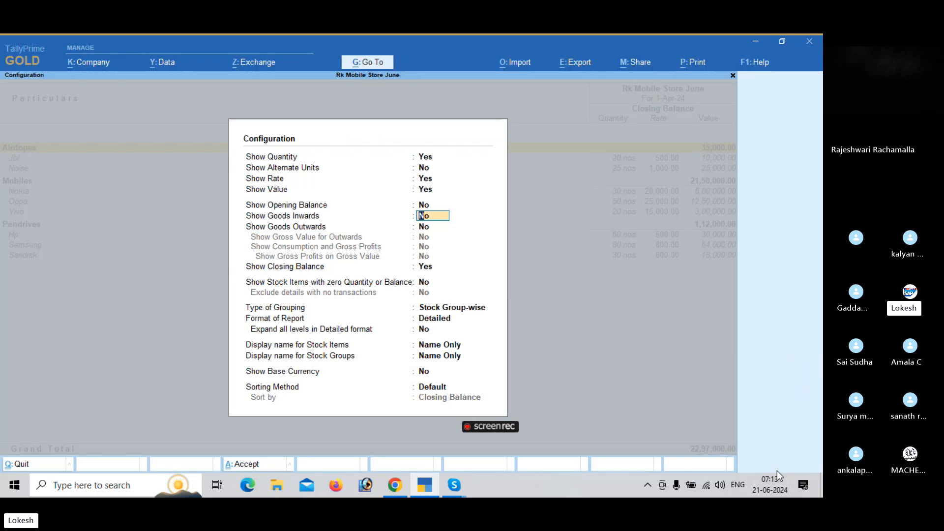
text(y)
key(Return)
text(y)
key(Return)
key(Down)
key(Down)
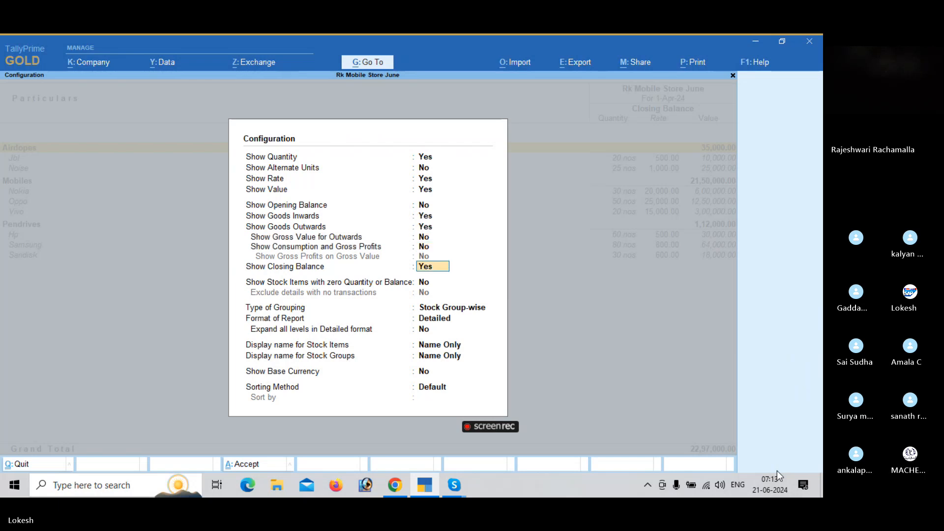
key(Return)
key(Return)
key(Return)
key(Return)
key(Return)
key(Return)
key(Return)
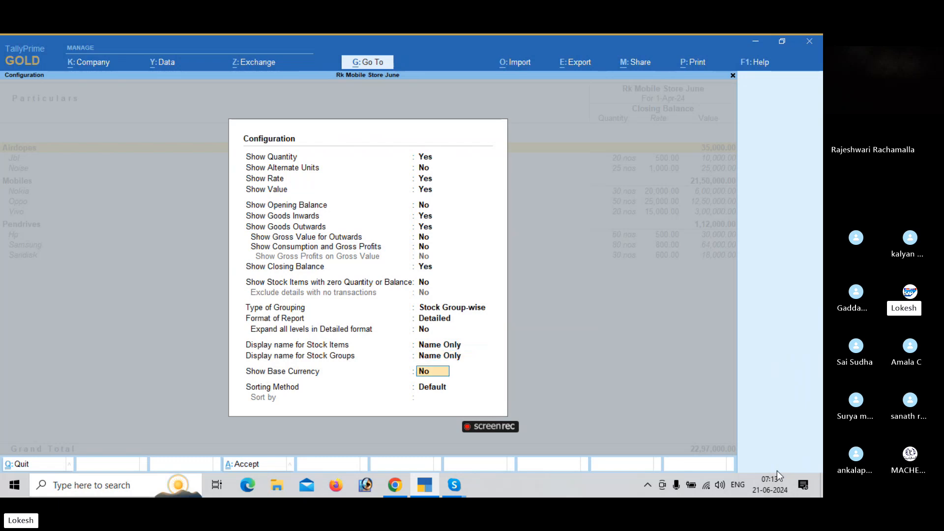
key(Return)
key(Return)
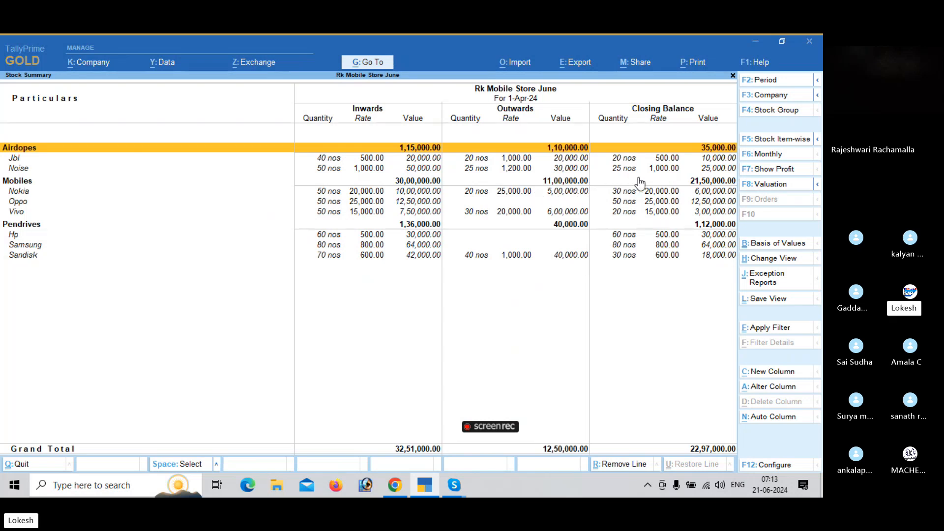
- Leave the Stock Summary and open the company's Dashboard
key(Escape)
key(Down)
key(Down)
key(Down)
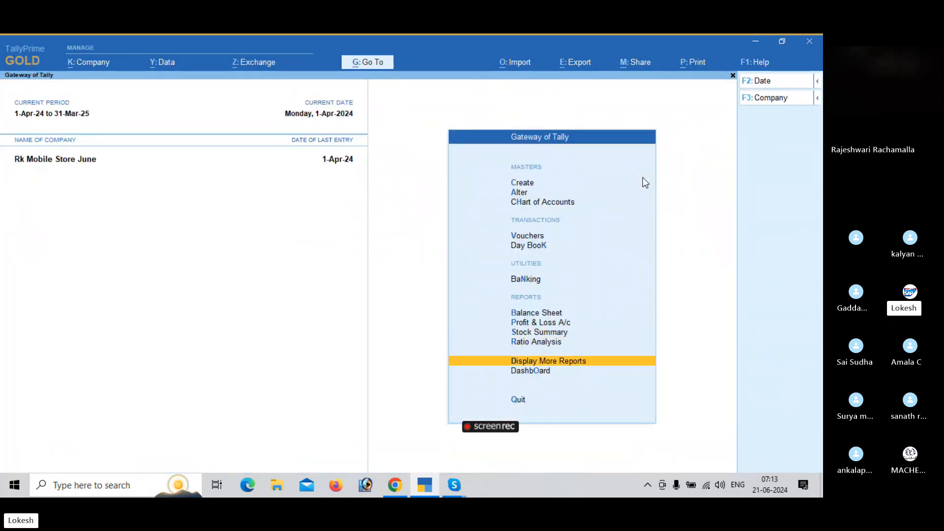
key(Return)
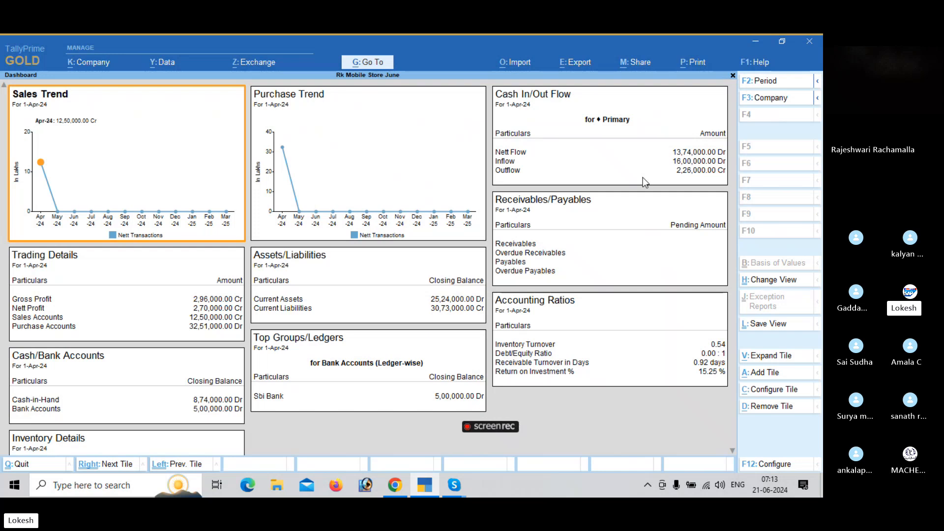
- Look over the remaining Dashboard tiles, including Inventory Details, and open the Account Books list among the additional reports
click(731, 451)
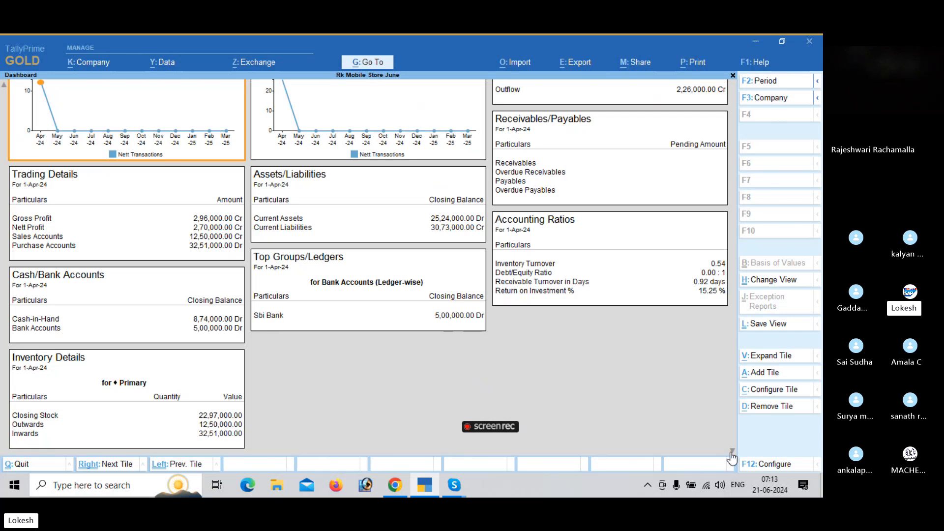
key(Escape)
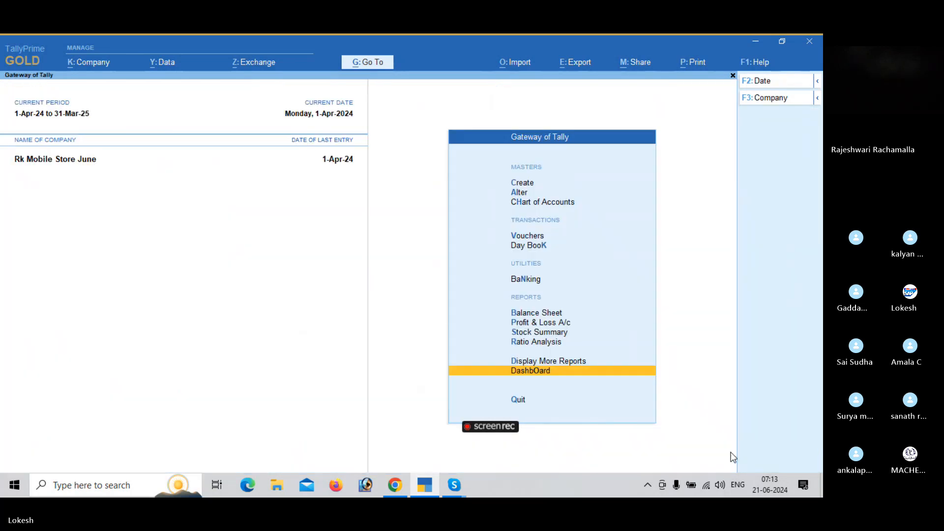
key(Up)
key(Return)
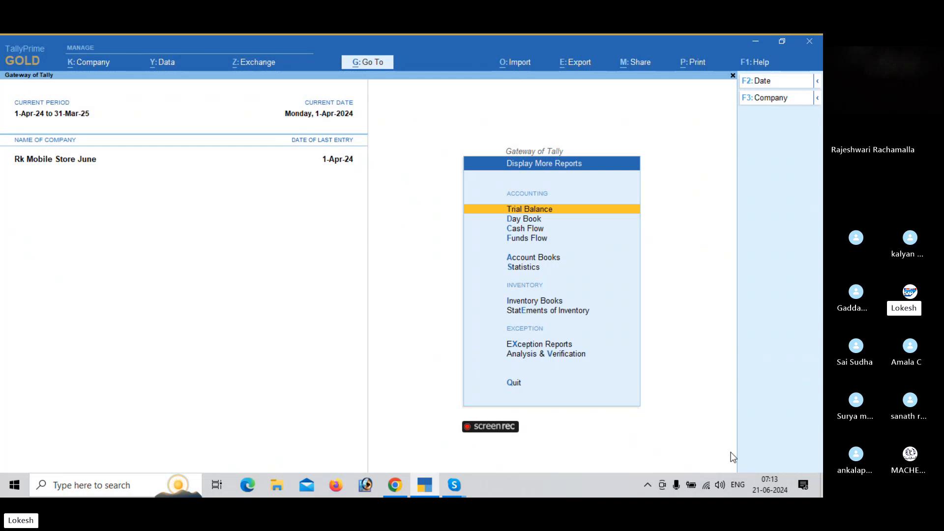
key(Down)
key(Down)
key(Down)
key(Down)
key(Return)
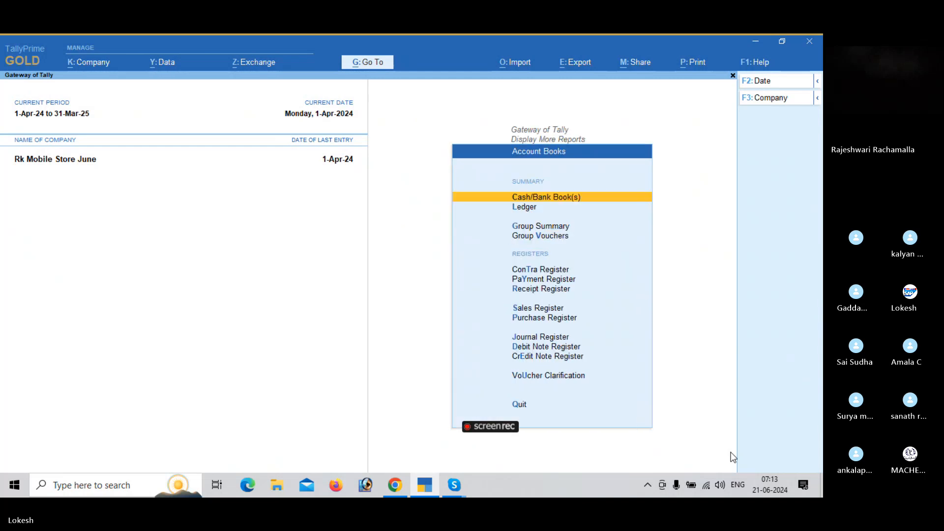
- View the Contra Register's list of all contra vouchers for April and return to the Account Books
key(Down)
key(Down)
key(Down)
key(Down)
key(Down)
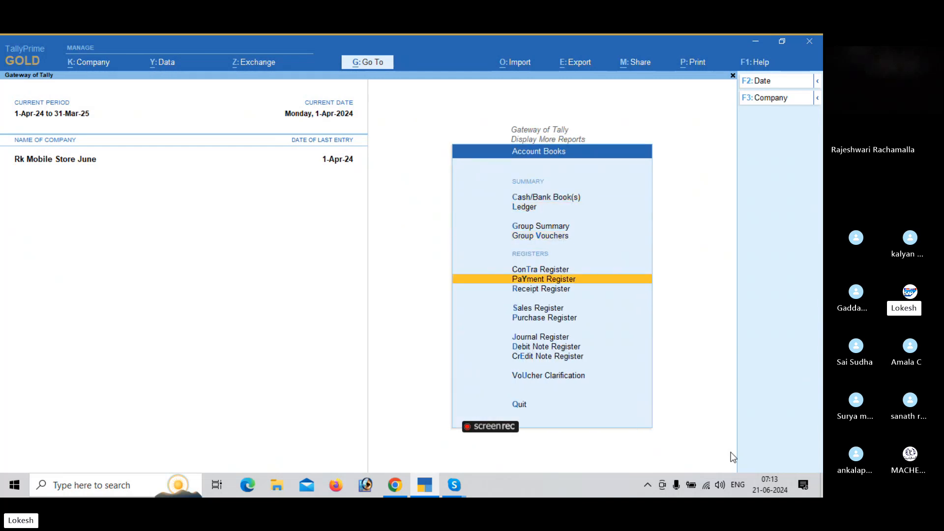
key(Up)
key(Return)
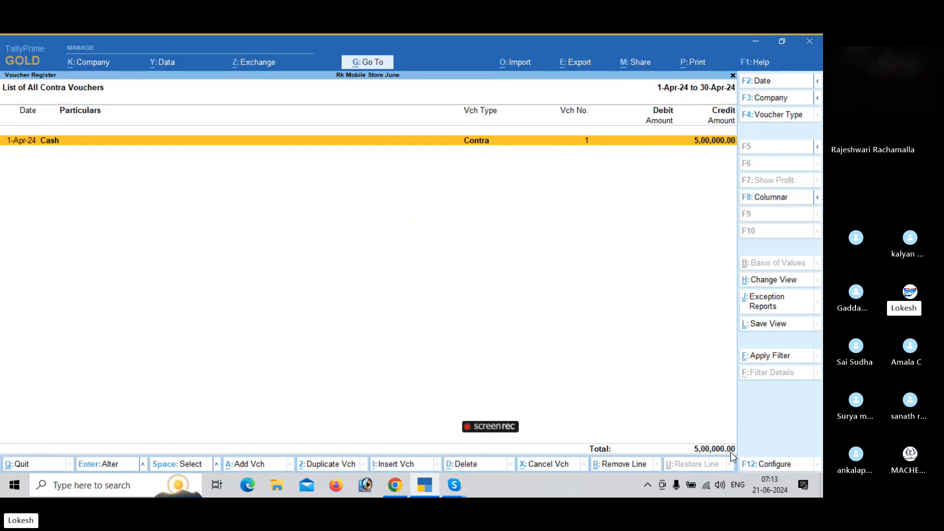
key(Escape)
- View the Payment Register's April vouchers and return to the Account Books
key(Down)
key(Return)
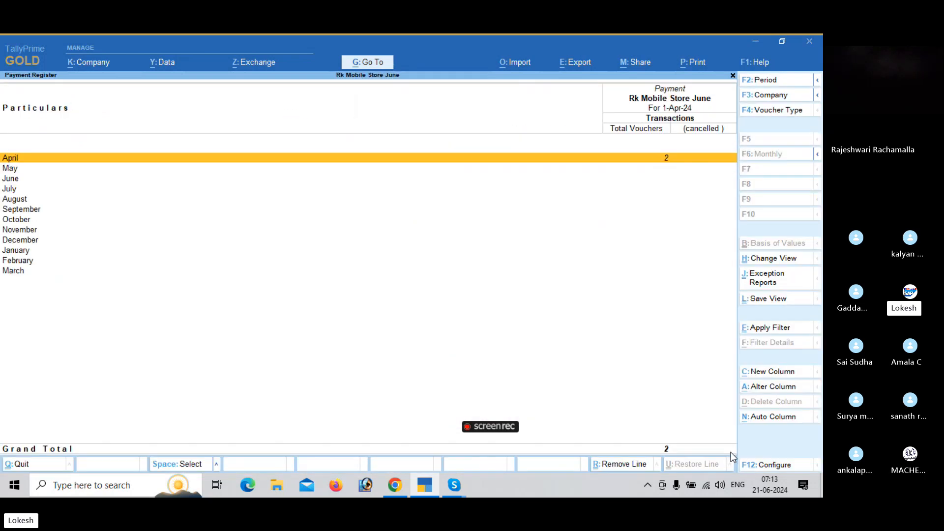
key(Return)
key(Escape)
key(Escape)
- View the Receipt Register's April vouchers and return to the Account Books
key(Down)
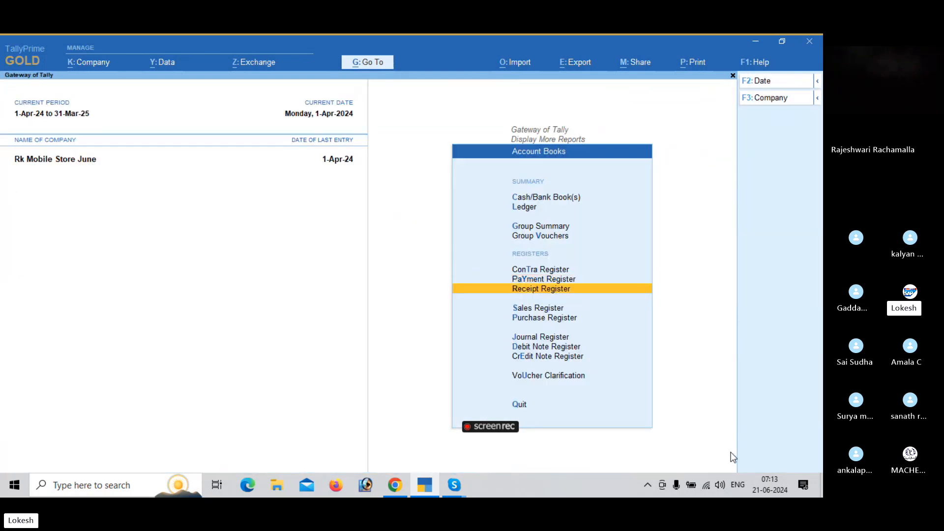
key(Return)
key(Return)
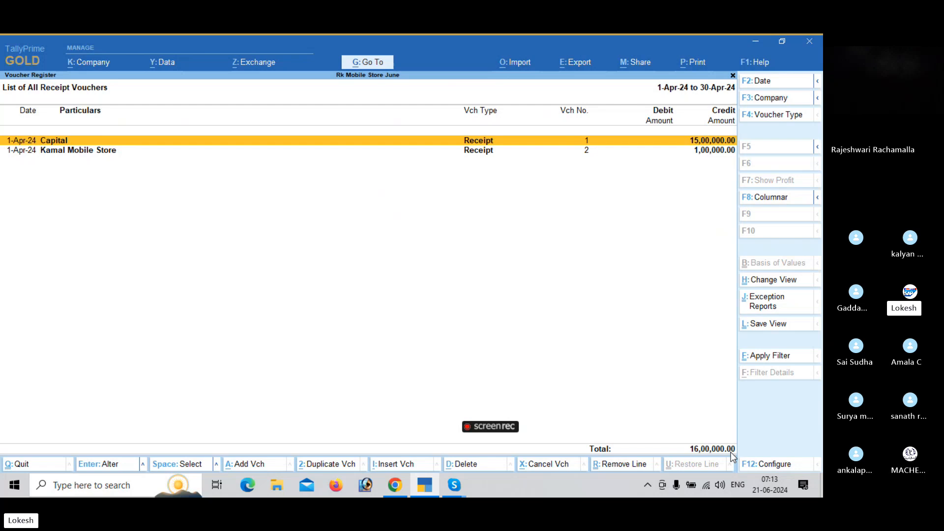
key(Escape)
key(Escape)
- View the monthly Sales Register and Purchase Register, and return to the Gateway of Tally
key(Down)
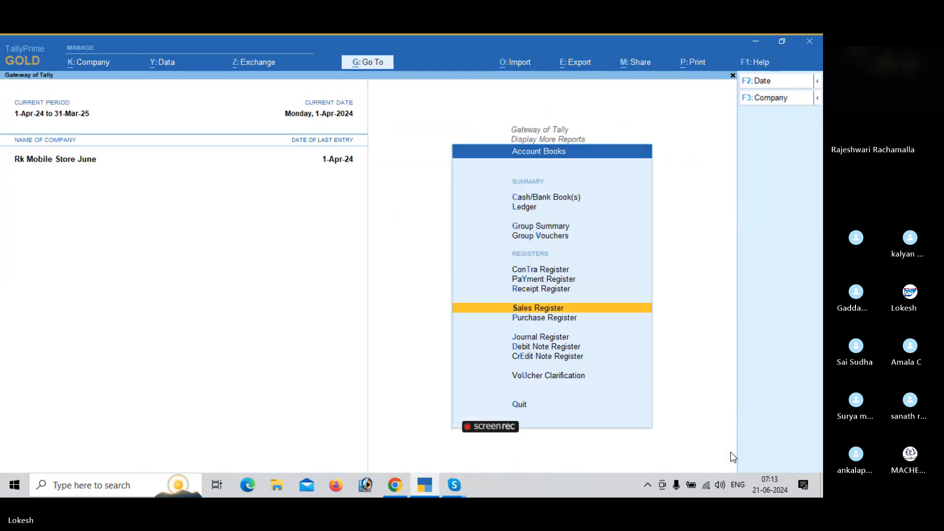
key(Return)
key(Escape)
key(Down)
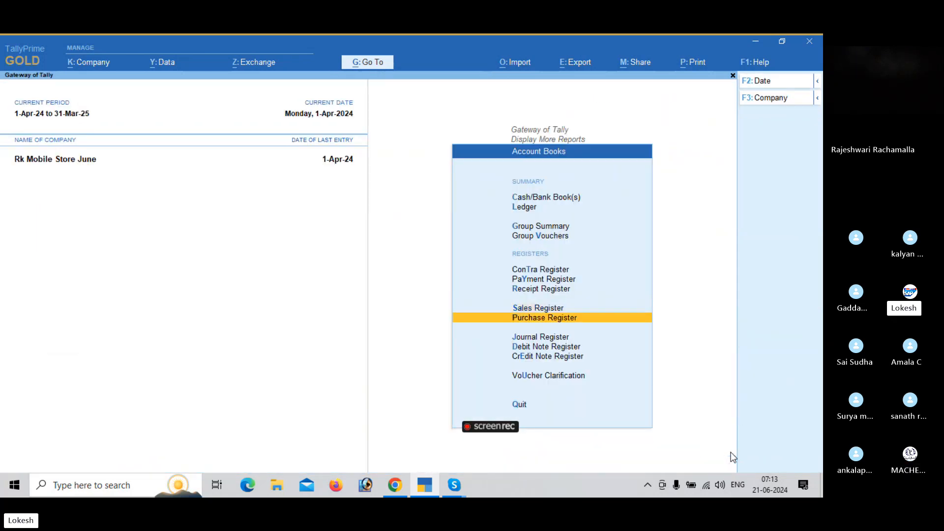
key(Return)
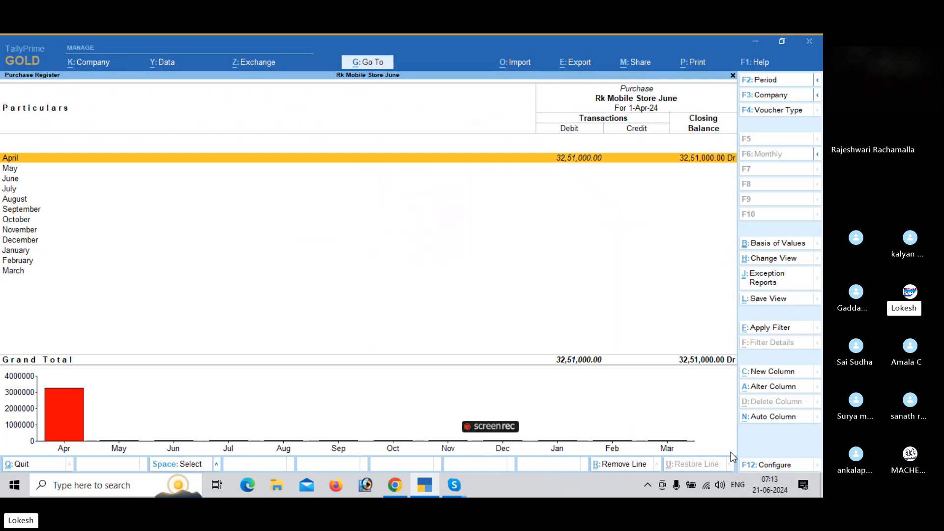
key(Escape)
key(Escape)
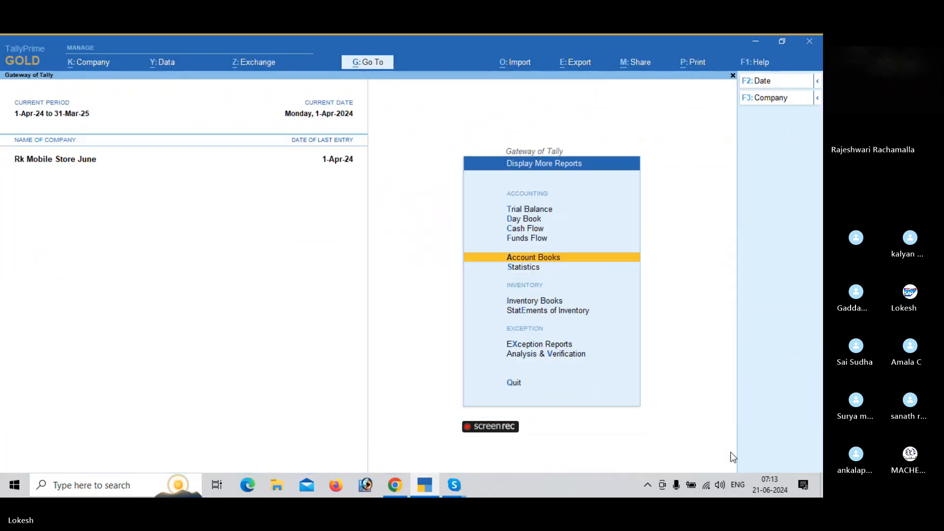
key(Escape)
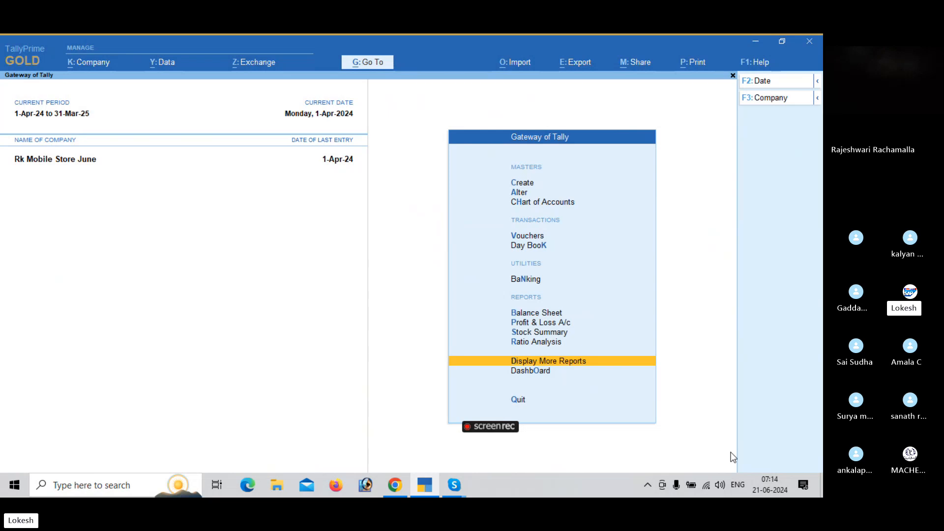
- Check the Skype call window and return to TallyPrime
click(459, 486)
click(445, 440)
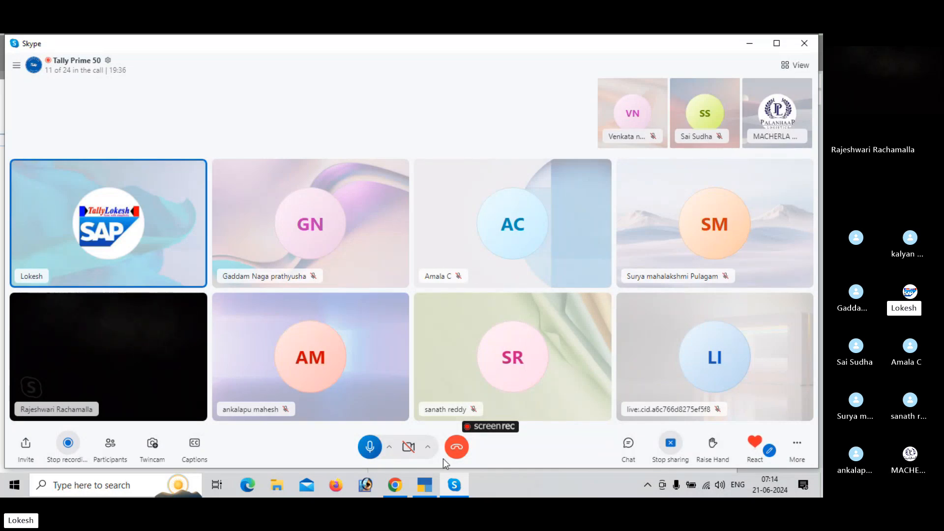
click(424, 486)
- Create a stock group named Medicines under Primary, keeping the quantities-added option at No
key(Down)
key(Down)
key(Down)
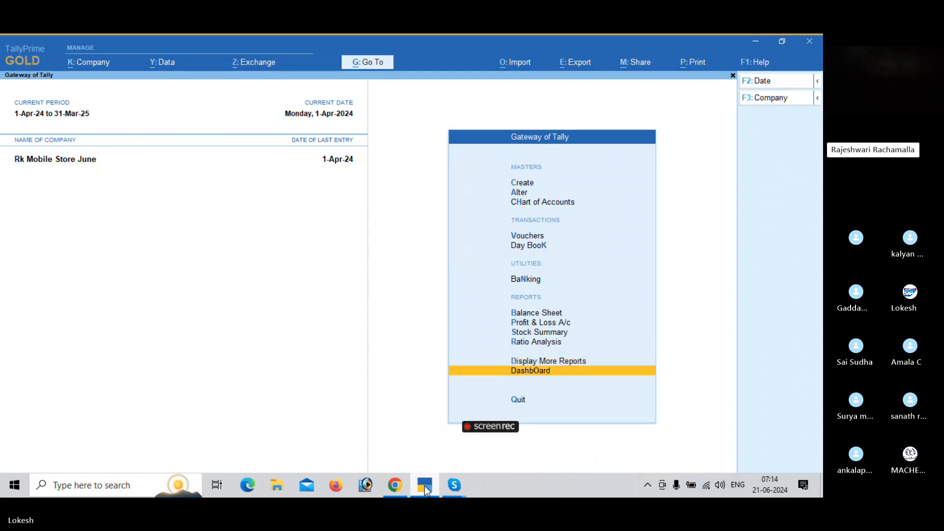
key(Return)
key(Down)
key(Down)
key(Down)
key(Down)
key(Down)
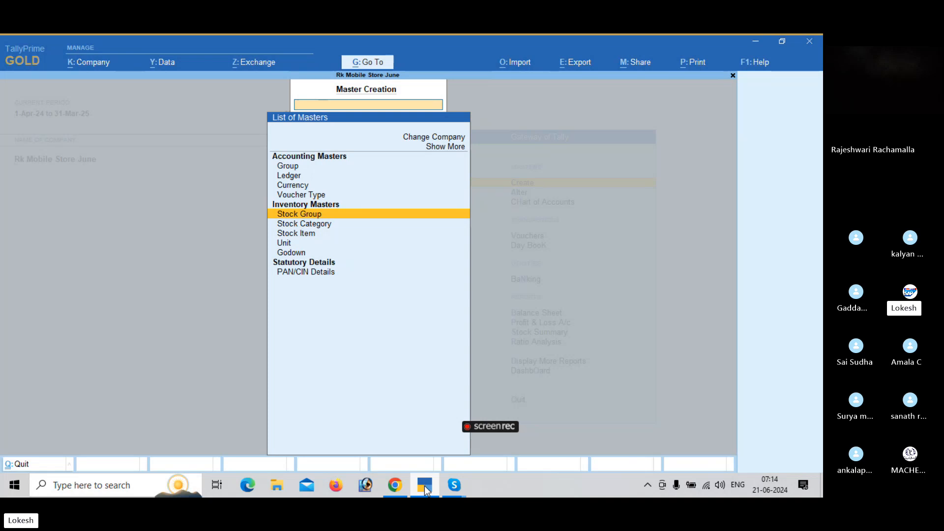
key(Return)
text(Me)
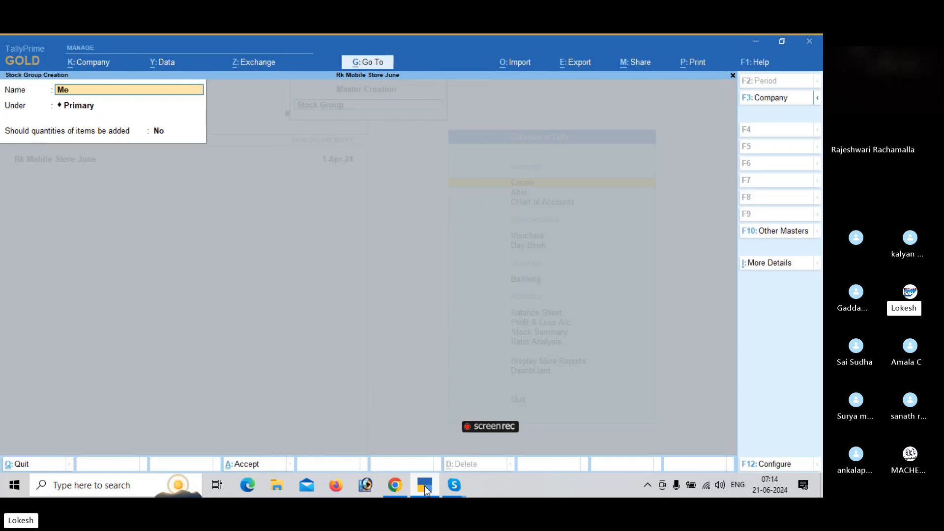
text(dicines)
key(Return)
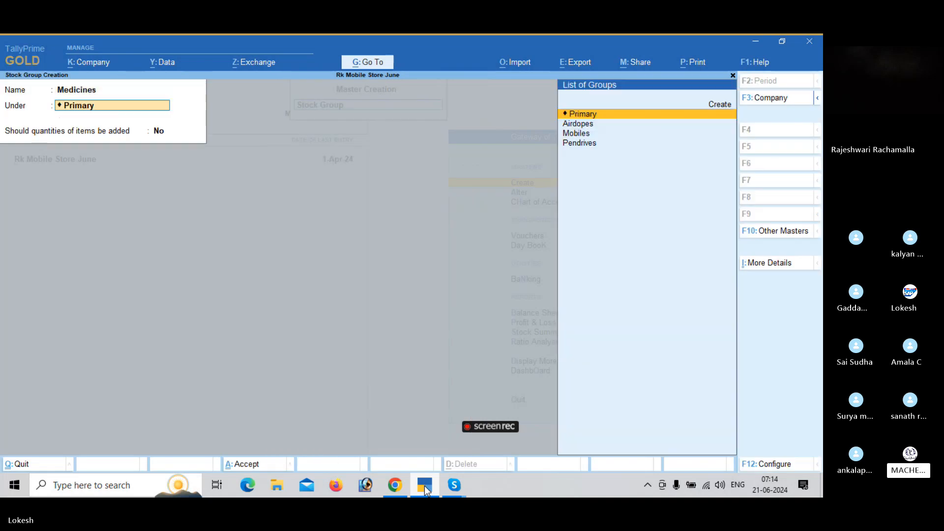
key(Return)
key(Return)
key(Return)
- Create a stock group named General Items under Primary and close the stock group form
text(G)
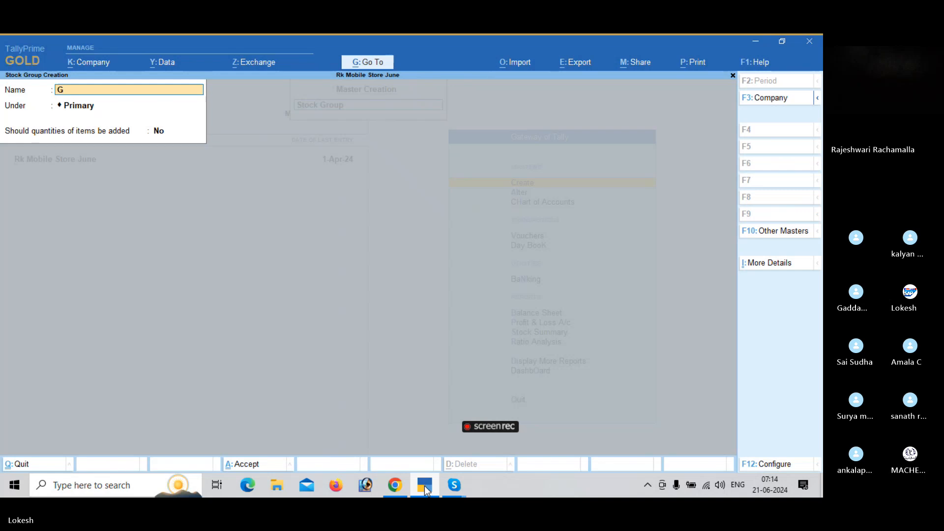
text(eneral Itesm)
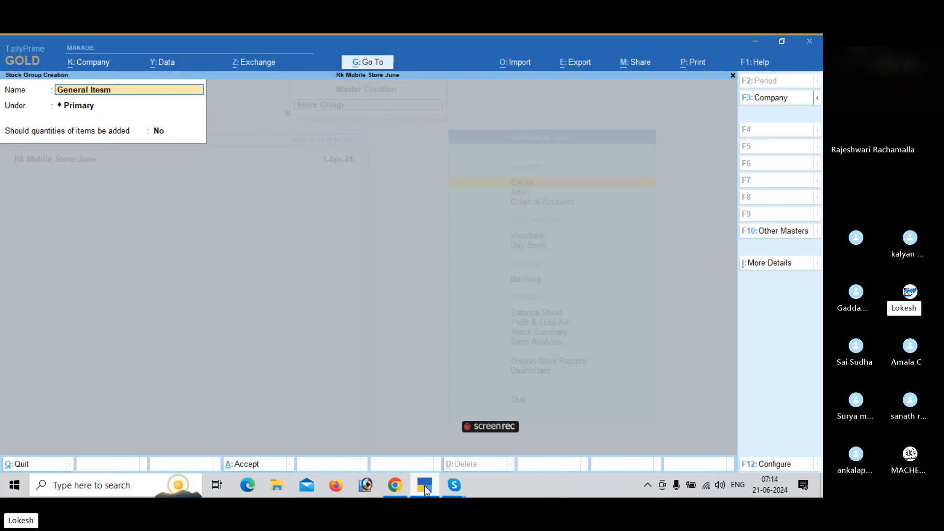
key(BackSpace)
key(BackSpace)
text(ms)
key(Return)
key(Return)
key(Return)
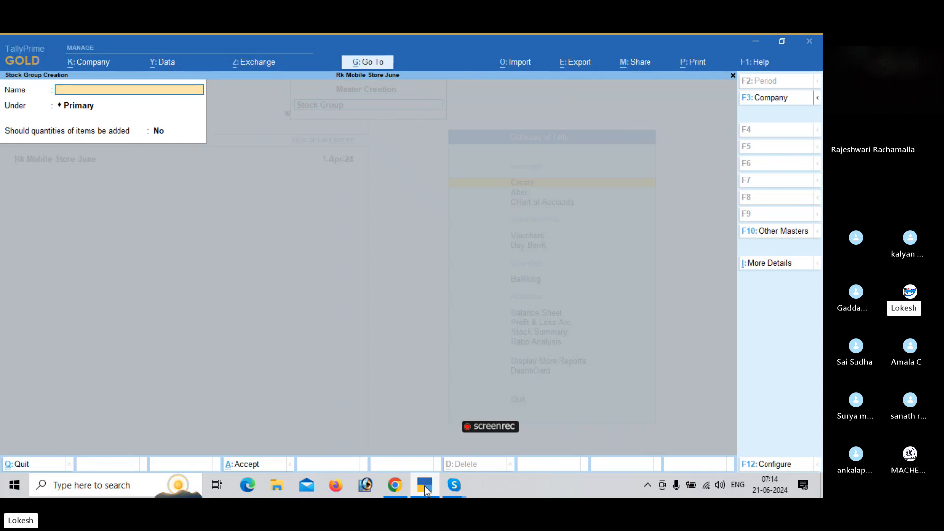
key(Escape)
key(y)
- Create a stock category named Painkillers under Primary
key(Down)
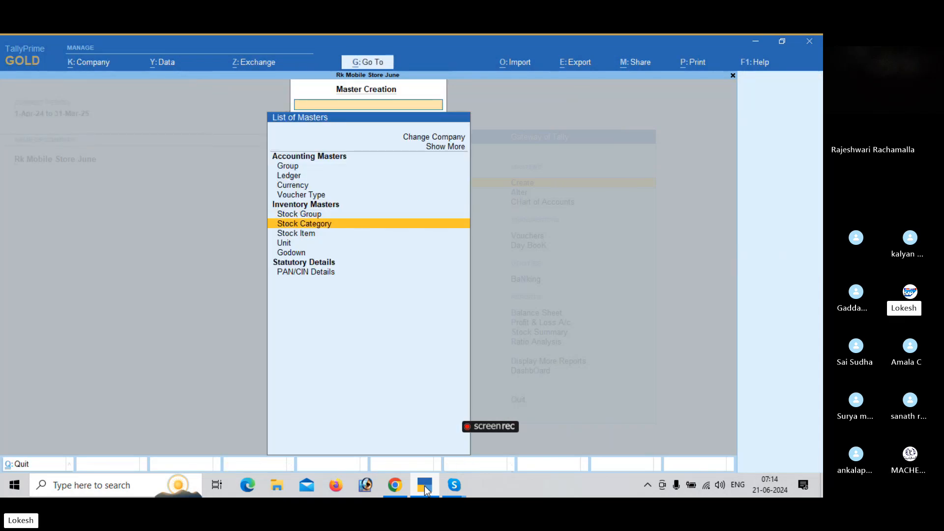
key(Return)
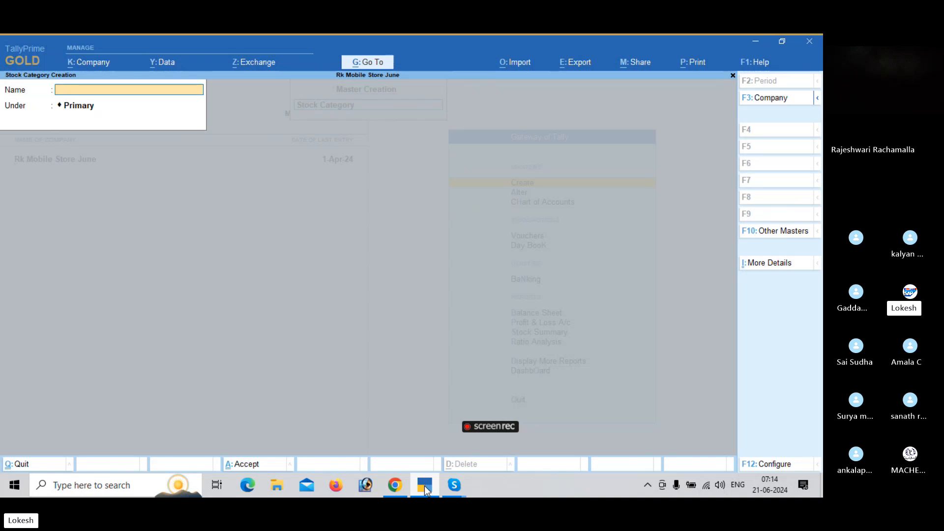
text(Painkillers)
key(Return)
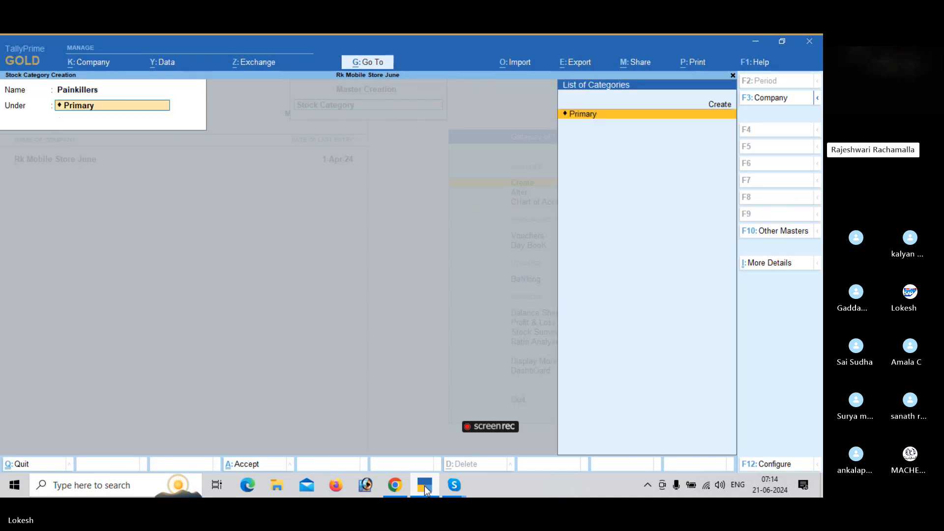
key(Return)
key(Return)
- Create a stock category named Antibiotics under Primary
text(An)
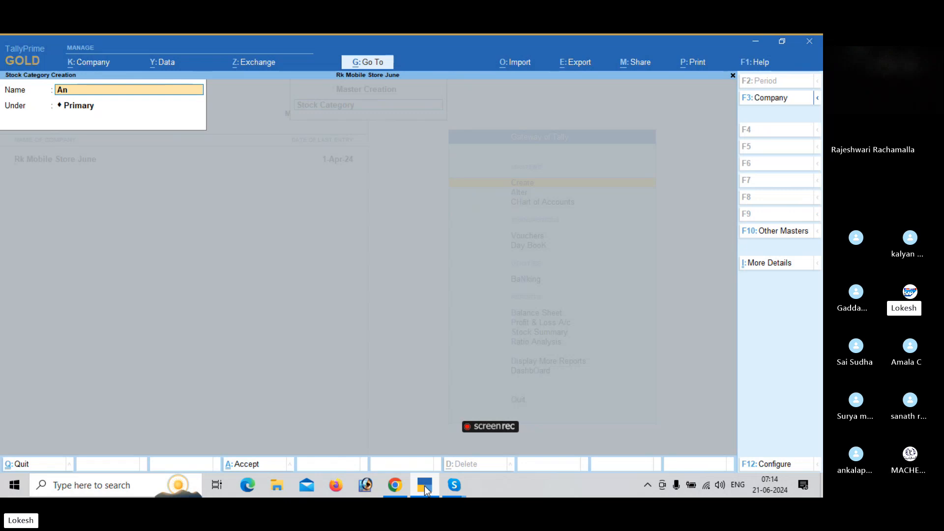
text(tibiotics)
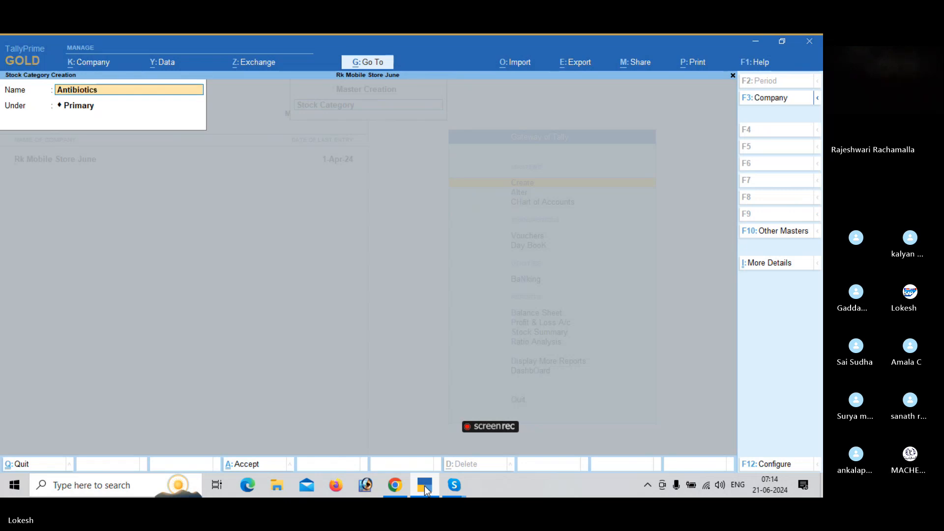
key(Return)
key(Return)
key(Return)
- Create a stock category named Syrups under Primary
text(Syrups)
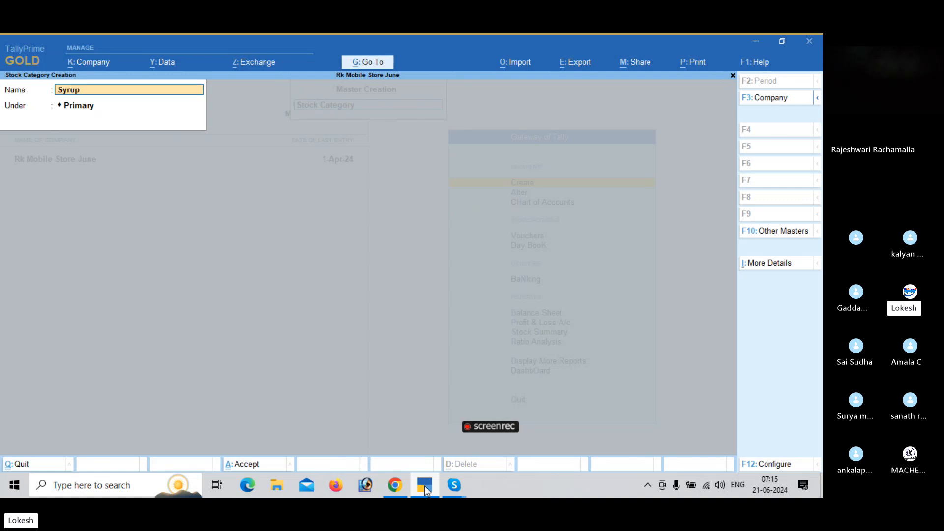
key(Return)
key(Return)
key(Return)
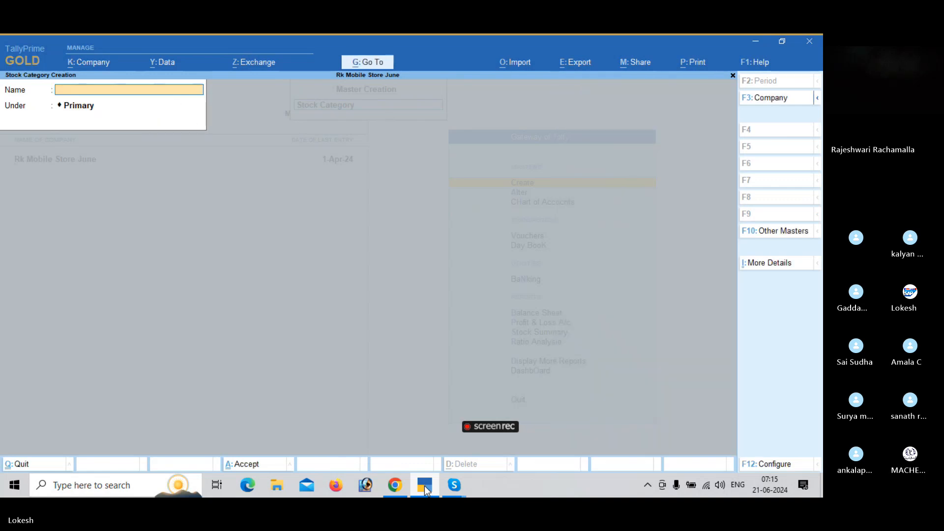
- Create a stock category named Soaps under Primary
text(Soaps)
key(Return)
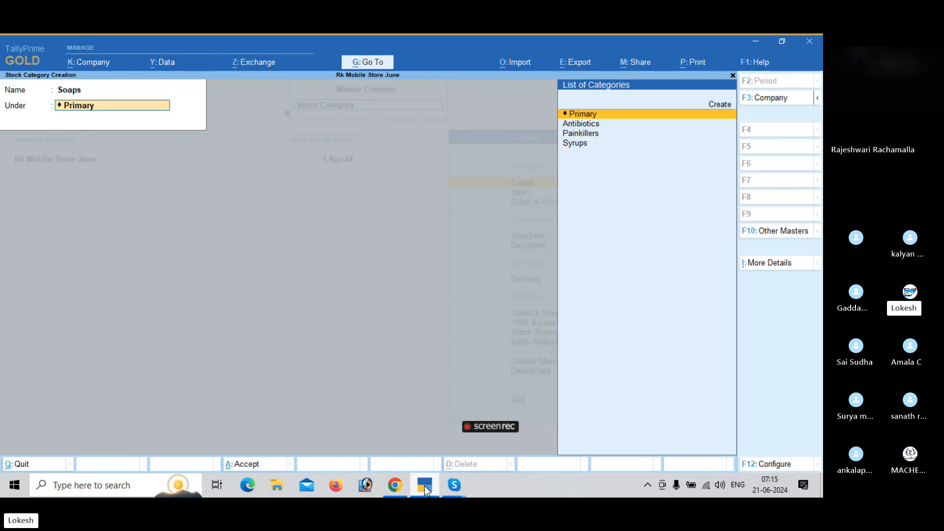
key(Return)
key(Return)
- Create a stock category named Toothpastes under Primary
text(T)
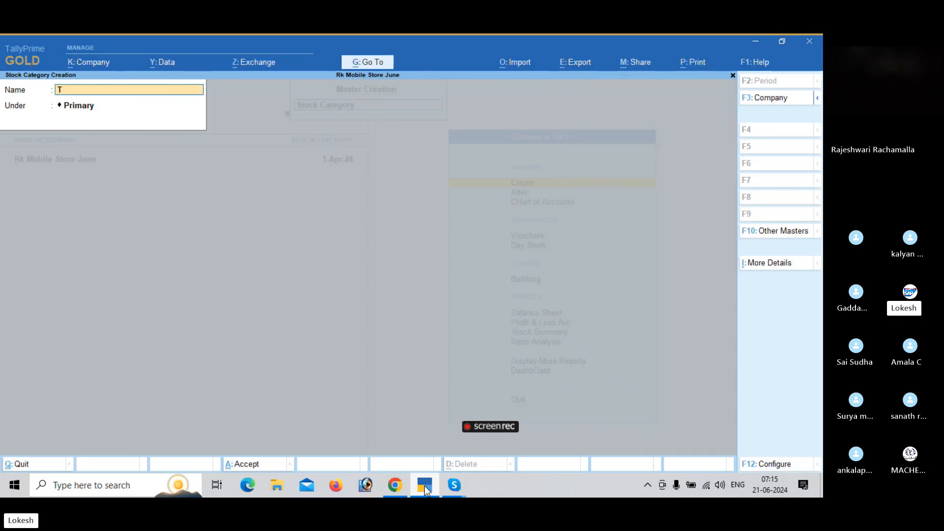
text(oothpastes)
key(Return)
key(Return)
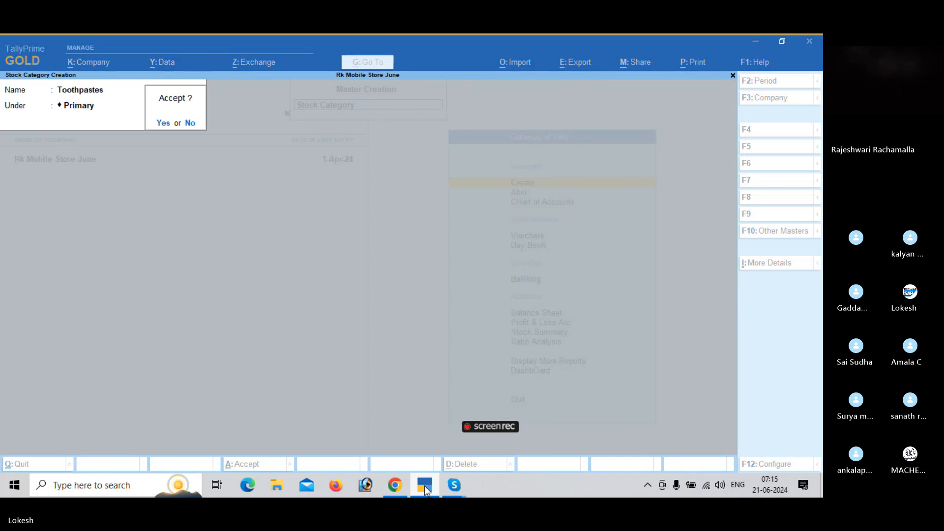
key(Return)
- Create a stock category named Shampoo under Primary and close the stock category form
text(Sh)
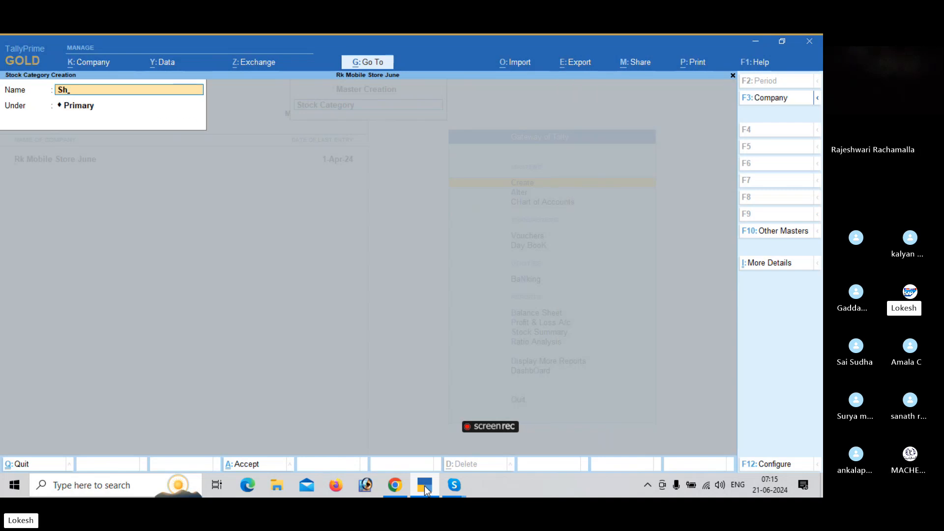
text(ampoo)
key(Return)
key(Return)
key(Return)
key(Escape)
key(Return)
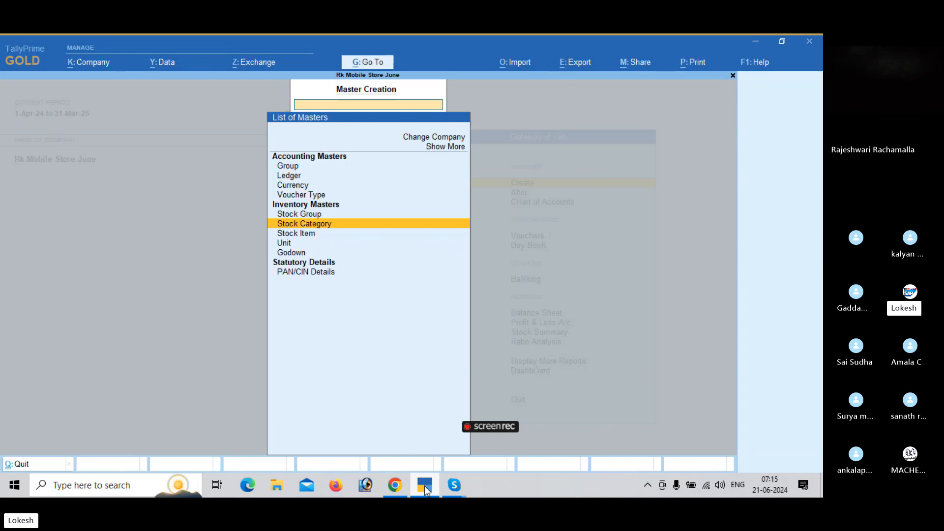
- Start a new stock item named Nimsulide and place it under the Medicines group
key(Down)
key(Return)
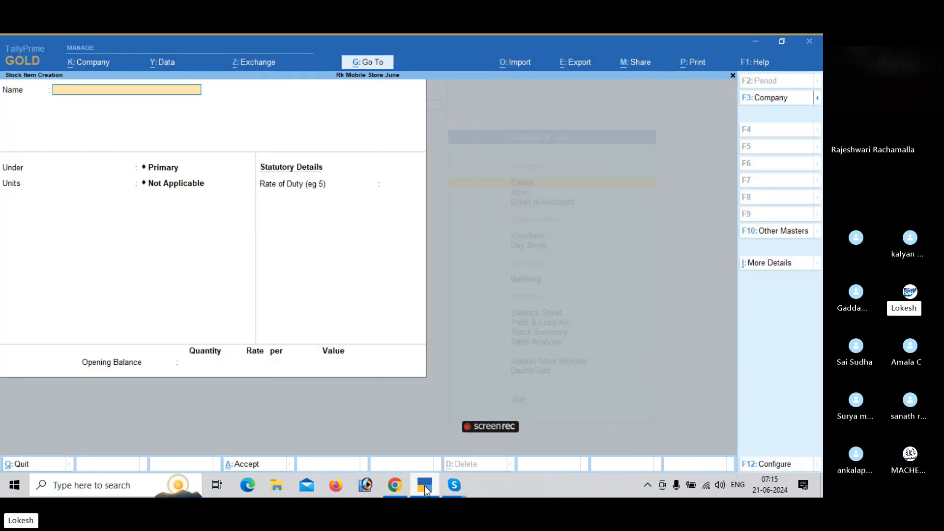
text(Nimsulide)
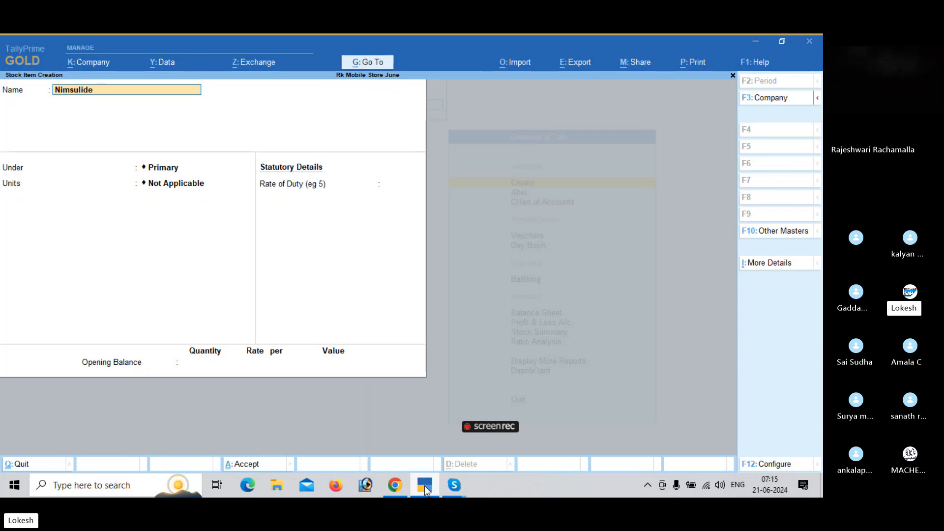
key(Return)
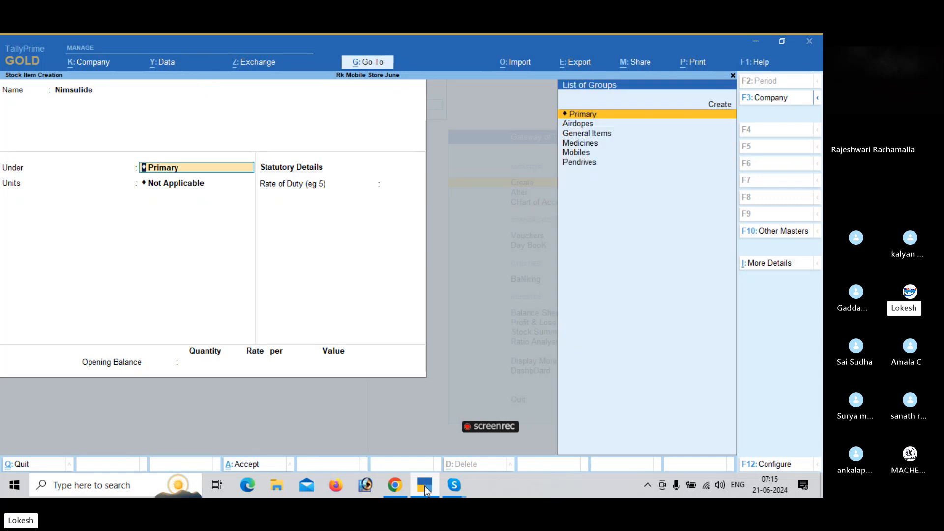
key(Down)
key(Down)
key(Down)
key(Return)
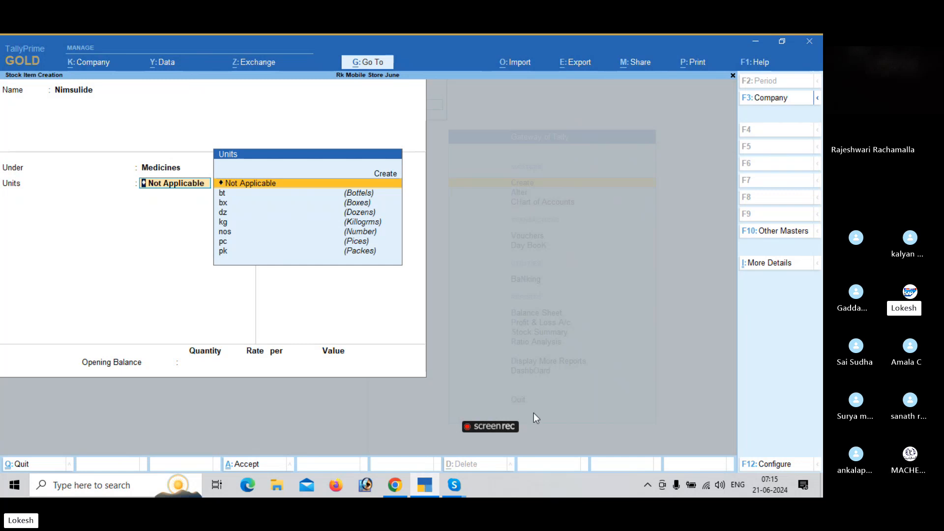
- Enable Use Stock Category for Stock Items in the stock item configuration and accept the settings
click(777, 463)
key(Down)
key(Down)
key(Down)
key(Down)
key(Down)
key(Down)
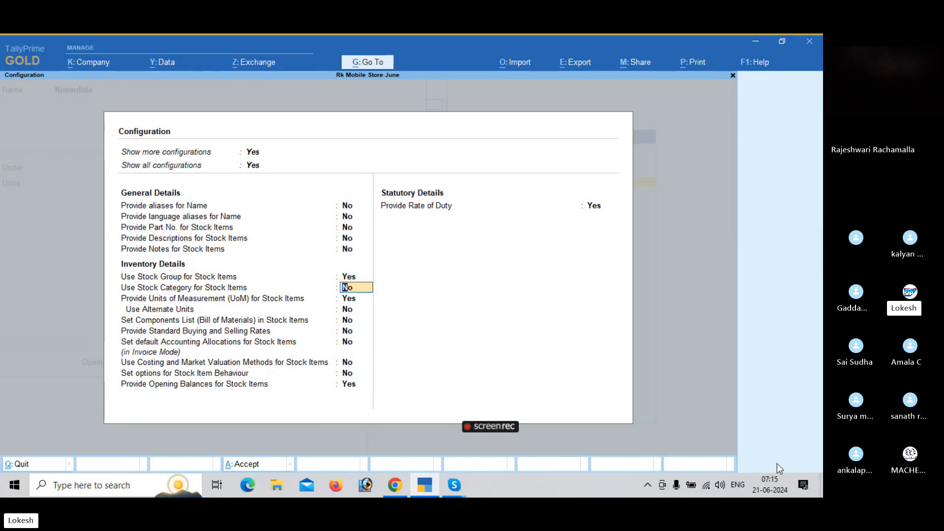
text(y)
key(Return)
key(Return)
key(Return)
key(Return)
key(Return)
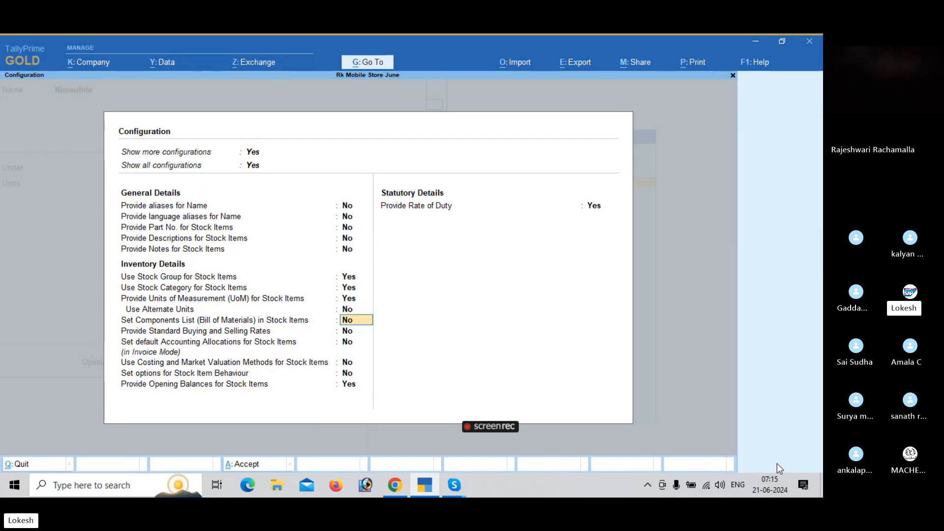
key(Return)
key(Return)
key(Return)
key(Return)
key(Return)
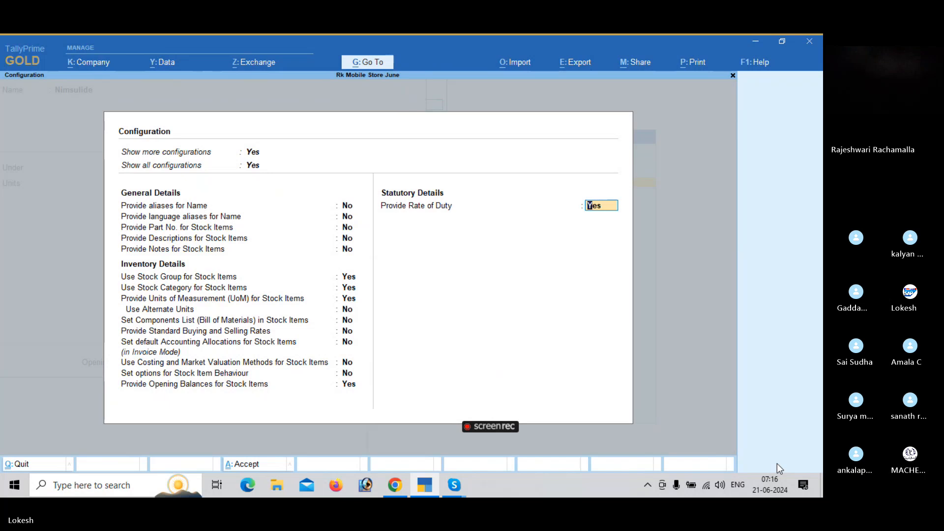
key(BackSpace)
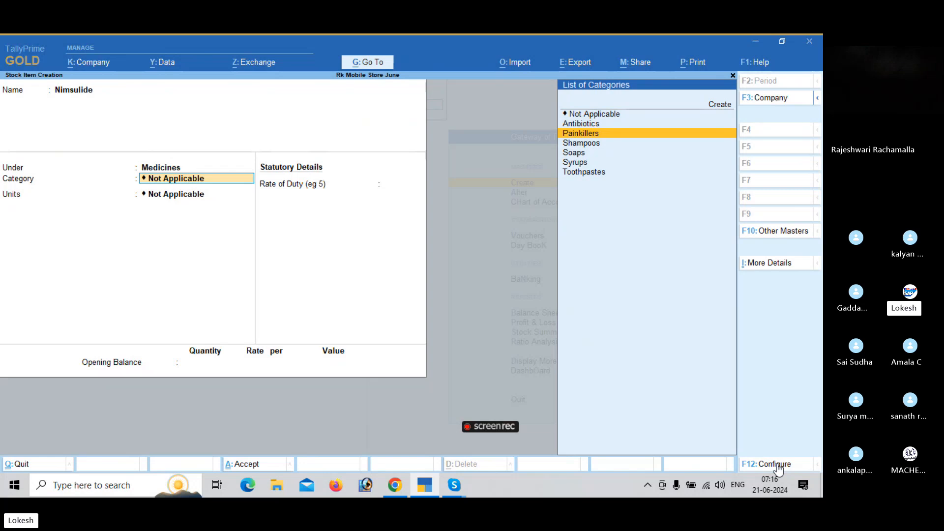
- Assign Nimsulide the Painkillers category and the bx unit, leave the opening balance blank, and save the item
key(Return)
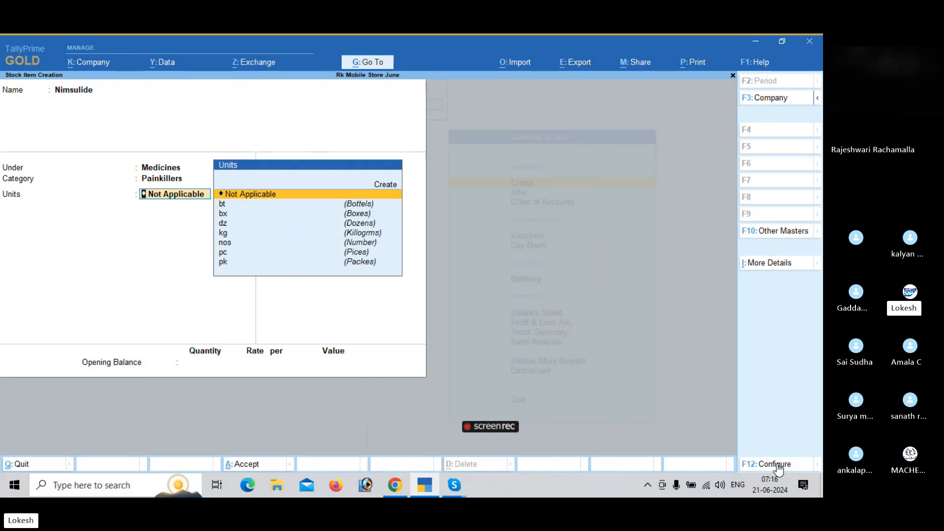
key(Down)
key(Down)
key(Return)
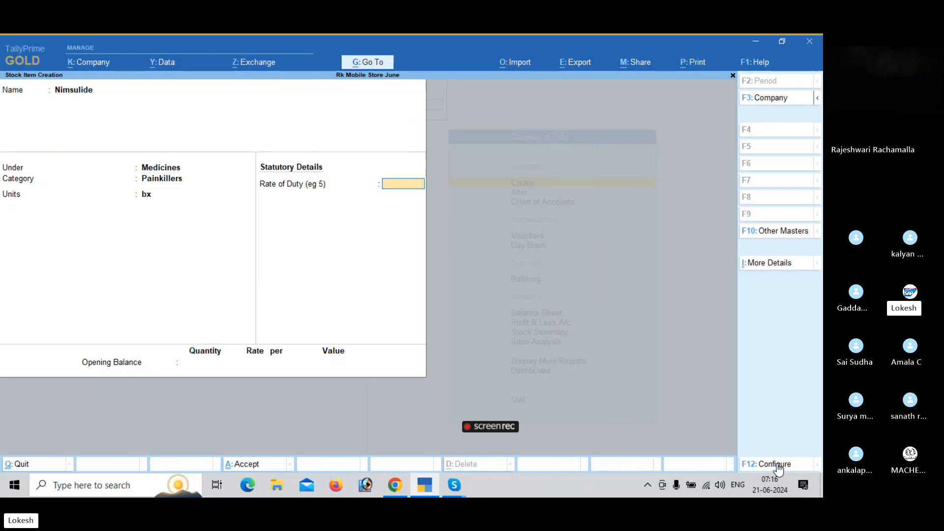
key(Return)
key(Return)
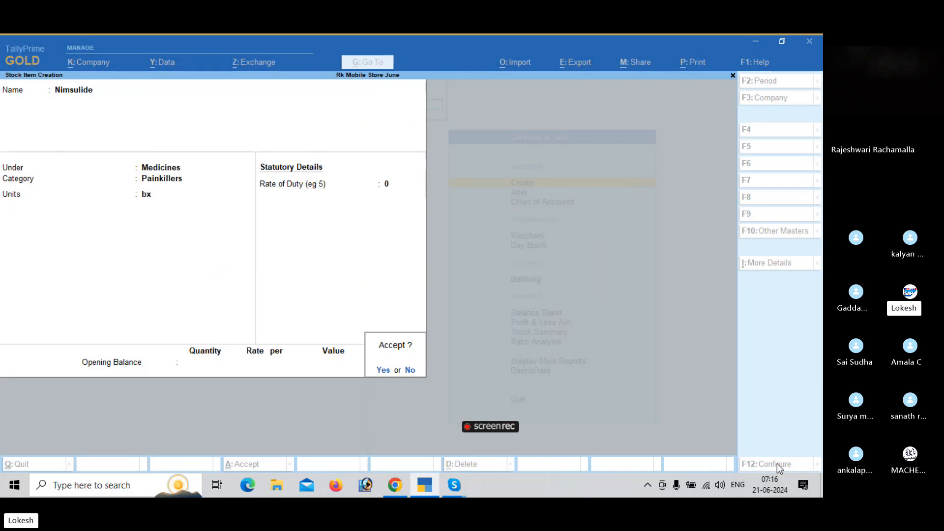
key(Return)
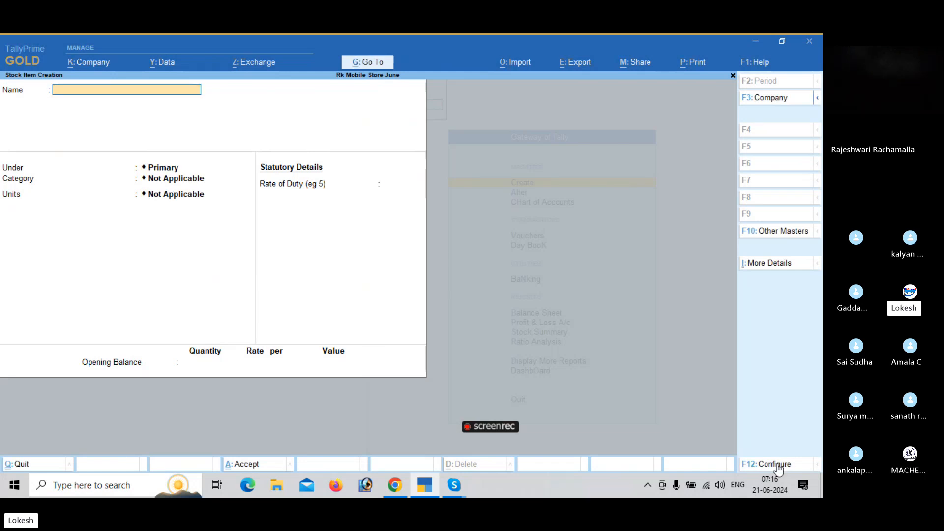
- Create a stock item named Overan under Medicines with category Painkillers and unit bx
text(Overan)
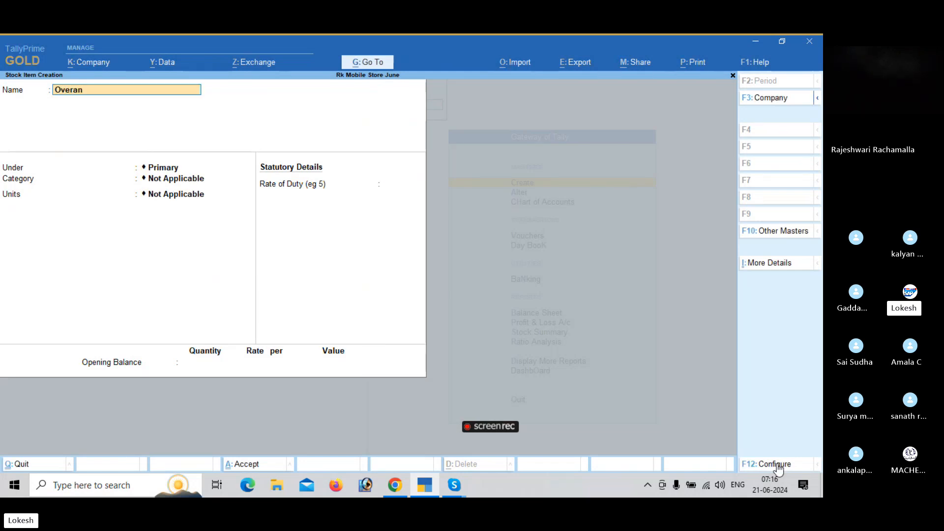
key(Return)
text(med)
key(Return)
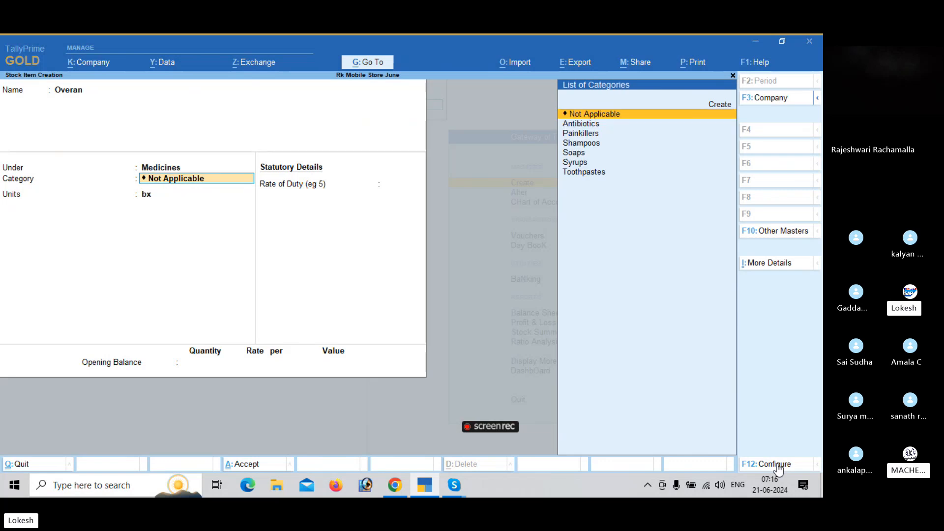
key(Down)
key(Down)
key(Return)
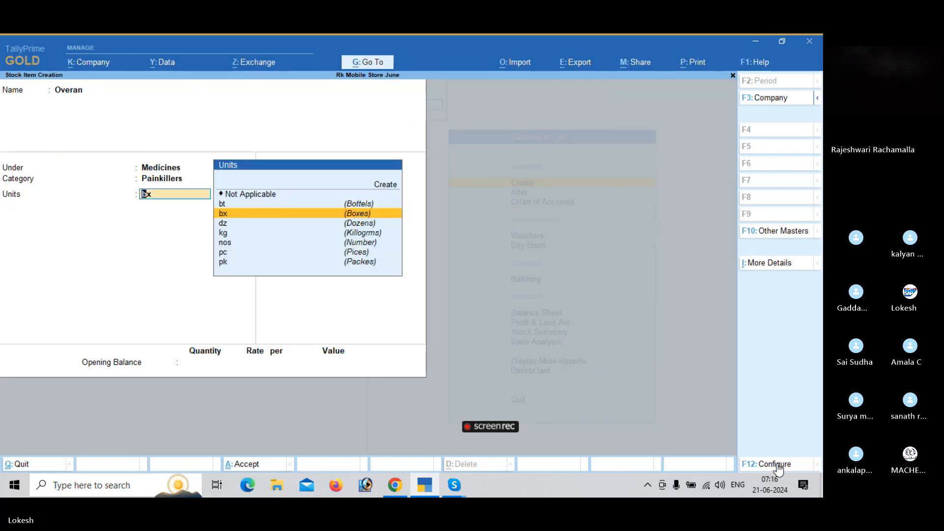
key(Return)
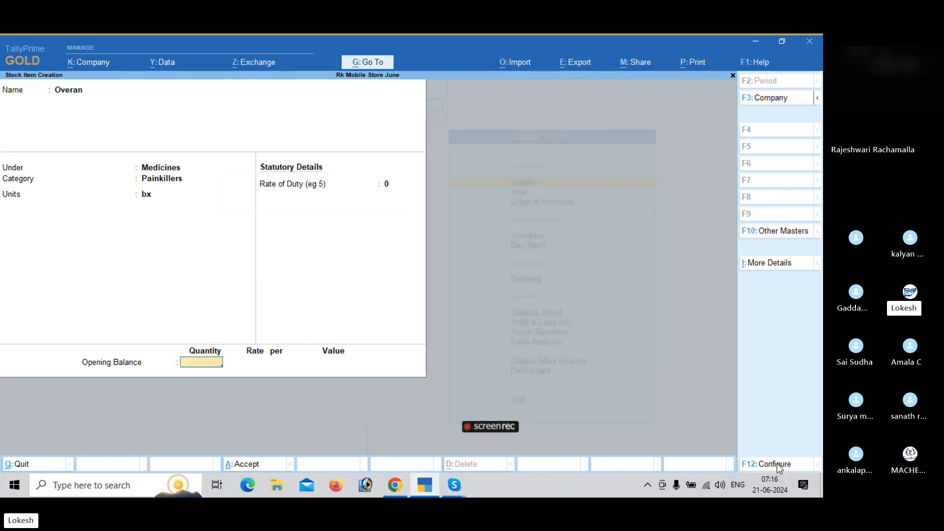
key(Return)
key(Return)
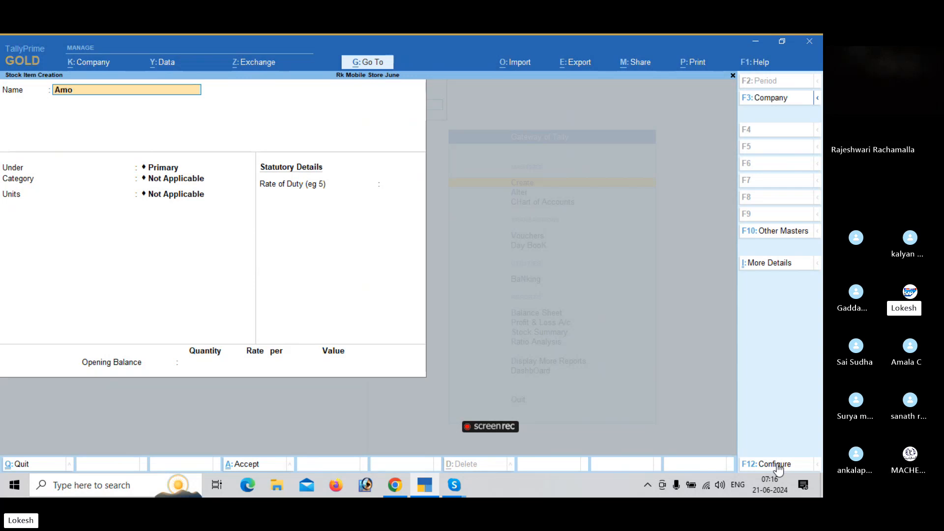
- Create a stock item named Amoxocolian under Medicines with category Antibiotics and unit bx
text(xo)
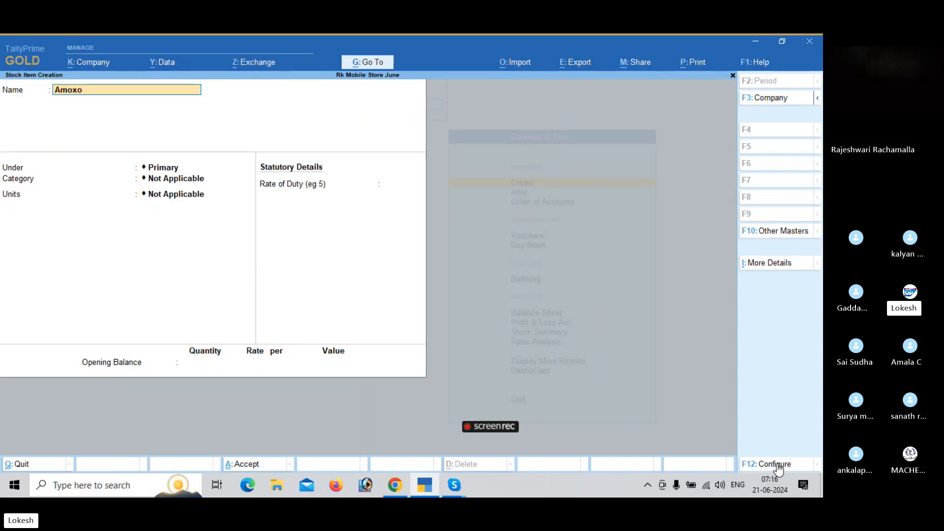
text(colia)
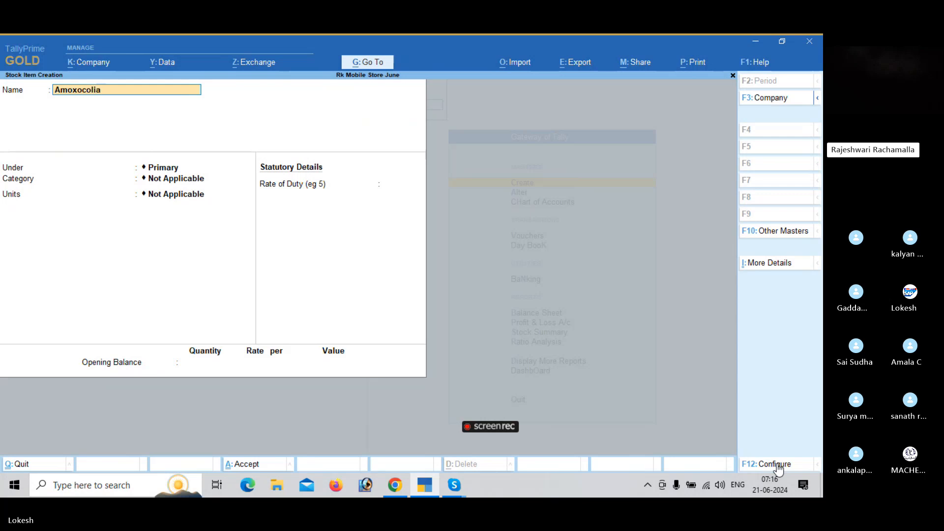
text(n)
key(Return)
text(Me)
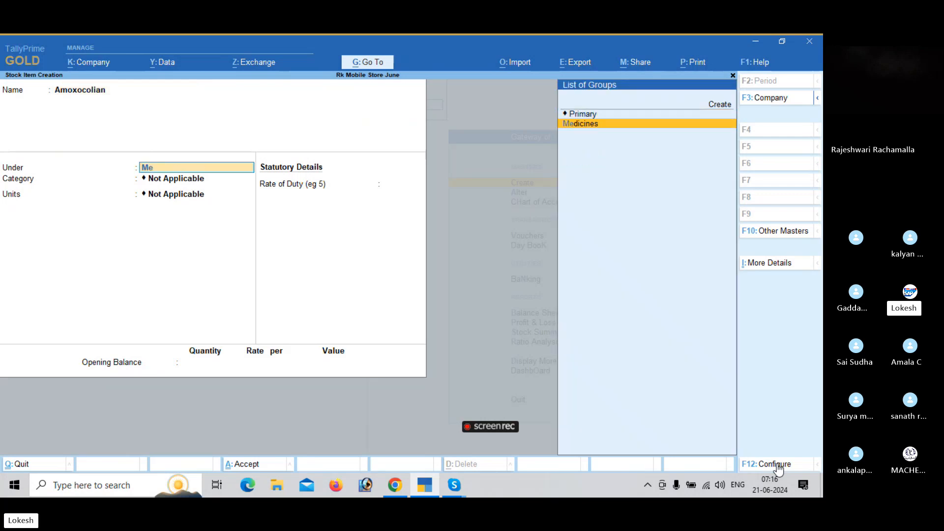
key(Return)
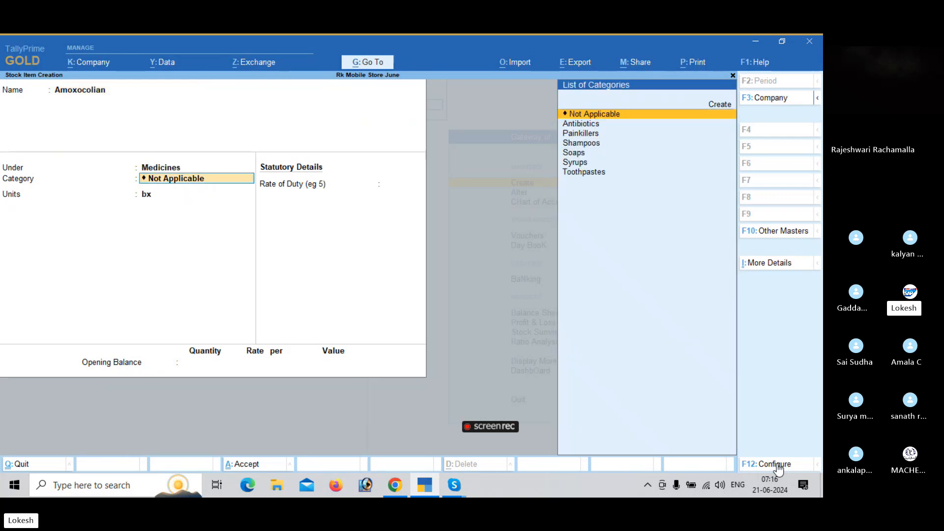
text(An)
key(Return)
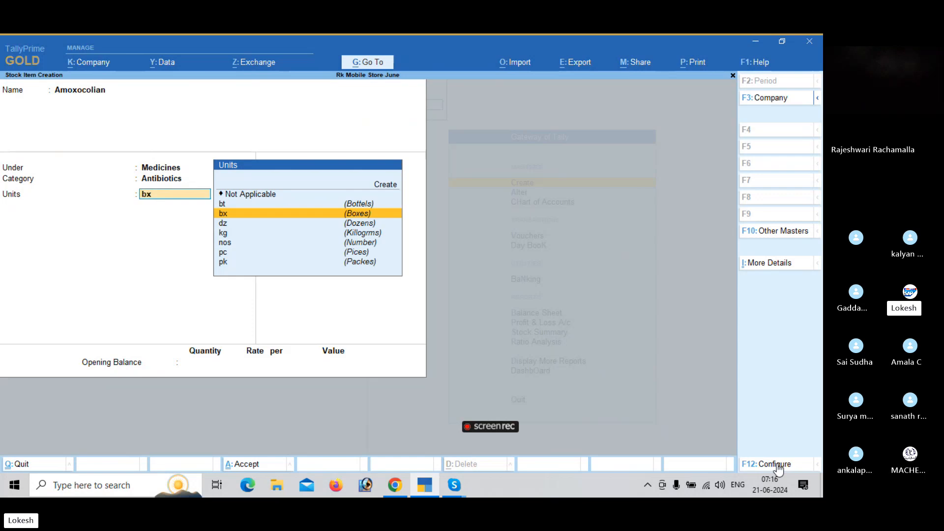
key(Return)
key(Return)
key(Return)
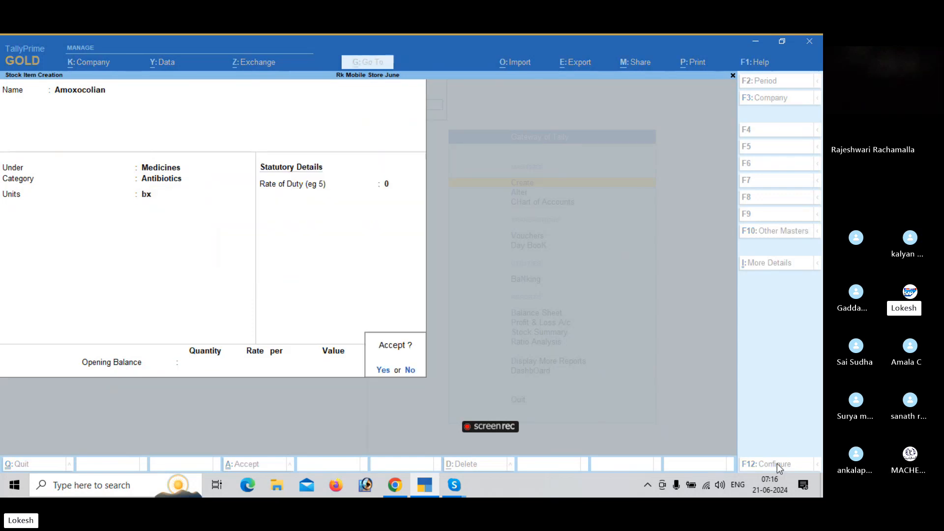
key(y)
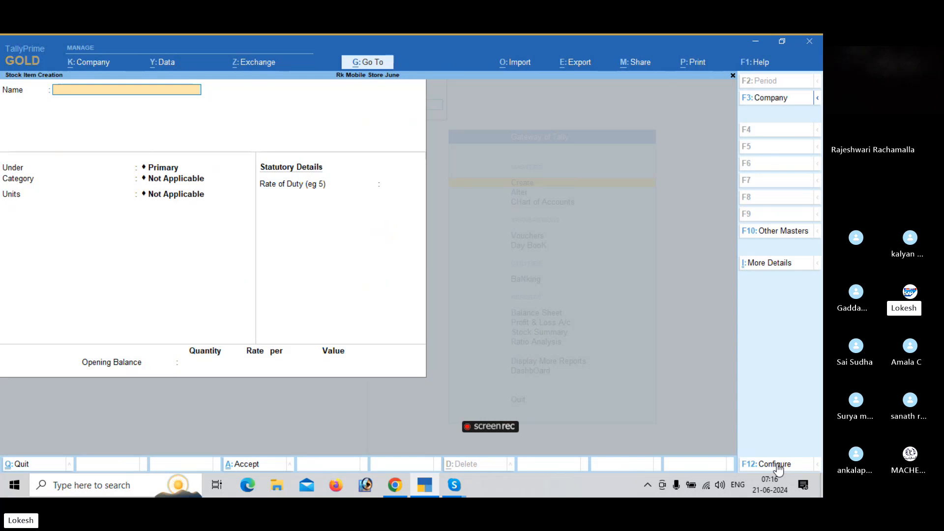
- Create a stock item named Cipro under Medicines with category Antibiotics and unit bx
text(Cipro)
key(Return)
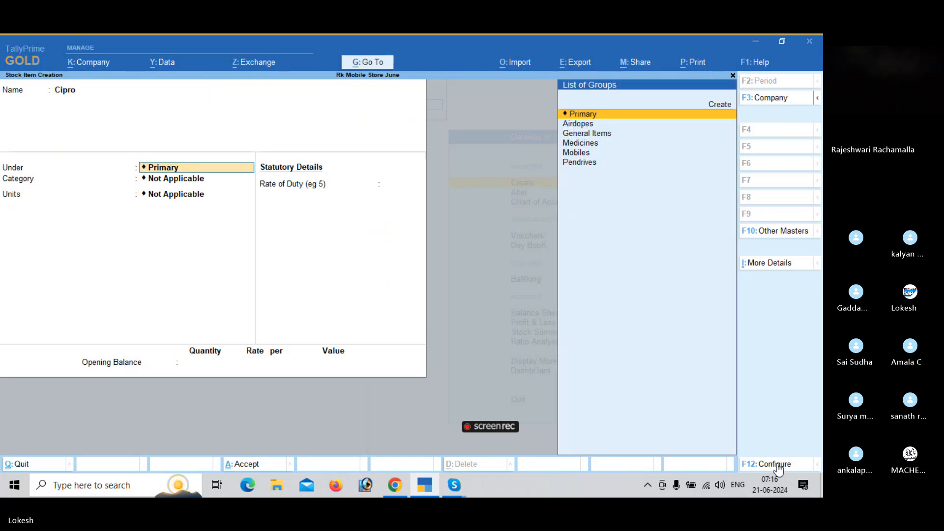
text(me)
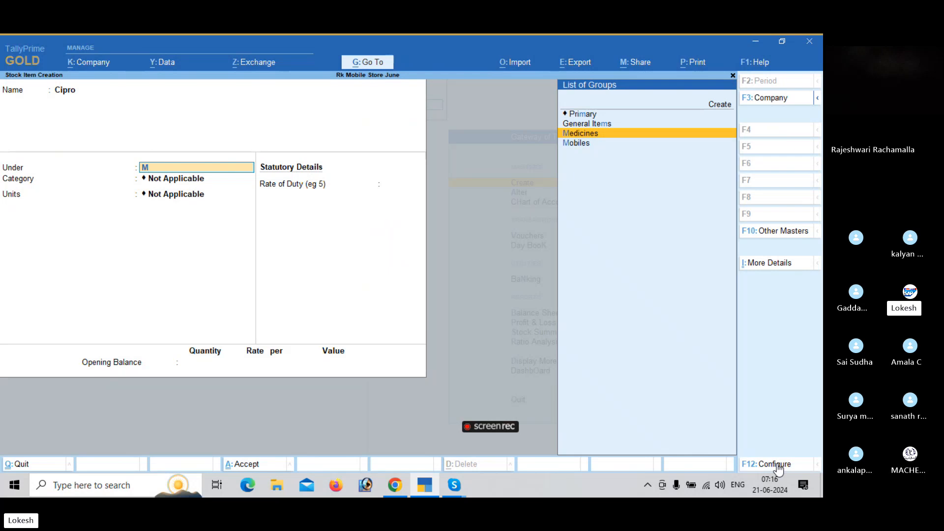
key(Return)
key(Down)
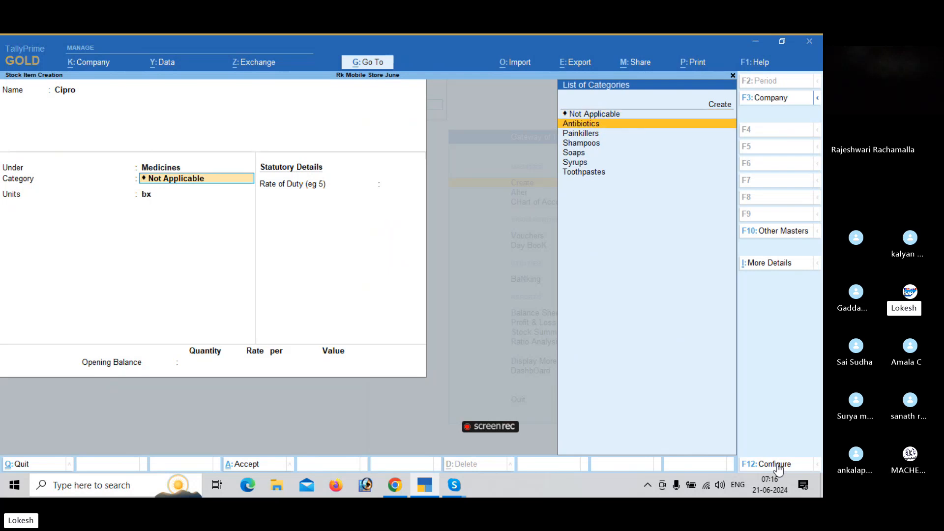
key(Return)
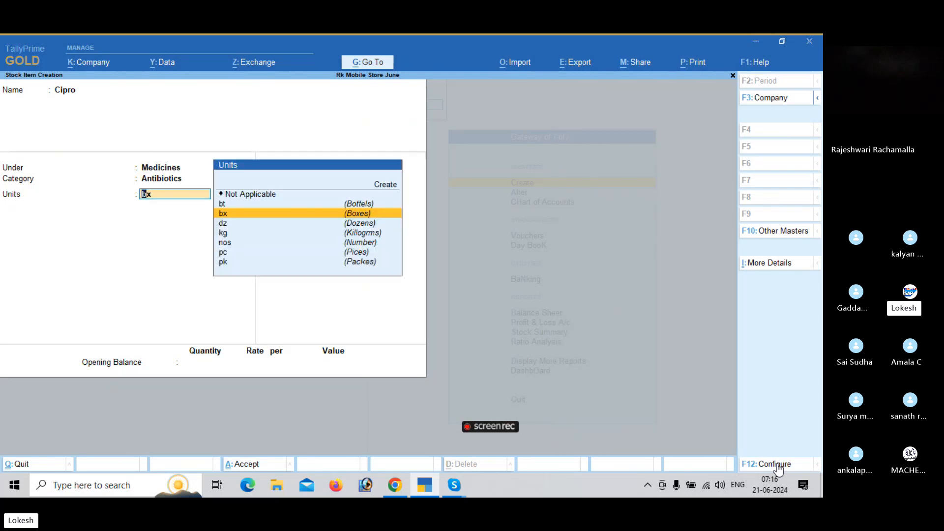
key(Return)
key(Return)
key(Return)
key(Return)
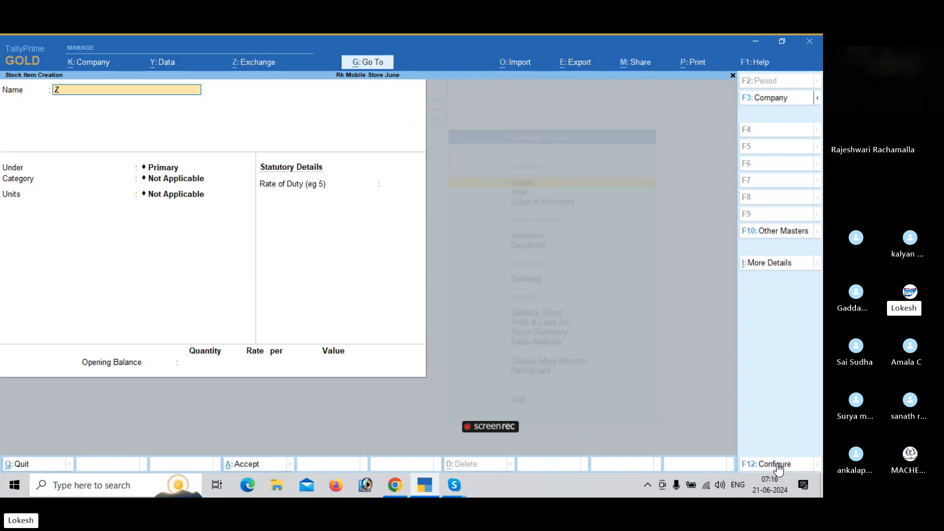
- Name the new stock item Zyntus and place it under Medicines with category Syrups
text(Zyntus)
key(Return)
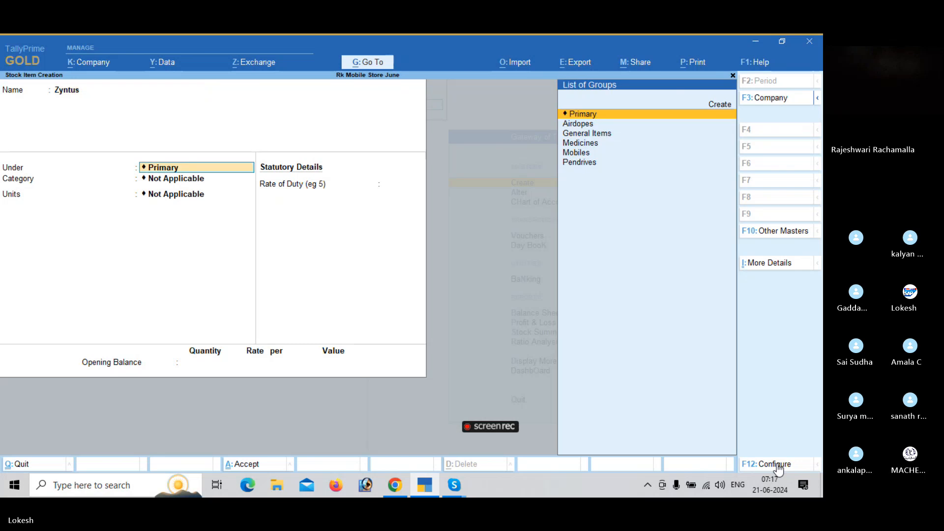
text(Me)
key(Return)
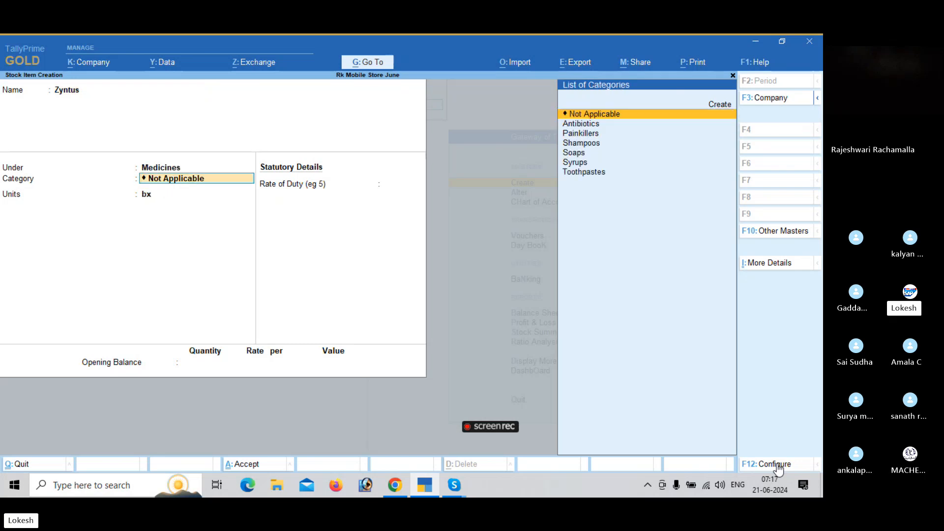
text(S)
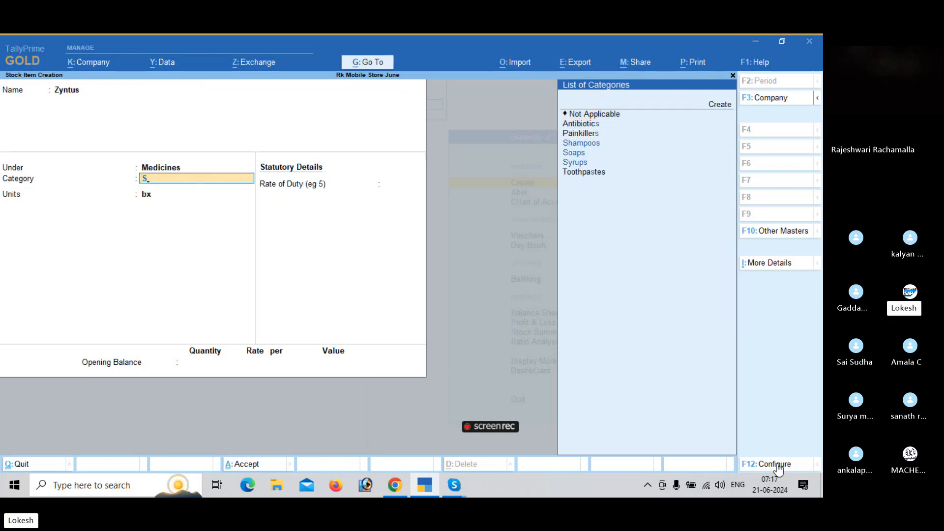
text(y)
key(Return)
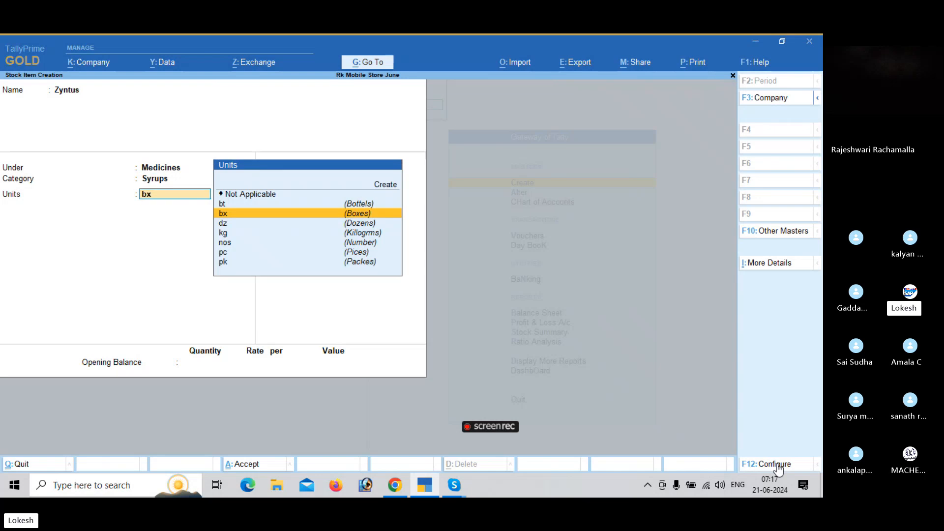
- Set Zyntus's unit to bt, leave the opening balance blank, and save the item
key(Down)
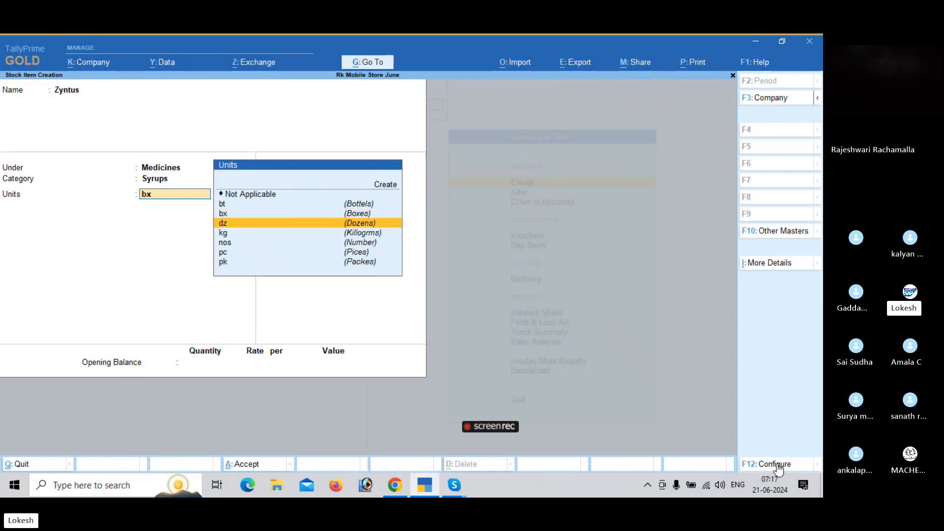
key(Up)
key(Up)
key(Return)
key(Return)
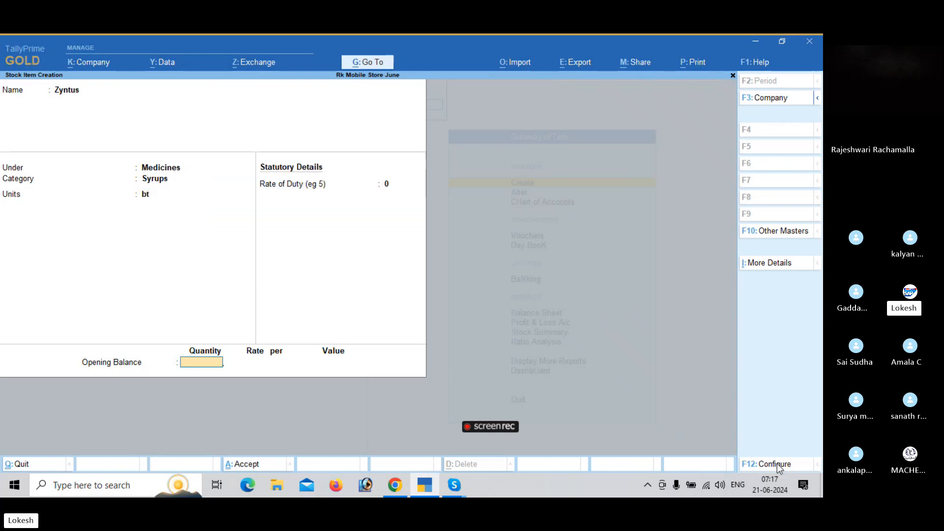
key(Return)
key(Return)
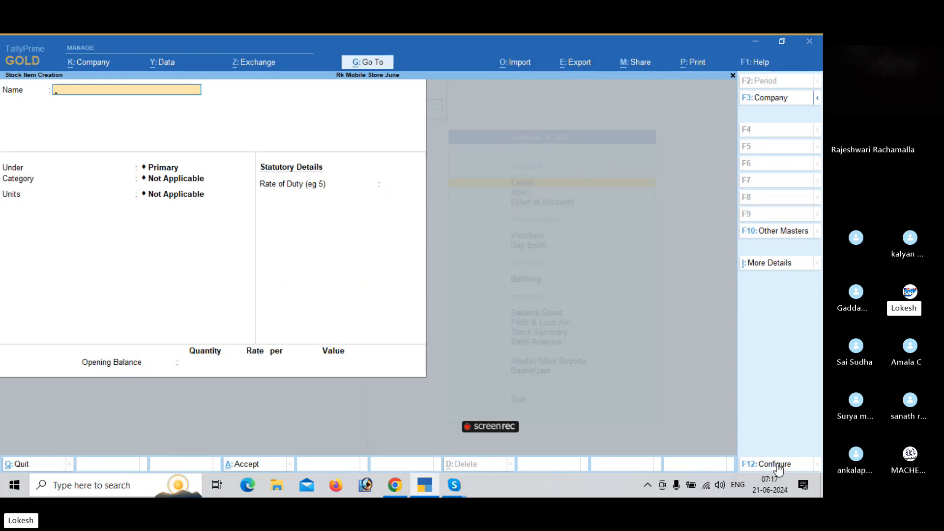
- Create a stock item named Cough under Medicines with category Syrups and unit bt
text(Cough)
key(Return)
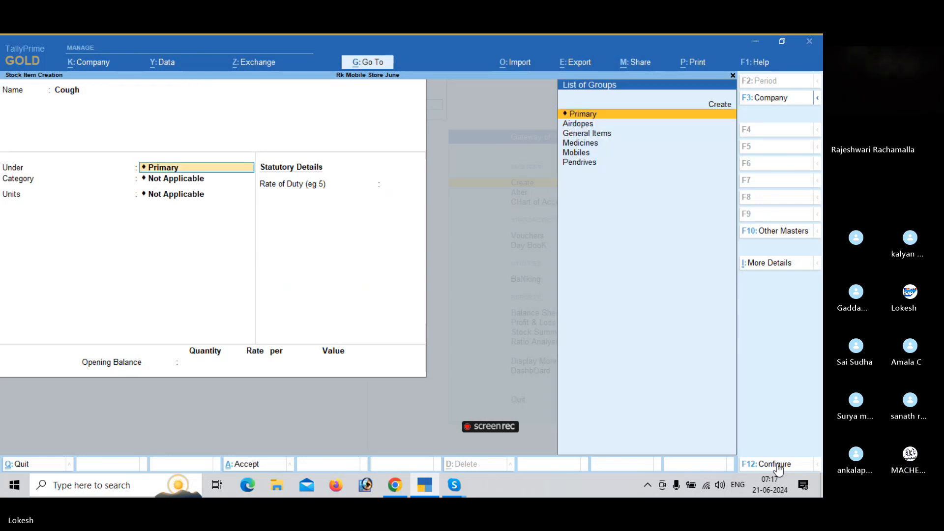
text(Me)
key(Return)
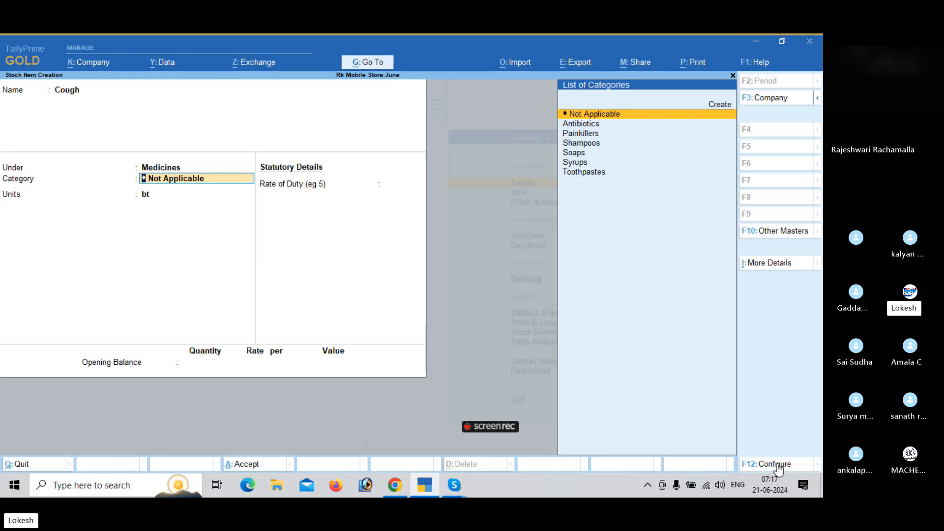
text(Sy)
key(Return)
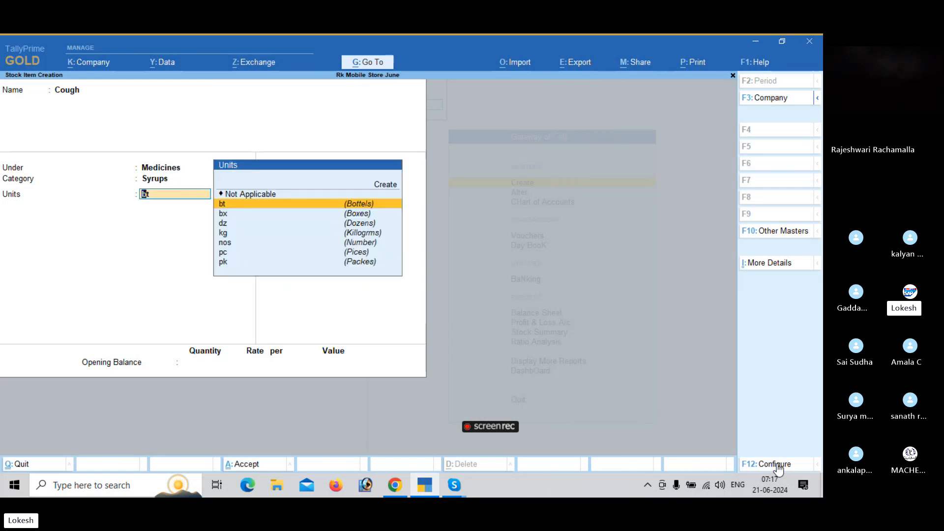
key(Return)
key(Return)
key(Return)
key(Return)
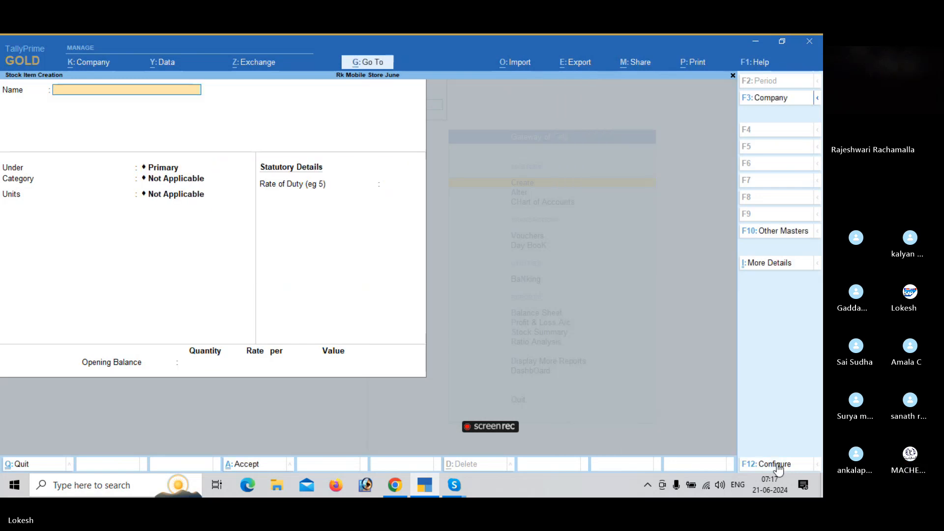
- Create a stock item named Pears under General Items with category Soaps and unit bx
text(Pears)
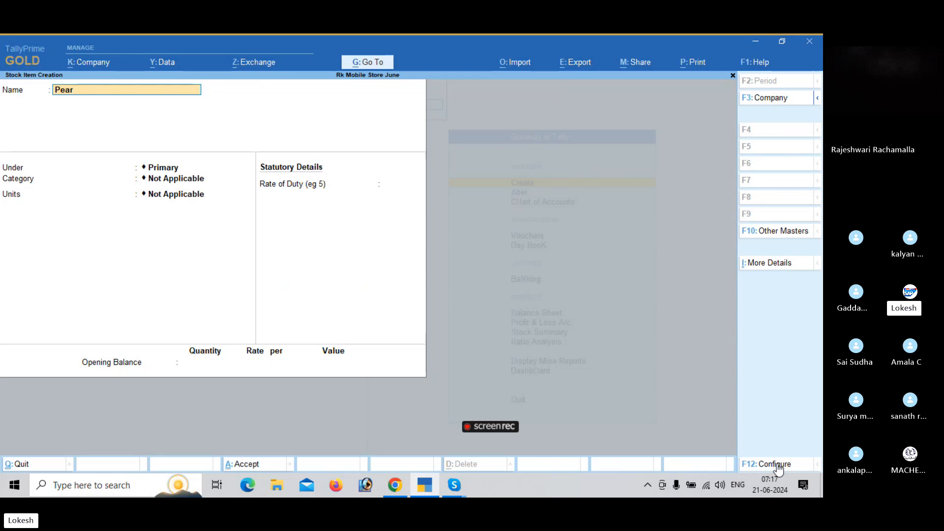
key(Return)
text(Ge)
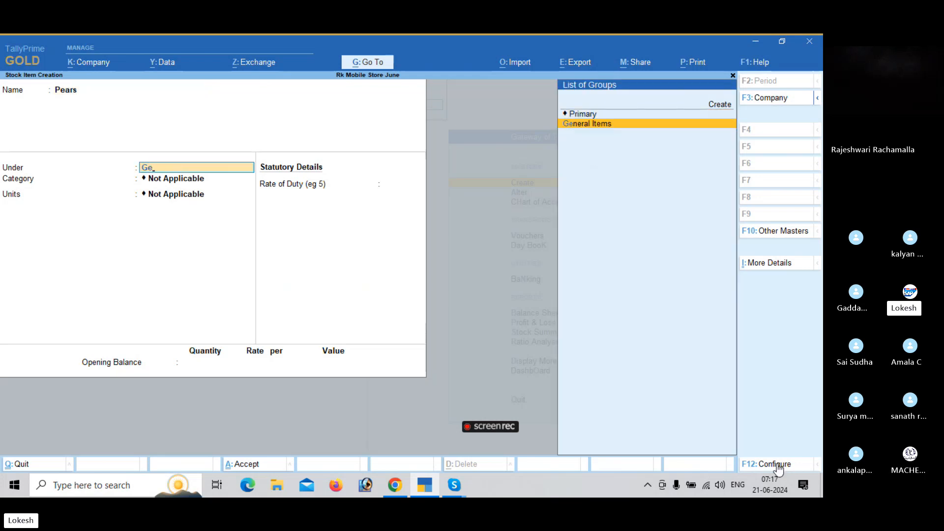
key(Return)
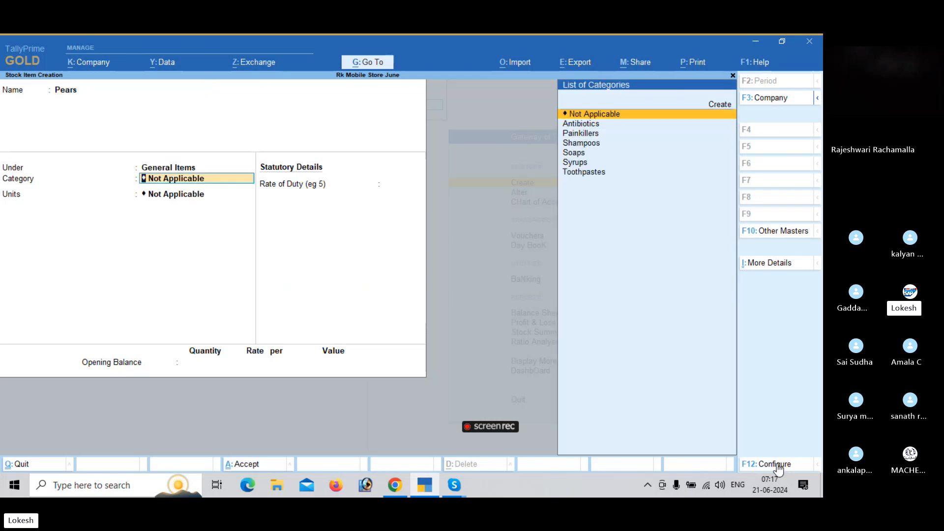
text(So)
key(Return)
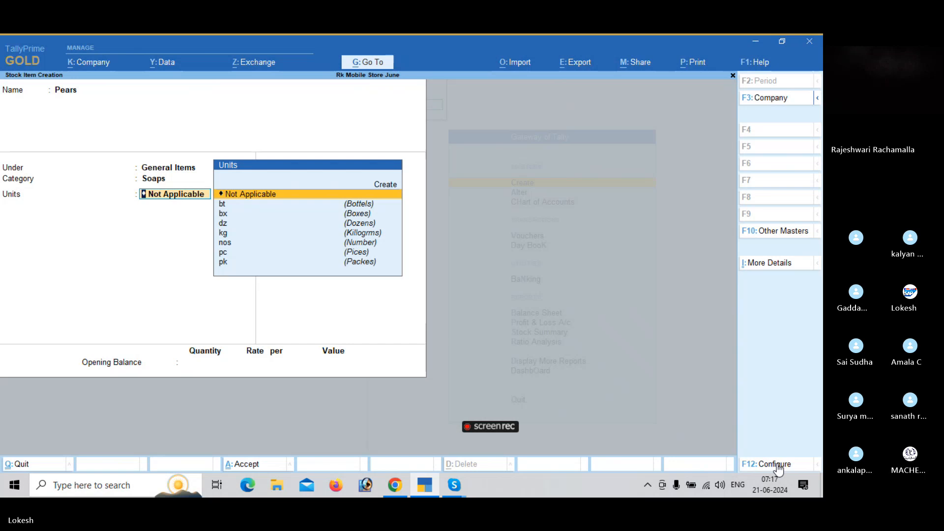
key(Down)
key(Down)
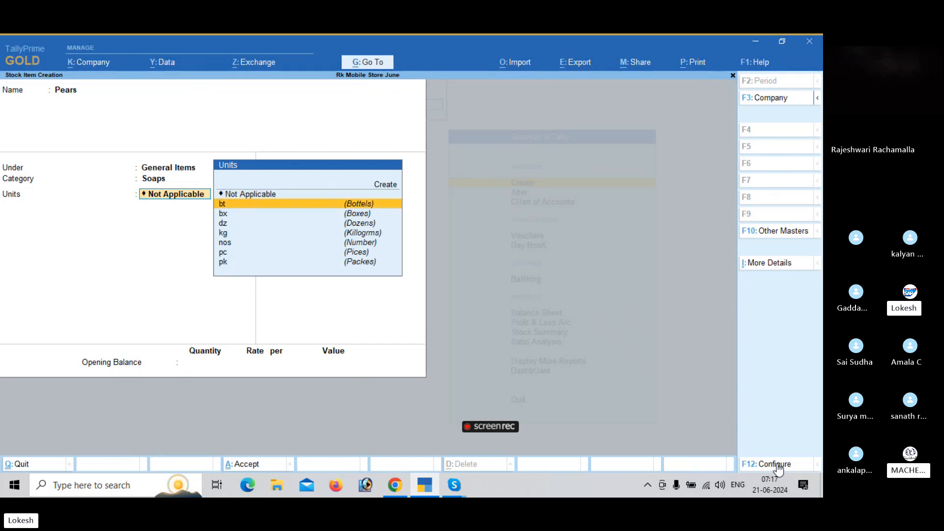
key(Return)
key(Return)
key(Return)
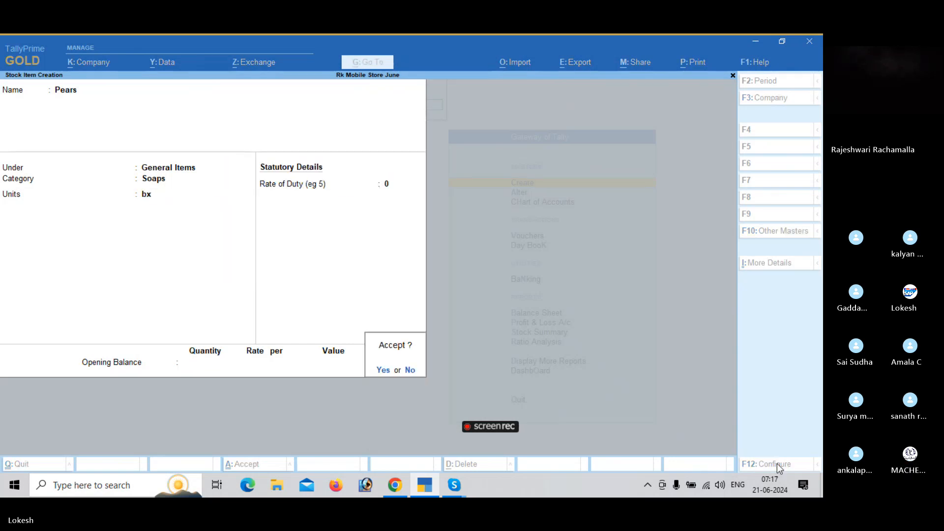
key(Return)
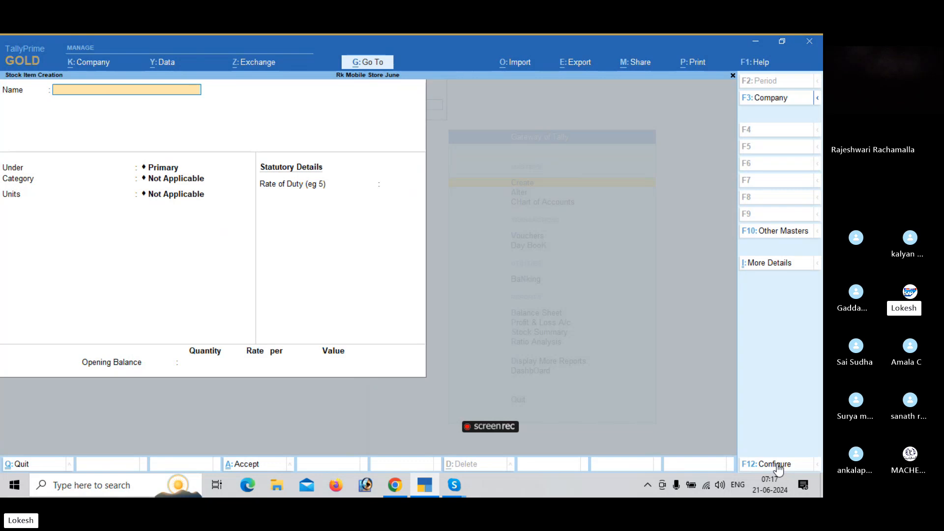
- Name the new stock item Cibaca and place it under General Items with category Toothpastes
text(Cibaca)
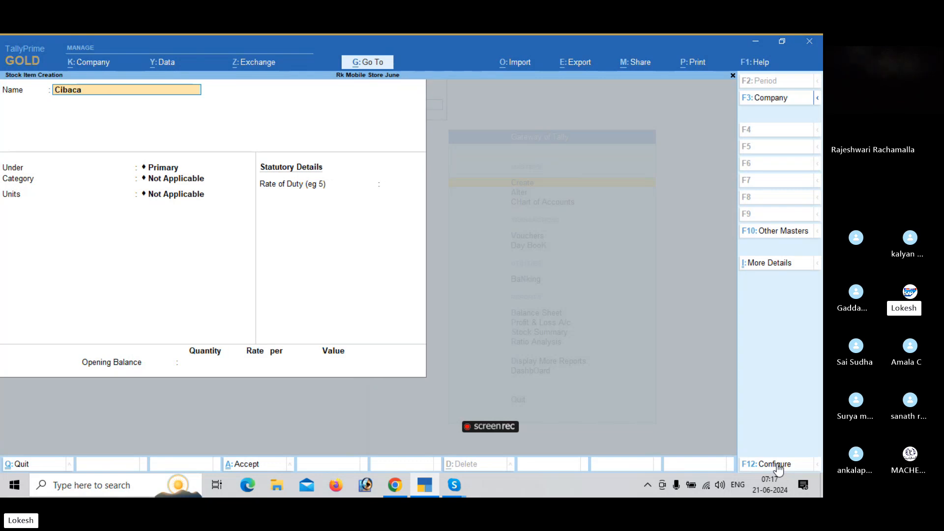
key(Return)
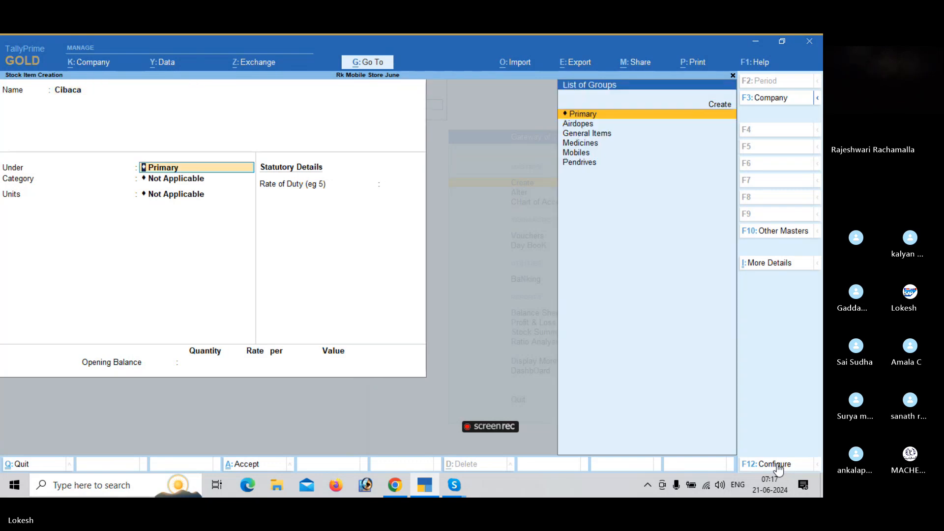
key(Down)
key(Down)
key(Return)
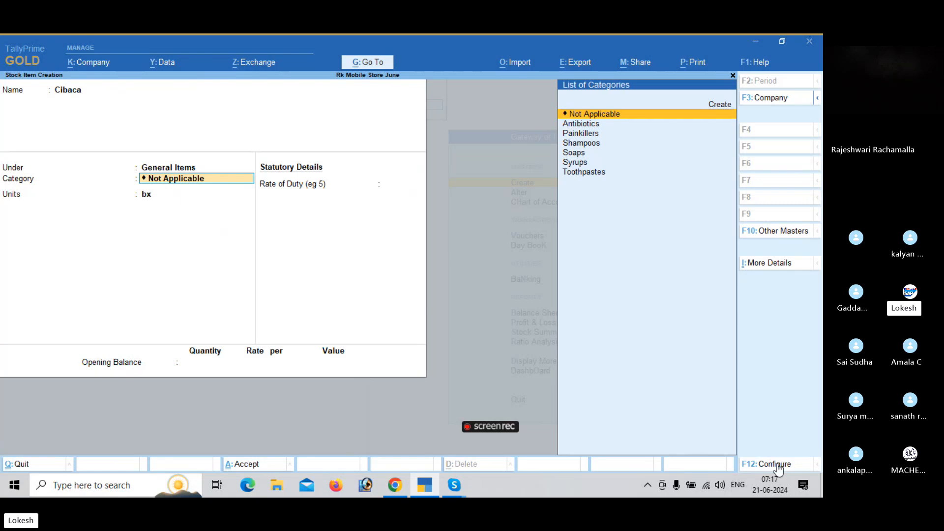
key(Down)
key(Down)
key(Down)
key(Down)
key(Down)
key(Down)
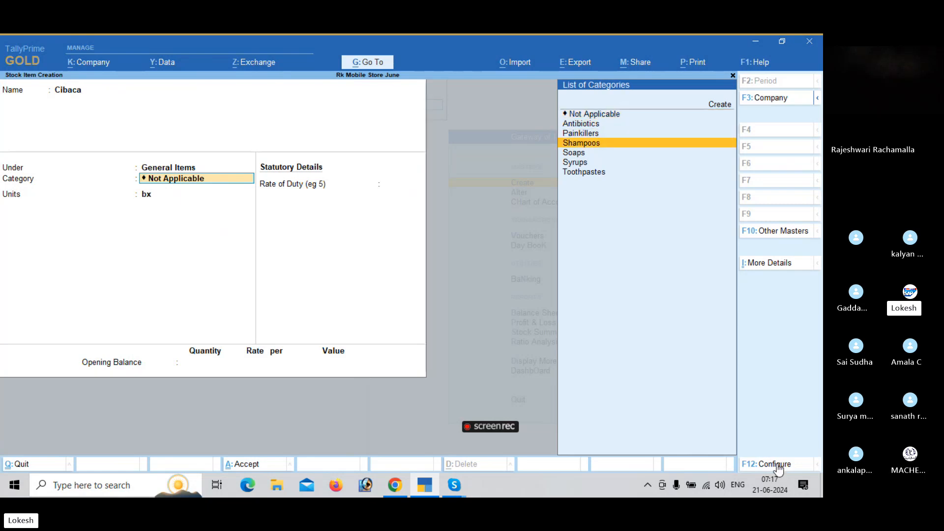
key(Return)
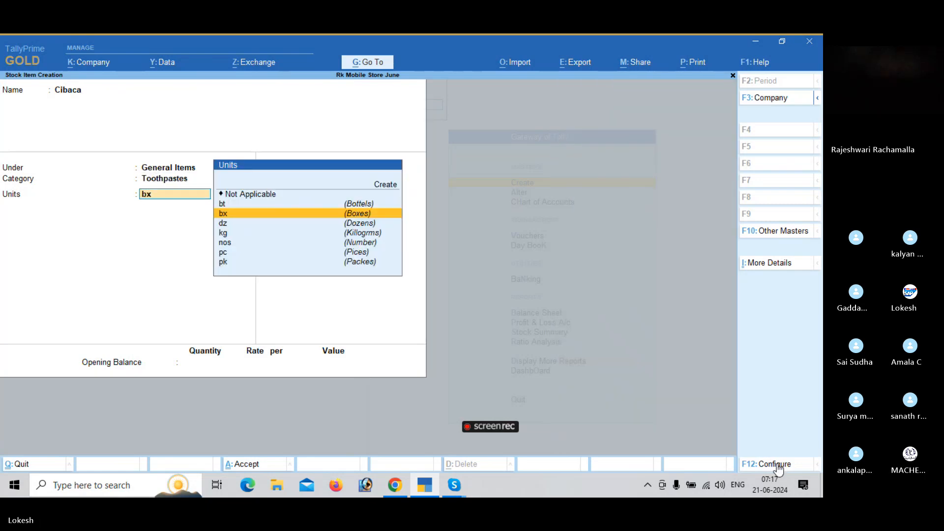
- Set Cibaca's unit to pk, leave the opening balance blank, and save the item
key(Down)
key(Down)
key(Down)
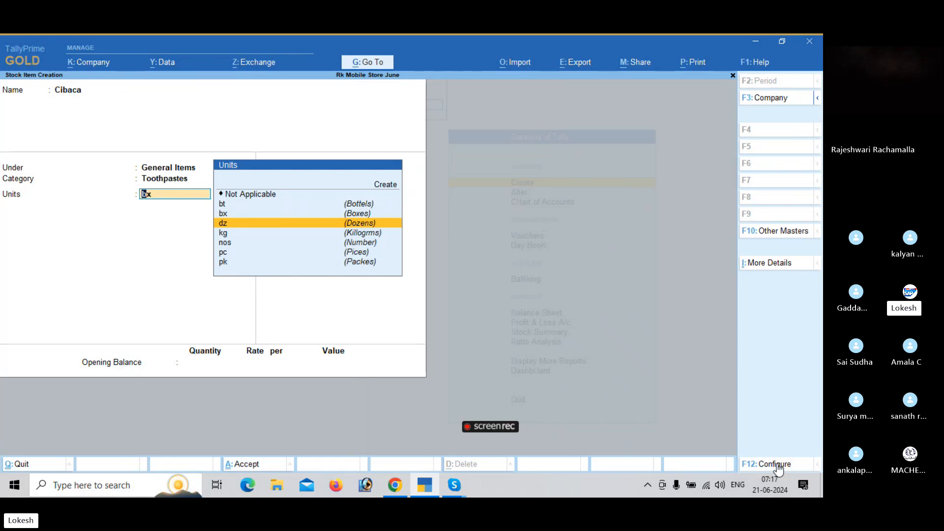
key(Down)
key(Down)
key(Return)
key(Return)
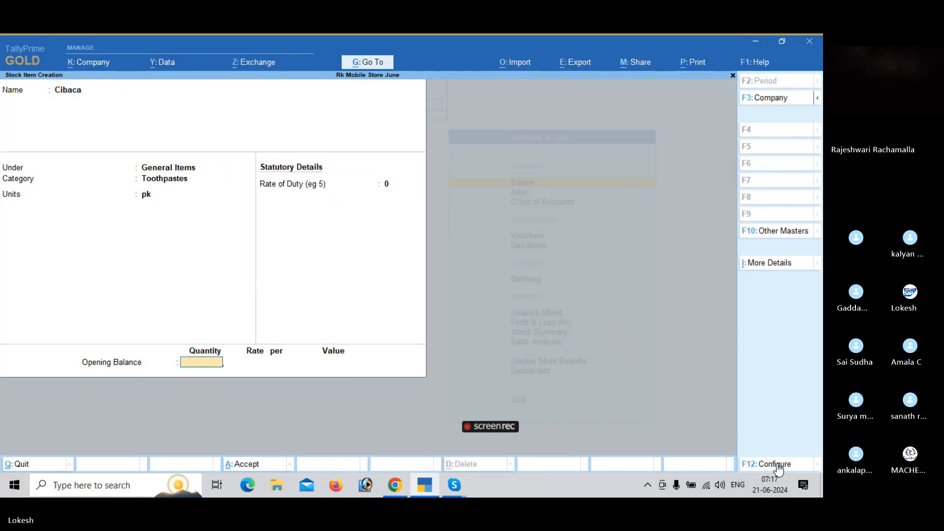
key(Return)
key(Return)
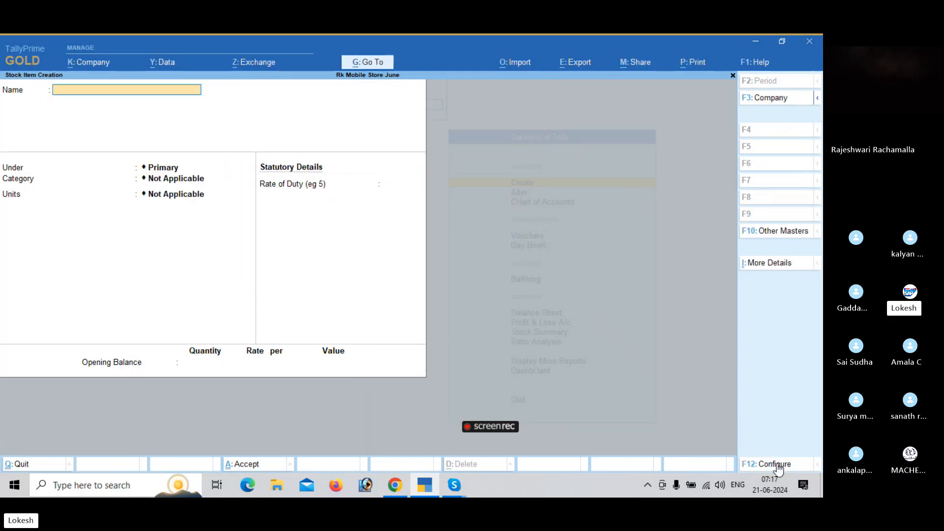
- Name the new stock item Head & Shoulder, removing any stray characters from the name
text(Head Zzzzzzzzzzzzzzzzzzzzzzzzzzzzz)
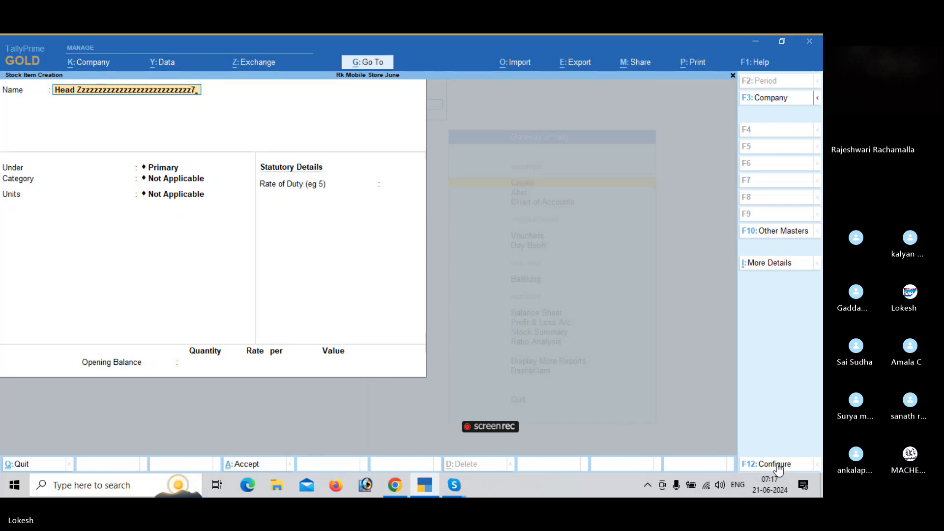
key(BackSpace)
key(BackSpace)
key(BackSpace)
key(BackSpace)
key(BackSpace)
key(BackSpace)
key(BackSpace)
key(BackSpace)
key(BackSpace)
key(BackSpace)
key(BackSpace)
key(BackSpace)
key(BackSpace)
key(BackSpace)
key(BackSpace)
key(BackSpace)
key(BackSpace)
key(BackSpace)
key(BackSpace)
key(BackSpace)
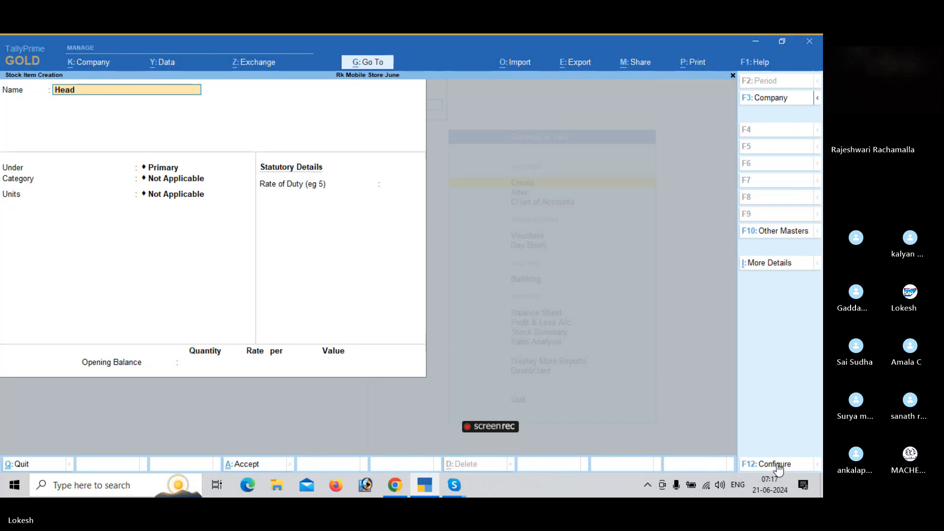
text(T)
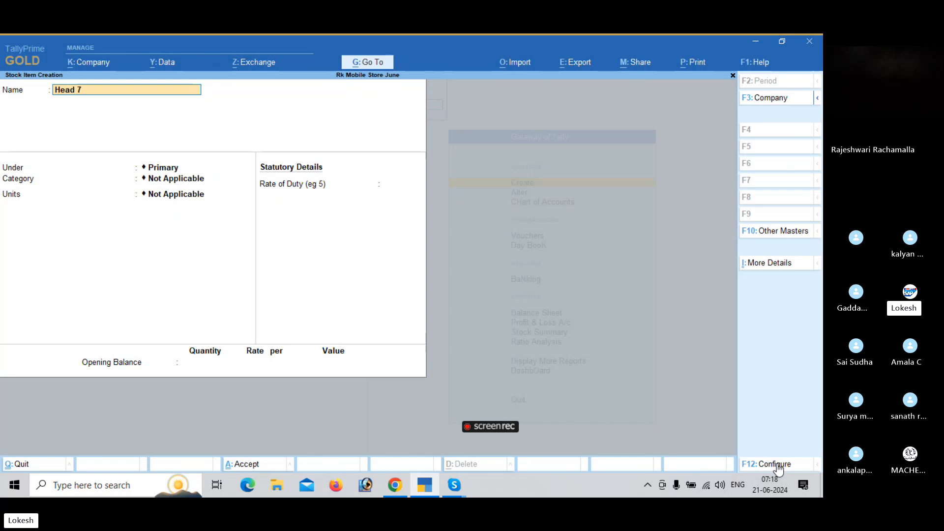
key(BackSpace)
text(& )
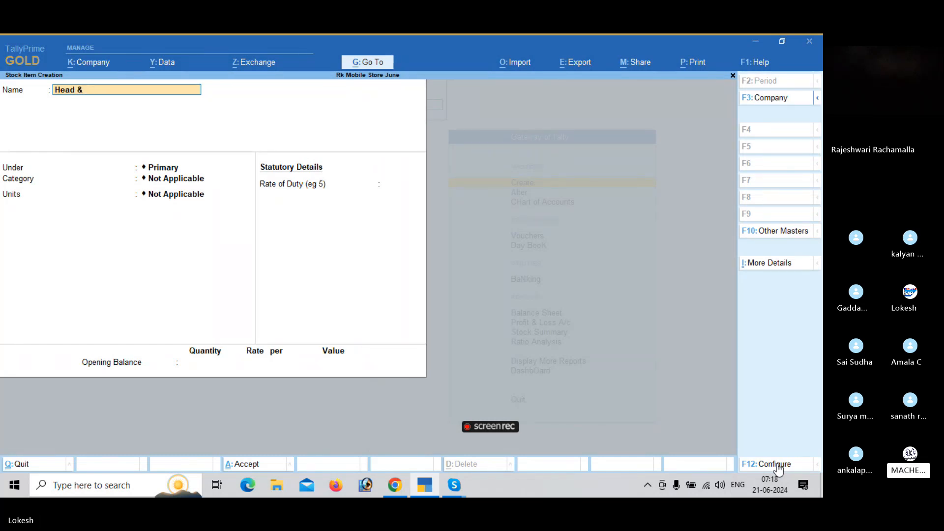
text(Should)
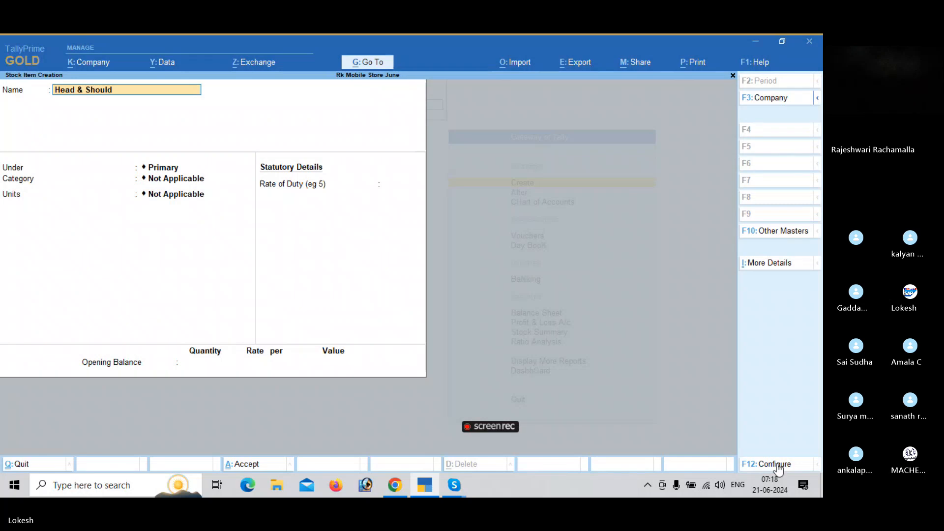
text(er)
key(Return)
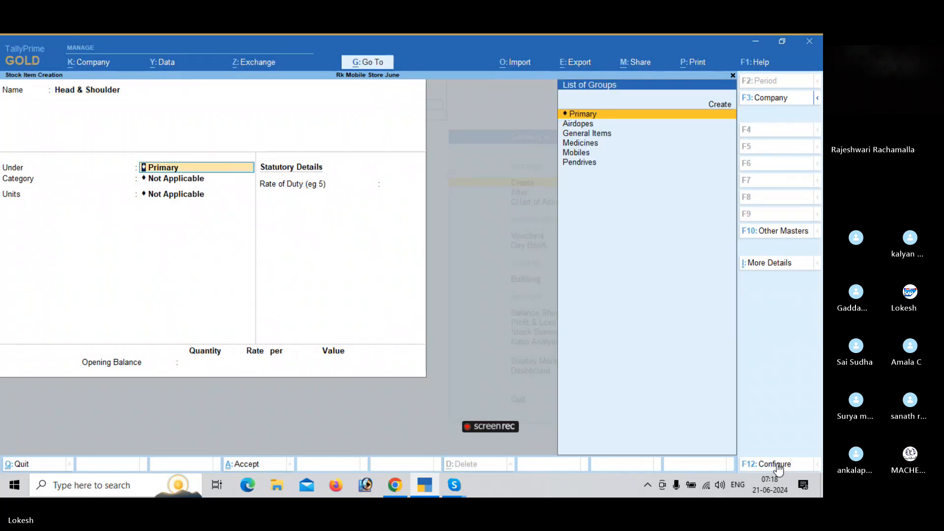
- Place Head & Shoulder under General Items and assign it the Shampoos category
text(g)
key(Return)
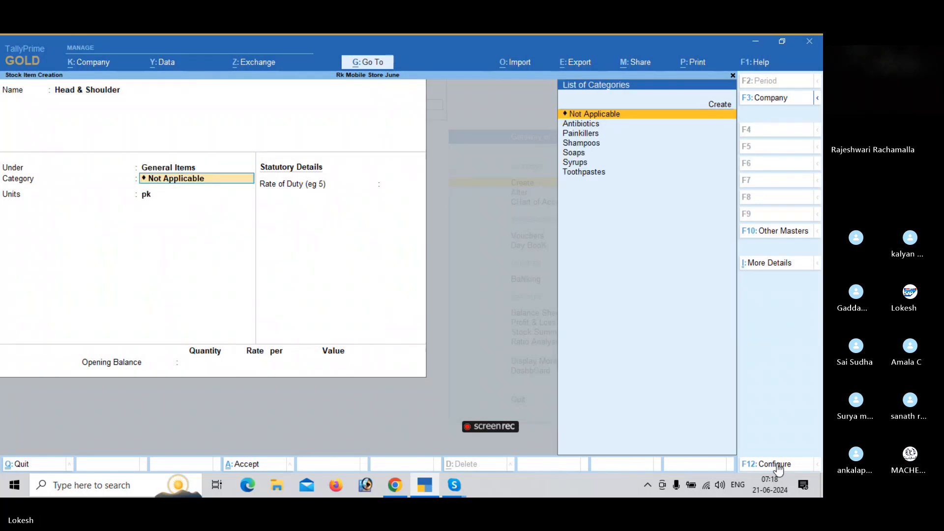
text(s)
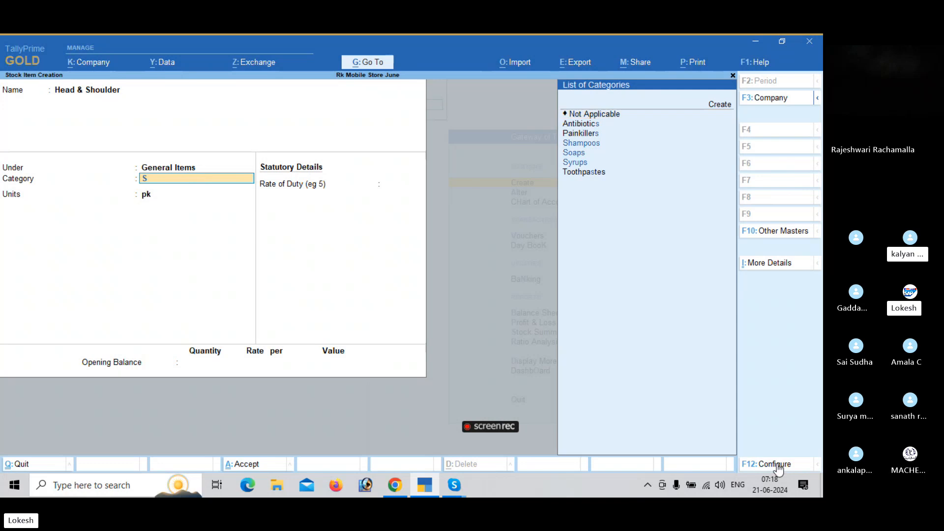
key(Return)
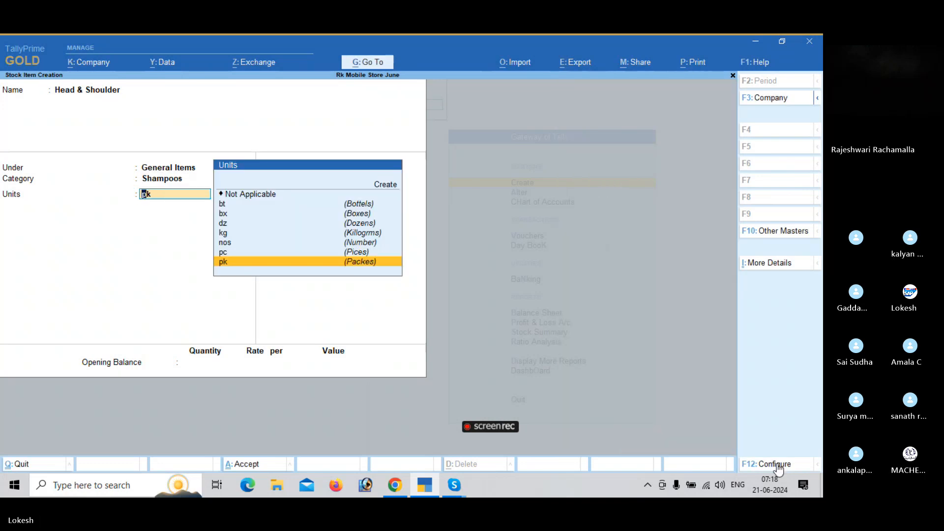
- Set Head & Shoulder's unit to pc, save the item without an opening balance, and return to the Gateway of Tally
key(Up)
key(Return)
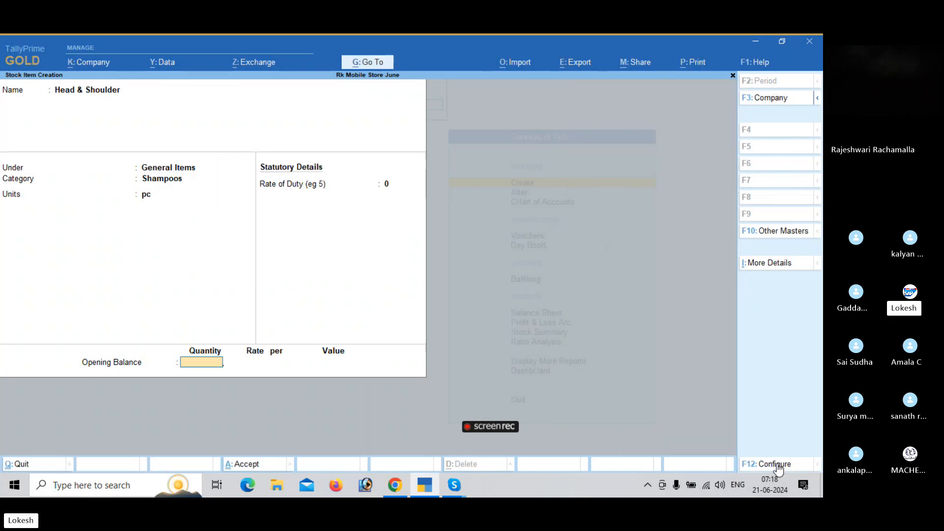
key(Return)
key(Return)
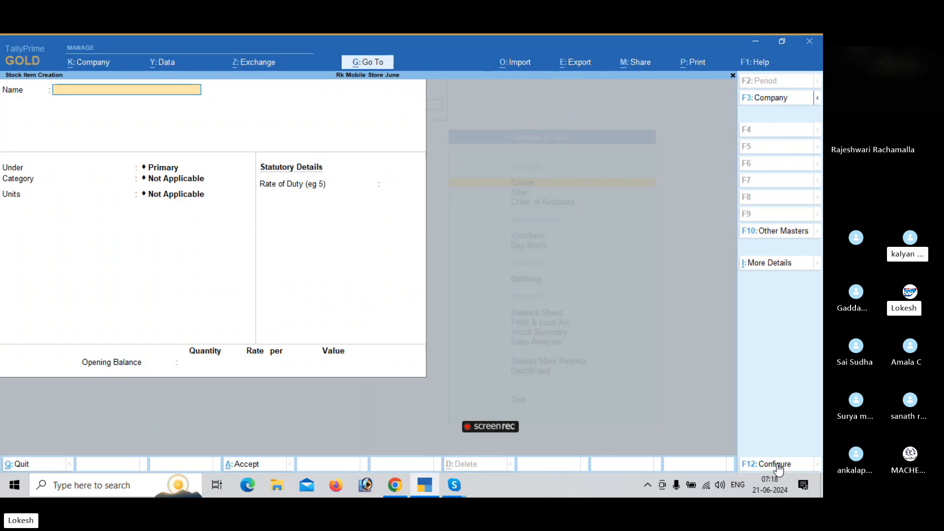
key(Escape)
key(y)
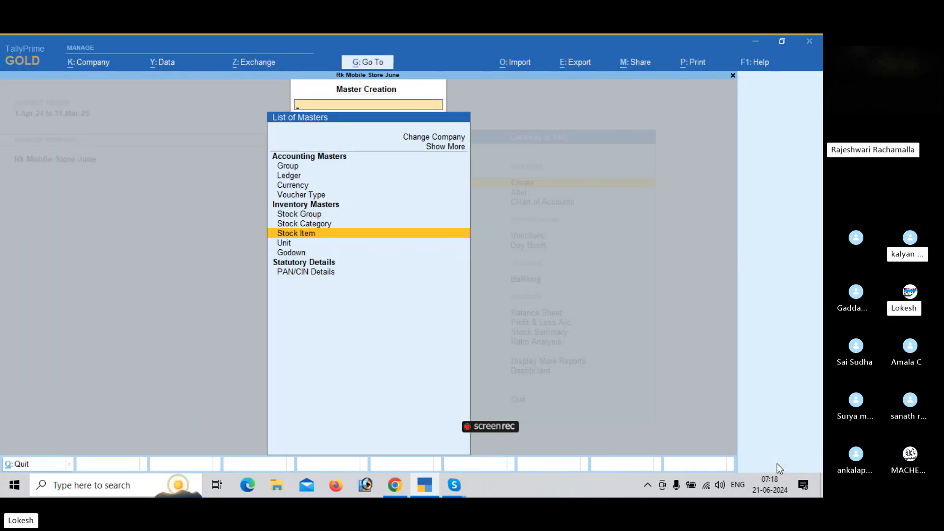
key(Escape)
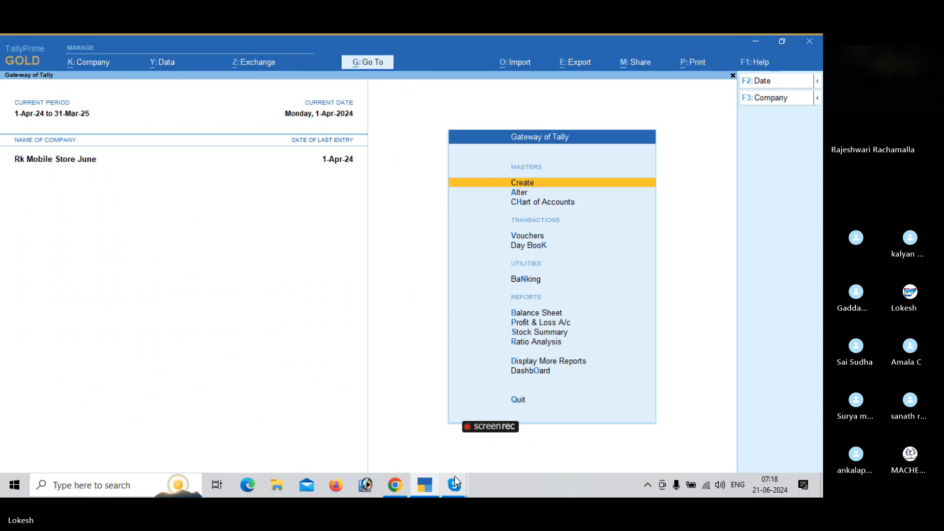
- Switch to the Skype call, mute the two participants whose microphones are still on, and return to TallyPrime
mouse_move(456, 479)
click(448, 430)
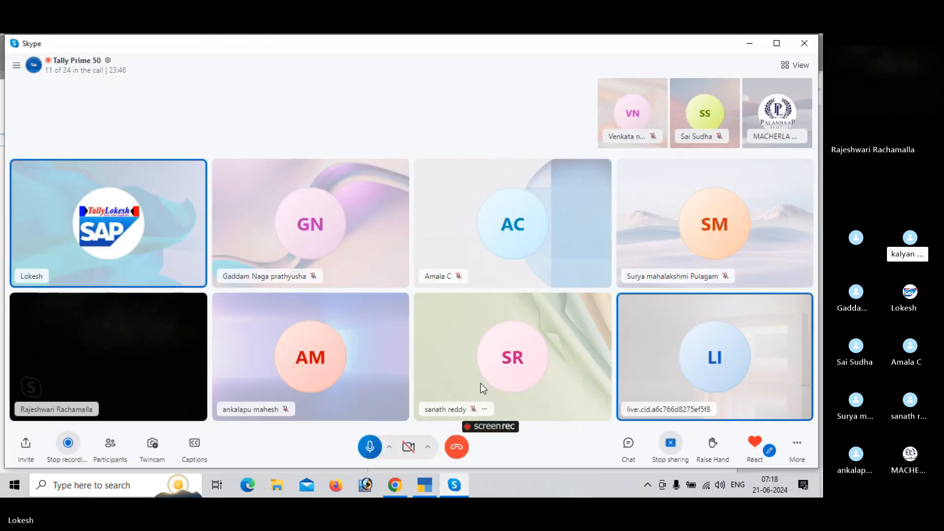
click(802, 138)
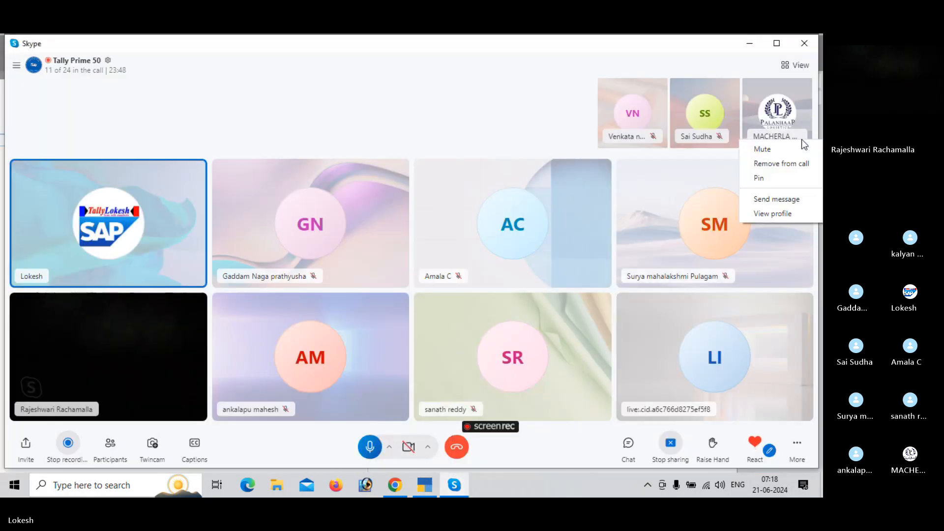
click(779, 149)
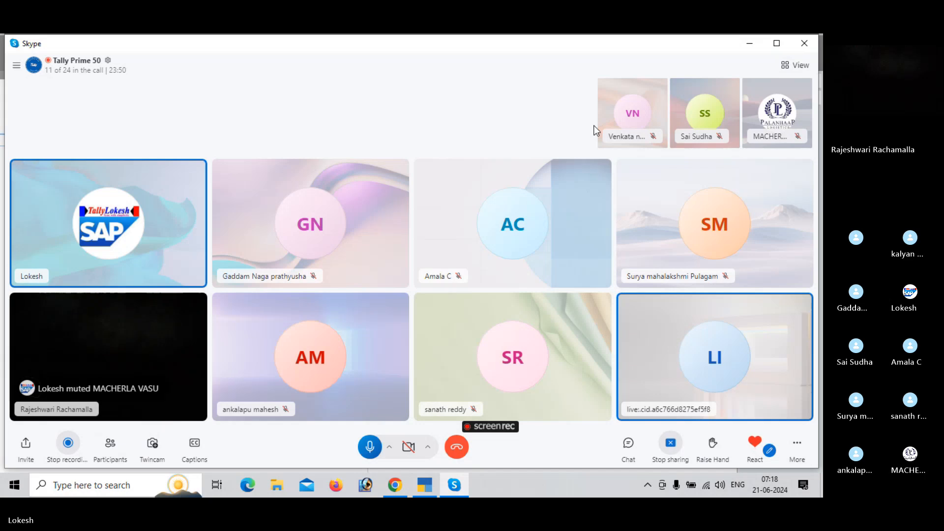
click(717, 408)
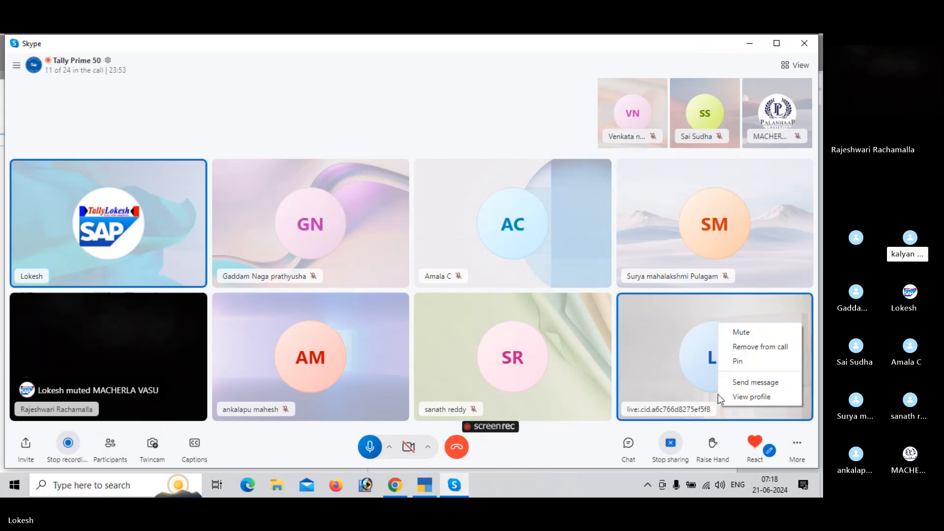
click(755, 335)
click(749, 44)
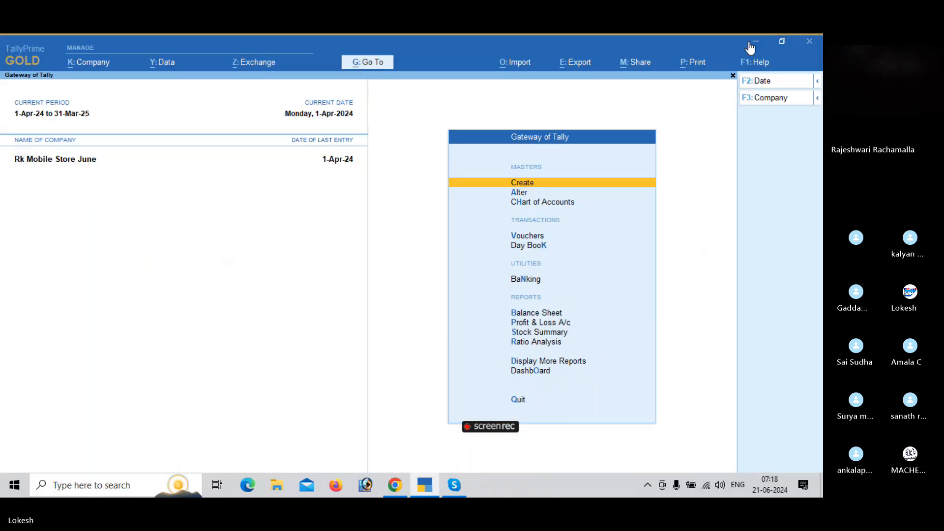
- Open voucher entry, look at the Purchase voucher form, and switch back to a new Payment voucher
key(Down)
key(Down)
key(Down)
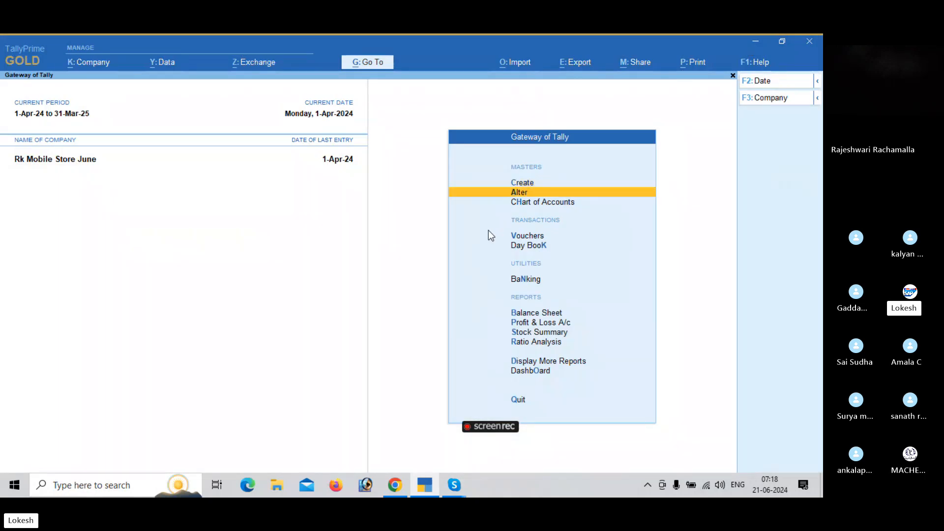
key(Return)
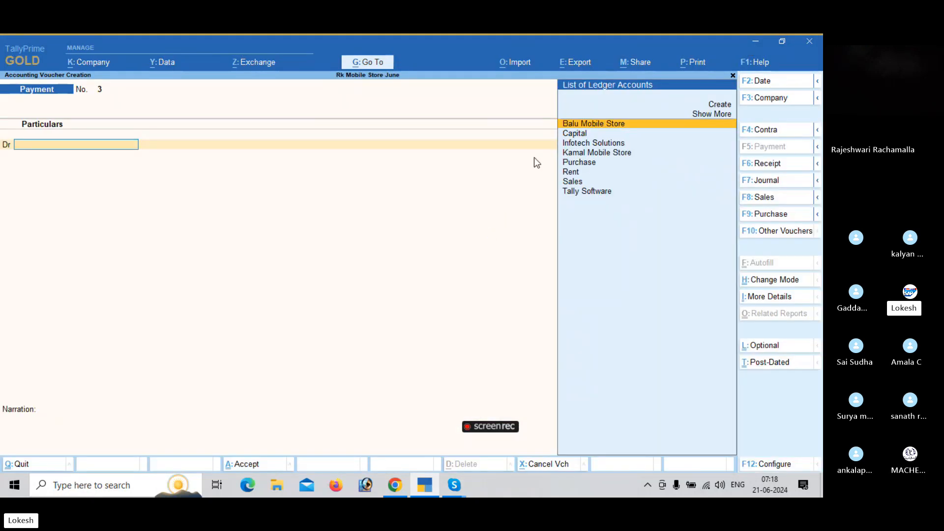
click(770, 216)
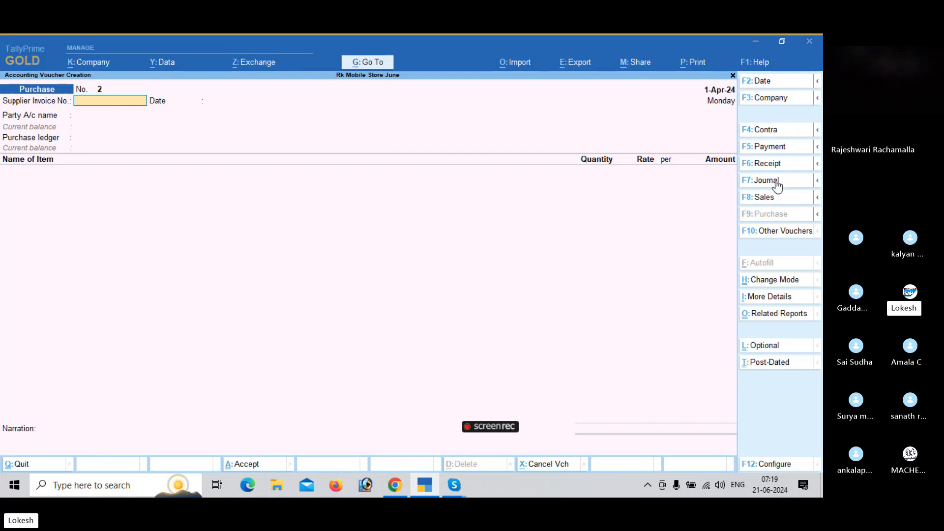
click(789, 147)
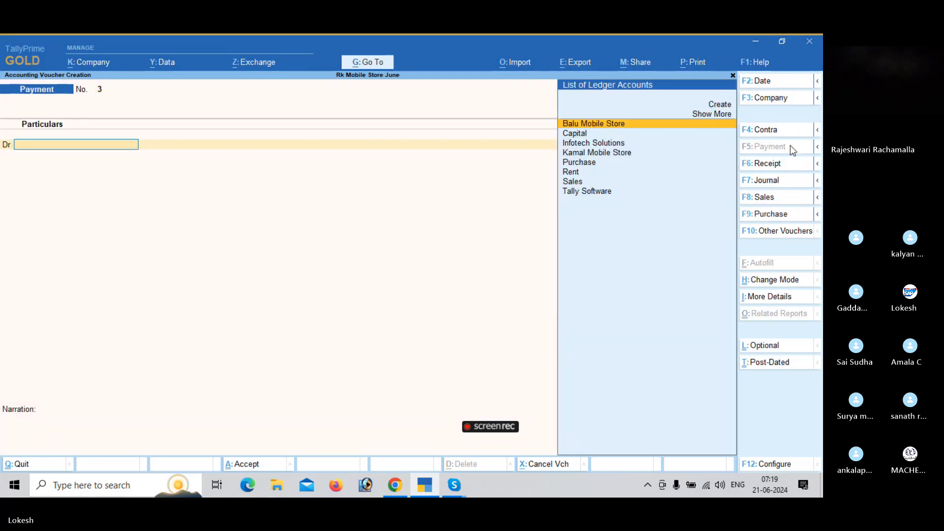
- Create a Transport Exp ledger under Direct Expenses from within the payment voucher and debit it 20,000
key(alt+c)
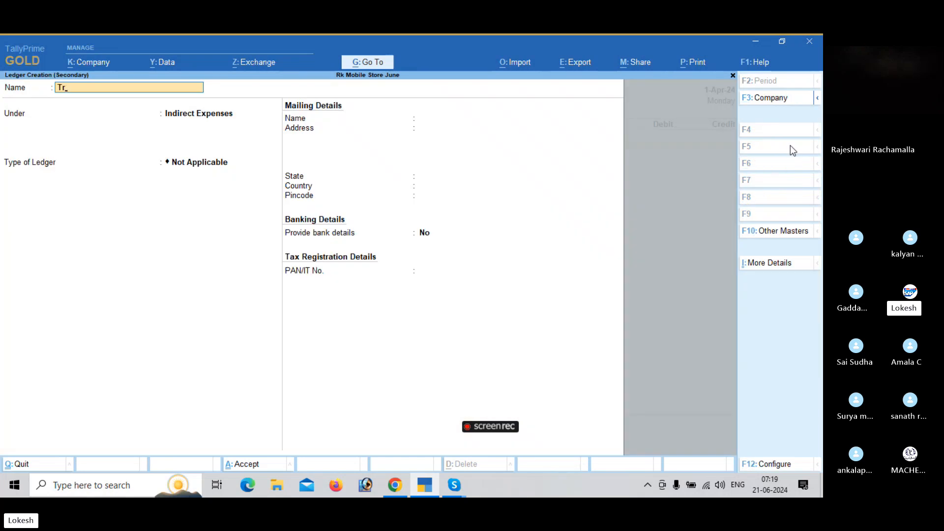
text(Transport Exp)
key(Return)
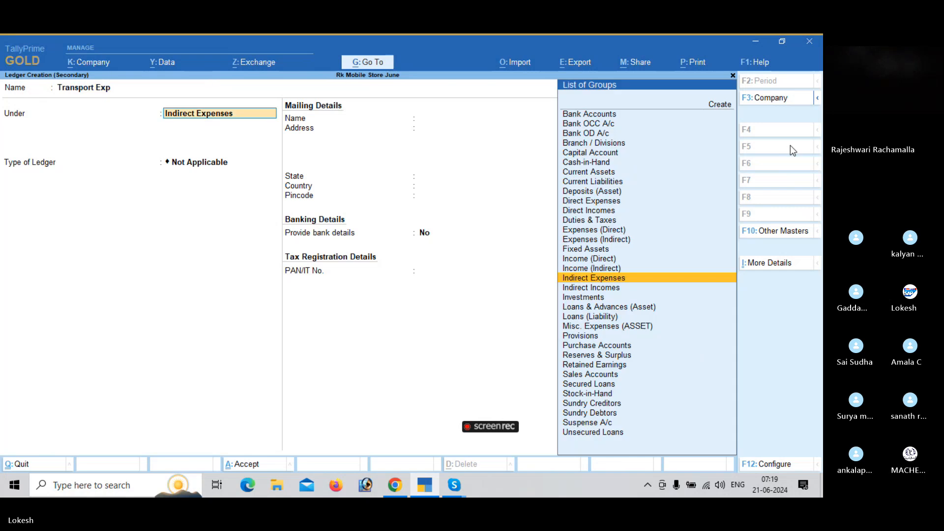
text(Di)
key(Return)
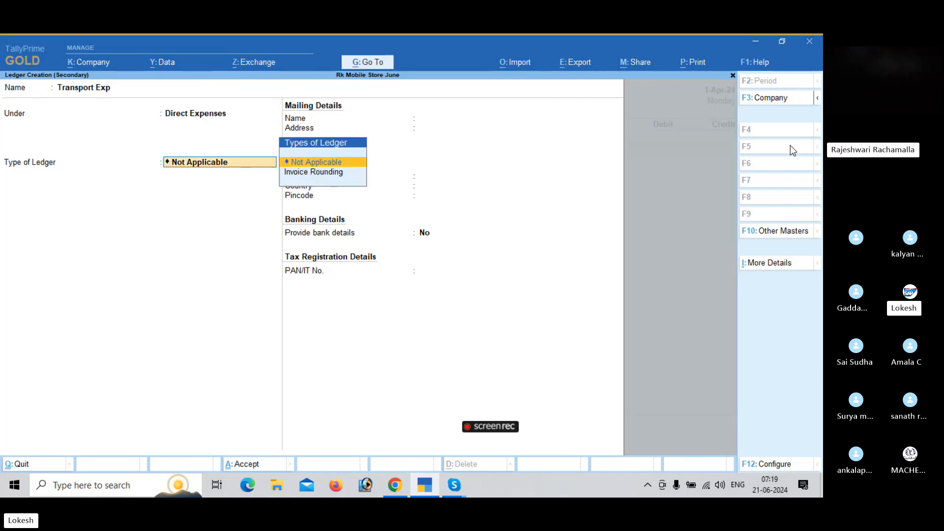
key(ctrl+a)
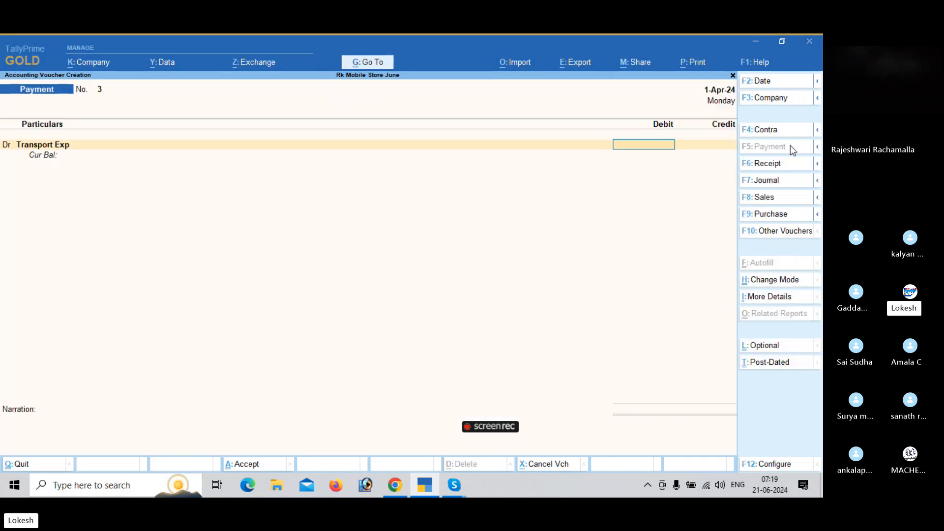
text(20000)
key(Return)
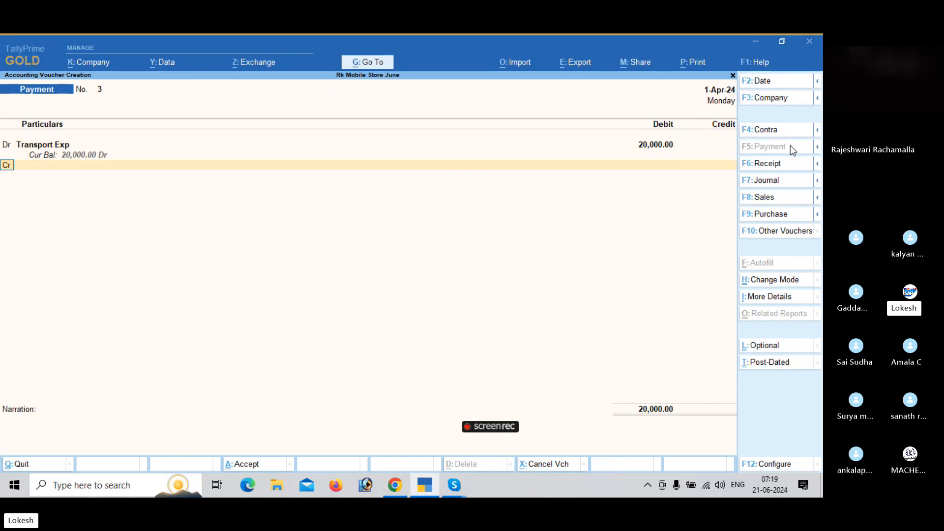
key(alt+c)
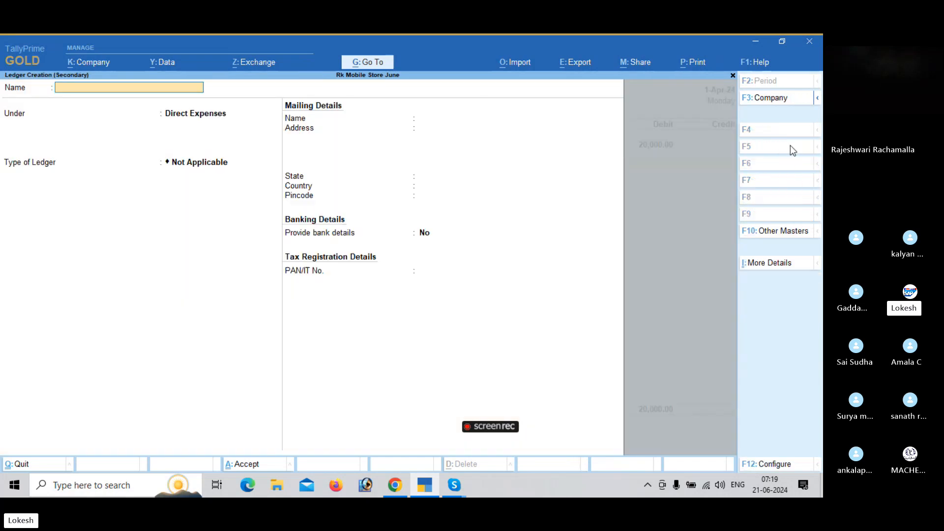
text(Ret)
key(BackSpace)
key(BackSpace)
key(Return)
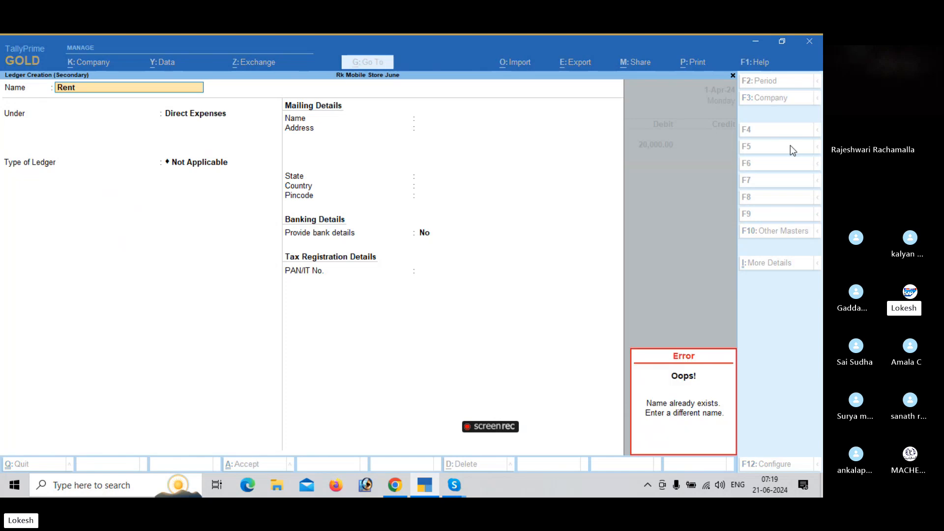
key(Escape)
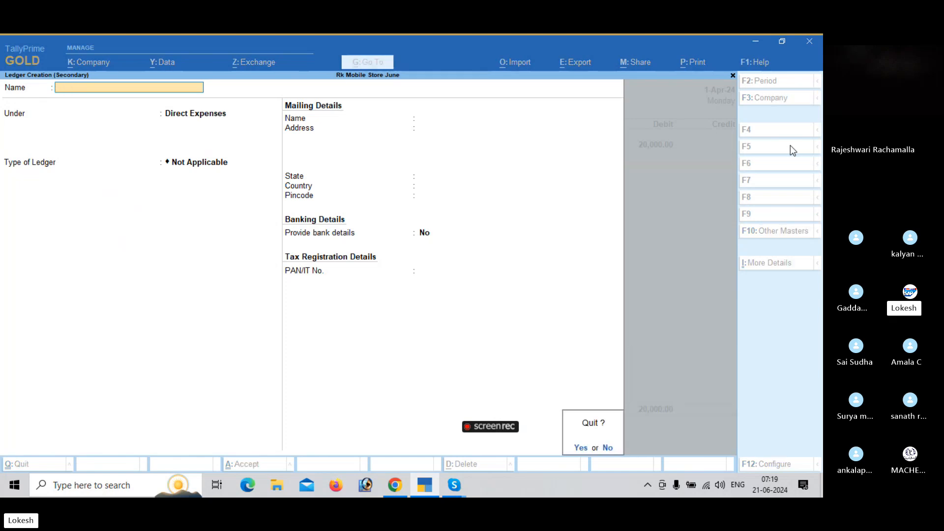
- Leave ledger creation and add the existing Rent ledger to the payment voucher with a debit of 25,000
text(yRe)
key(Return)
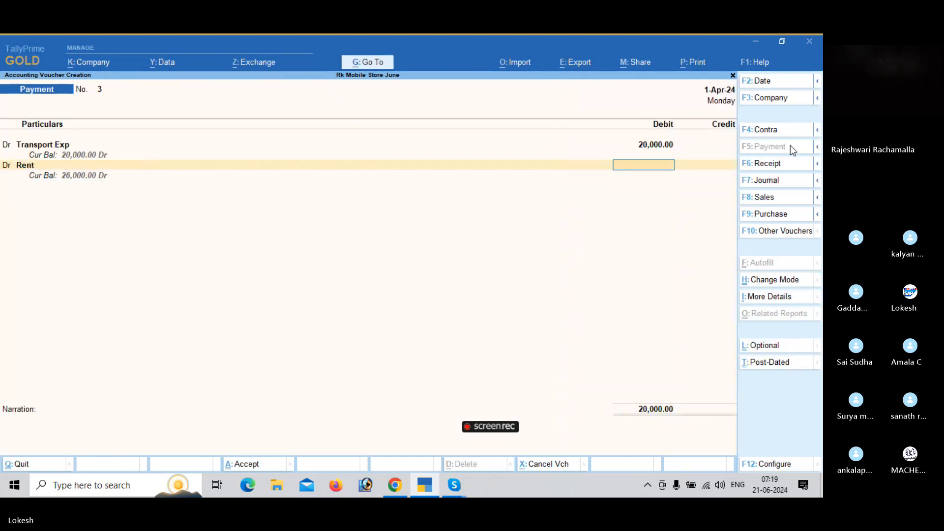
text(2500)
key(Return)
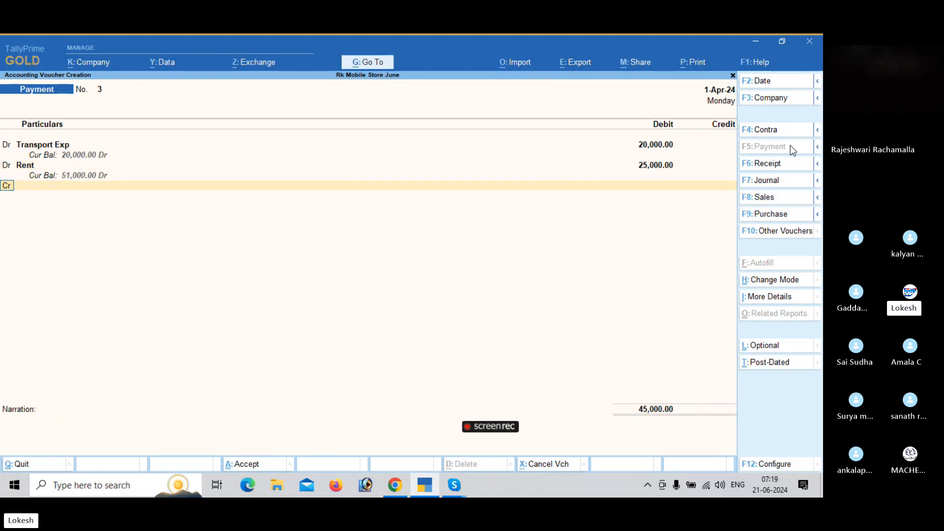
- Create a Factory Exp ledger under Direct Expenses as the third debit line and enter 10,000 for it
key(alt+c)
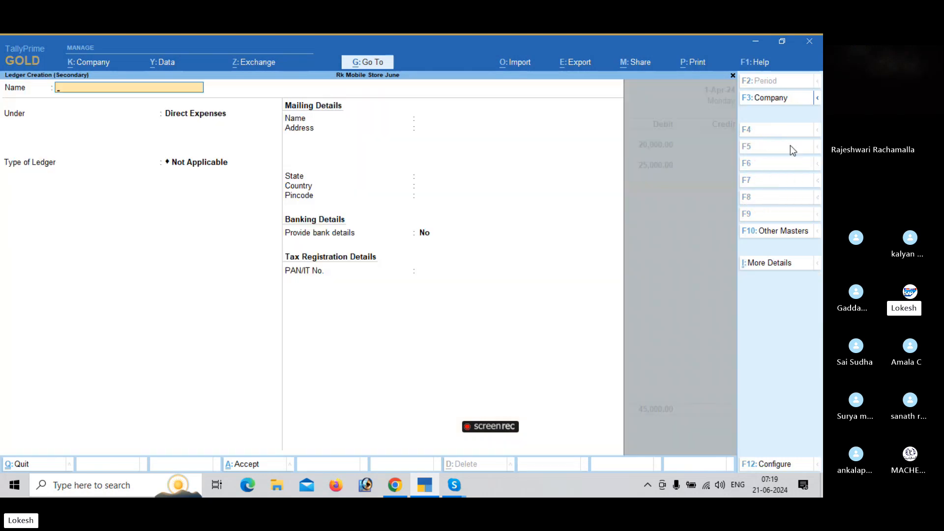
text(Factory Exp)
key(Return)
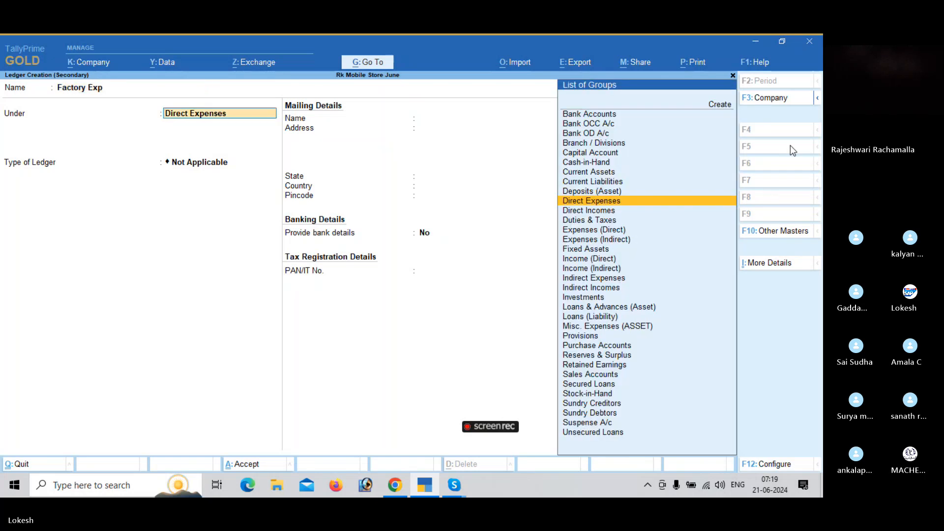
key(Return)
key(Return)
key(Return)
key(Return)
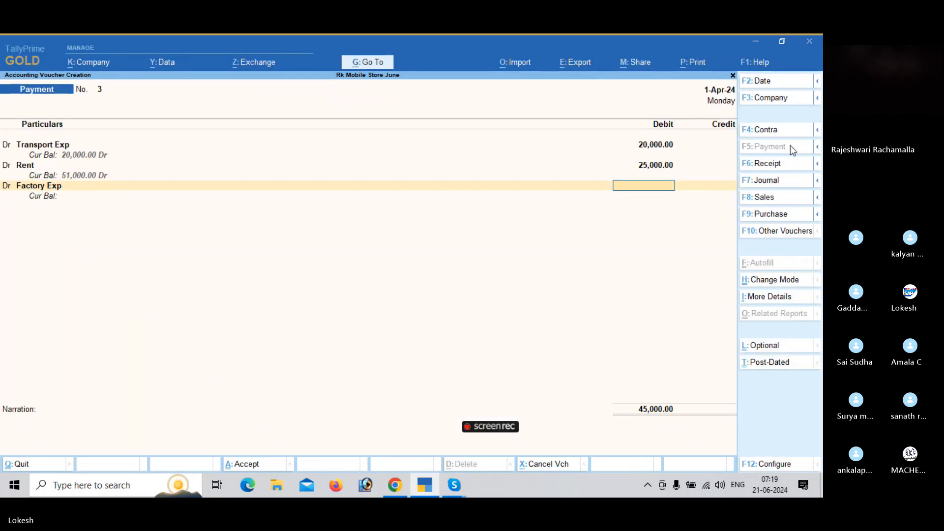
text(10000)
key(Return)
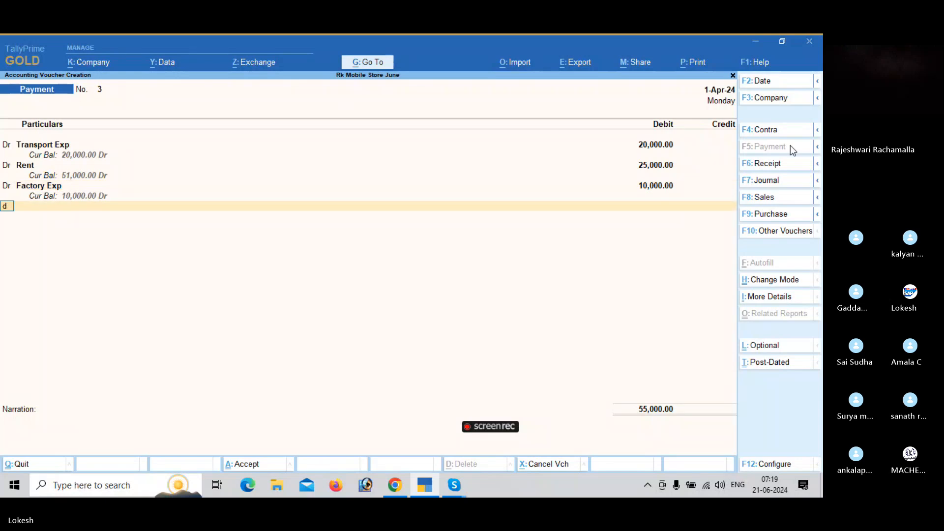
- Create a Marketing Exp ledger under Indirect Expenses as the fourth debit line and enter 25,000 for it
key(alt+c)
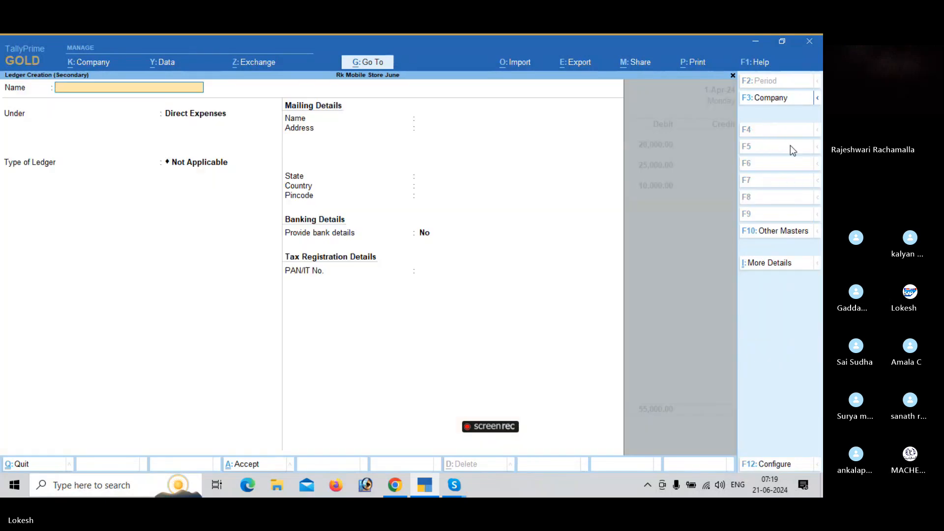
text(Marke)
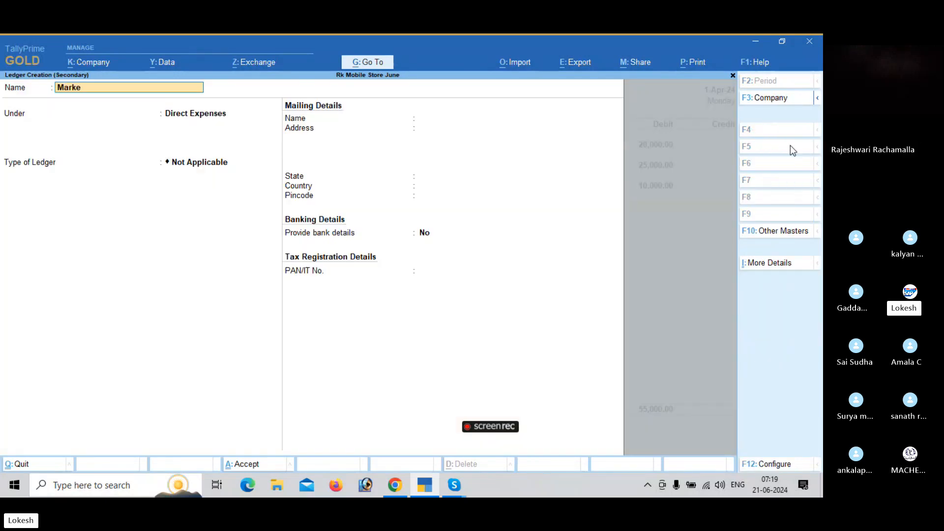
text(ting Exp)
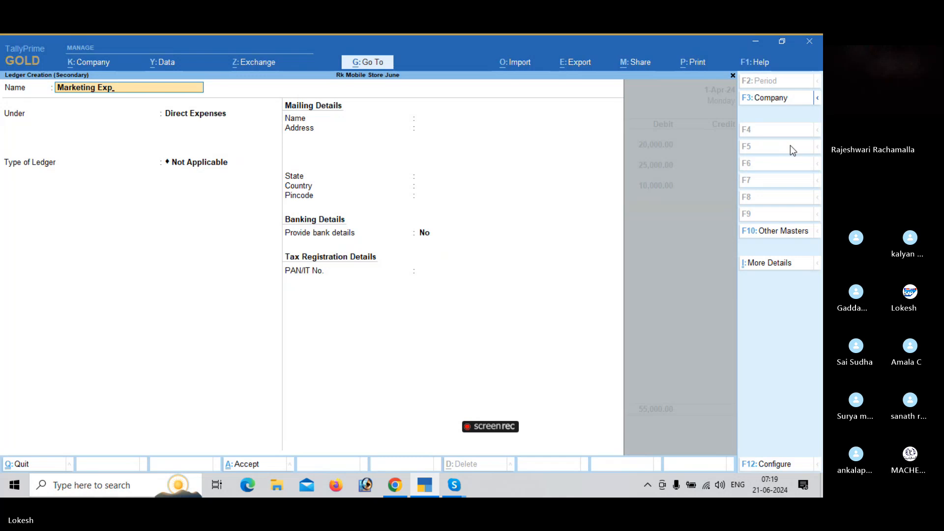
key(Return)
text(Ind)
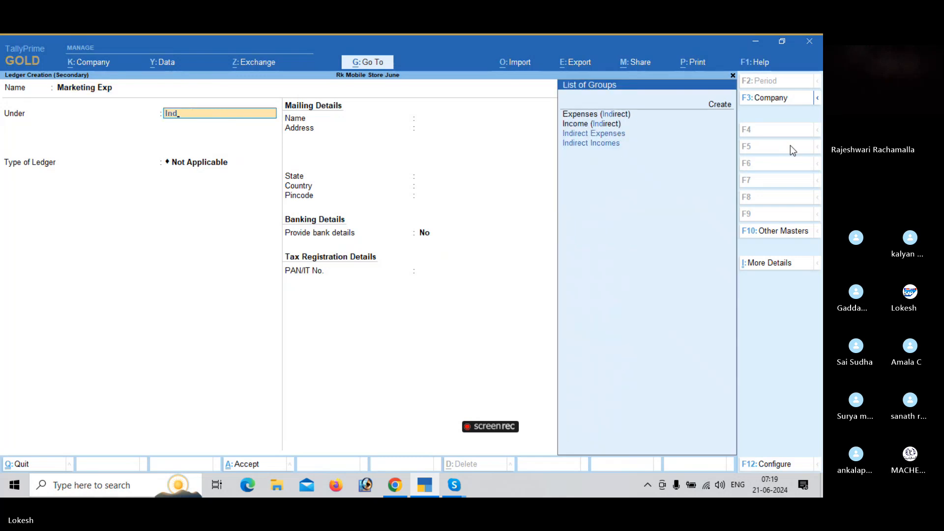
key(Return)
key(ctrl+a)
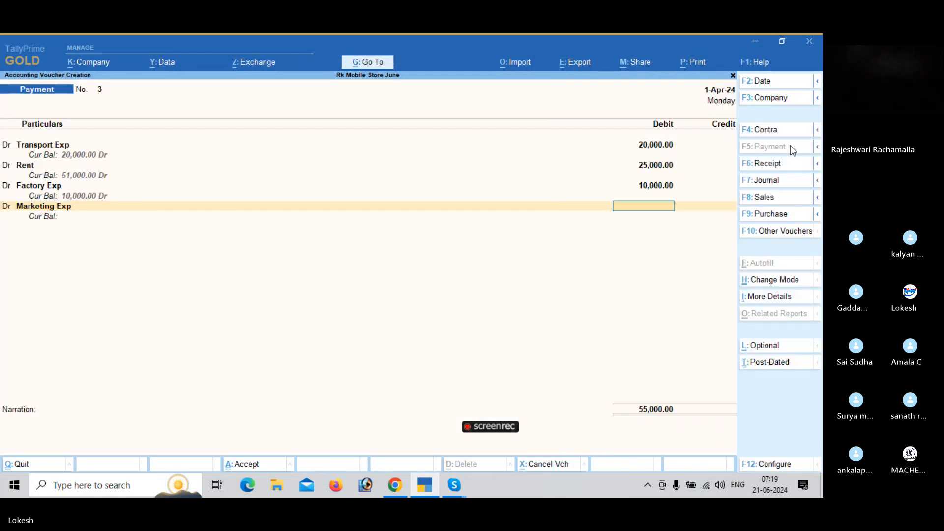
text(25000)
key(Return)
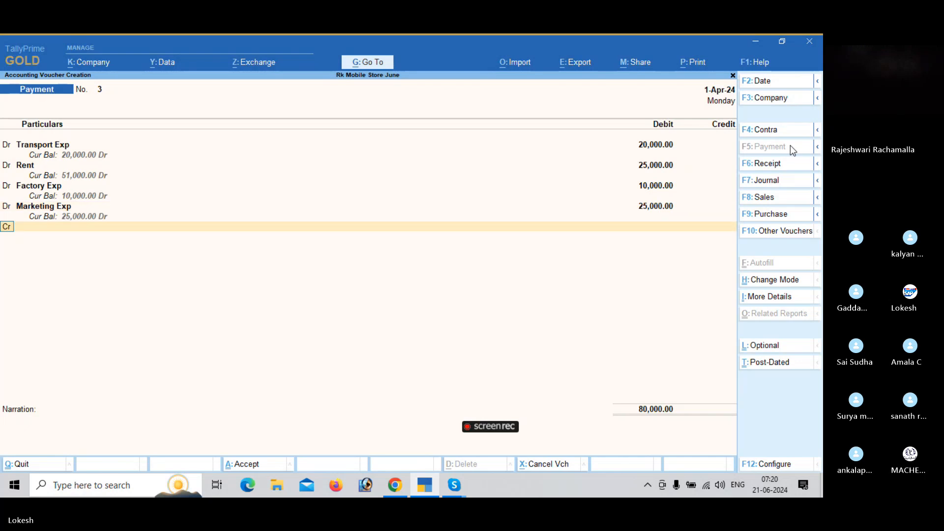
- Create a Food Exp ledger under Indirect Expenses as the fifth debit line and enter 2,500 for it
key(Return)
key(alt+c)
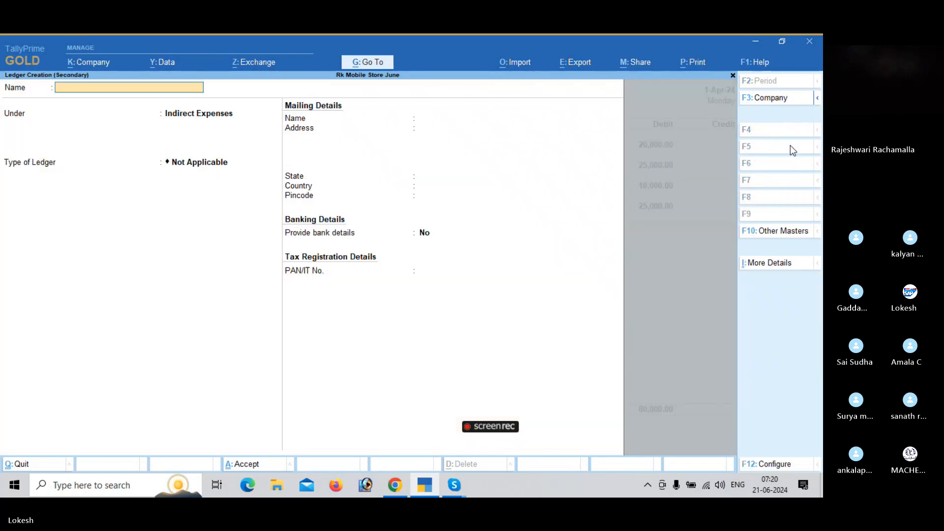
text(Food)
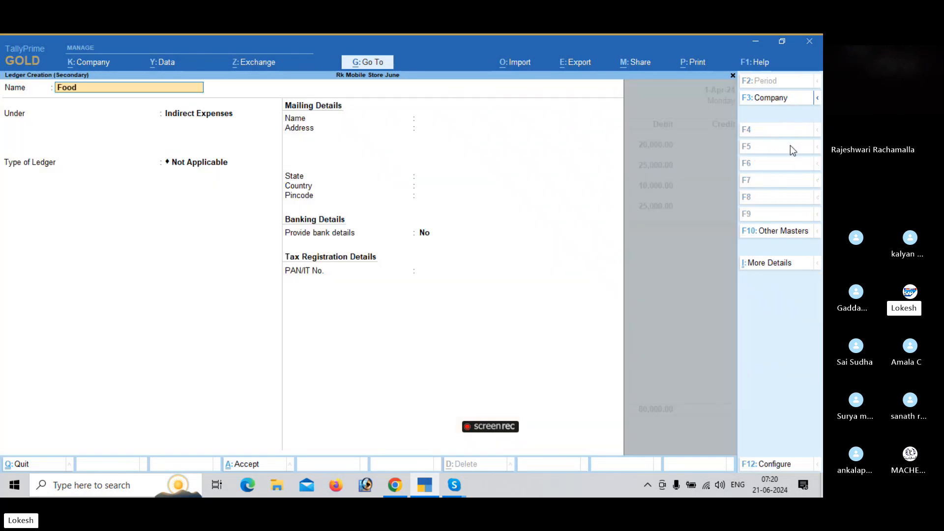
text( Exp)
key(Return)
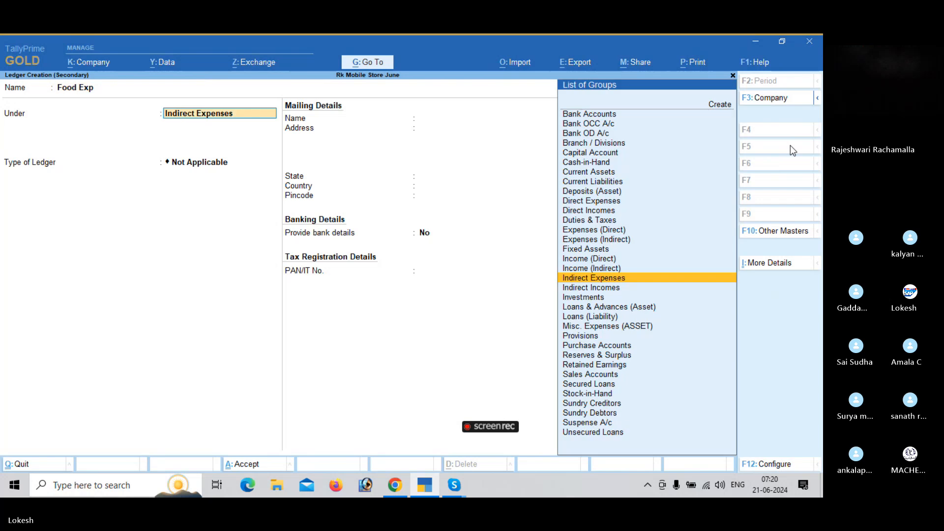
key(Return)
key(Return)
key(Return)
key(Return)
key(Return)
key(Return)
key(Return)
key(Return)
key(Return)
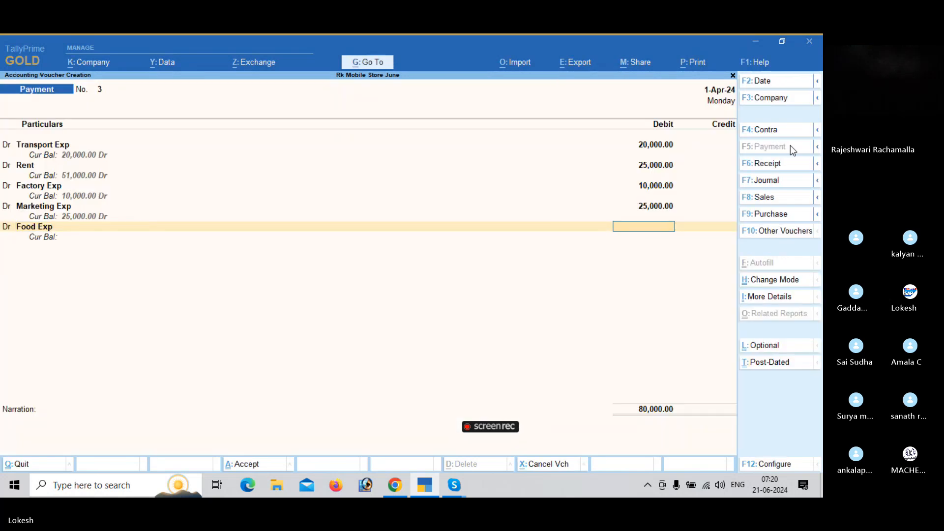
text(2,500)
key(Return)
- Create a Fire Insurance Ppaid ledger under Direct Expenses as the sixth debit line and enter 30,000 for it
key(Return)
key(alt+c)
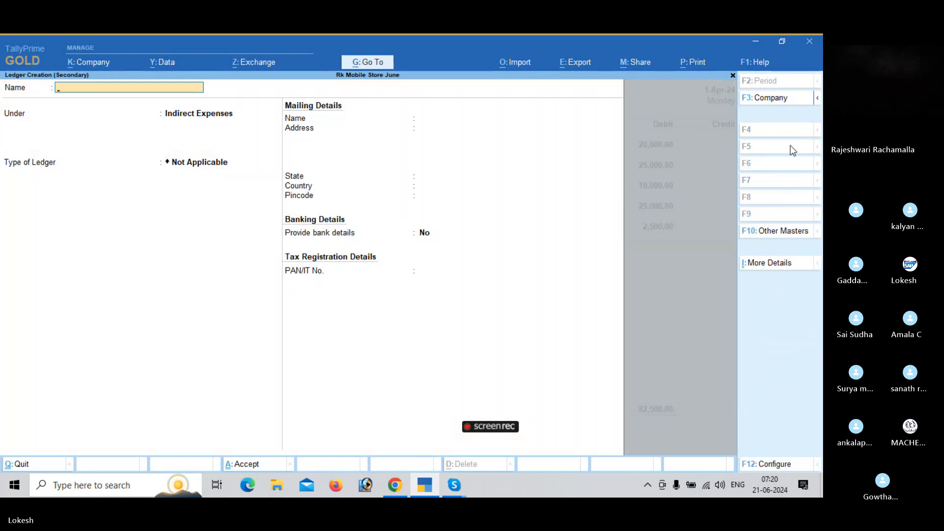
text(Fire)
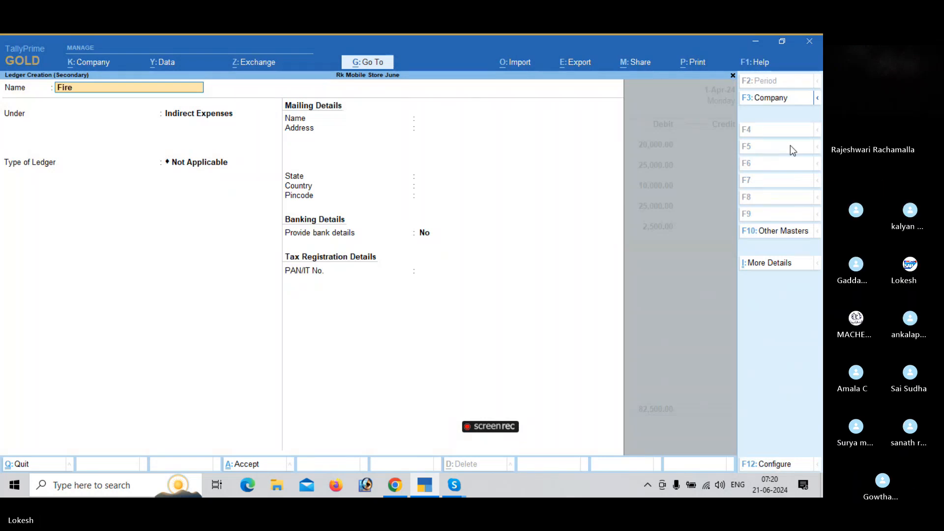
text( Insura)
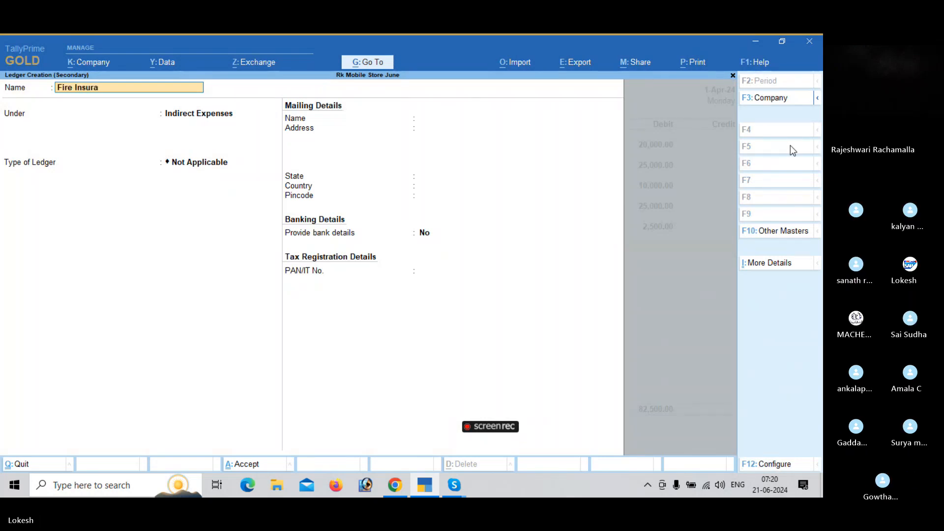
text(nce Ppaid)
key(Return)
text(dir)
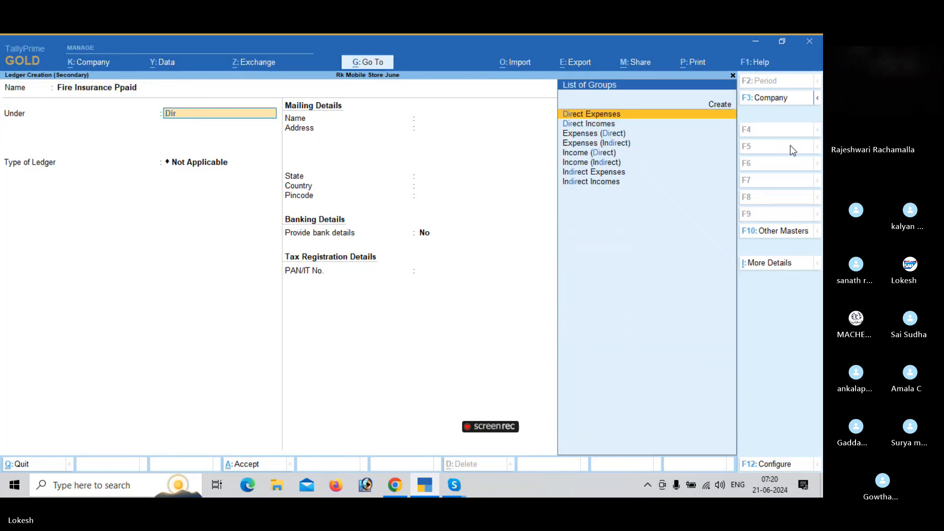
key(Return)
key(Return)
key(ctrl+a)
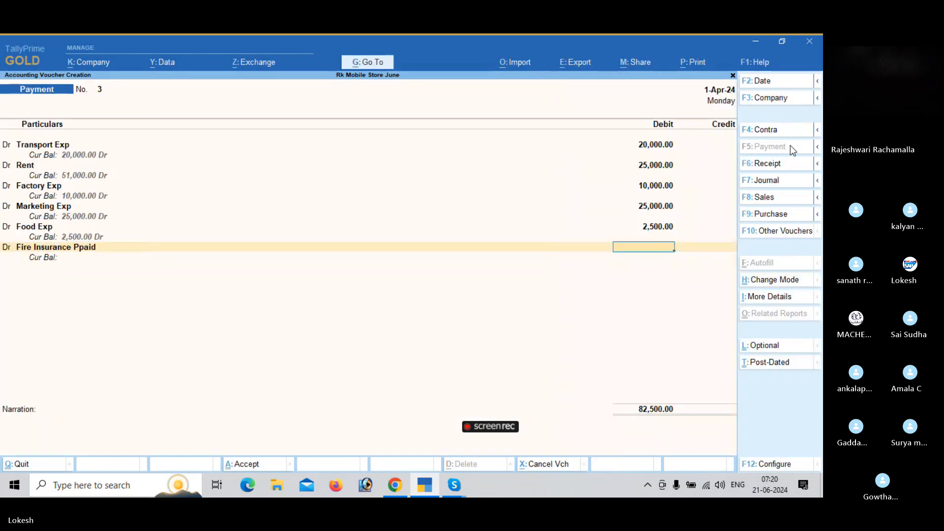
text(30,000)
key(Return)
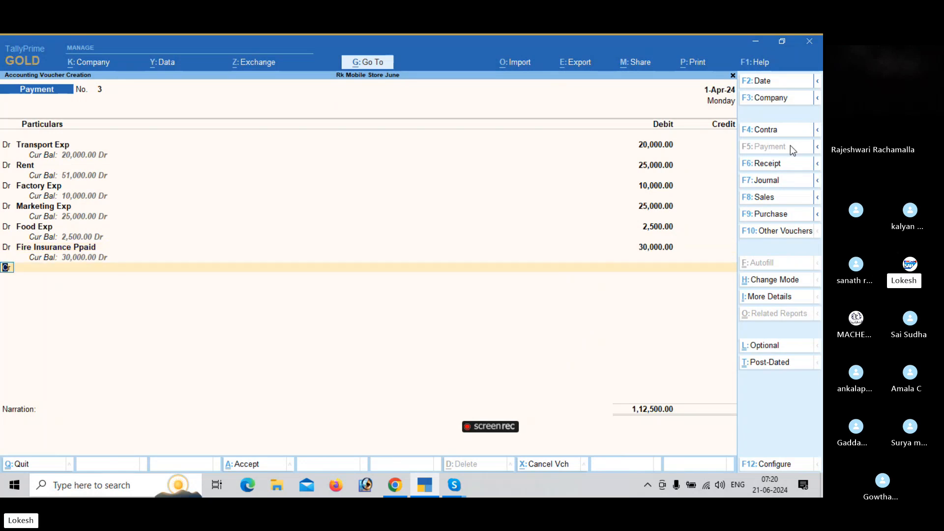
- Credit the Cash ledger with 1,12,500, leave the narration blank and accept the payment voucher
key(c)
key(Return)
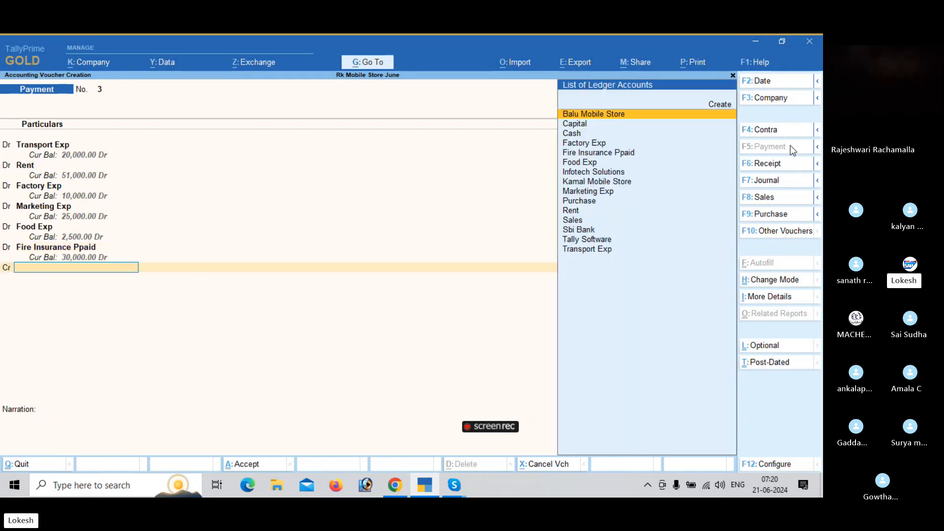
key(Down)
key(Down)
key(Return)
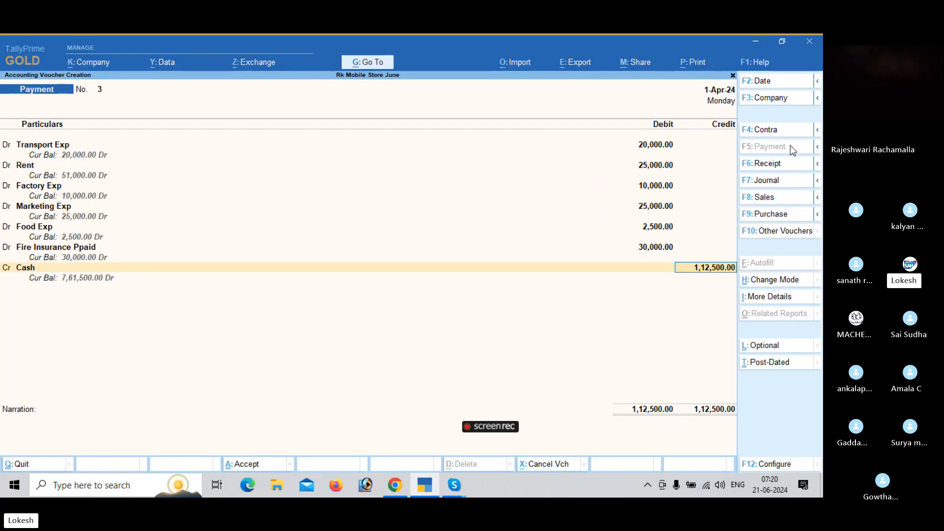
drag(511, 427, 522, 484)
click(575, 337)
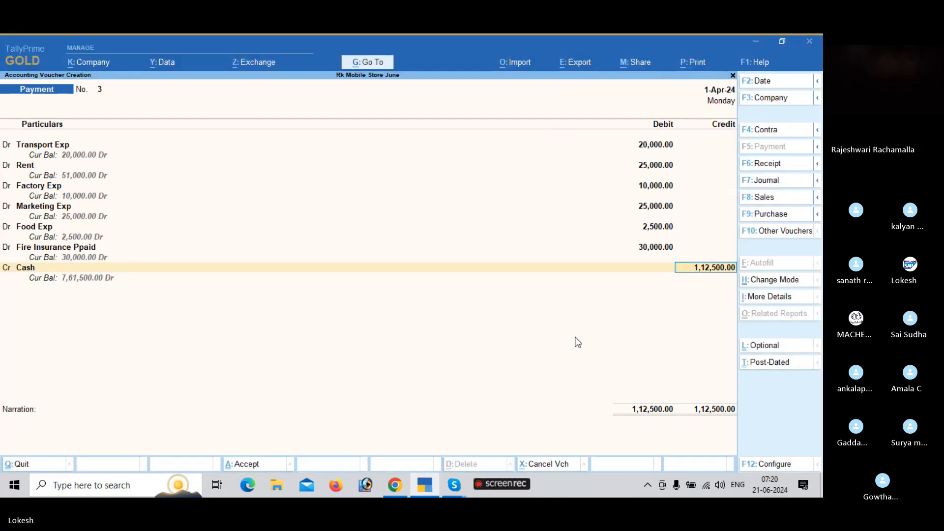
key(Return)
key(Return)
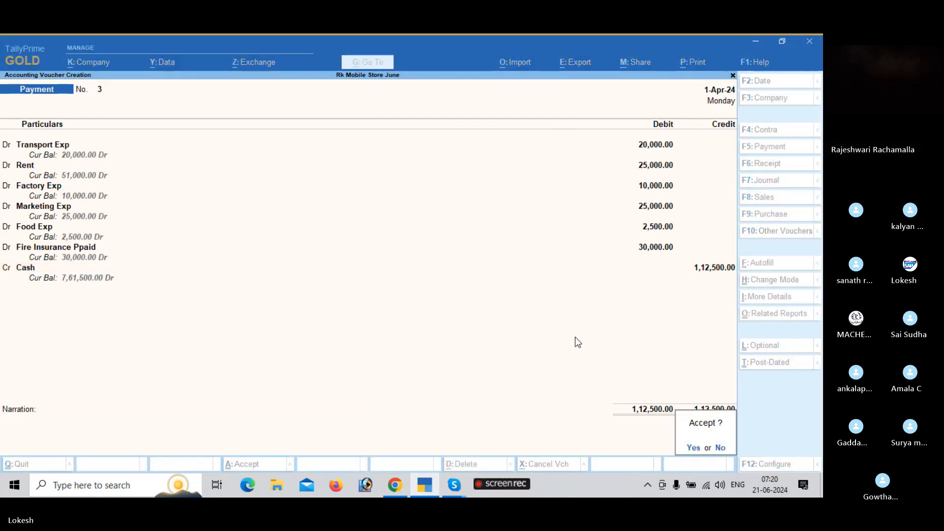
key(Return)
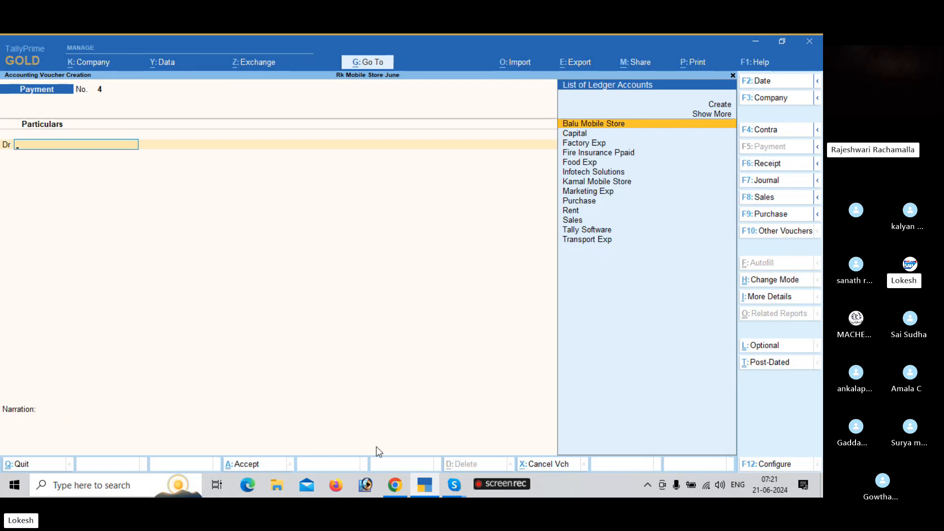
- Switch to the Skype call window
mouse_move(454, 484)
click(429, 430)
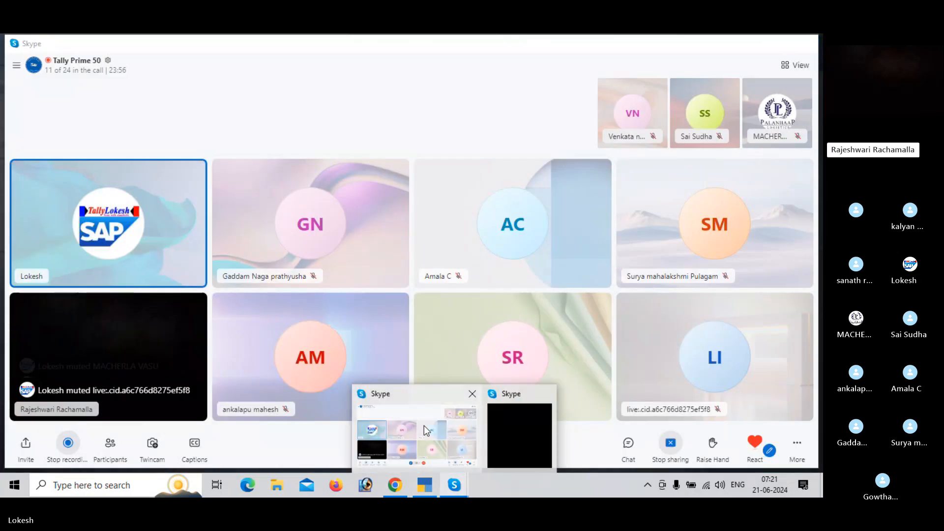